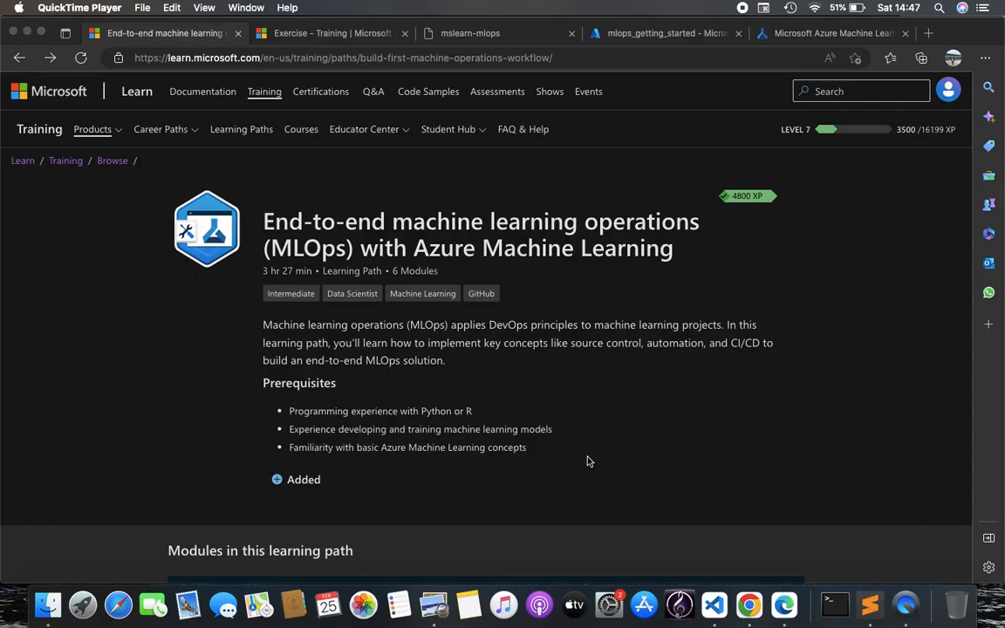
Scroll down the Microsoft Learn learning path and raise the screen brightness
scroll(588, 460, "down", 1)
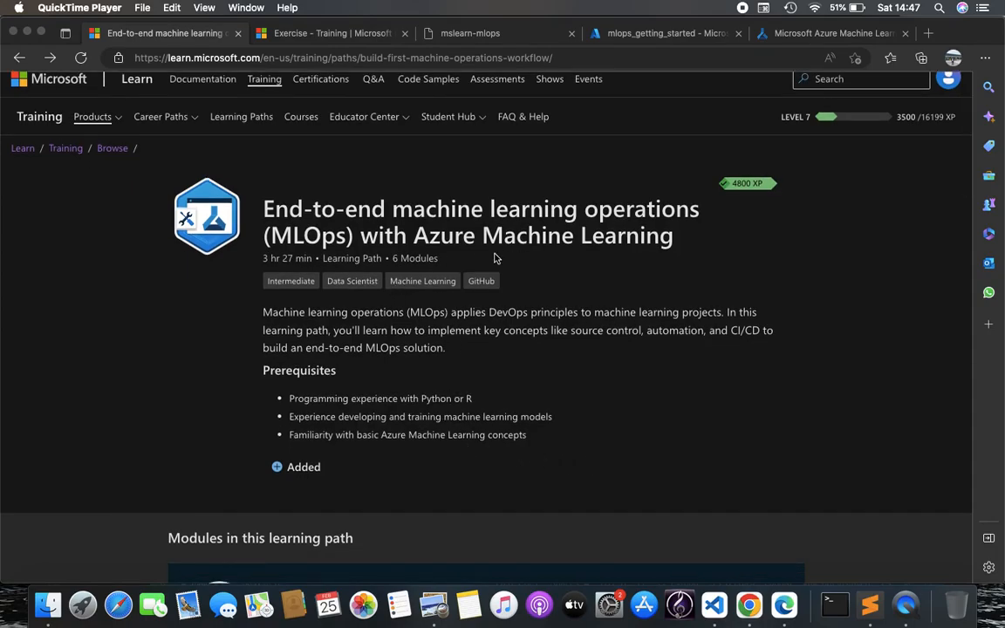
scroll(518, 393, "down", 5)
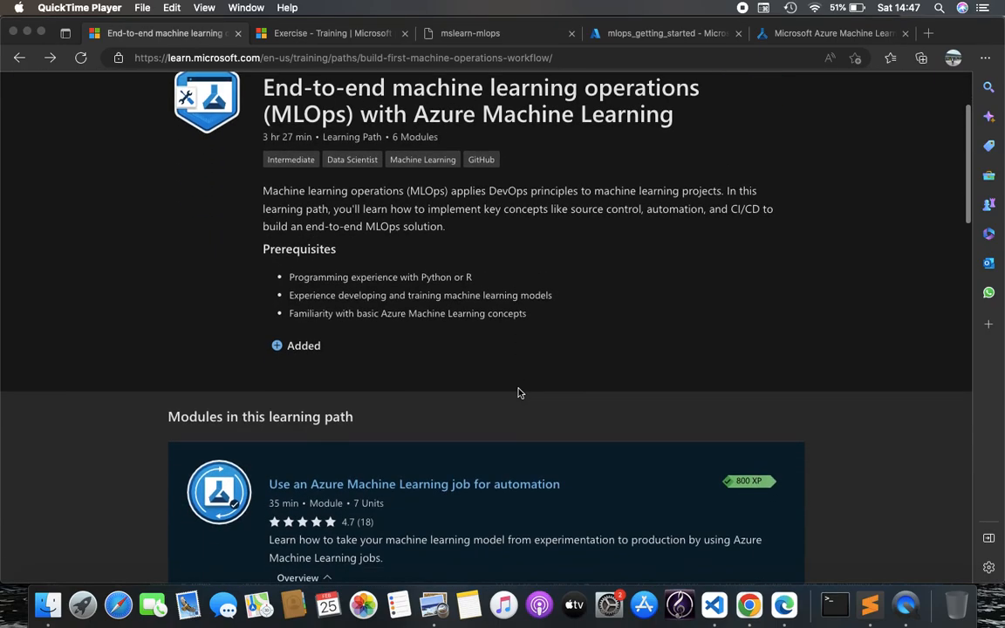
scroll(518, 392, "down", 8)
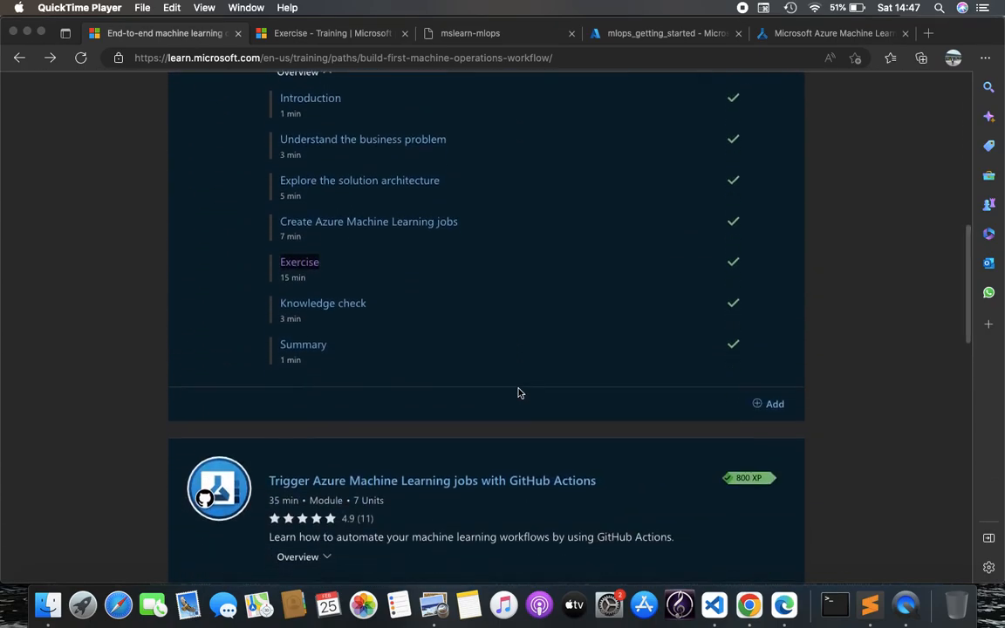
scroll(518, 393, "down", 2)
scroll(518, 393, "down", 18)
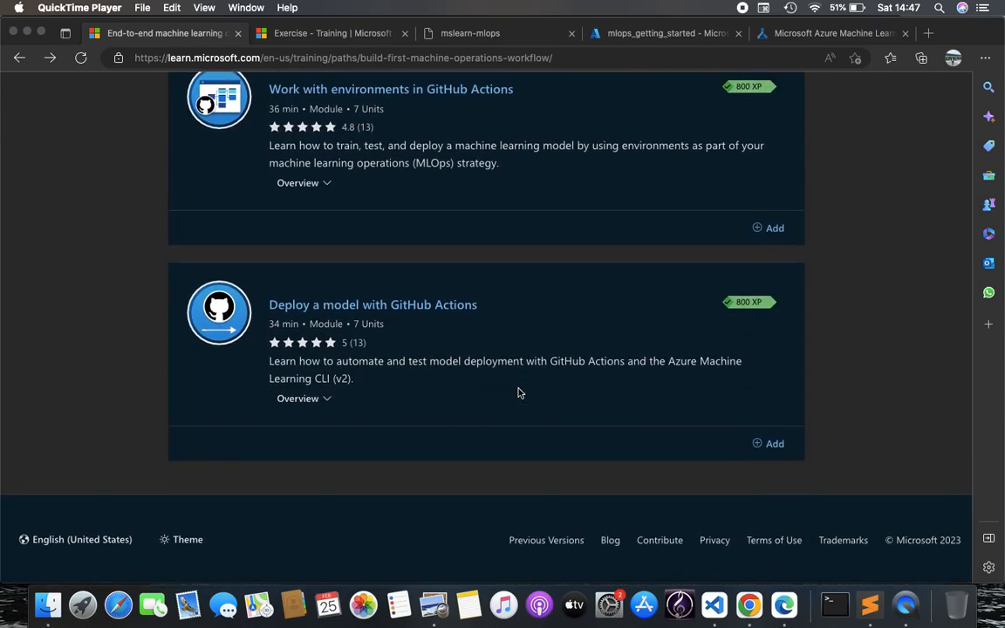
key("XF86MonBrightnessUp")
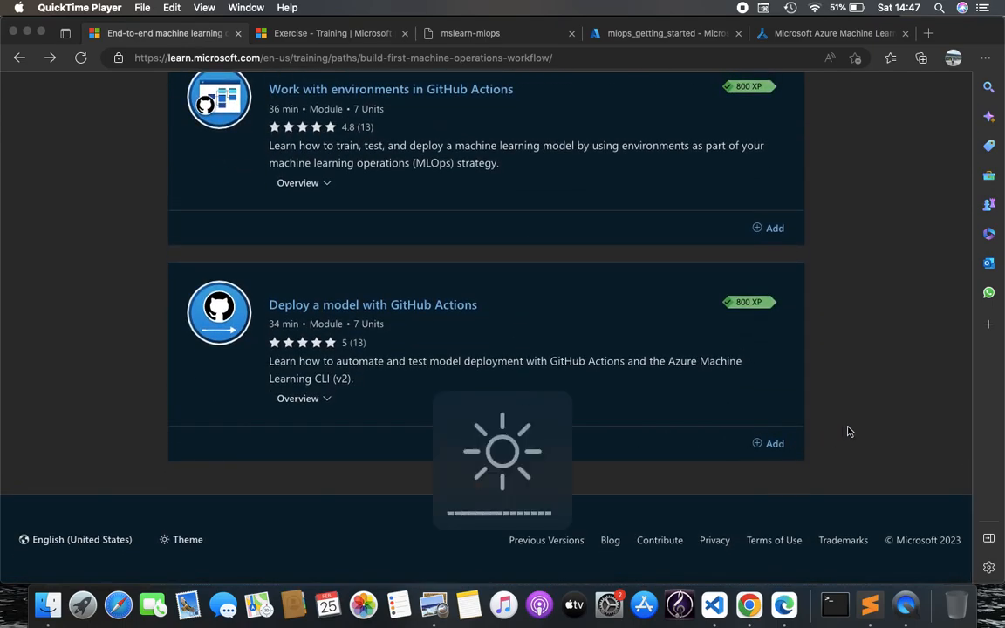
key("XF86MonBrightnessUp")
Move between the mslearn-mlops challenge page, the learning path overview and the Exercise unit page
left_click(850, 425)
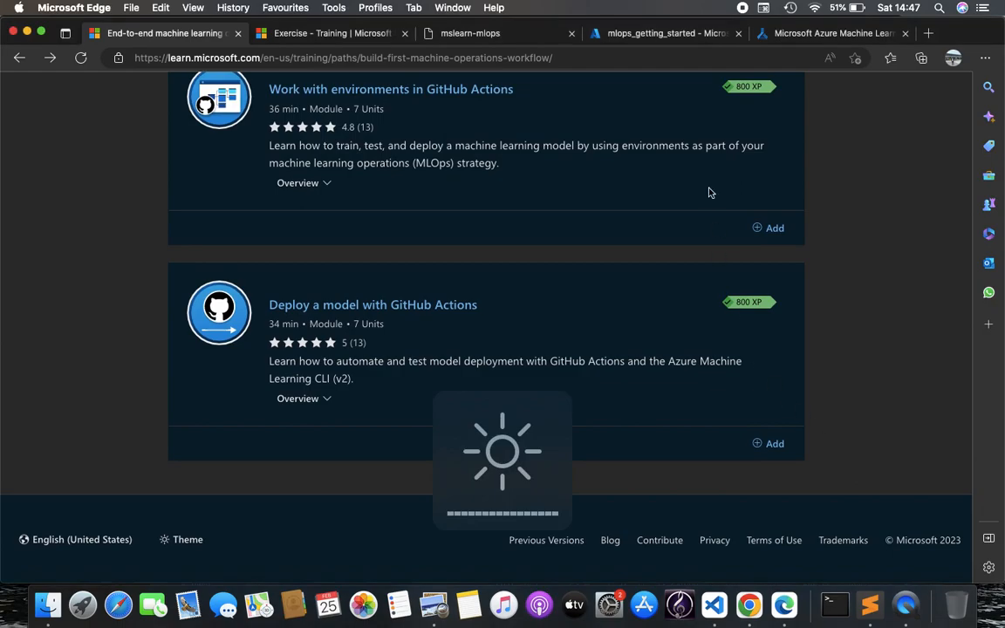
left_click(498, 35)
left_click(185, 40)
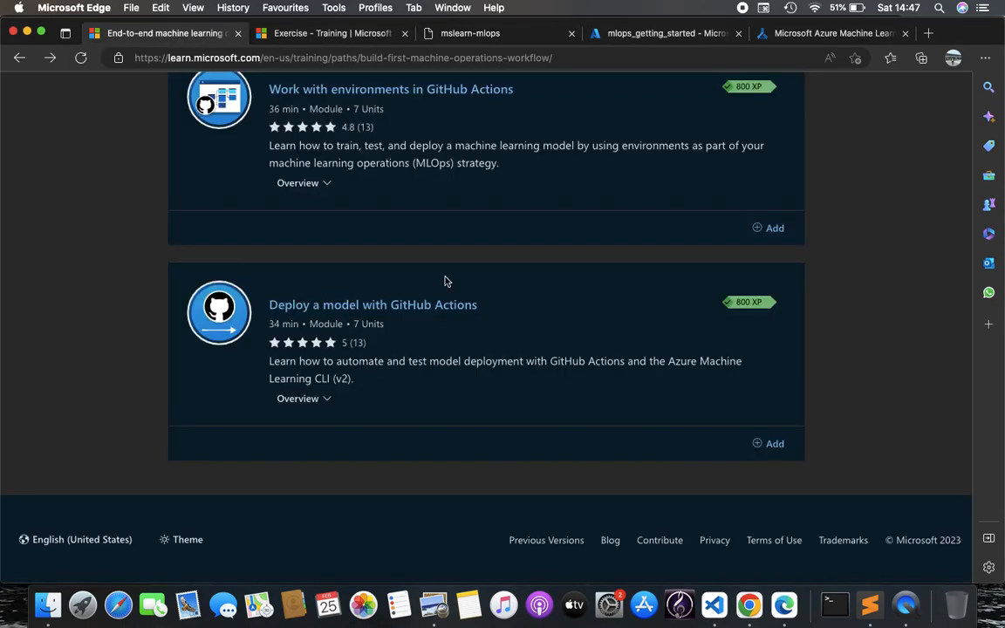
scroll(447, 506, "down", 2)
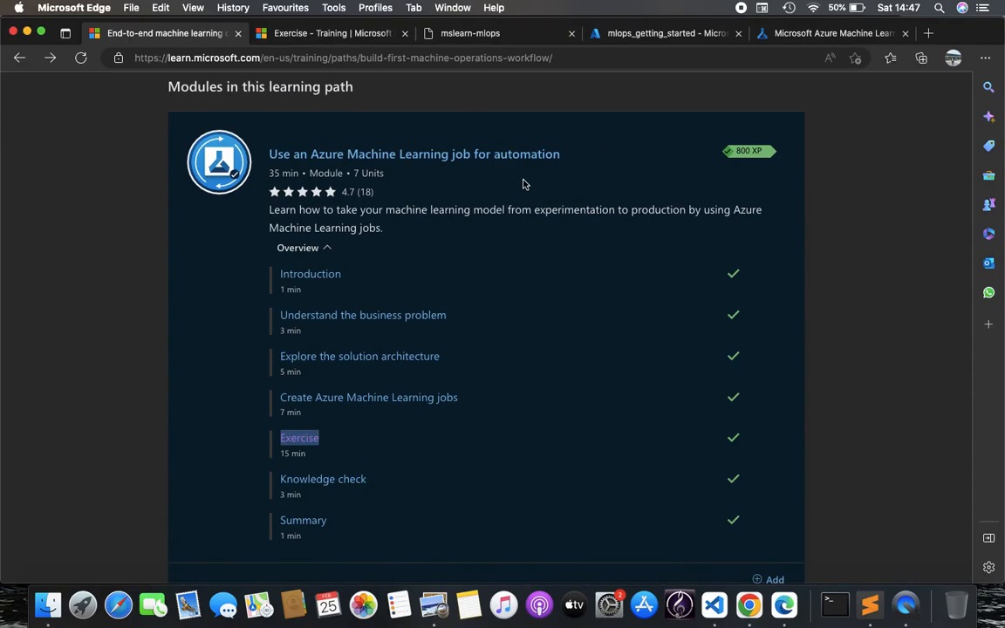
left_click(842, 283)
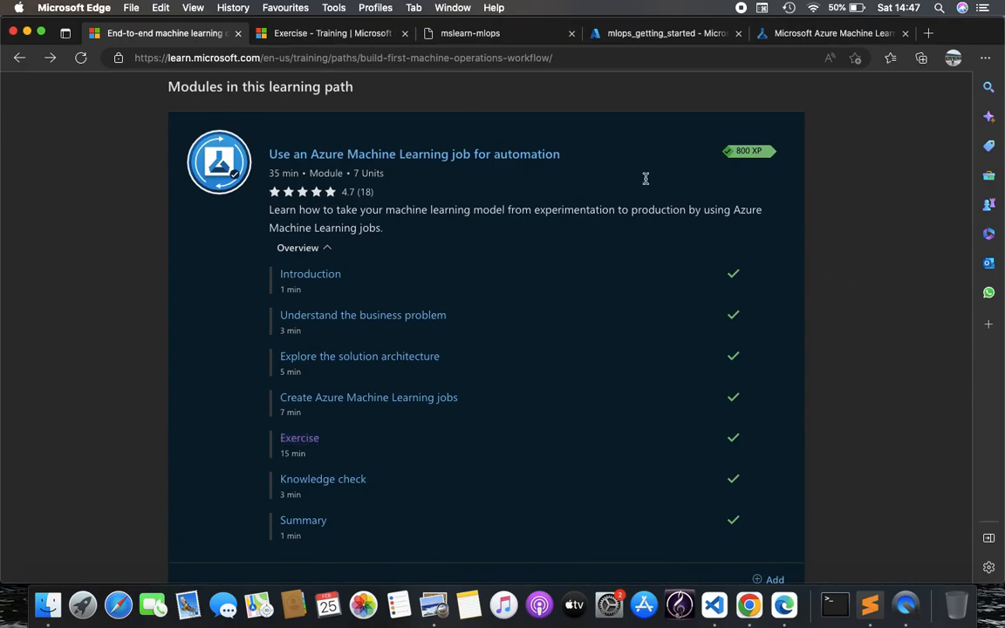
left_click(355, 35)
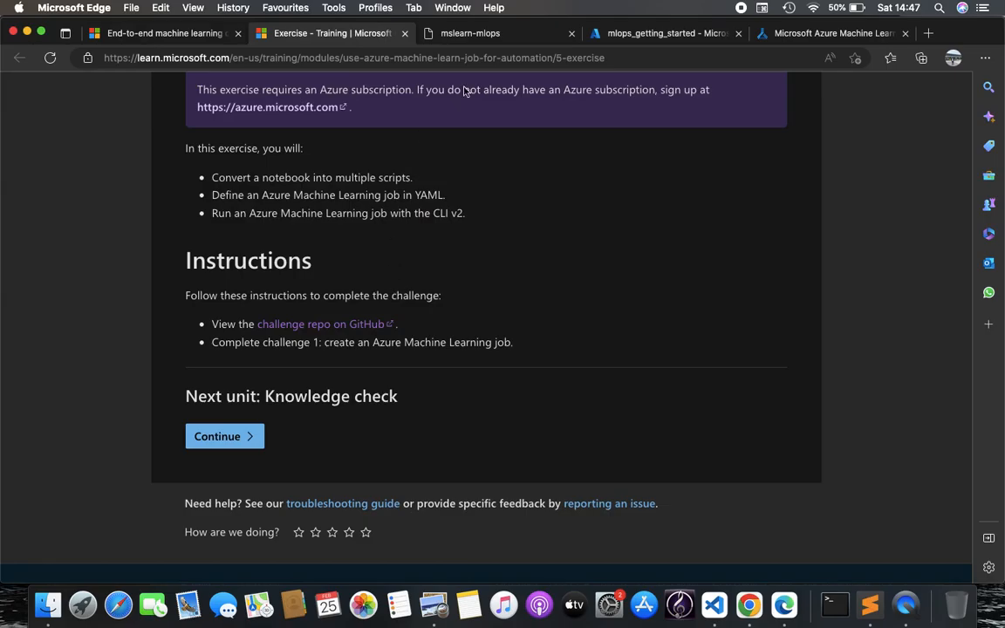
left_click(439, 31)
Open Challenge 0: Convert a notebook to production code, then bring train.py forward in VS Code
scroll(478, 242, "up", 10)
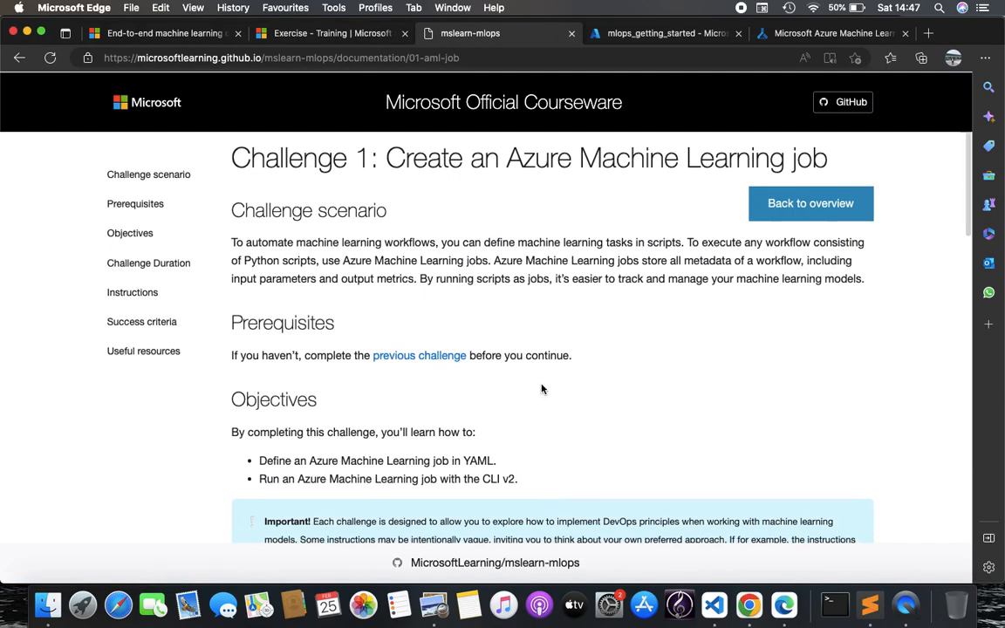
scroll(568, 209, "down", 10)
scroll(714, 292, "up", 10)
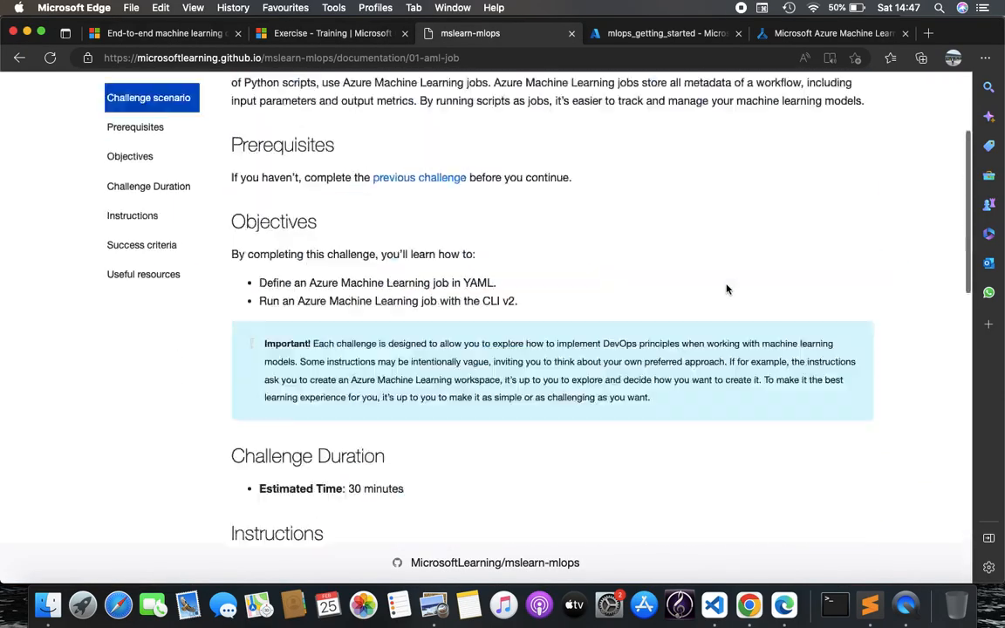
left_click(793, 205)
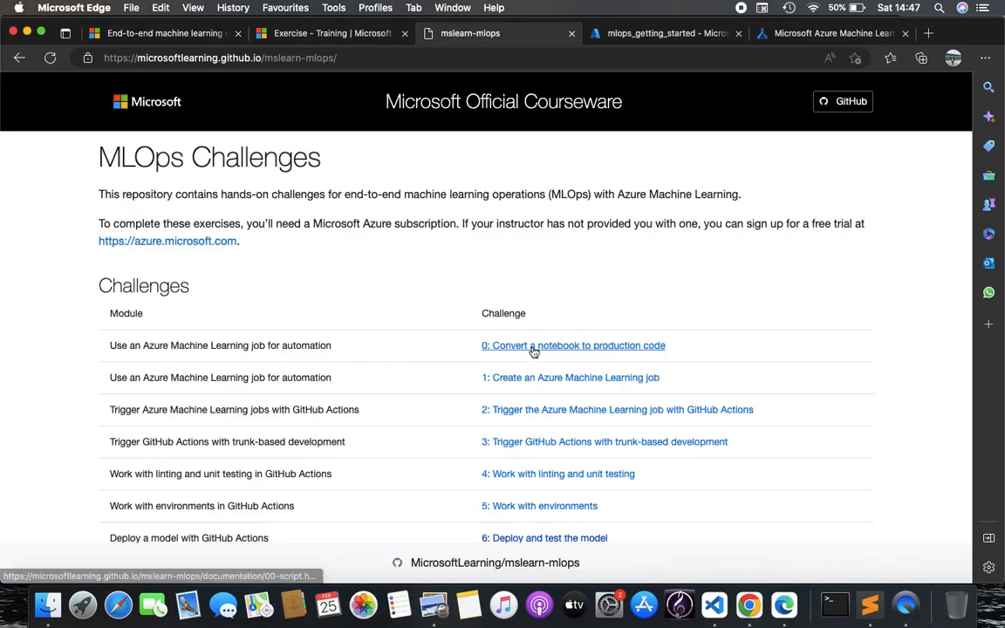
left_click(534, 348)
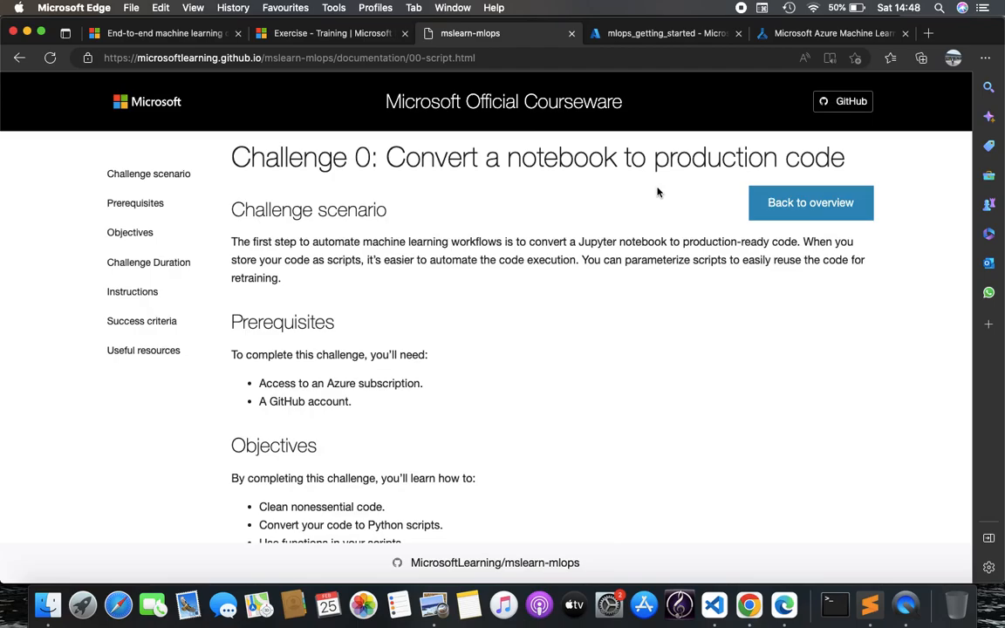
left_click(714, 605)
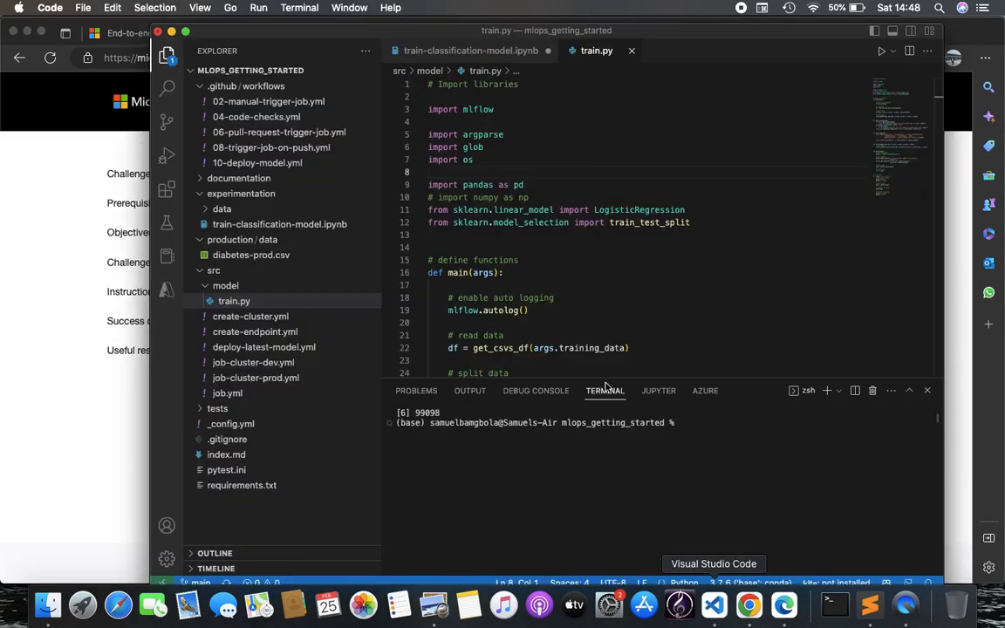
left_click(479, 53)
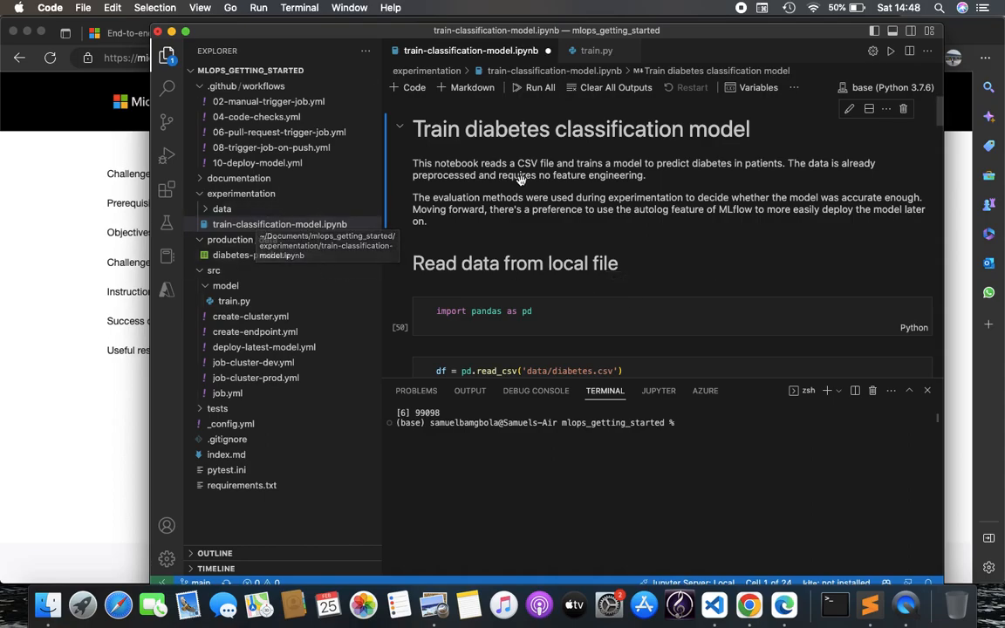
left_click(202, 199)
left_click(201, 199)
left_click(201, 199)
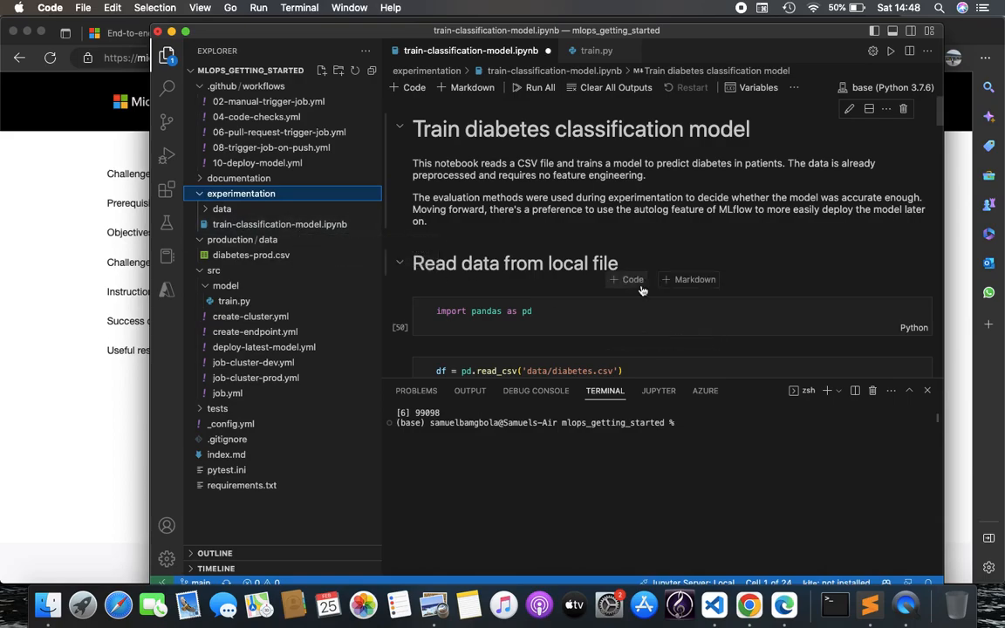
scroll(641, 289, "down", 10)
scroll(642, 288, "down", 15)
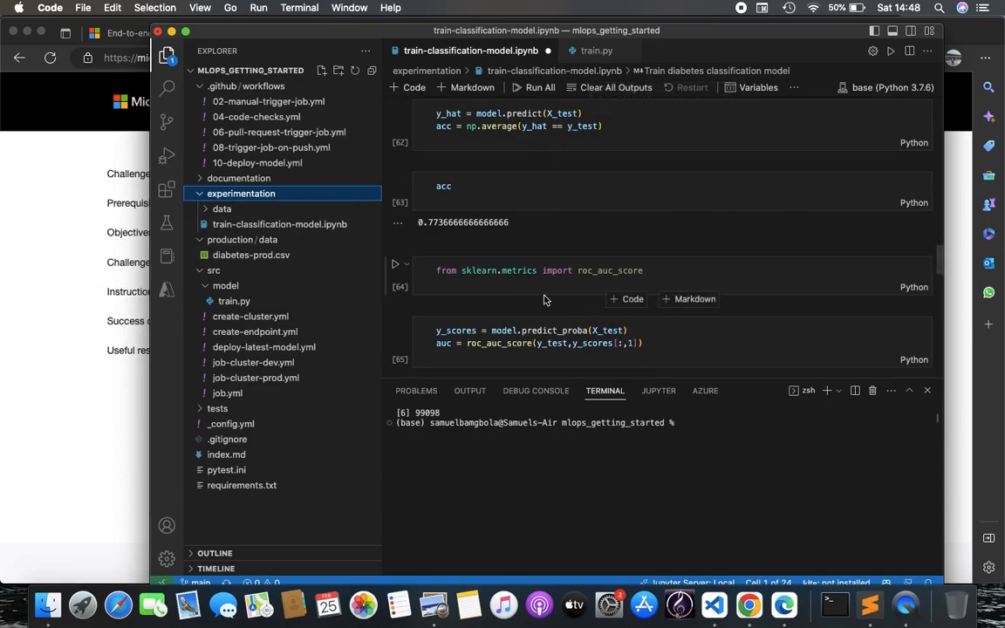
scroll(544, 299, "up", 10)
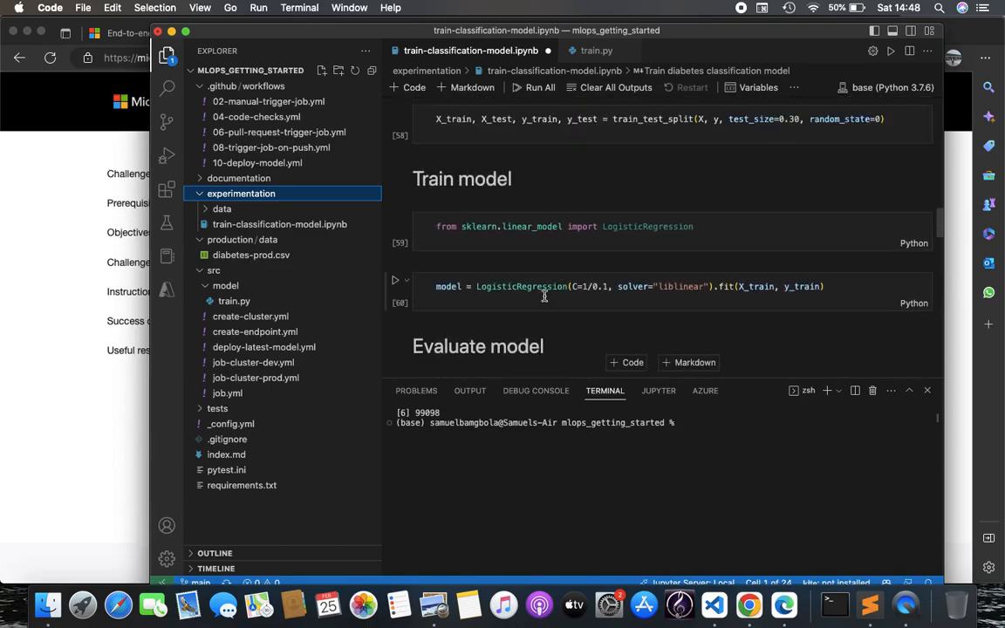
scroll(544, 296, "up", 5)
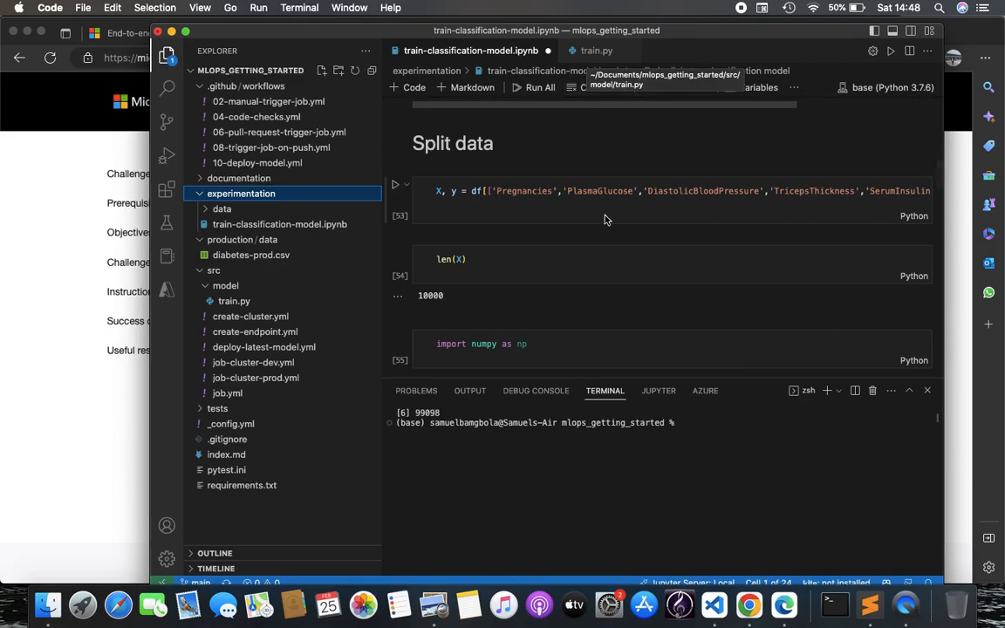
left_click(586, 53)
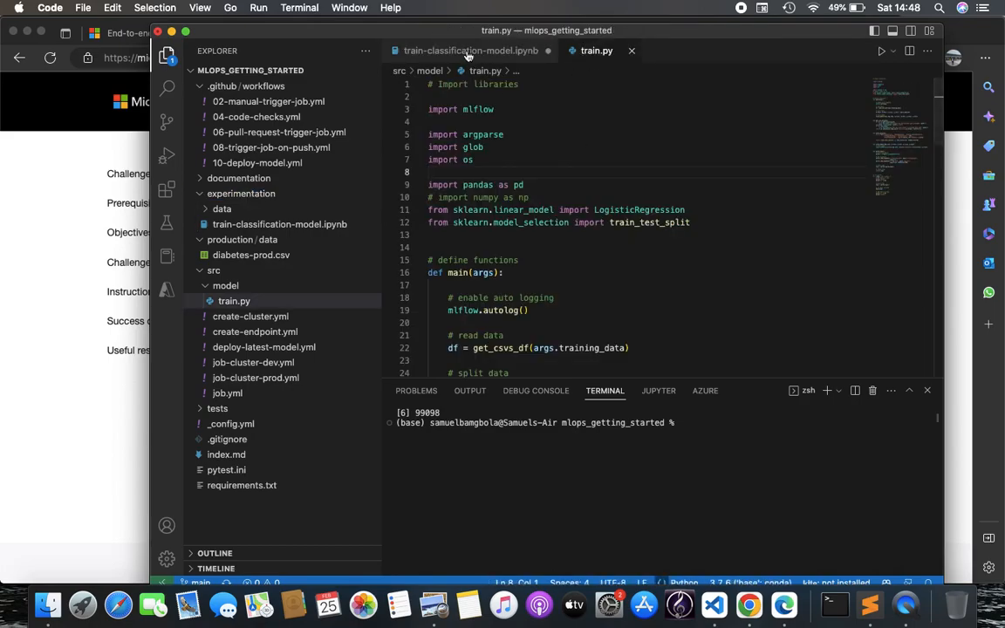
left_click(432, 51)
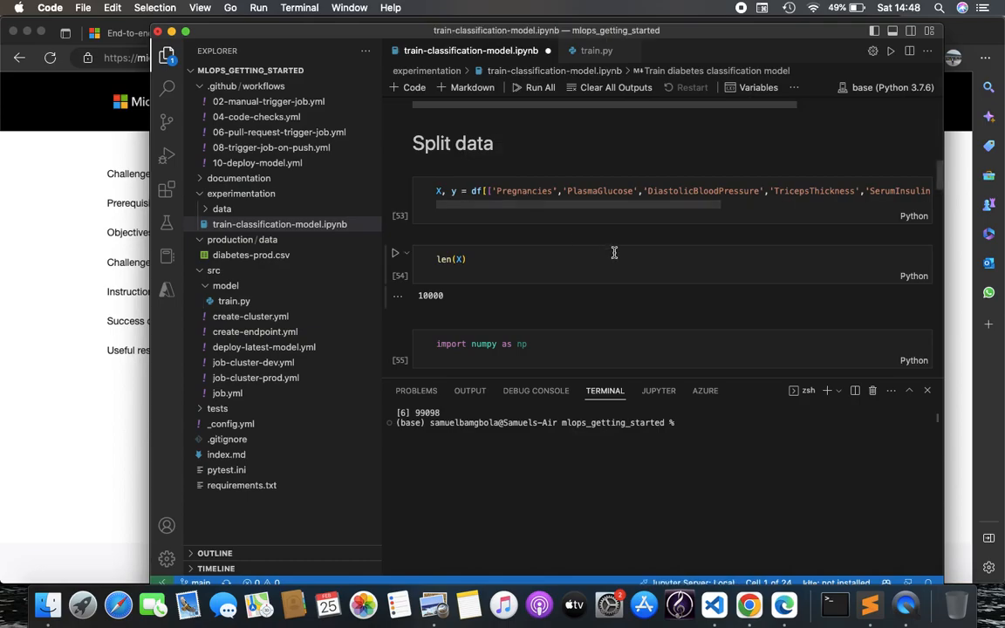
scroll(613, 253, "up", 15)
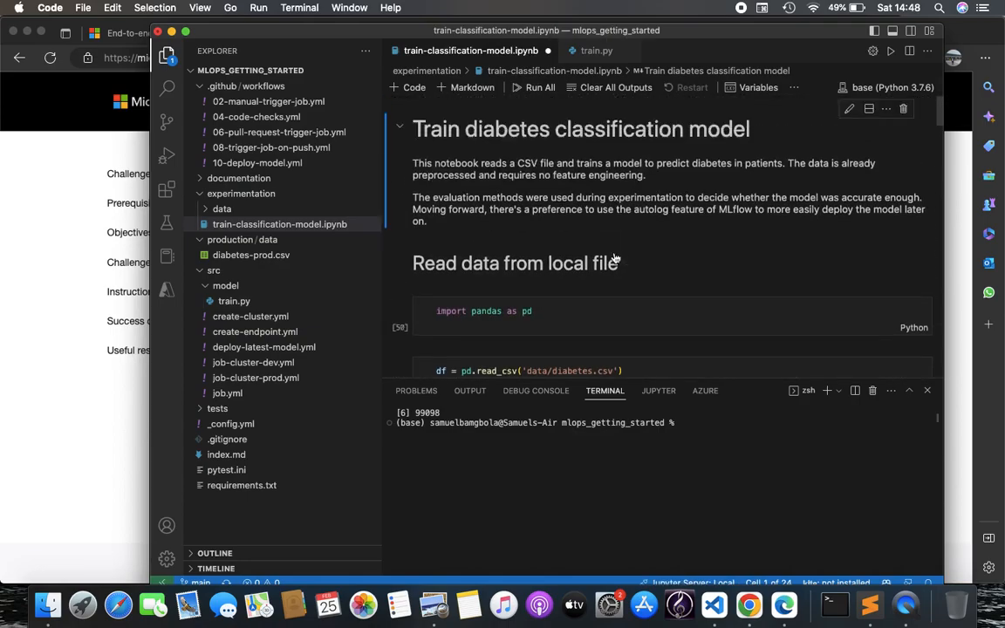
scroll(616, 259, "down", 20)
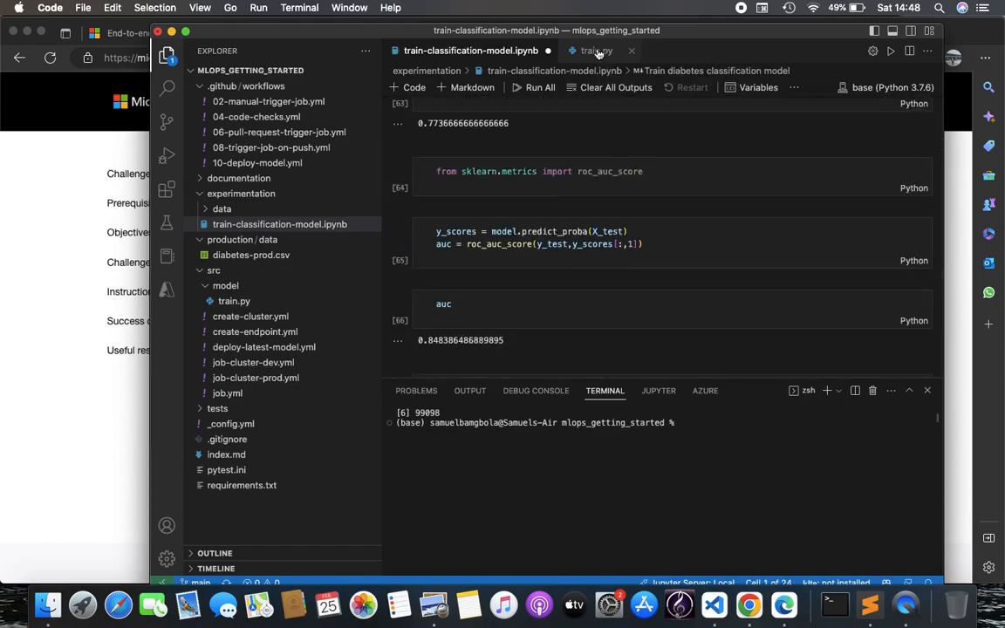
left_click(598, 53)
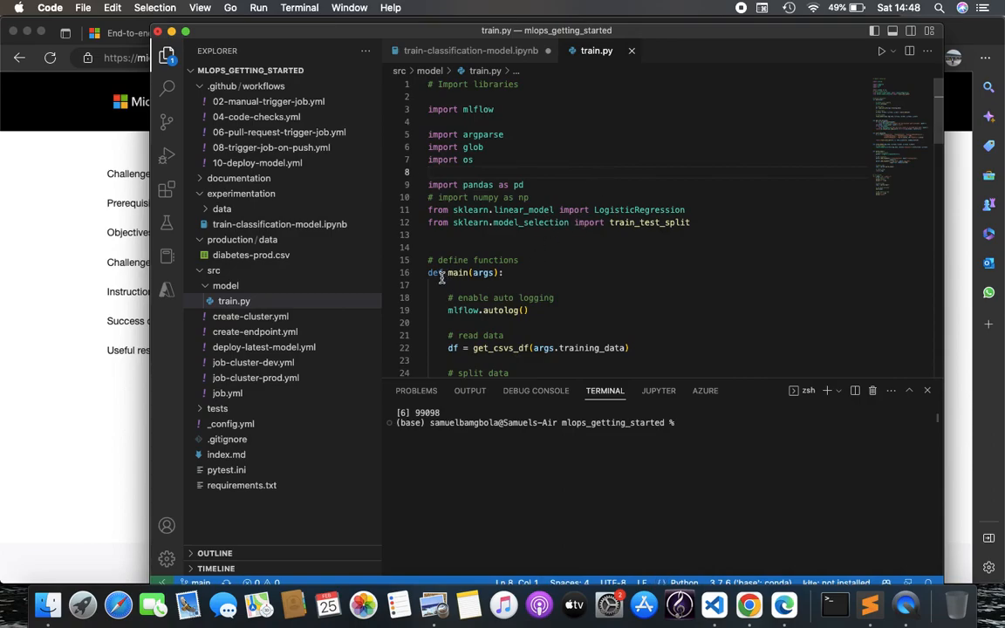
Read through train.py's split_data, train_model and argument-parsing code, then return to the courseware page
scroll(529, 290, "down", 9)
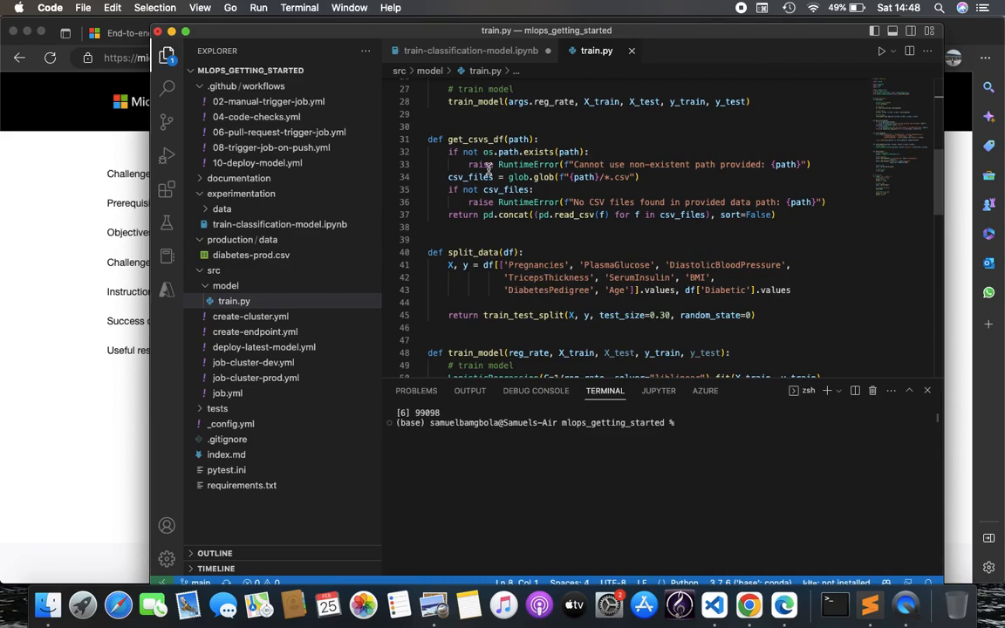
mouse_move(501, 139)
scroll(609, 290, "down", 2)
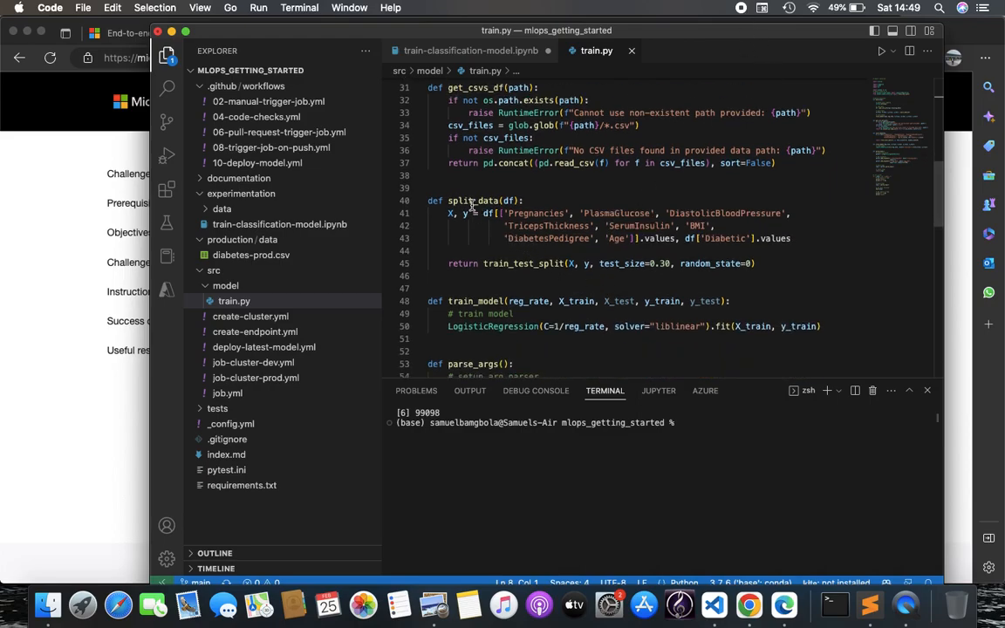
scroll(495, 277, "down", 3)
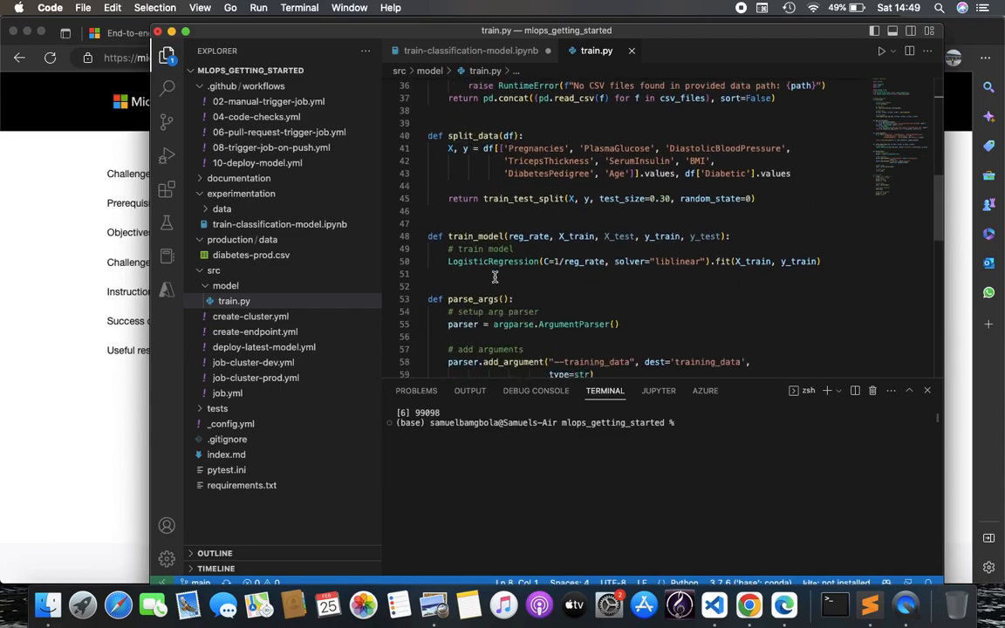
scroll(495, 277, "down", 2)
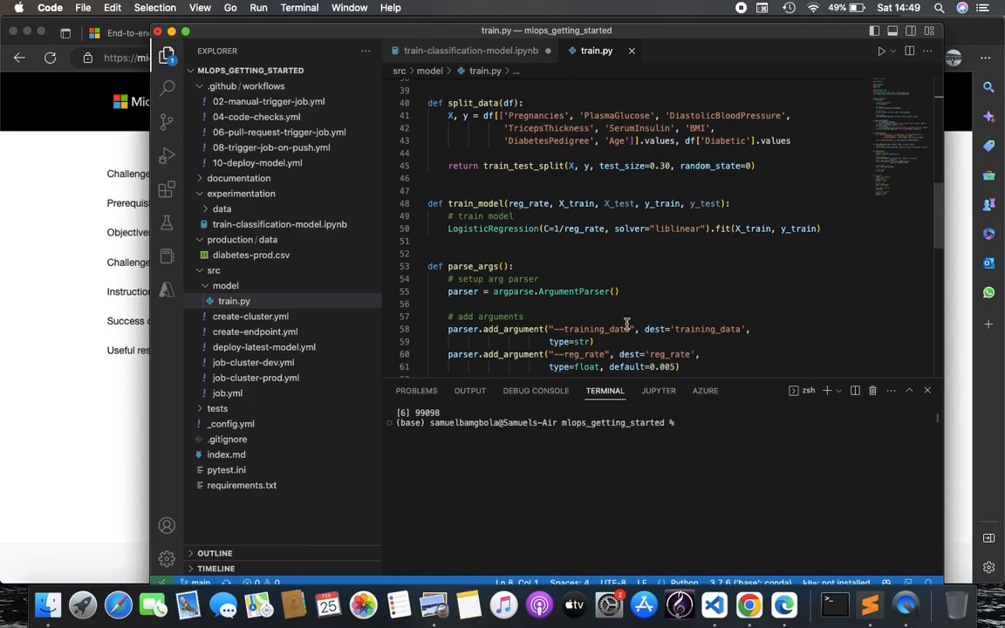
scroll(627, 323, "down", 12)
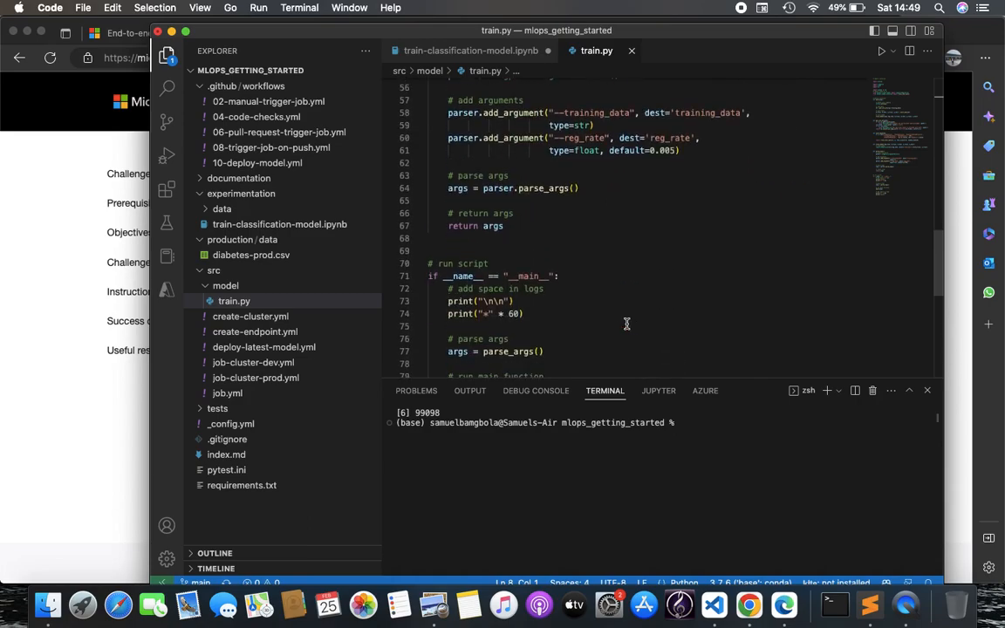
scroll(627, 324, "up", 20)
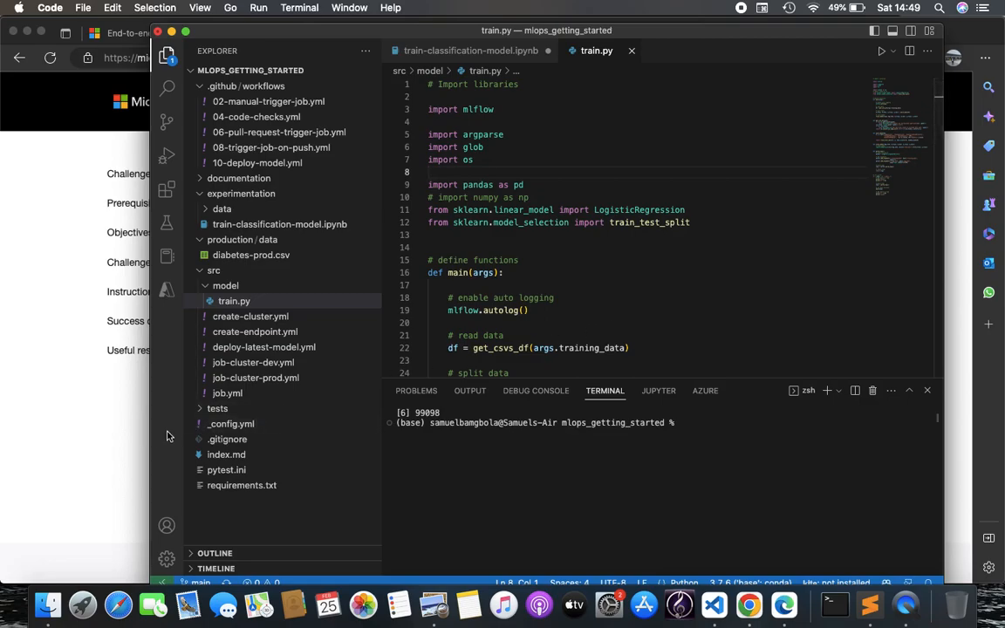
left_click(118, 405)
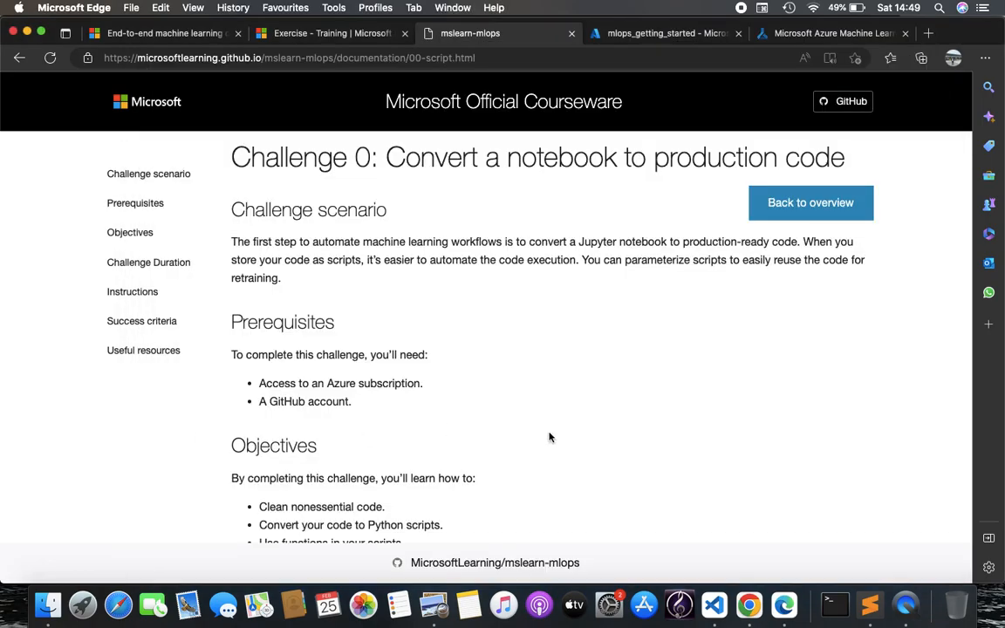
Compare Challenge 0's split_data and mlflow.autolog instructions against train.py's main function
left_click(714, 605)
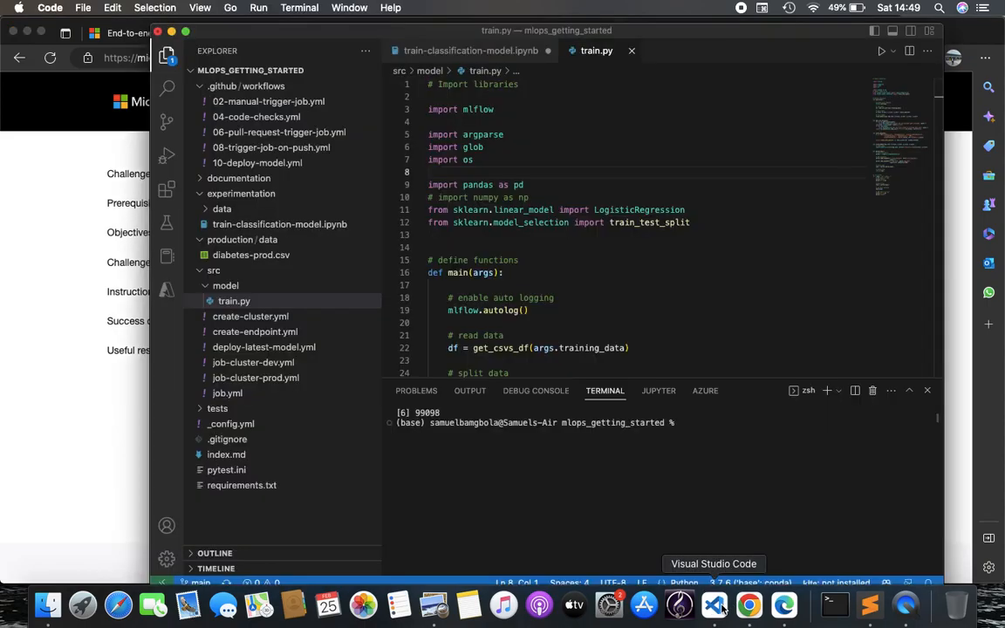
scroll(524, 288, "down", 4)
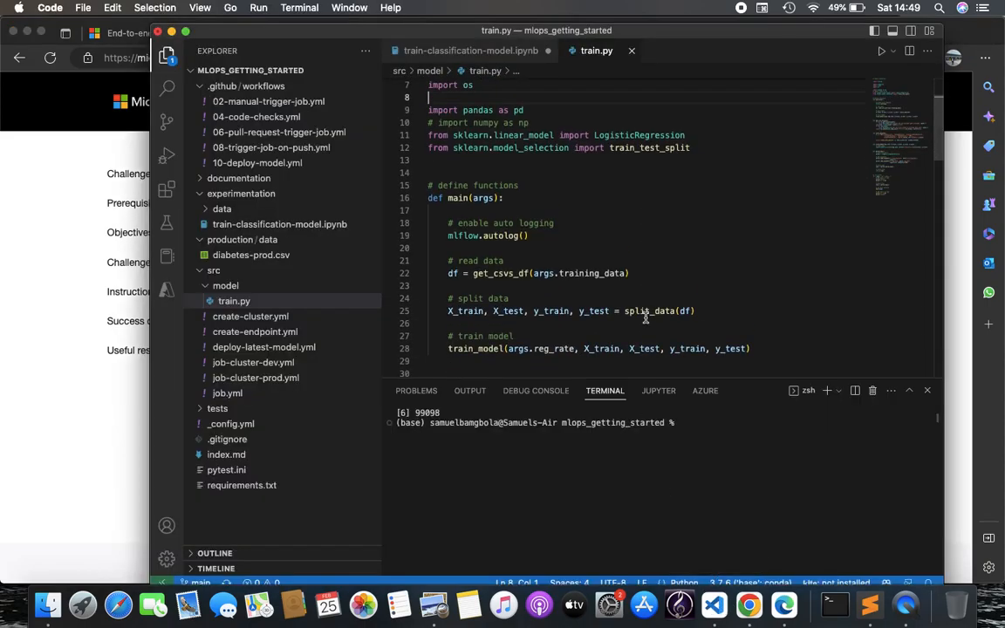
left_click(126, 416)
scroll(395, 466, "down", 10)
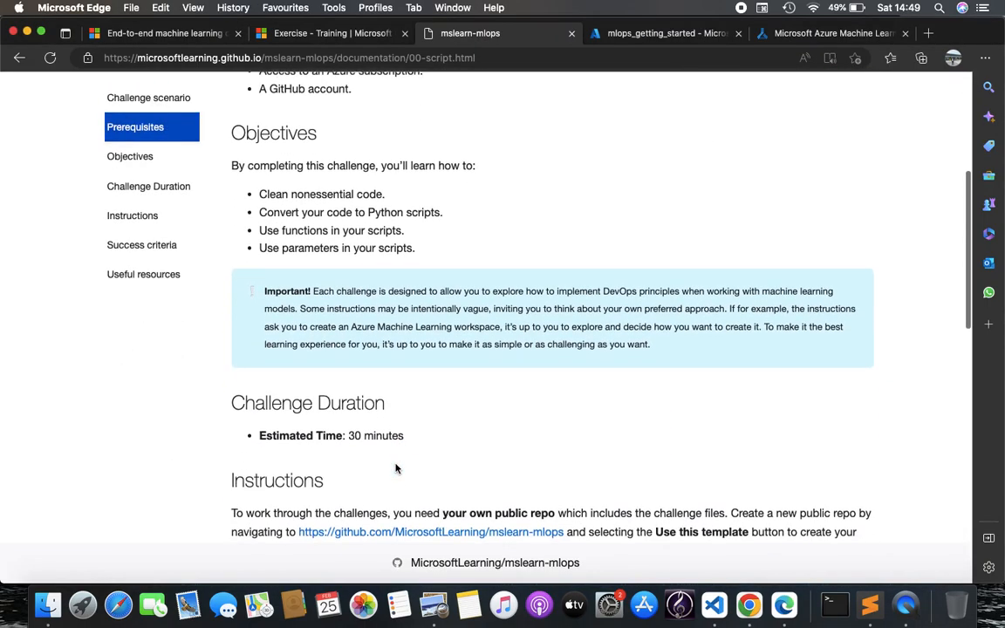
scroll(395, 465, "down", 8)
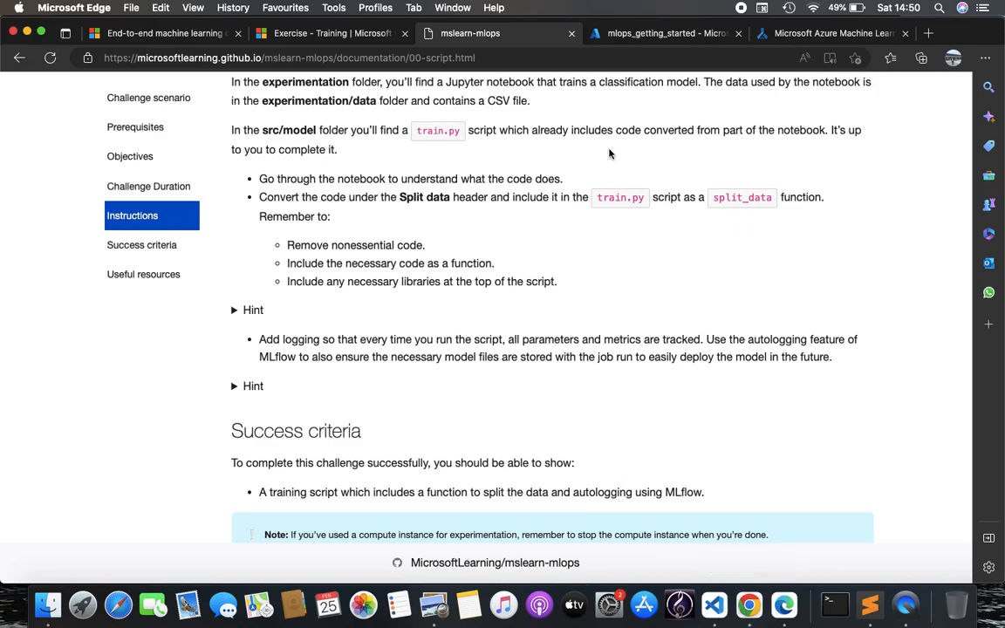
left_click(714, 605)
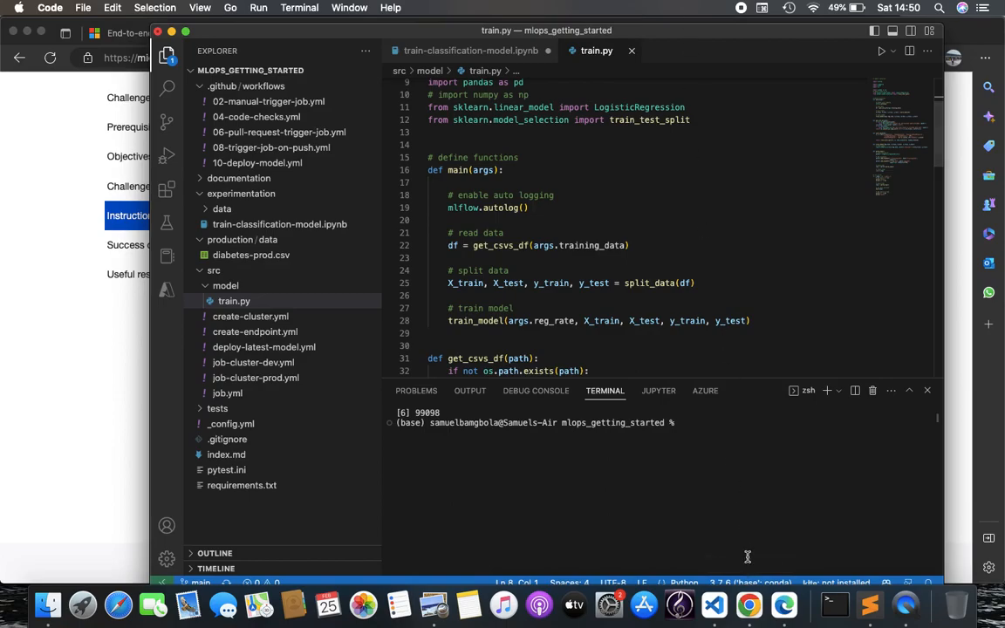
left_click(784, 605)
Open the cyan_drain_tvsy078kk2 job from ML Studio's recent resources and show its Outputs + logs
left_click(616, 34)
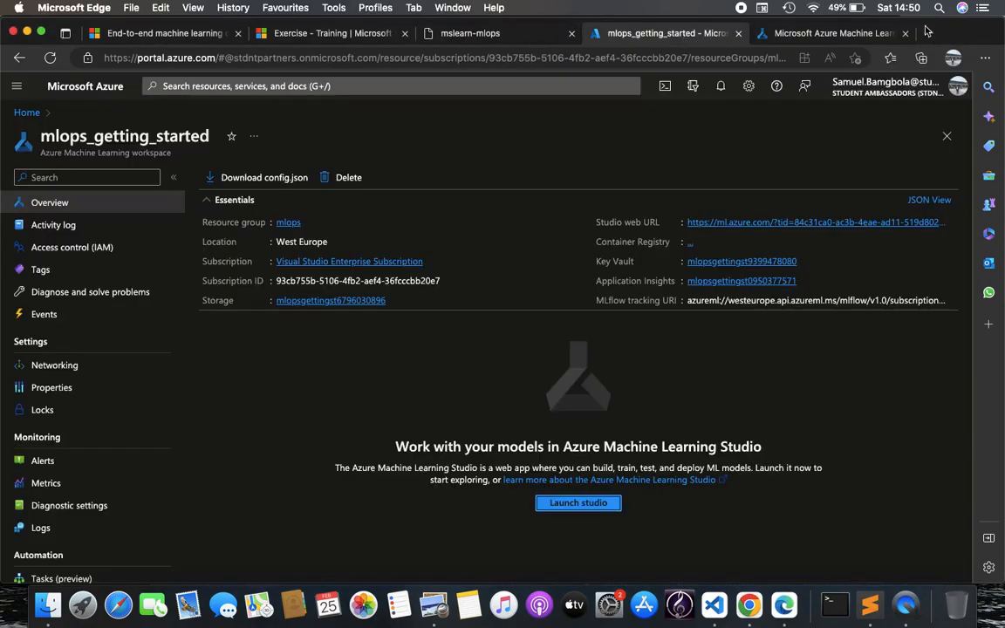
left_click(758, 33)
scroll(259, 463, "down", 5)
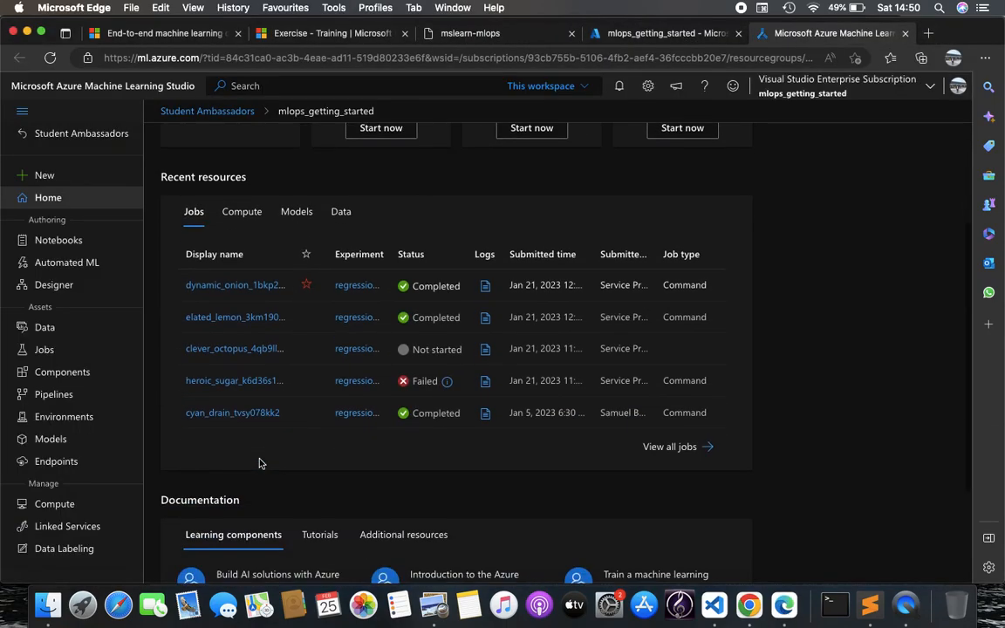
left_click(253, 416)
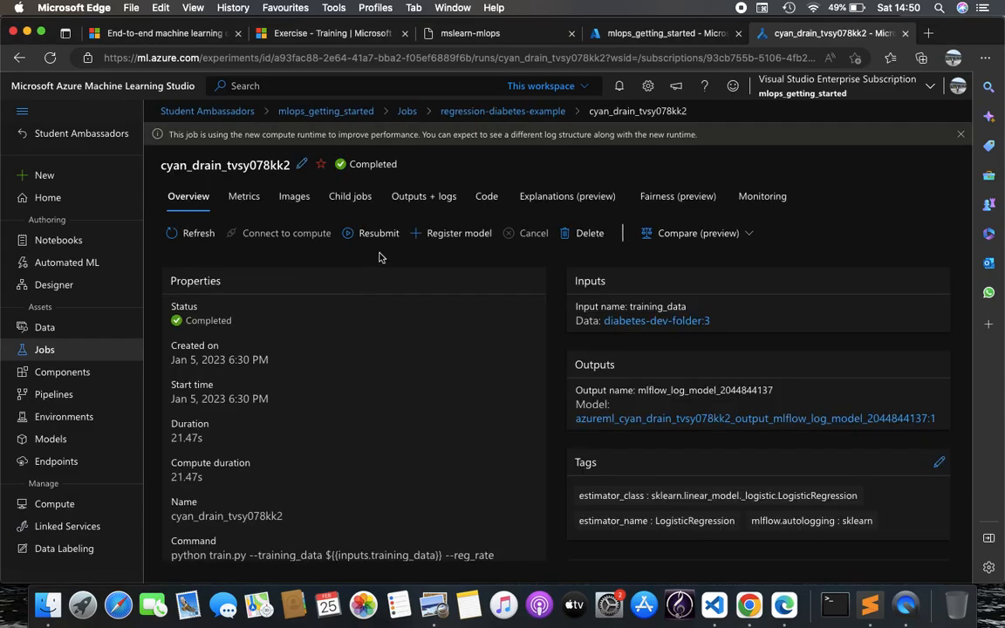
left_click(420, 199)
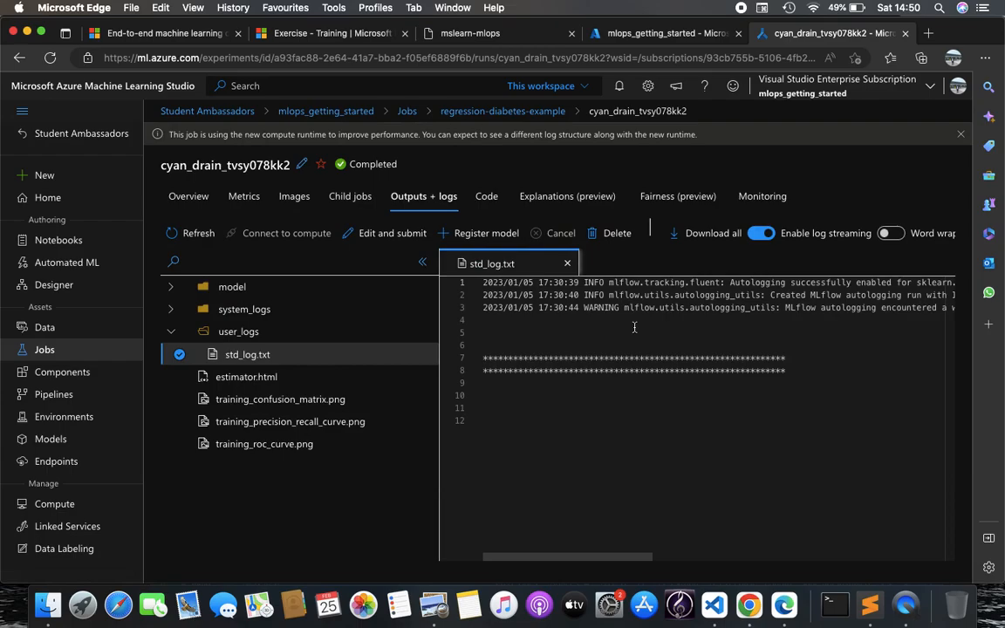
Scroll across std_log.txt to read the MLflow autologging messages and the warning line
scroll(652, 288, "right", 2)
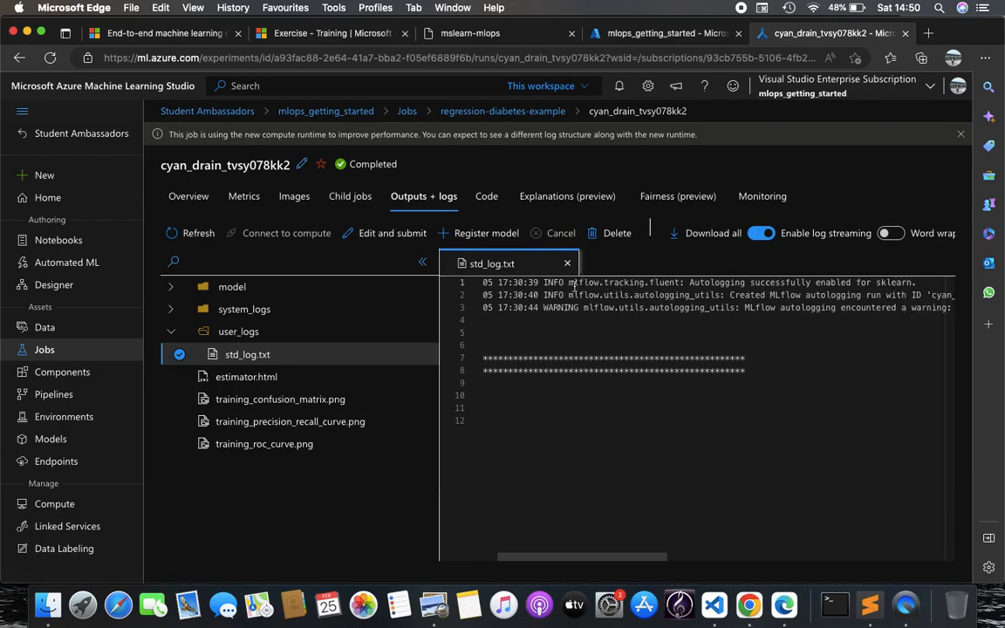
left_click_drag(574, 284, 731, 286)
scroll(747, 307, "right", 1)
left_click(724, 307)
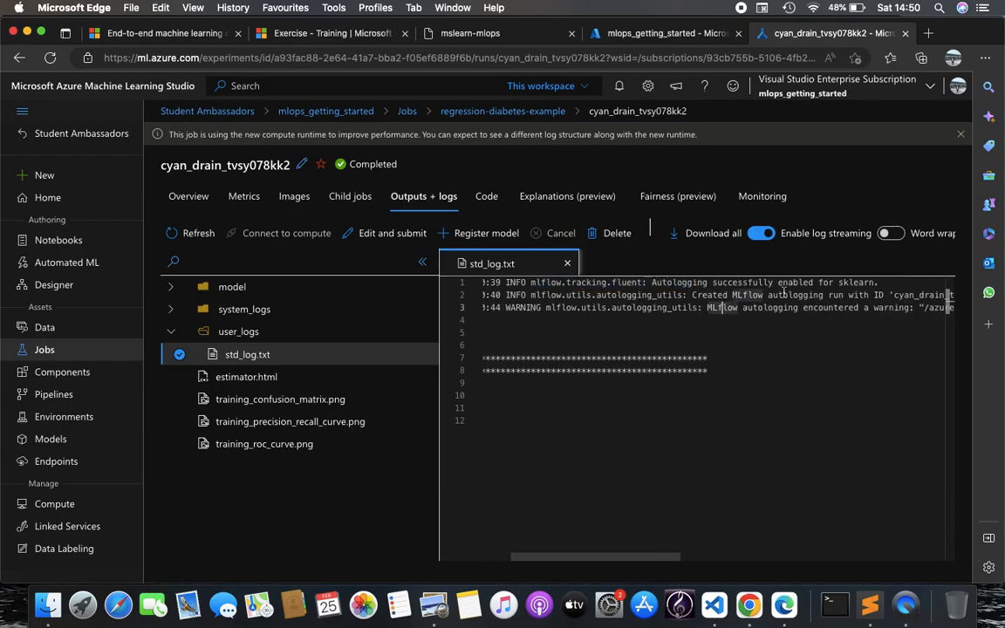
scroll(793, 293, "left", 3)
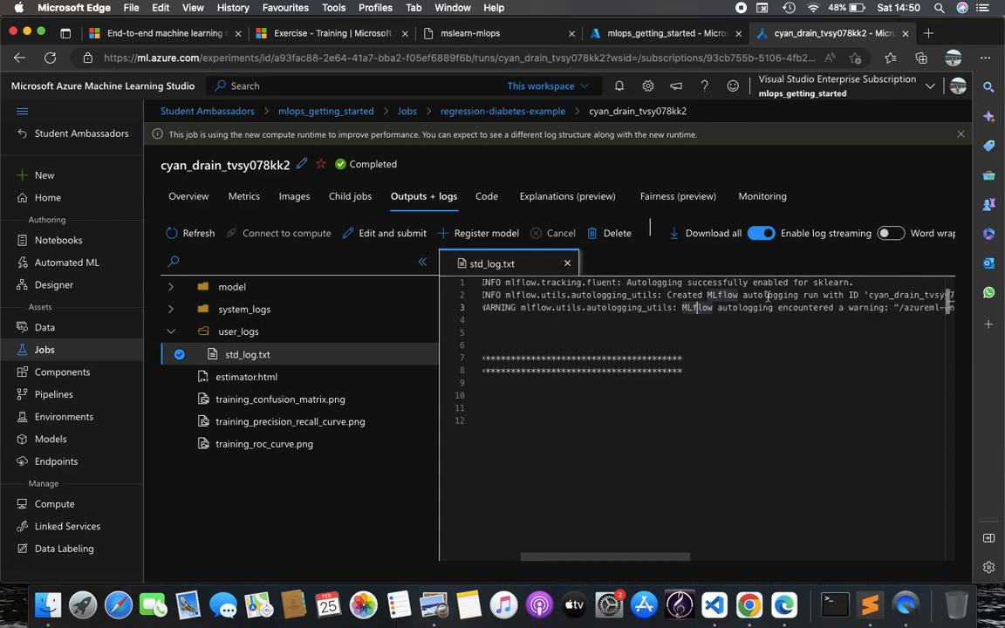
scroll(591, 318, "right", 1)
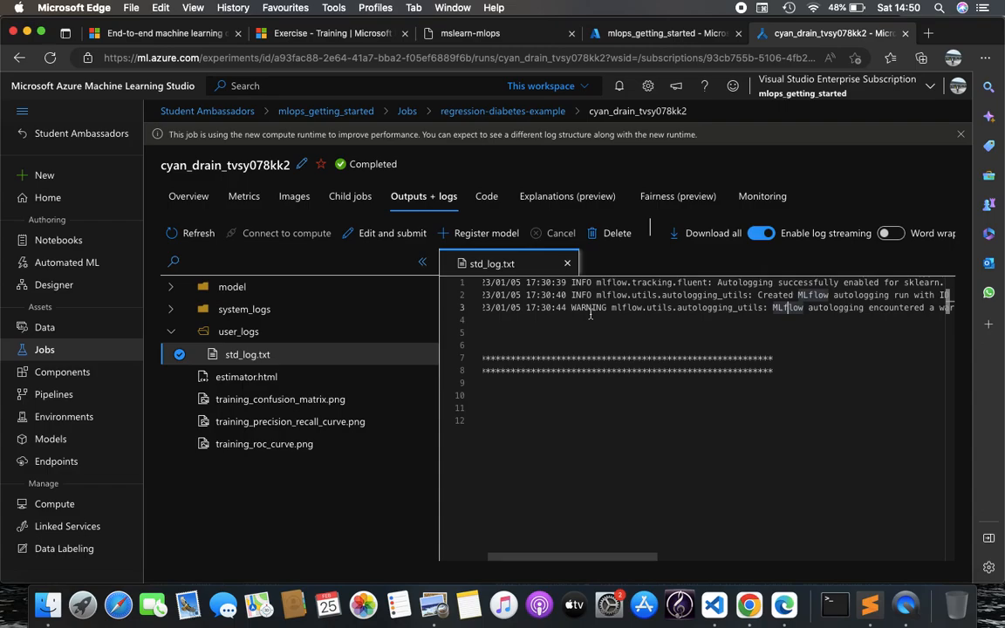
scroll(590, 314, "left", 1)
scroll(611, 316, "right", 5)
scroll(618, 317, "left", 5)
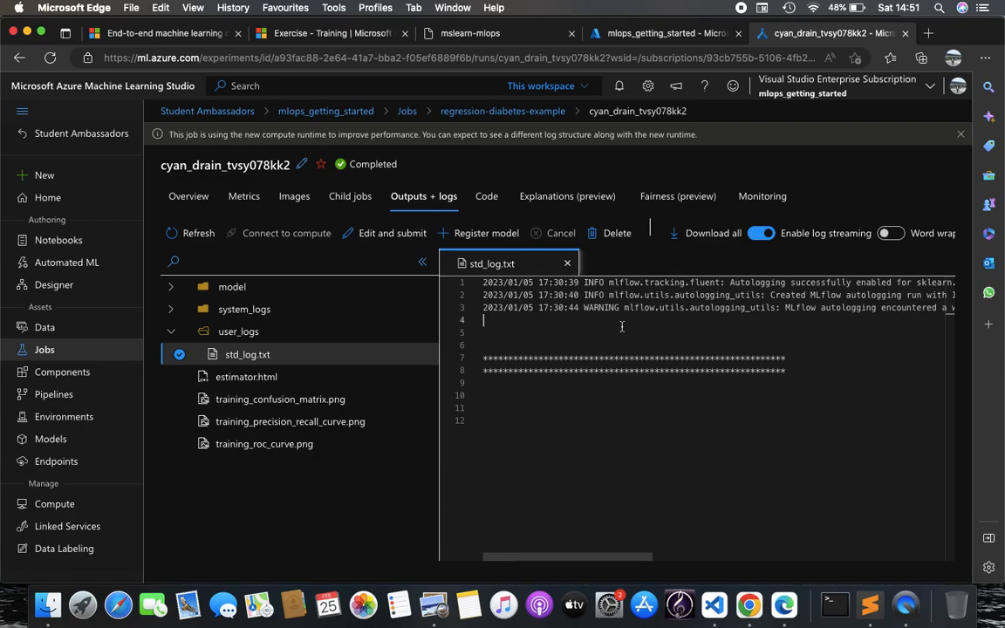
Continue to Challenge 1's job-creation instructions, then show the mlops_getting_started workspace portal page
key("ctrl+shift+Tab")
key("ctrl+shift+Tab")
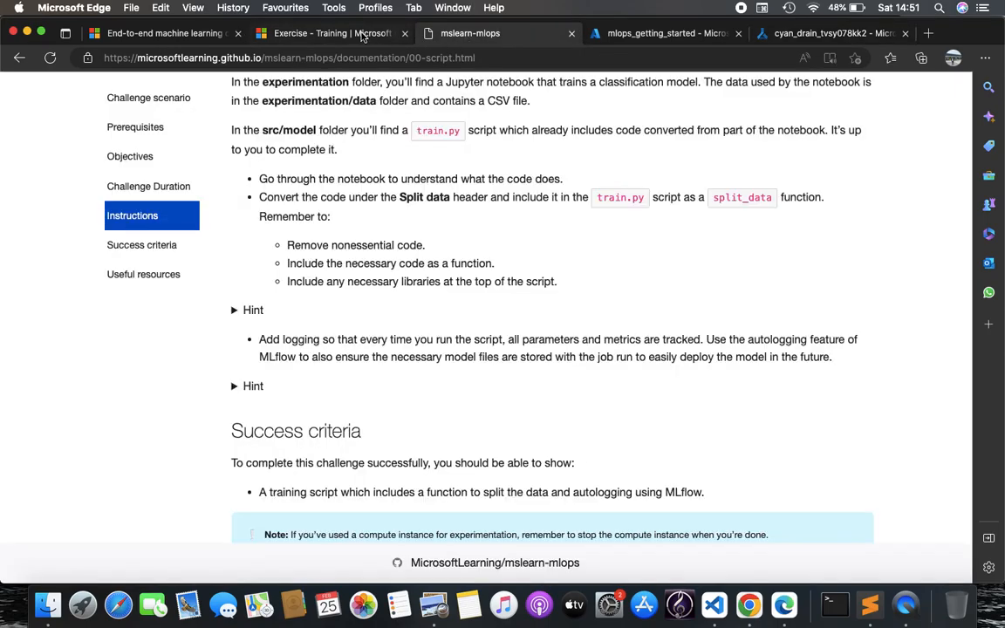
key("ctrl+shift+Tab")
left_click(436, 33)
scroll(489, 288, "down", 5)
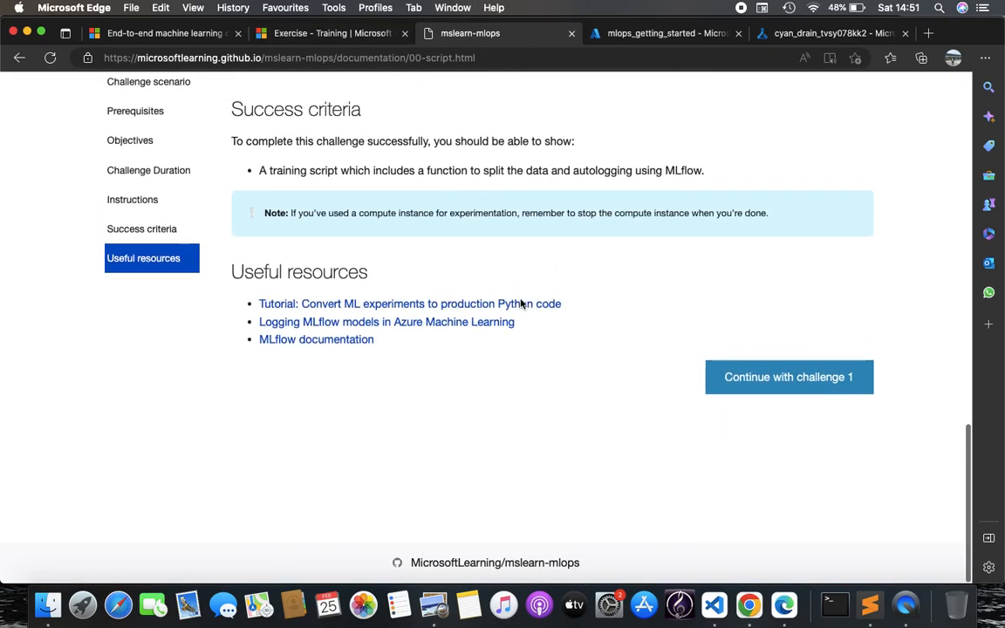
left_click(783, 401)
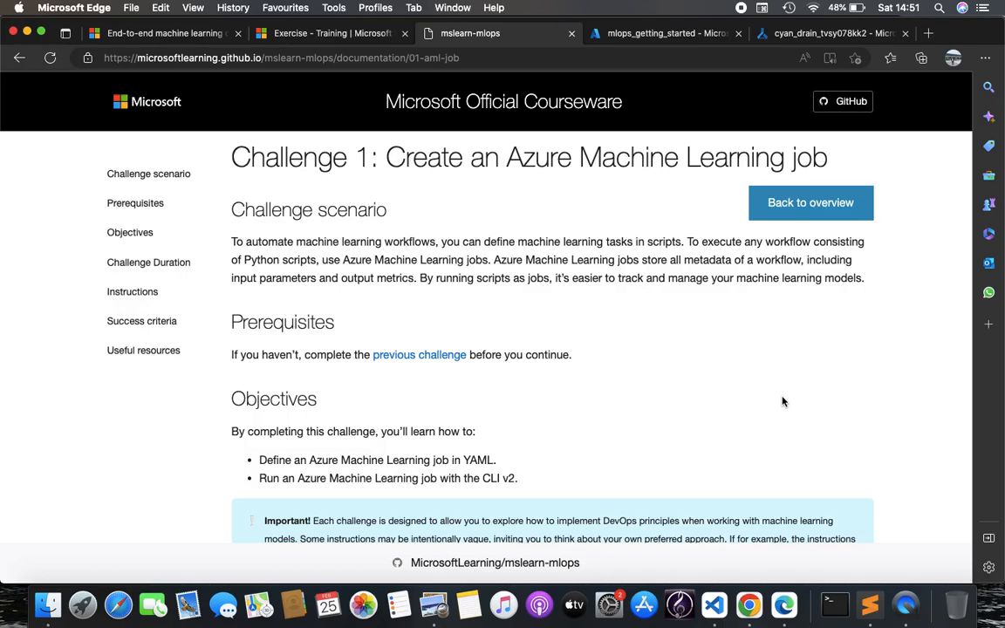
scroll(782, 401, "down", 5)
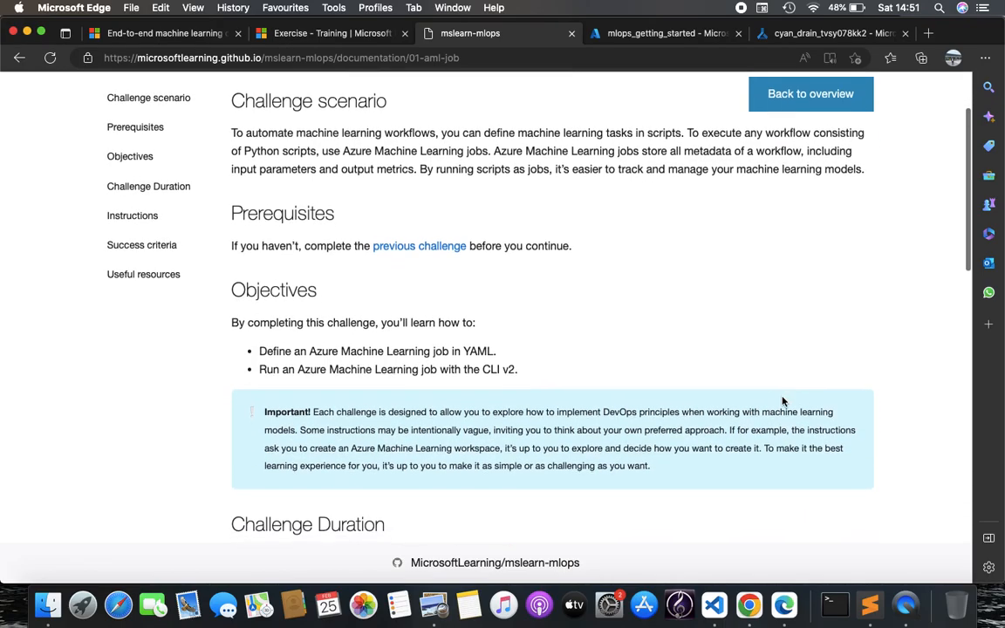
scroll(783, 401, "down", 1)
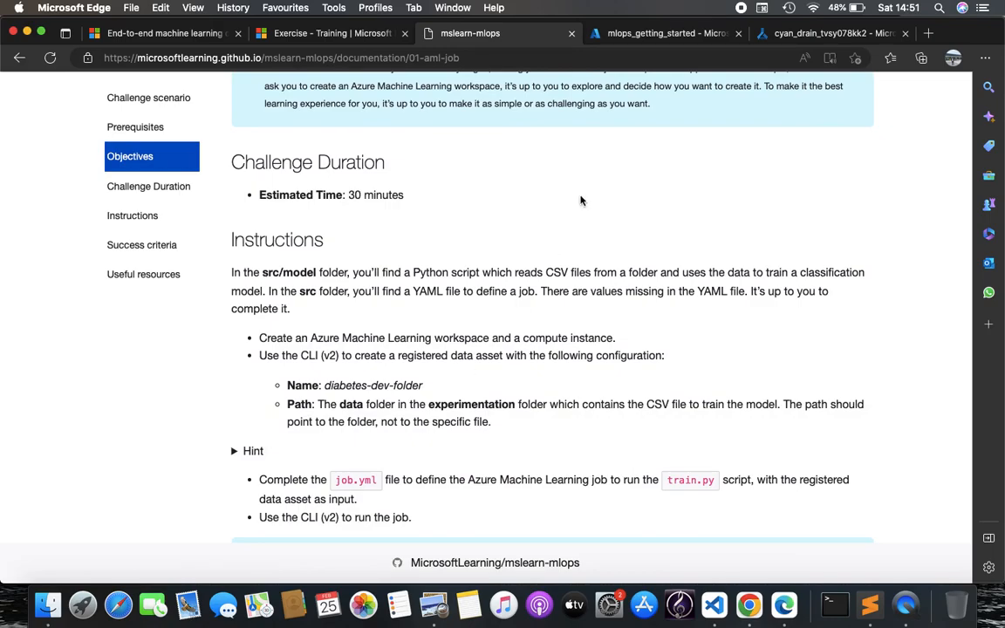
left_click(587, 35)
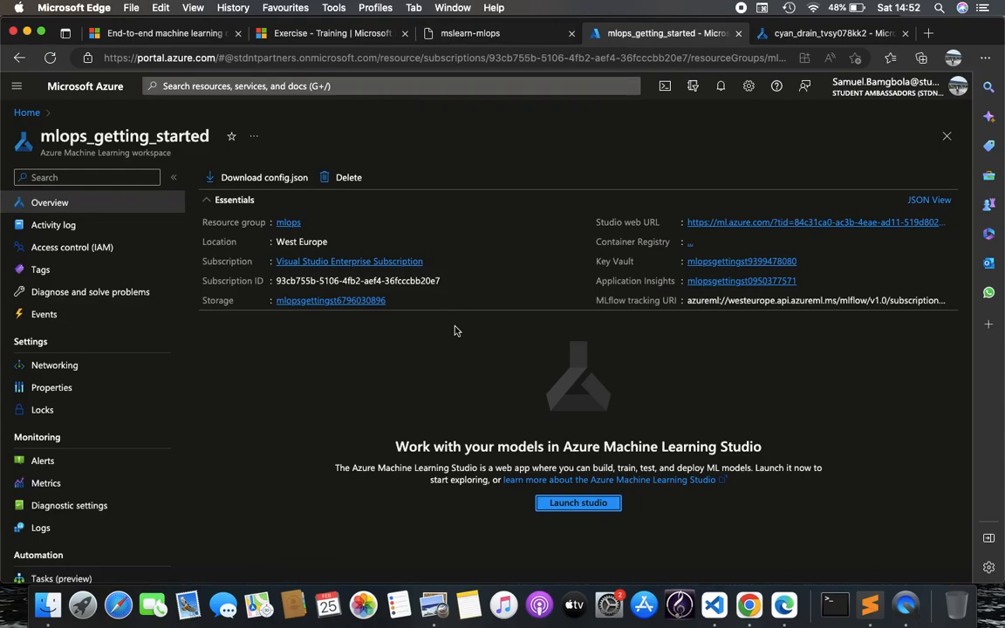
Go from the workspace home to Compute clusters to show diabetes-regression-cluster, STANDARD_D11_V2, westeurope
left_click(796, 33)
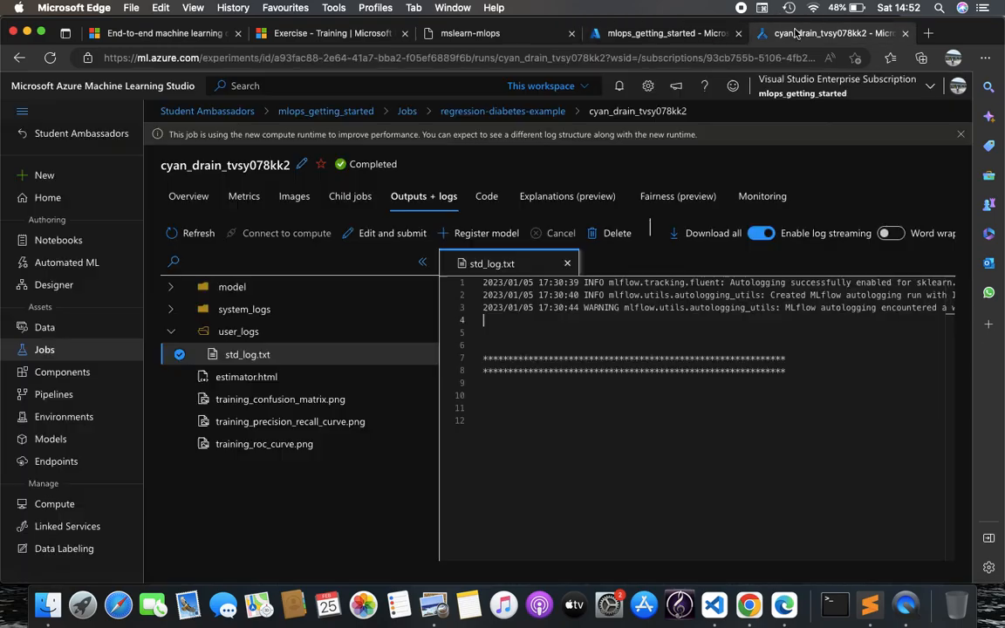
left_click(98, 197)
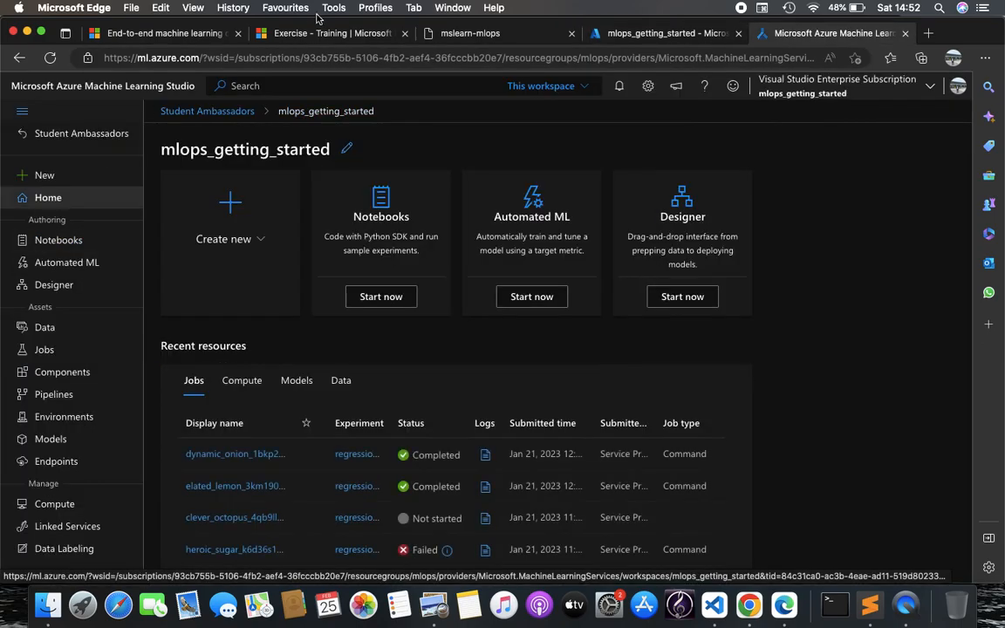
left_click(463, 32)
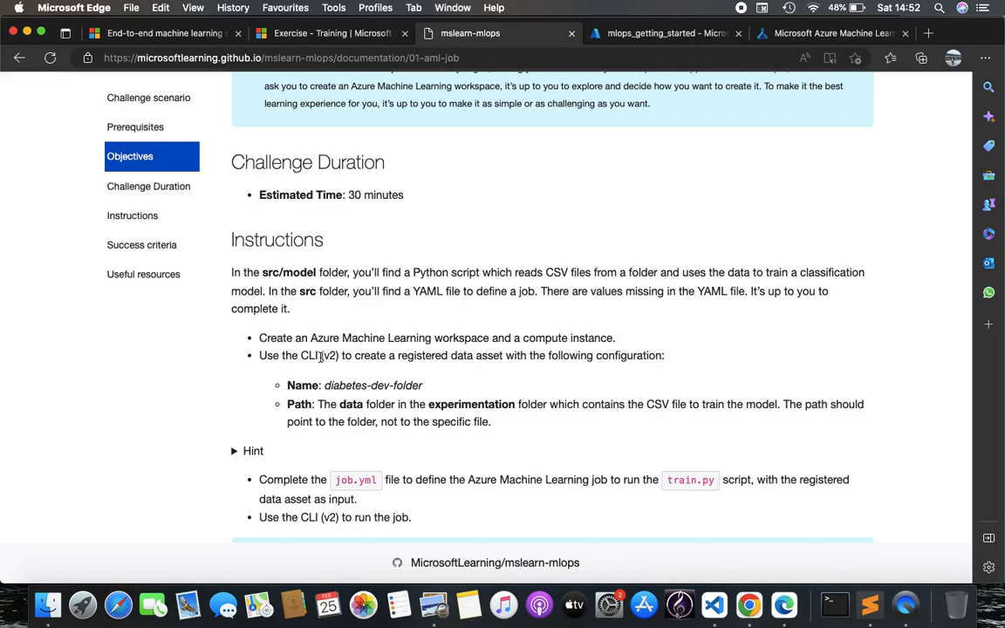
left_click(820, 37)
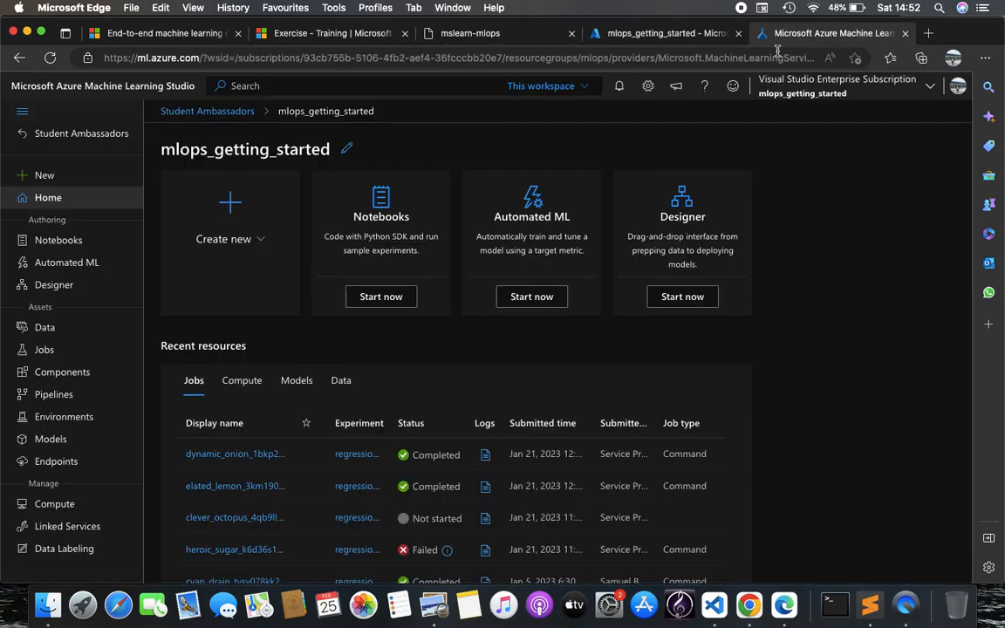
left_click(54, 505)
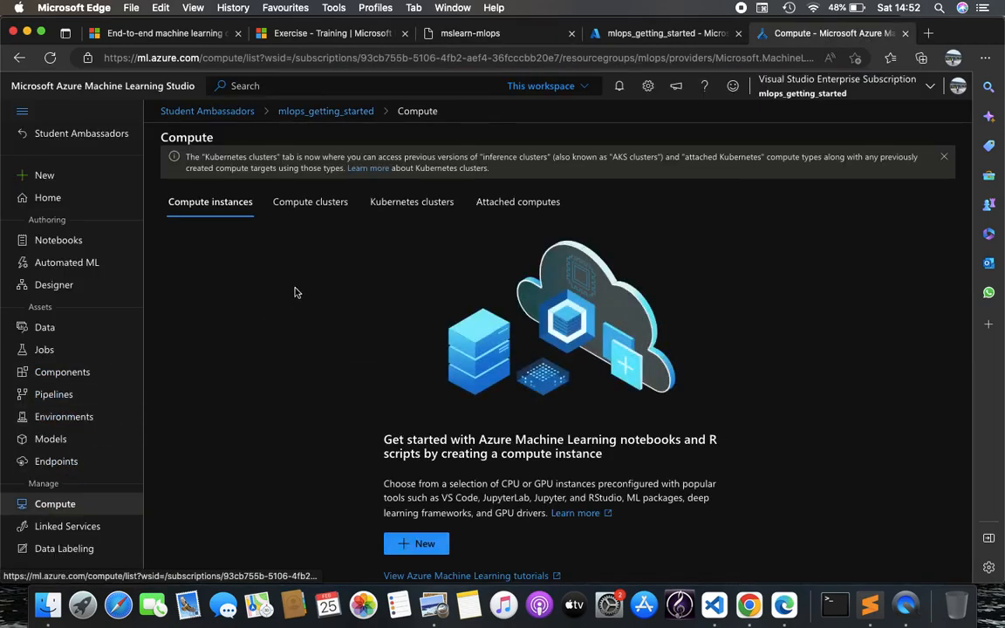
left_click(298, 214)
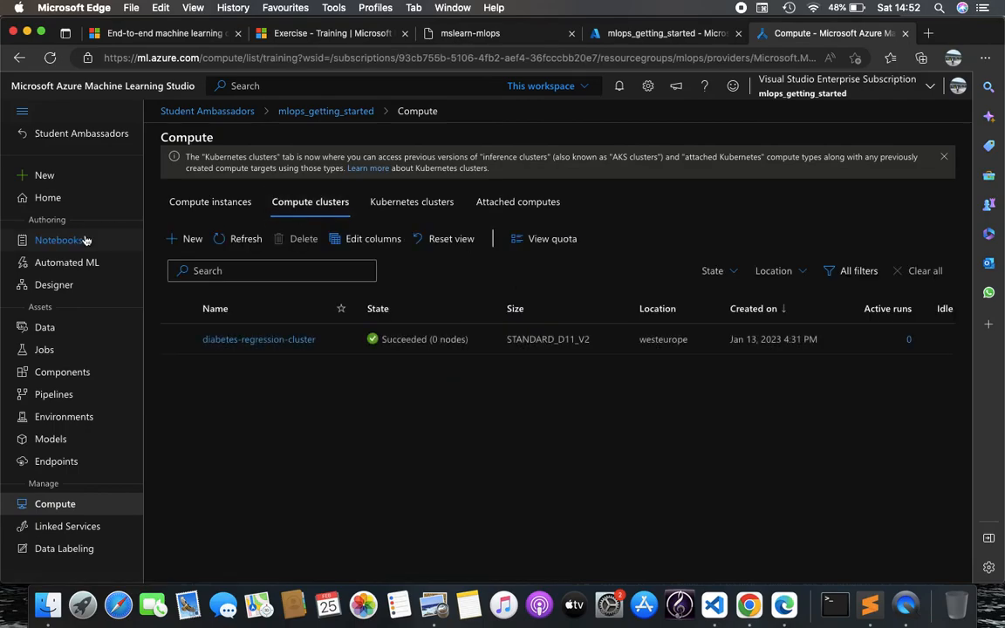
left_click(75, 199)
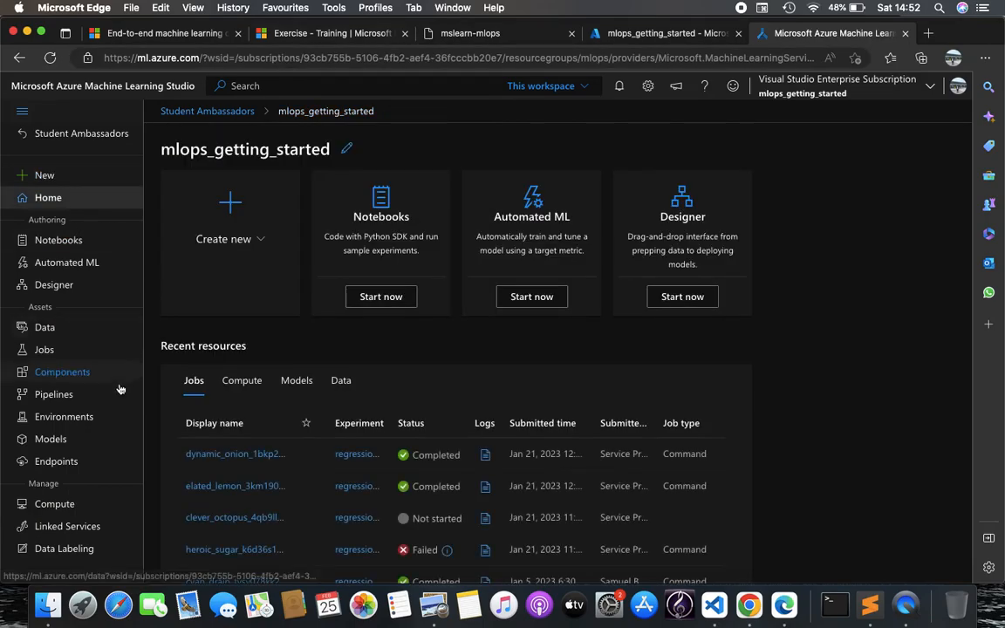
left_click(77, 505)
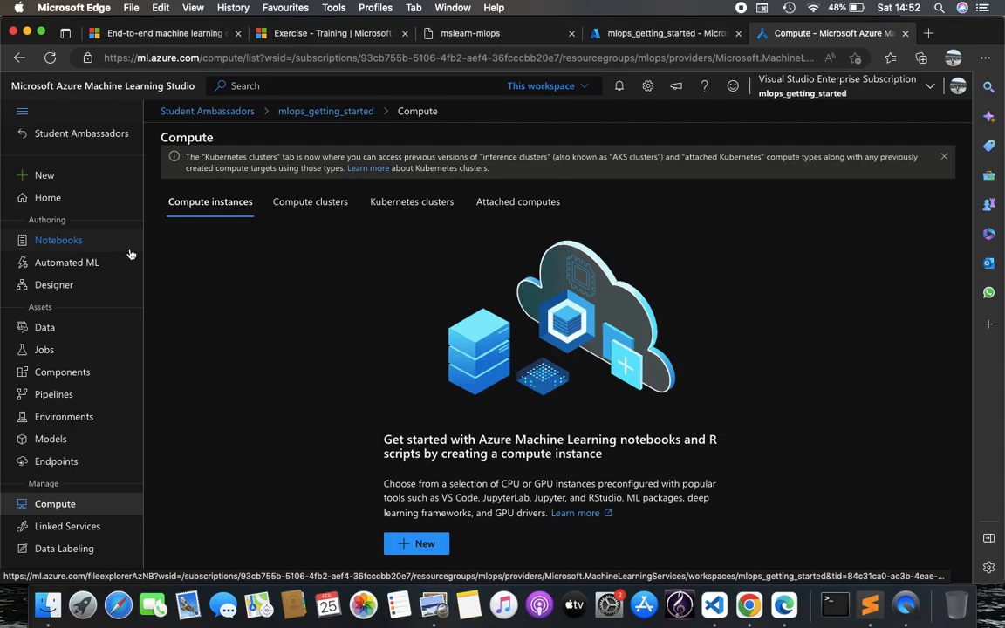
left_click(47, 198)
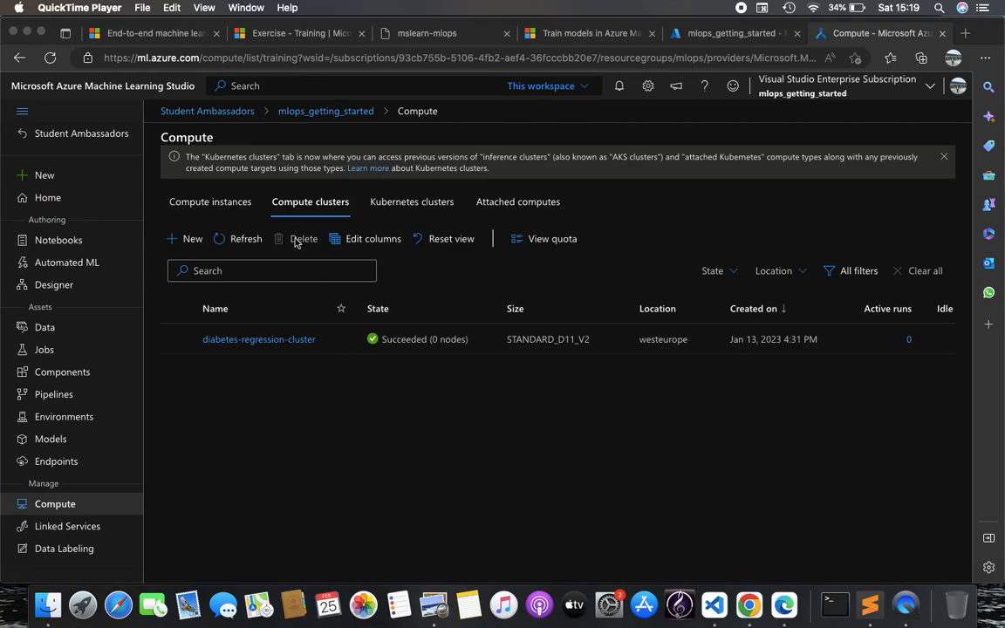
left_click(308, 380)
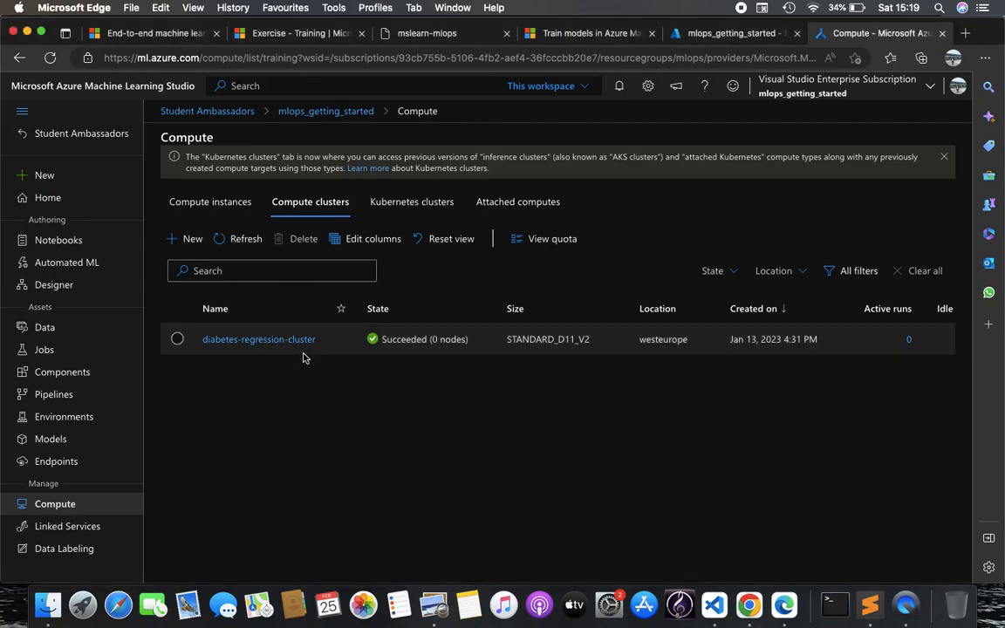
left_click(306, 340)
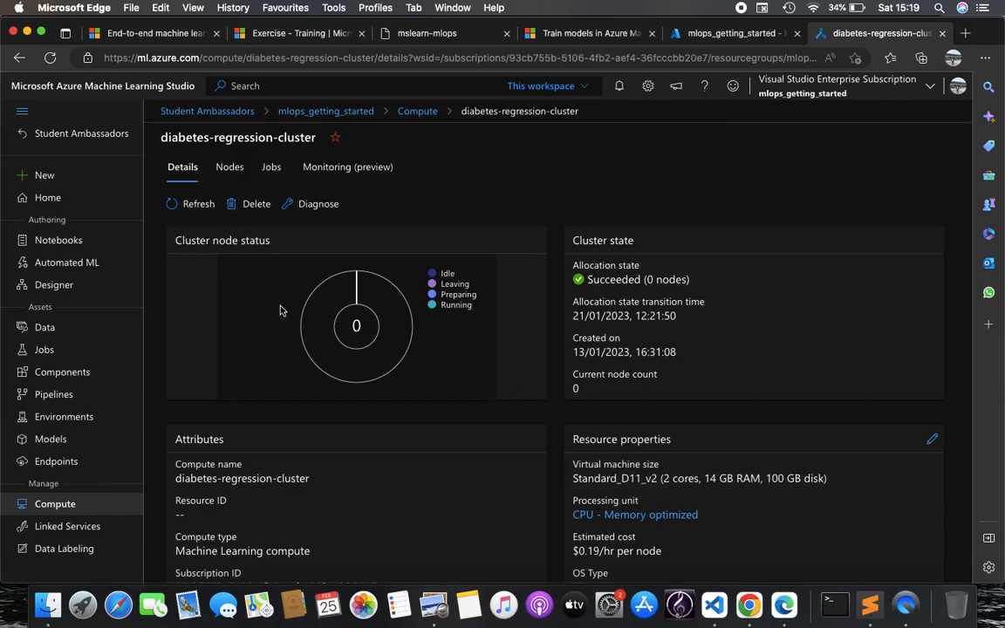
scroll(391, 425, "down", 2)
scroll(391, 426, "up", 2)
left_click(93, 512)
left_click(310, 202)
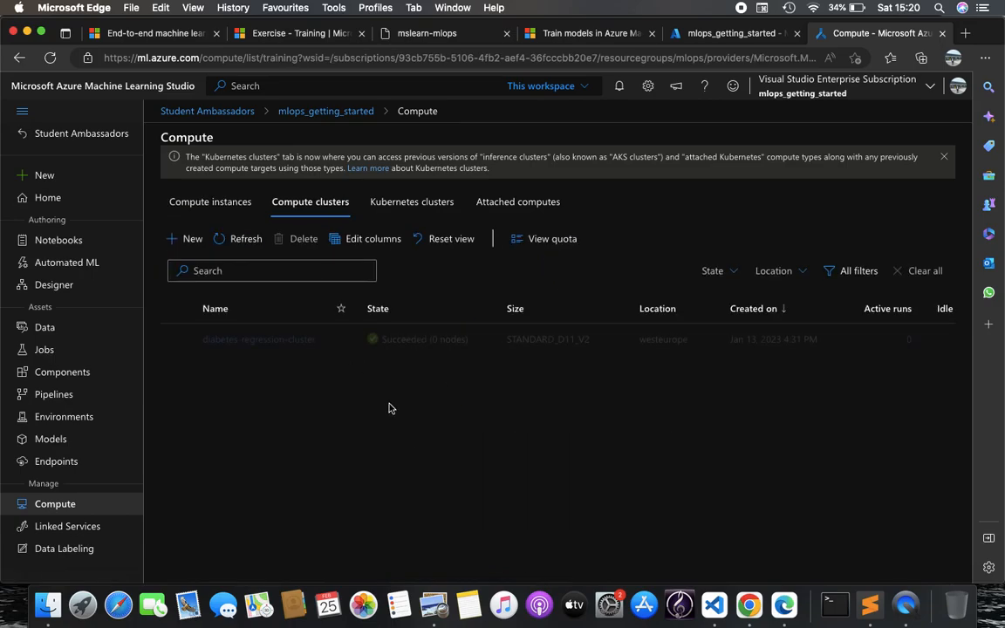
left_click(190, 237)
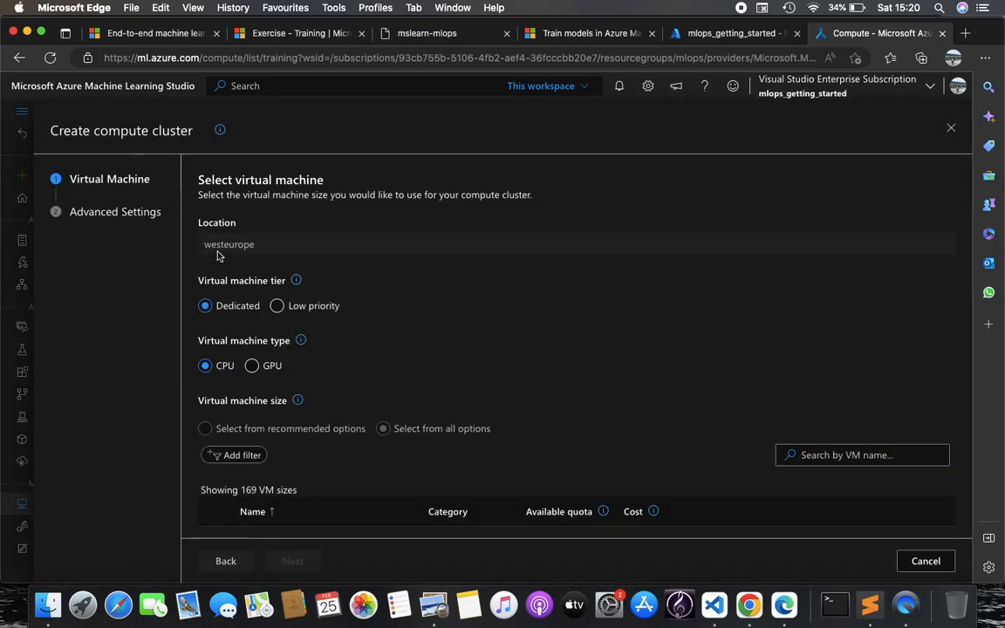
scroll(295, 432, "down", 5)
scroll(393, 419, "down", 5)
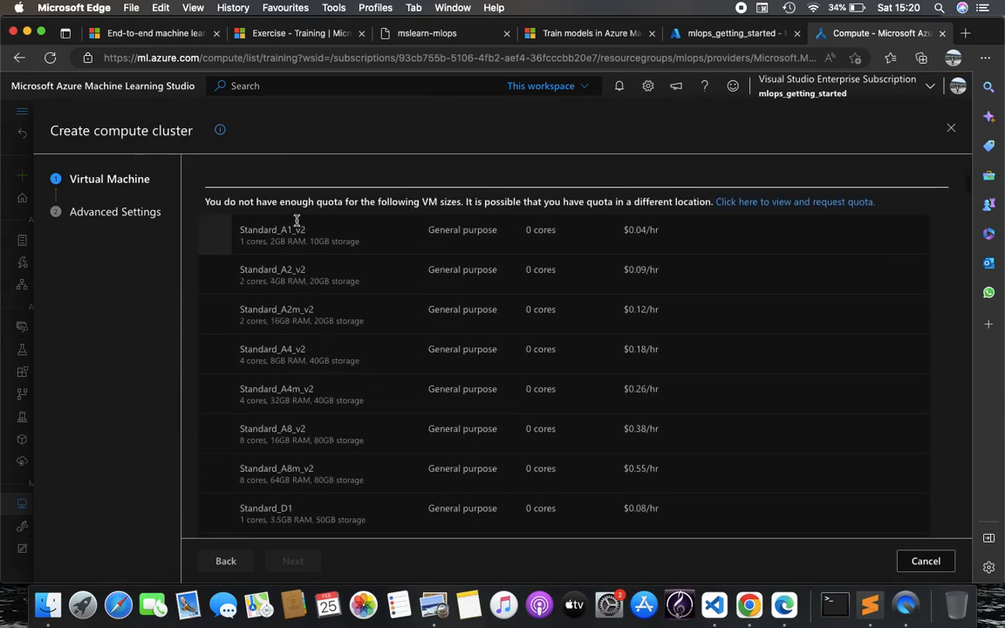
scroll(355, 343, "down", 1)
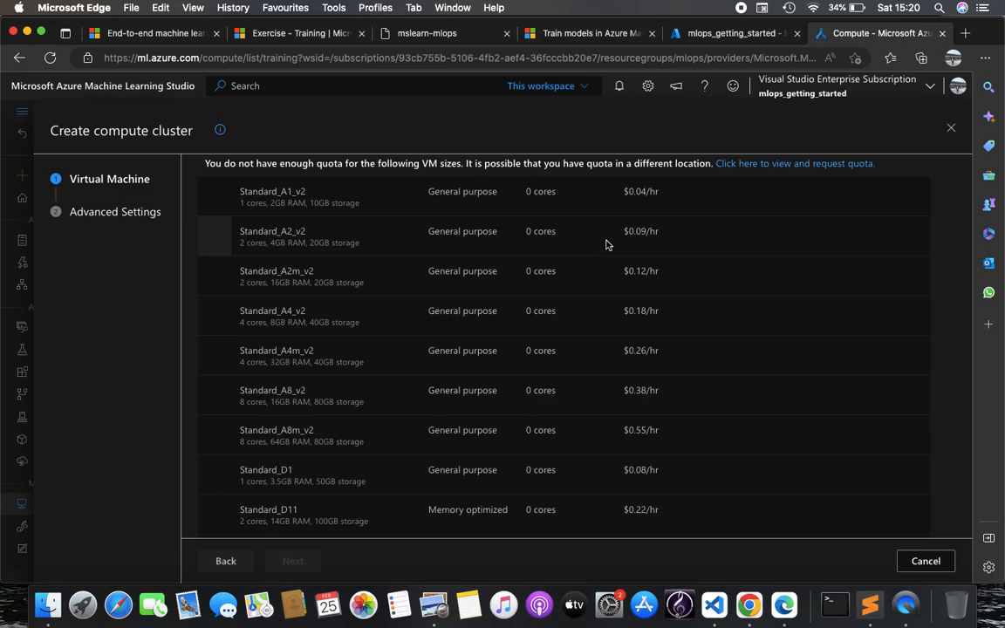
scroll(606, 244, "down", 12)
scroll(606, 244, "down", 2)
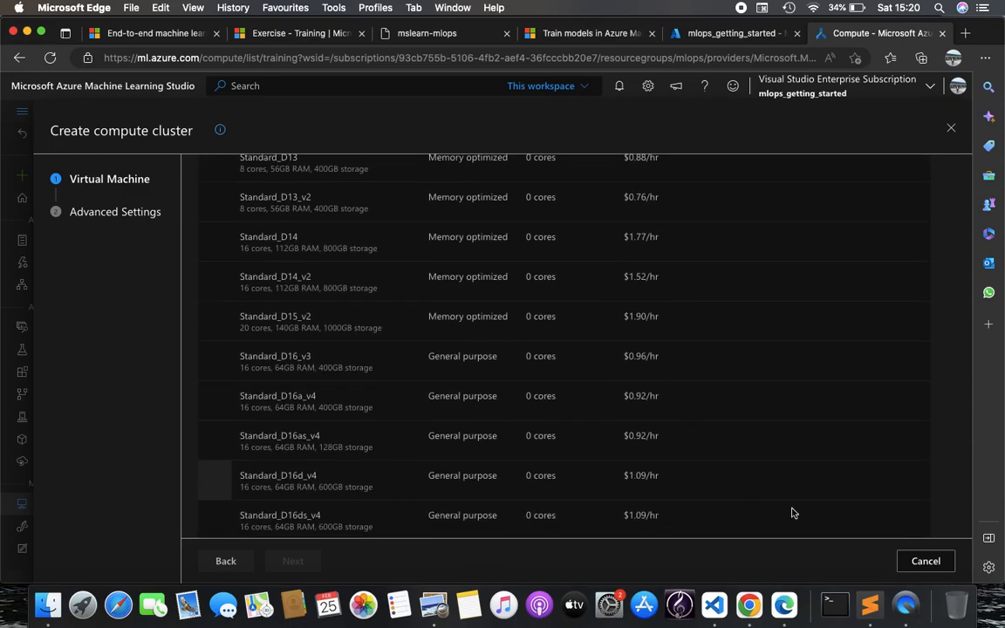
left_click(923, 561)
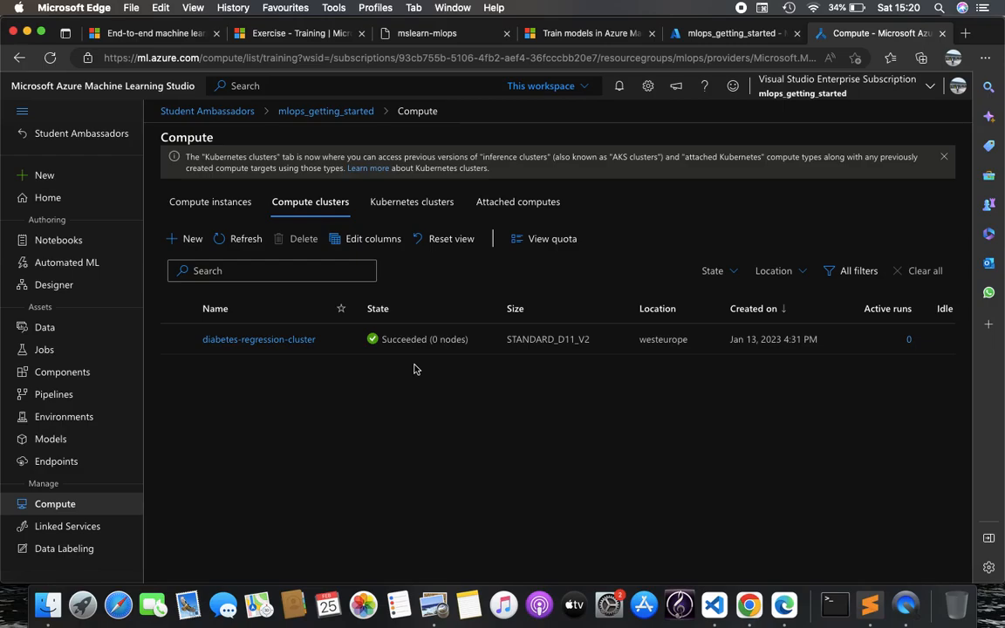
left_click(217, 203)
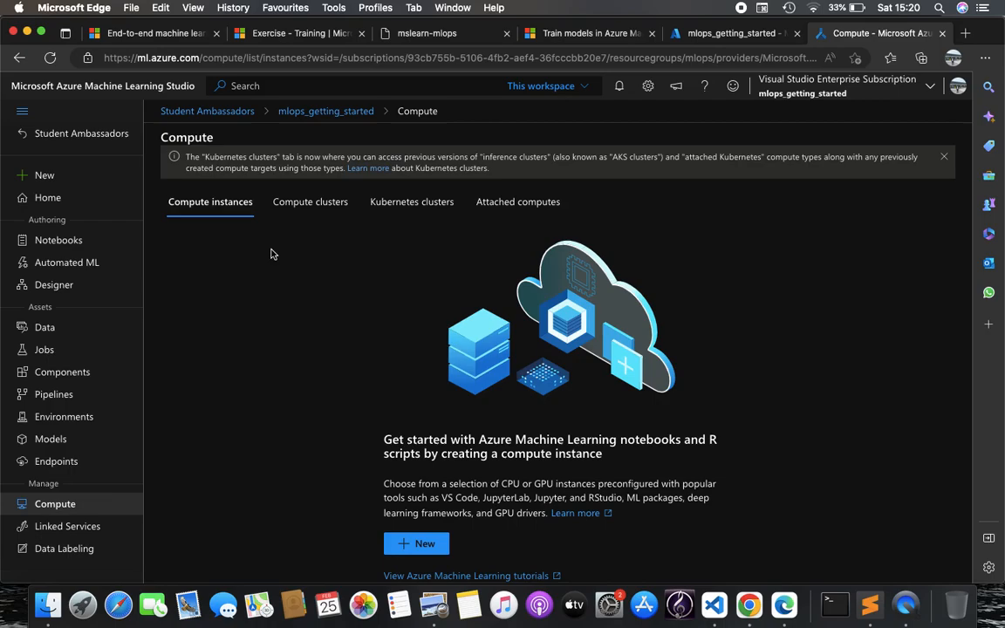
left_click(308, 218)
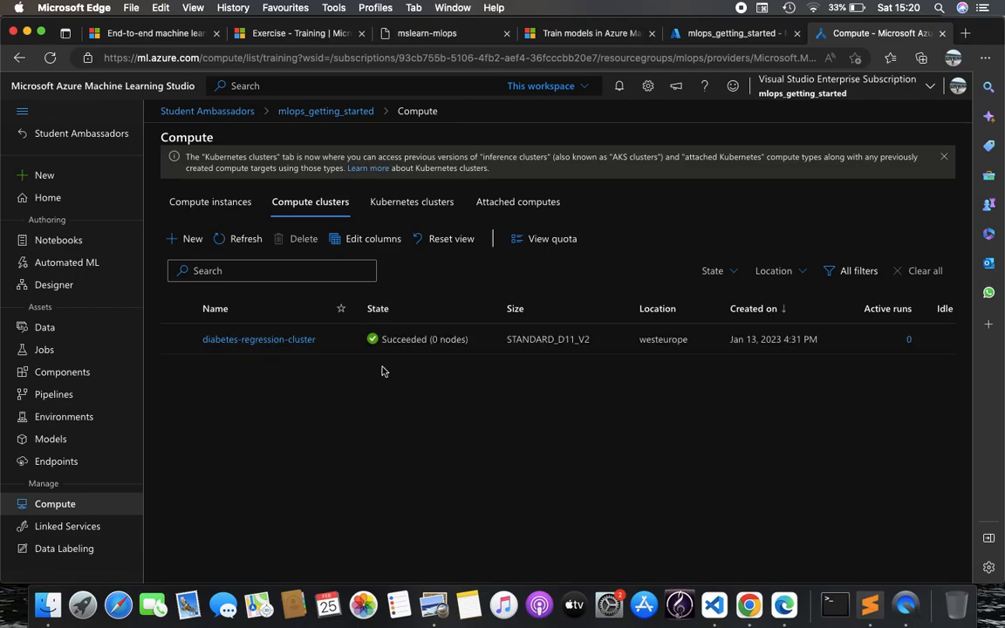
scroll(410, 374, "right", 2)
scroll(417, 376, "right", 3)
scroll(416, 375, "left", 4)
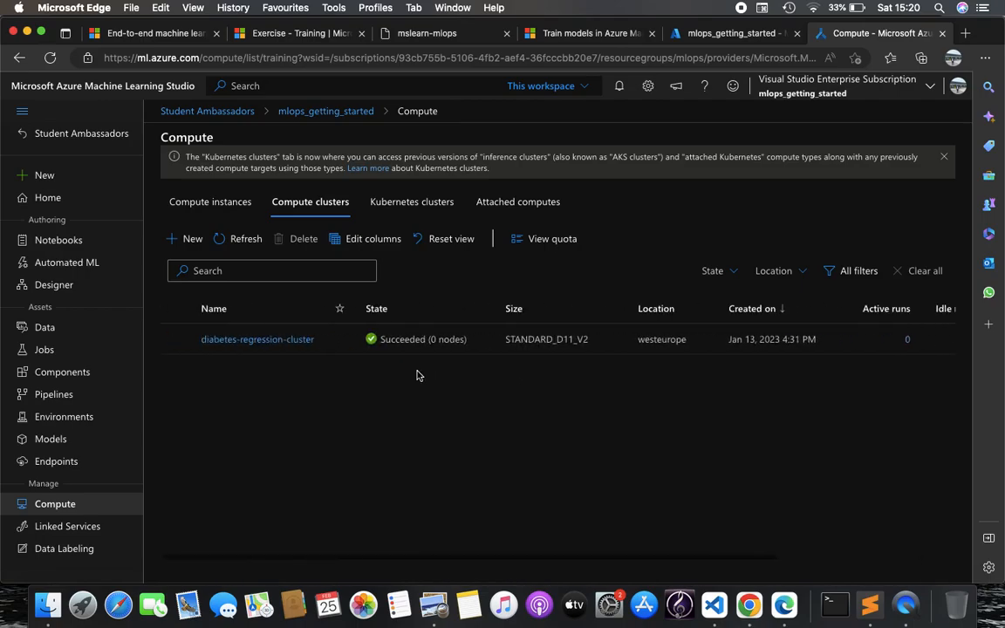
left_click(262, 339)
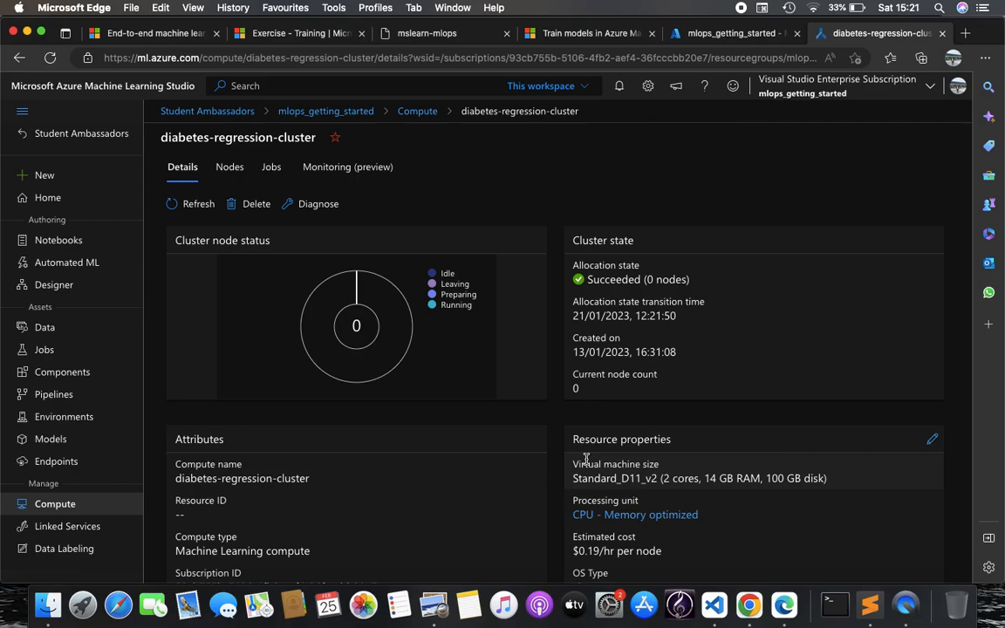
left_click(55, 506)
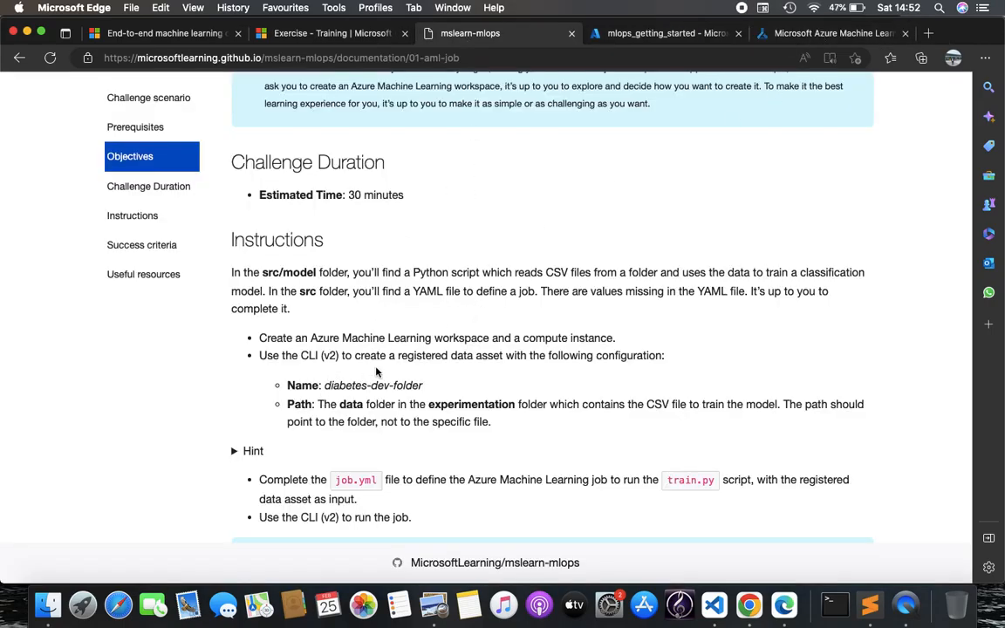
Explore the diabetes-dev-folder data asset's CSV preview, then return to the Challenge 1 instructions
left_click(829, 33)
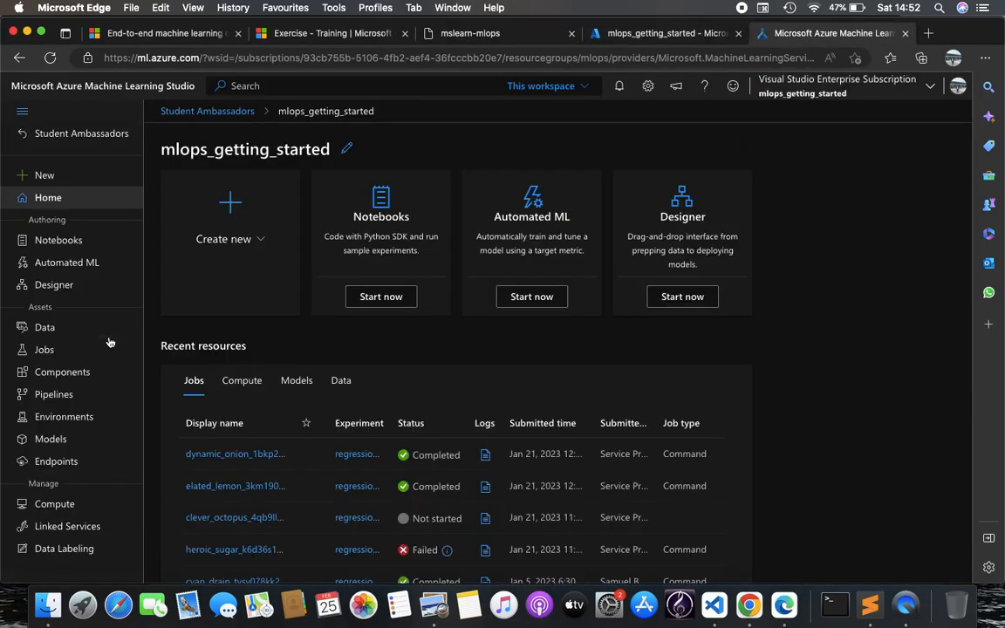
left_click(108, 337)
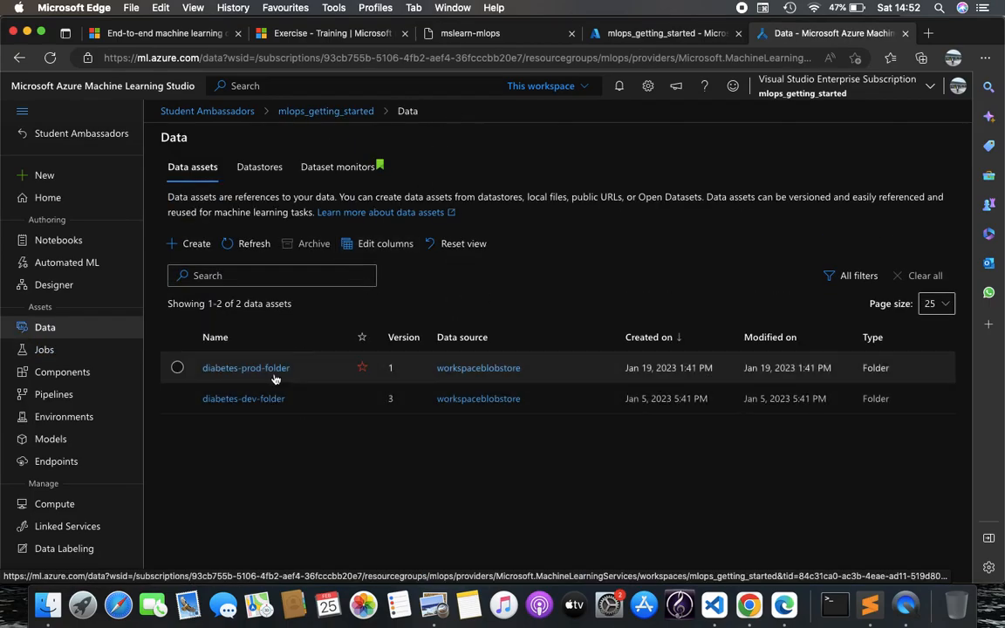
left_click(264, 402)
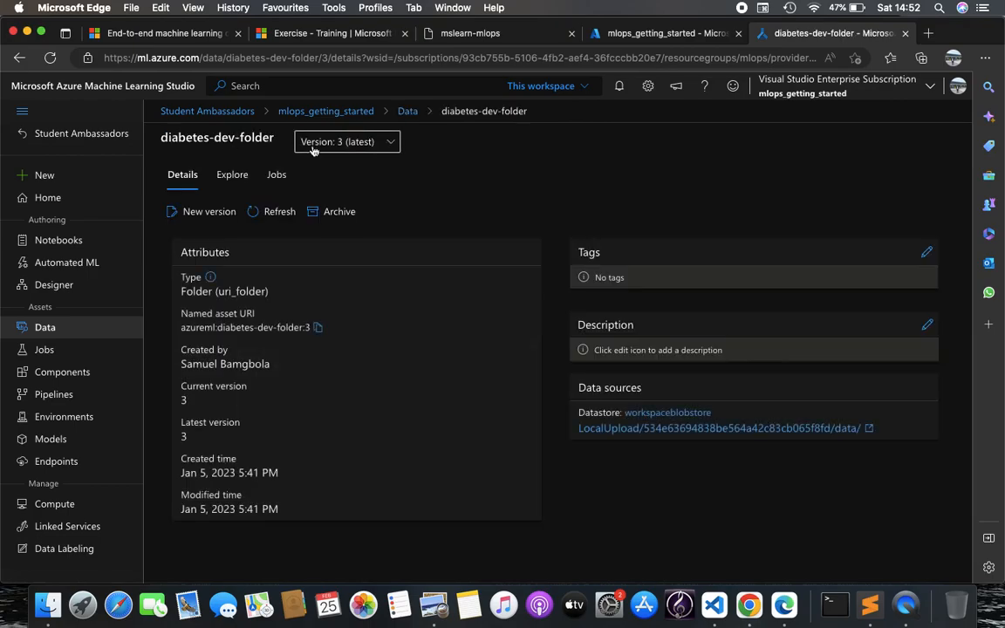
left_click(227, 177)
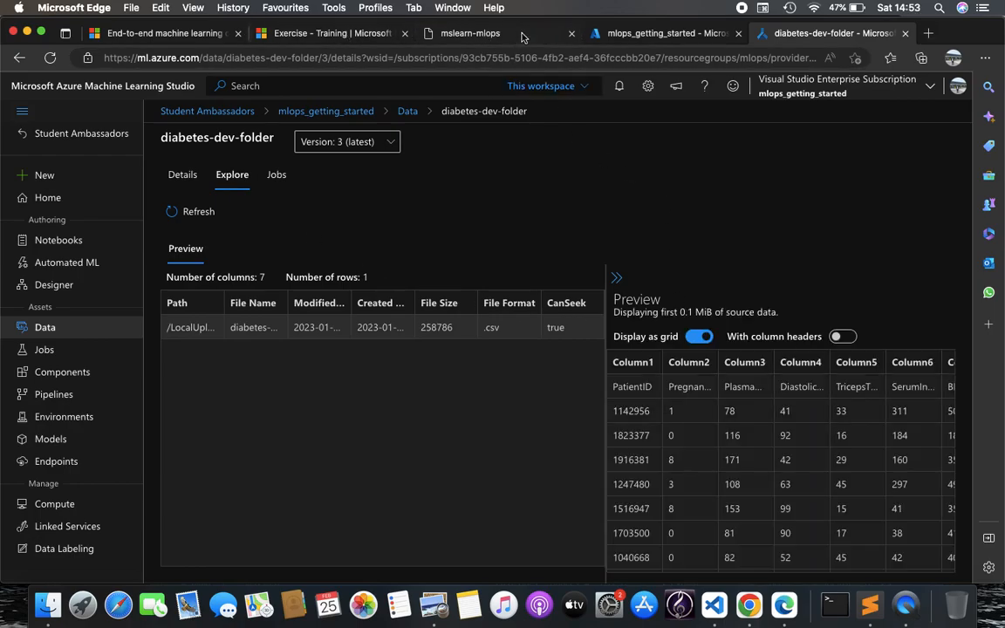
left_click(471, 33)
scroll(407, 305, "down", 3)
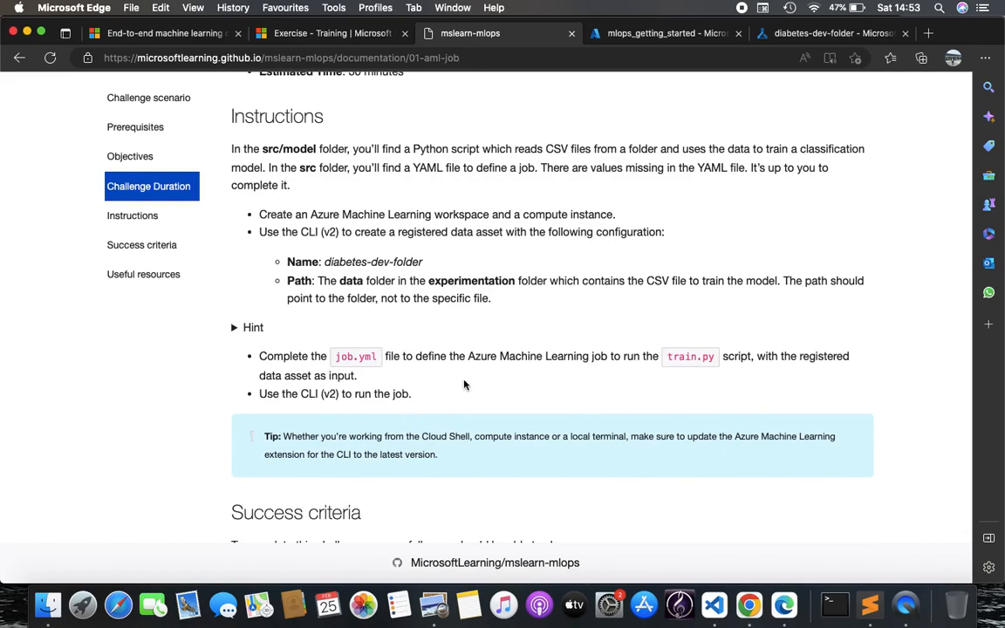
Examine job.yml's python train.py command and inputs, and check the data asset's details and source
left_click(713, 605)
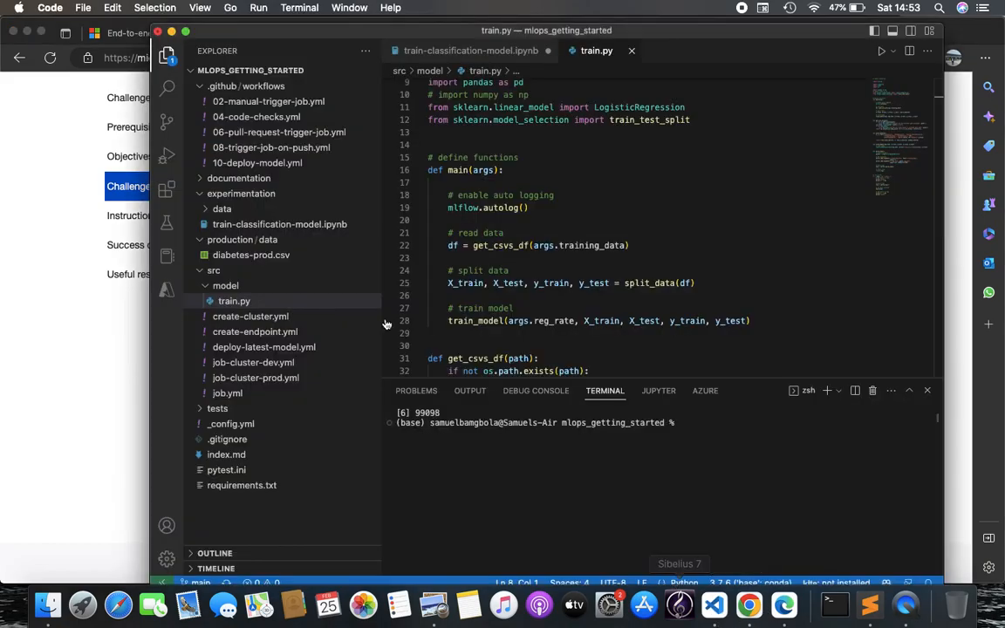
left_click(234, 393)
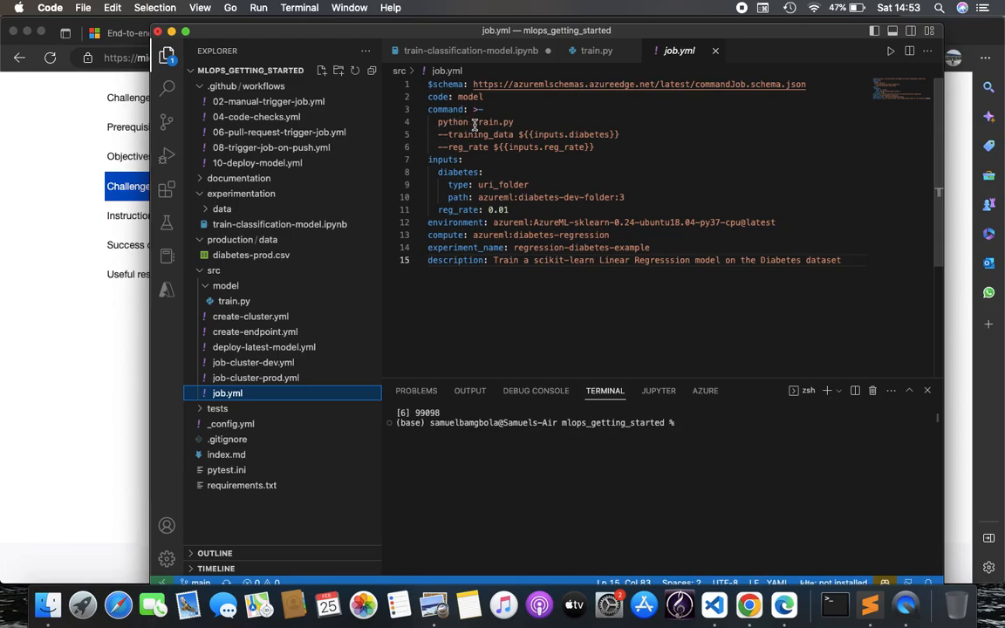
left_click_drag(438, 122, 614, 136)
left_click(614, 138)
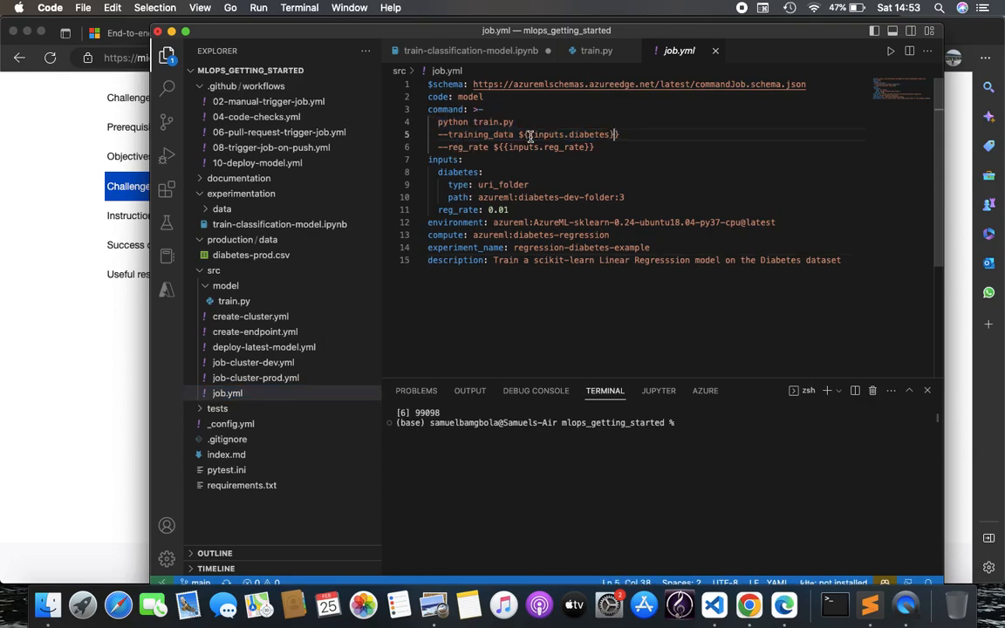
left_click(439, 161)
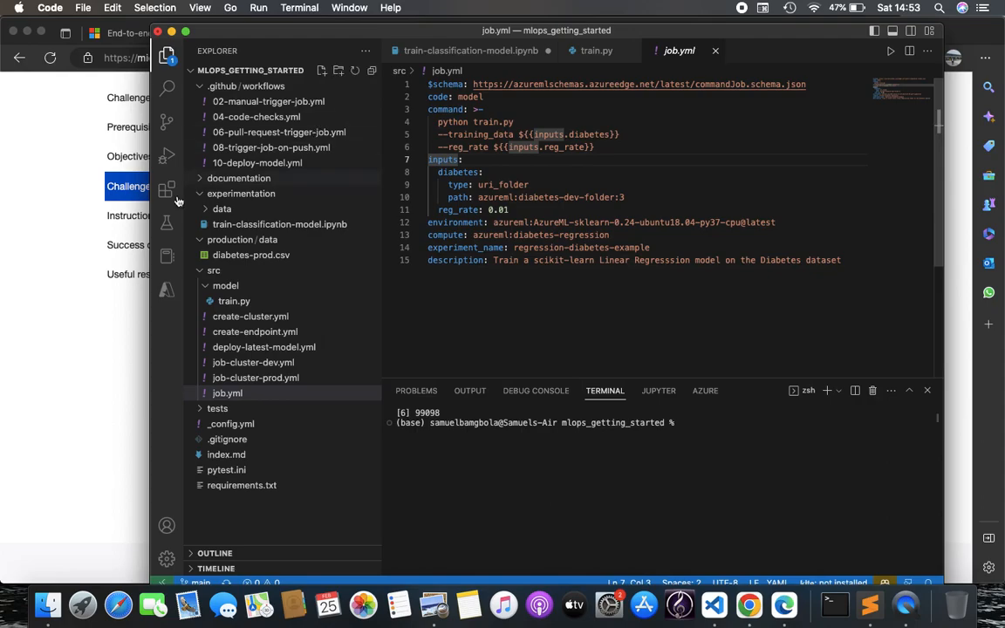
left_click(782, 611)
left_click(803, 33)
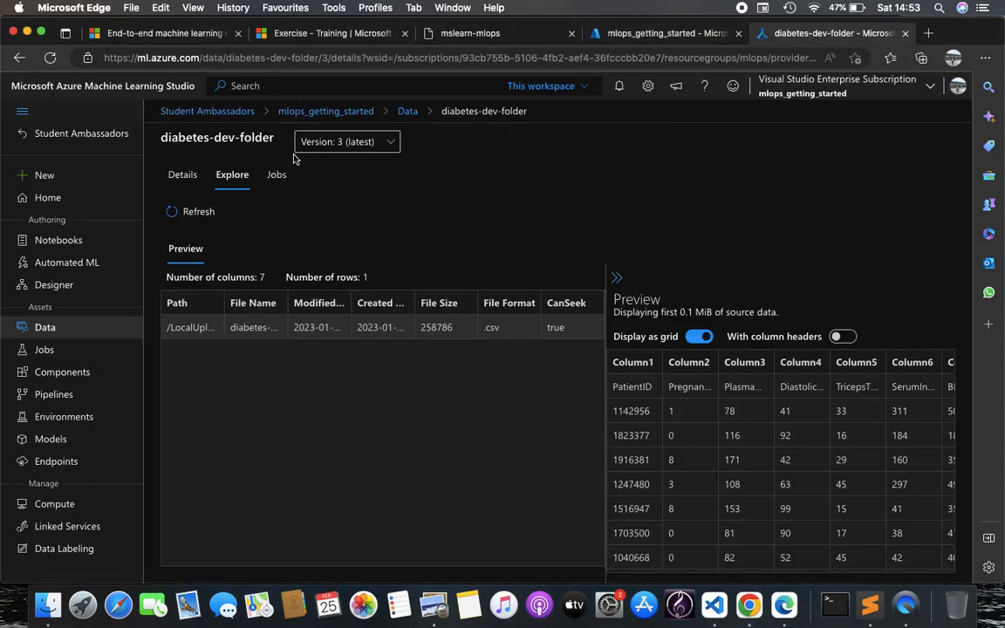
left_click(180, 174)
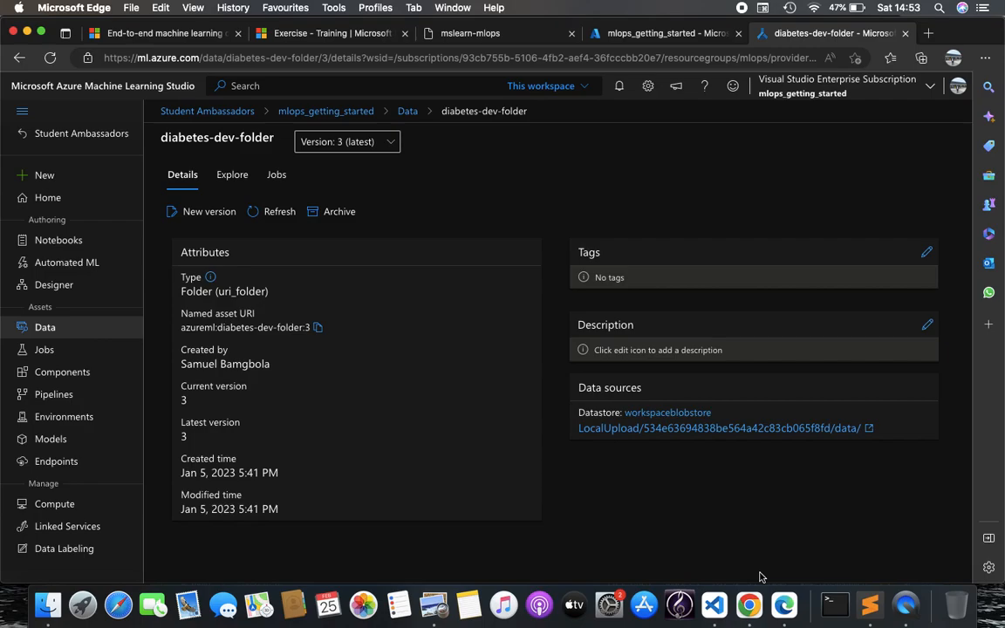
Trace job.yml's diabetes input path to diabetes-dev-folder:3 and select its environment image value
left_click(714, 605)
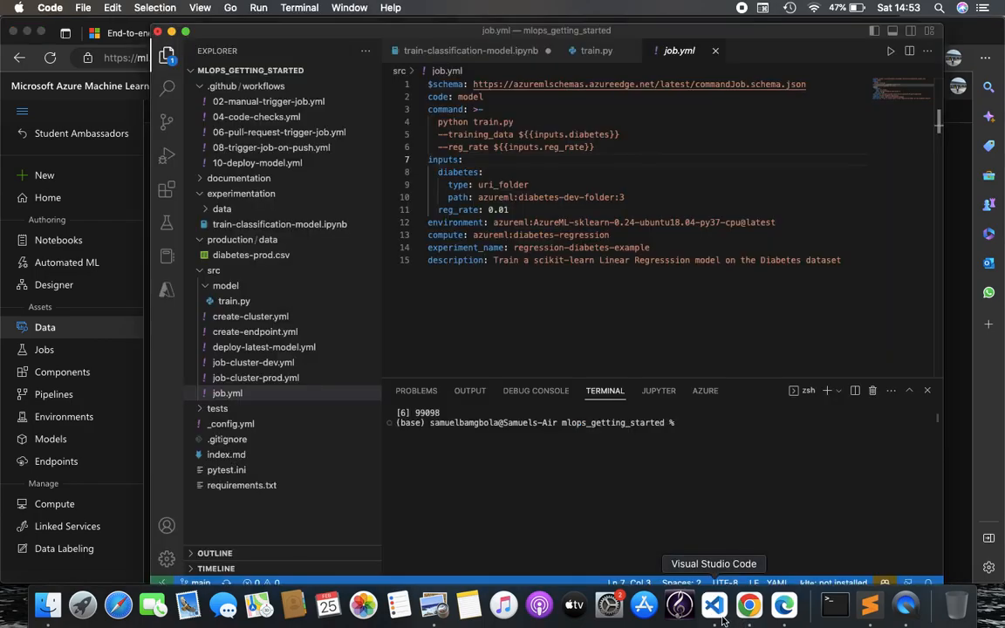
left_click(479, 197)
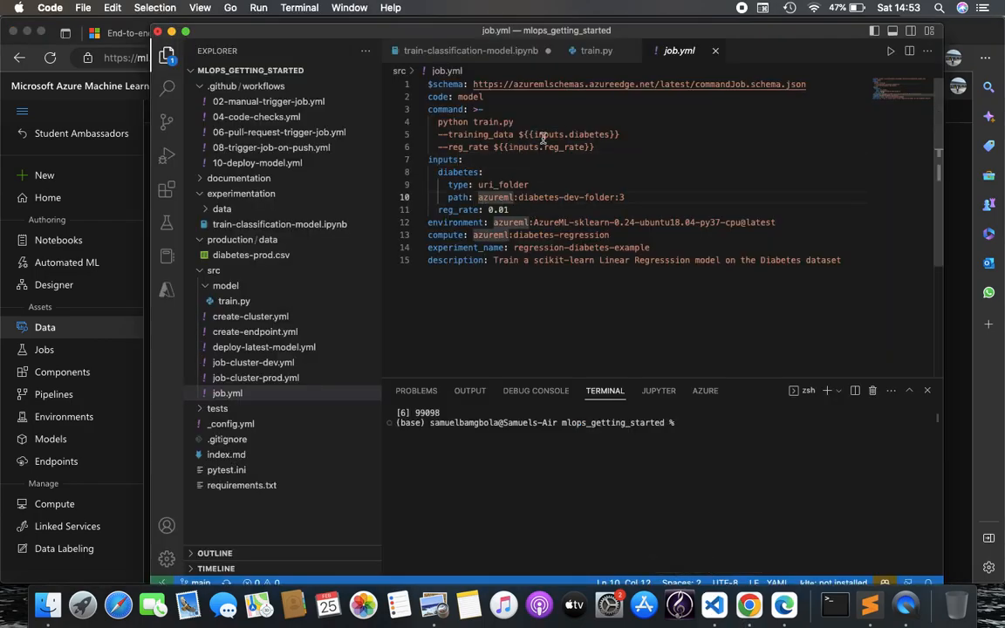
left_click(443, 160)
left_click(454, 172)
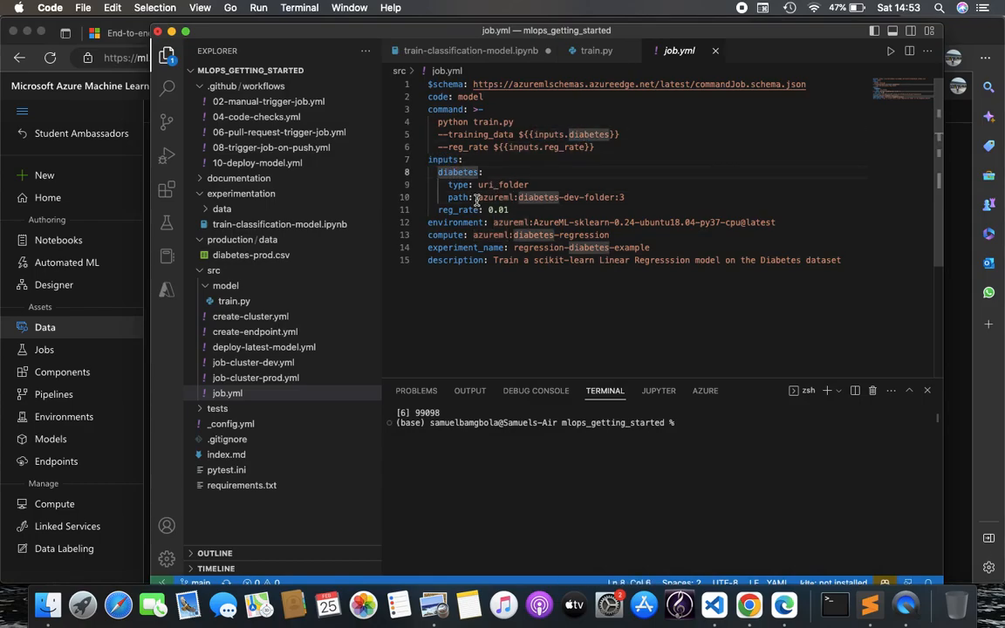
left_click(476, 197)
left_click(484, 222)
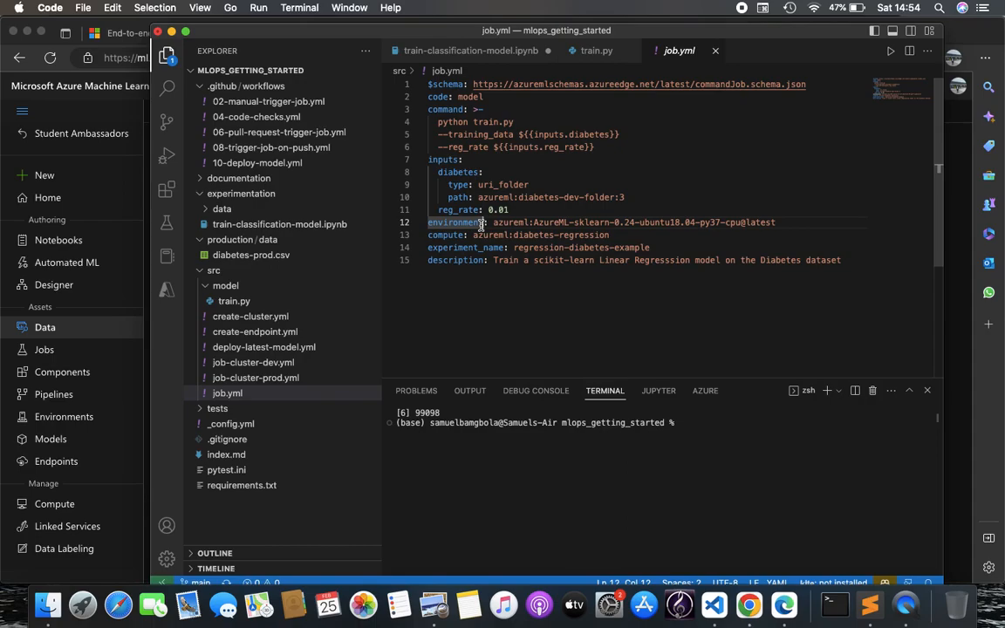
left_click_drag(493, 224, 775, 225)
left_click(814, 225)
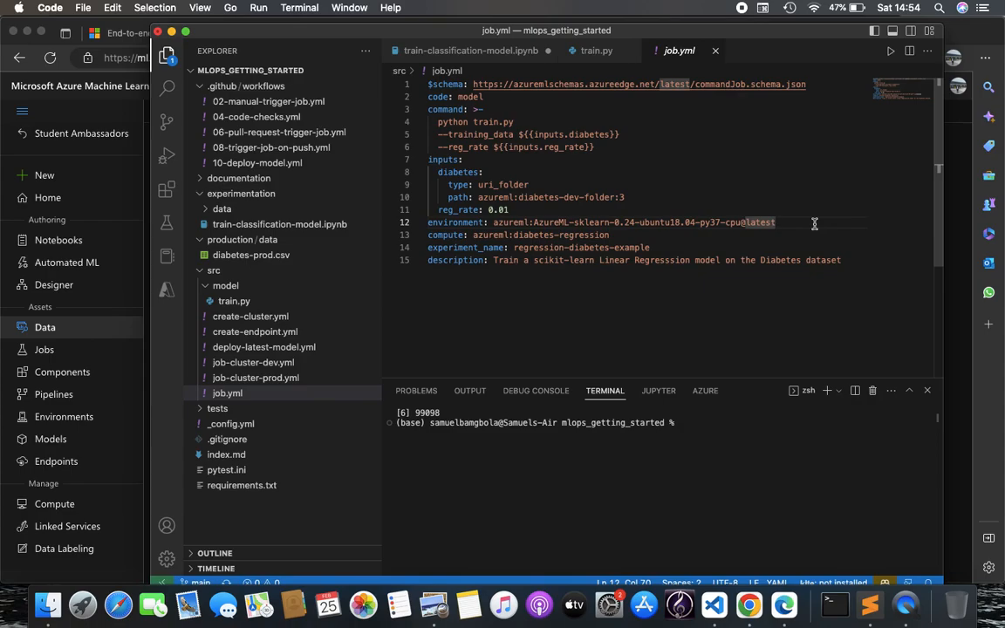
left_click(672, 200)
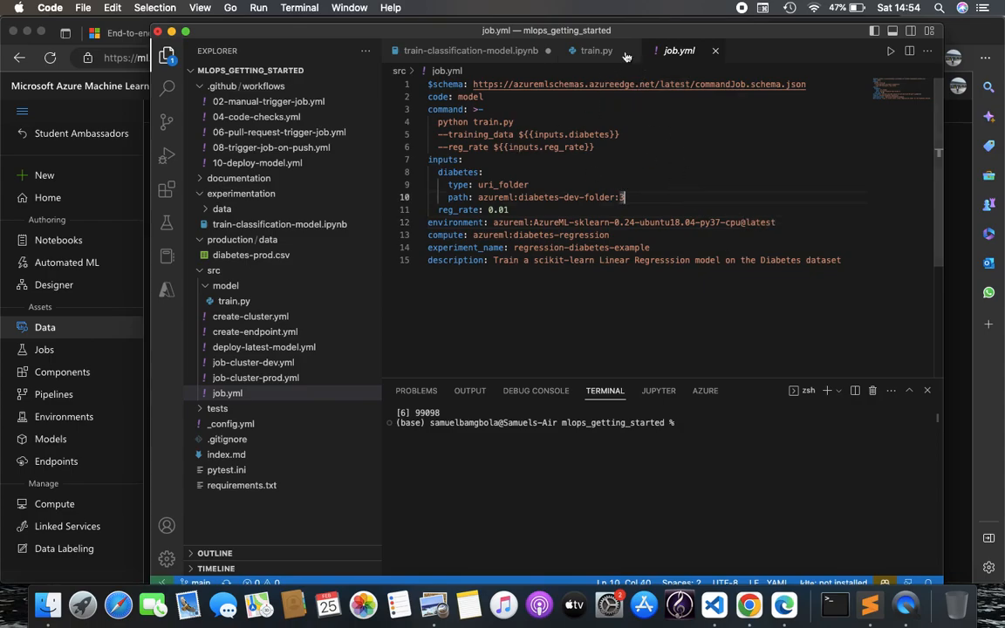
Peek at train.py, check job.yml's compute target on line 13, then return to the browser
left_click(578, 51)
left_click(668, 52)
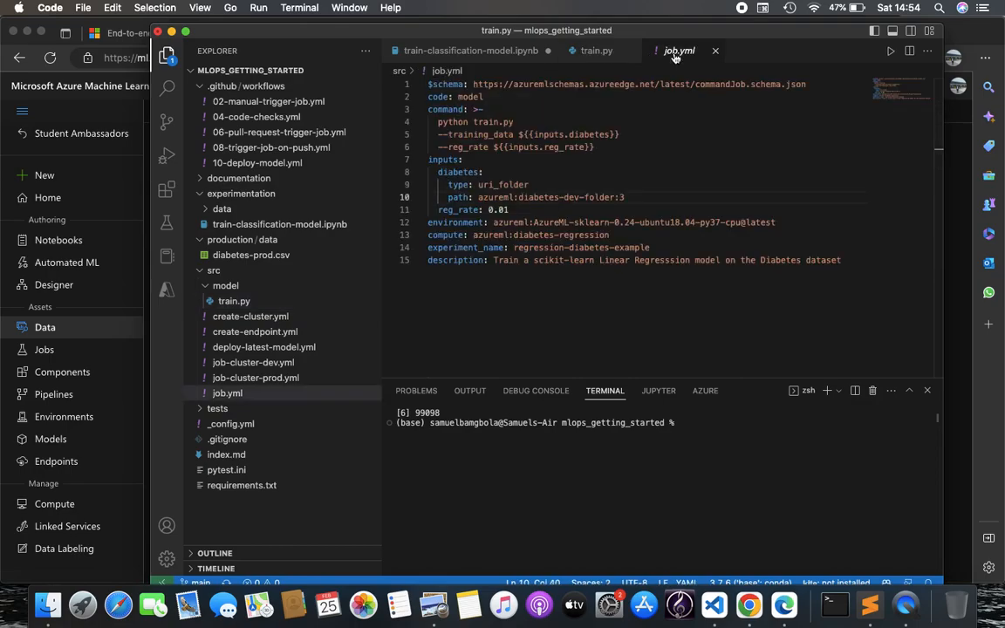
left_click(474, 235)
left_click(611, 236)
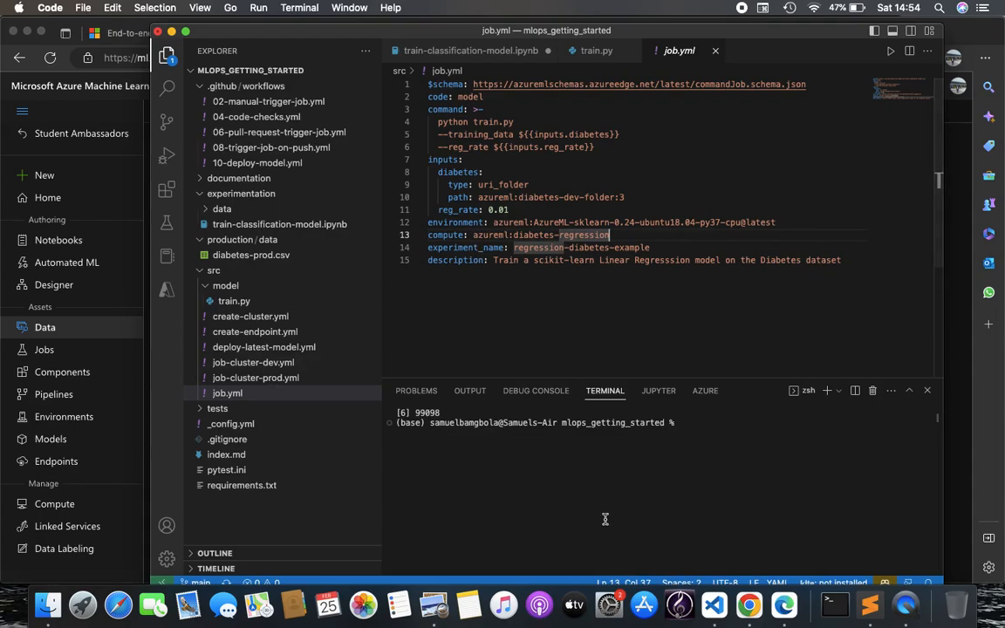
left_click(749, 606)
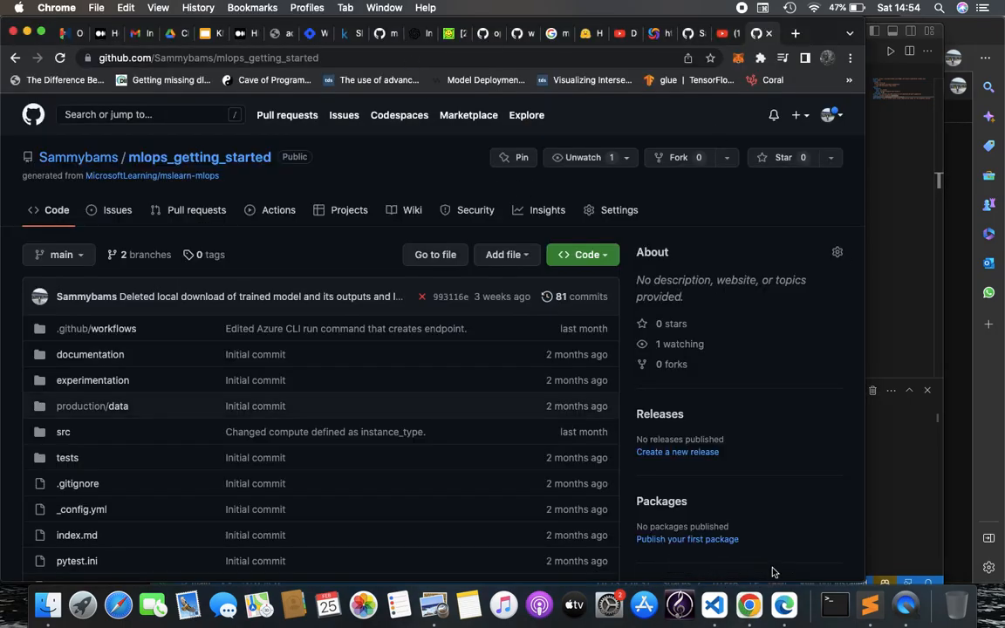
left_click(784, 606)
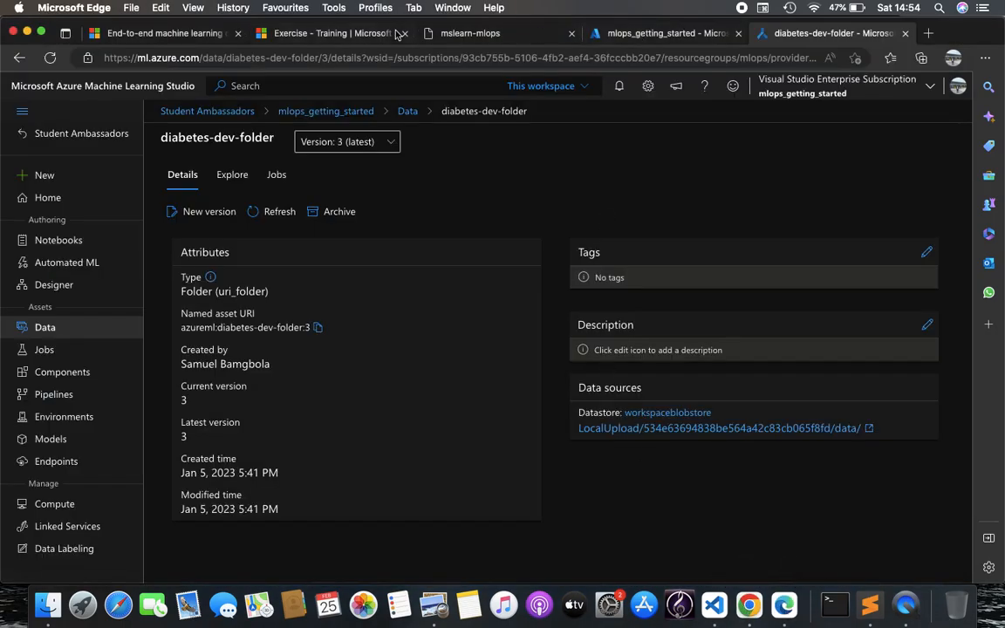
Scroll the challenge instructions and glance at the saved Azure CLI notes
left_click(465, 39)
scroll(484, 388, "down", 3)
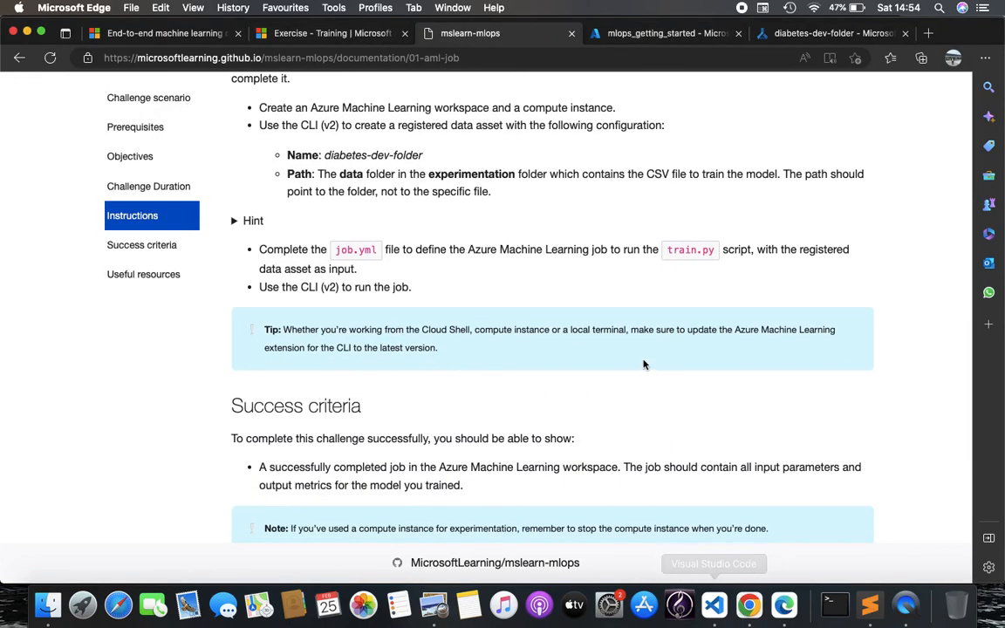
left_click(867, 607)
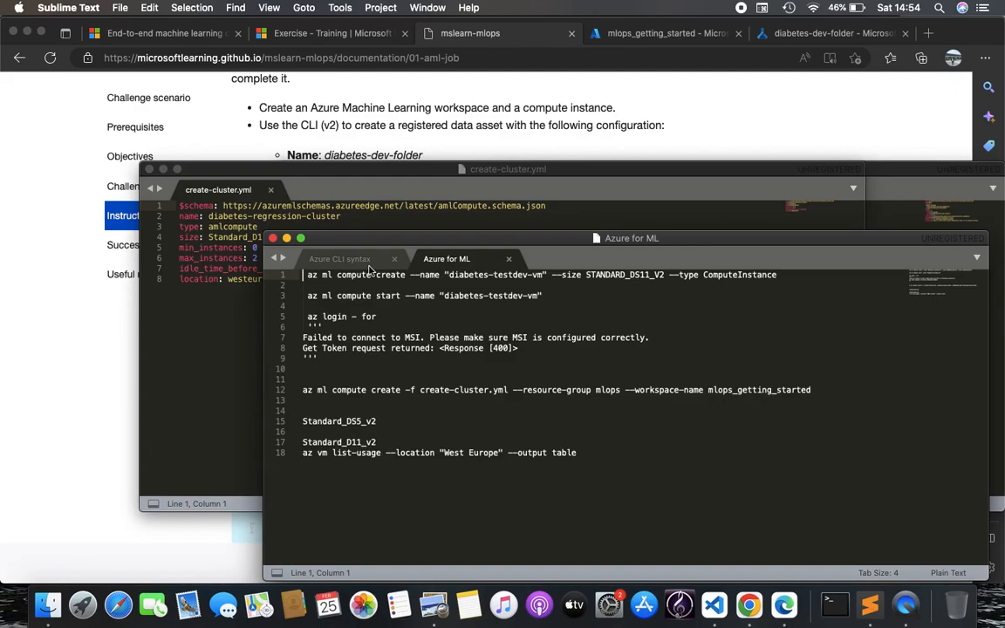
left_click(356, 109)
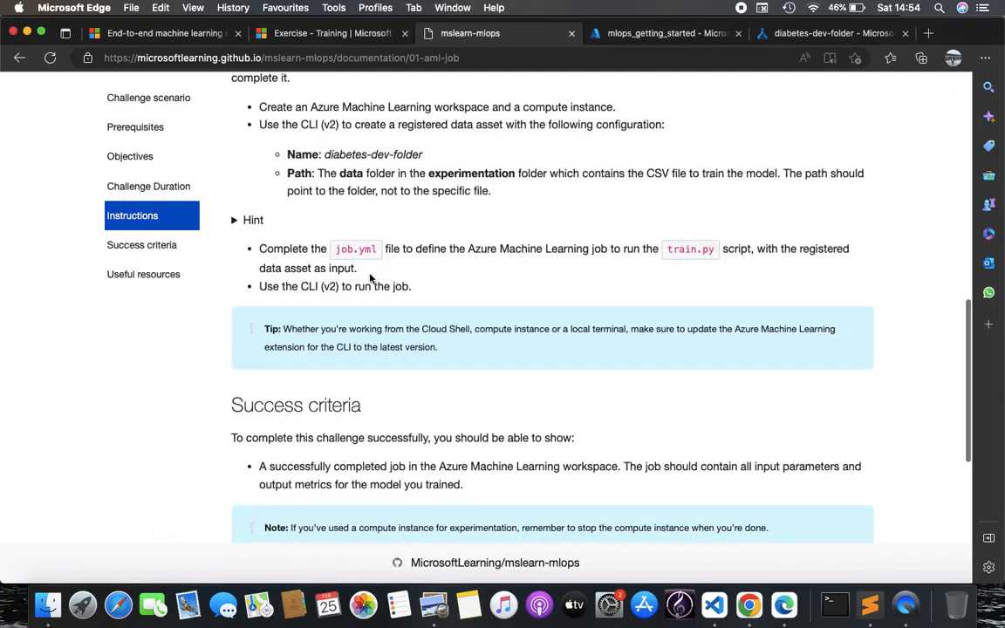
scroll(367, 270, "down", 5)
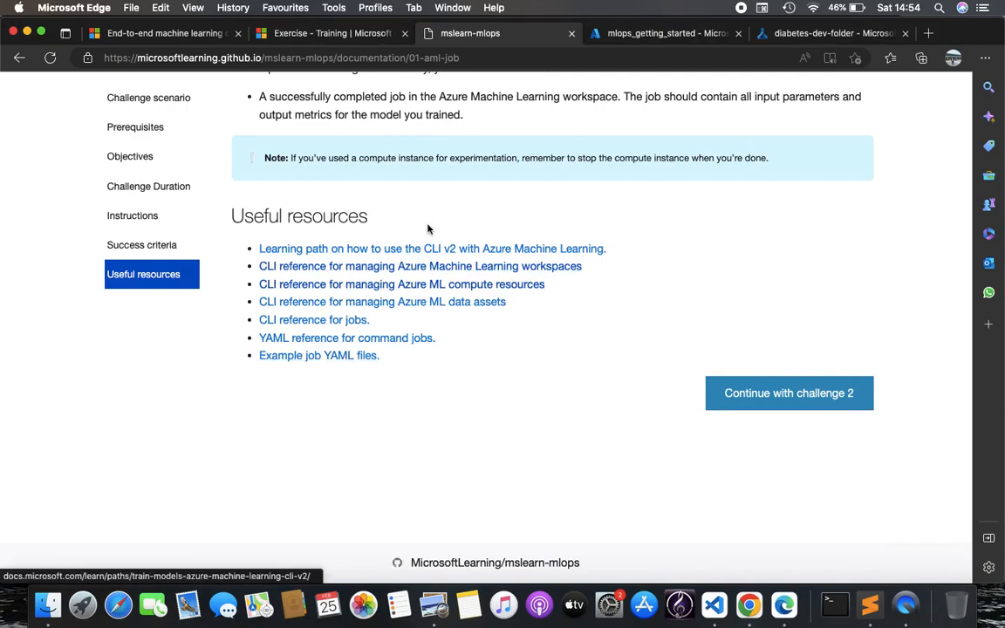
Open the Train models in Azure Machine Learning with the CLI (v2) learning path in a new tab
right_click(396, 247)
left_click(445, 259)
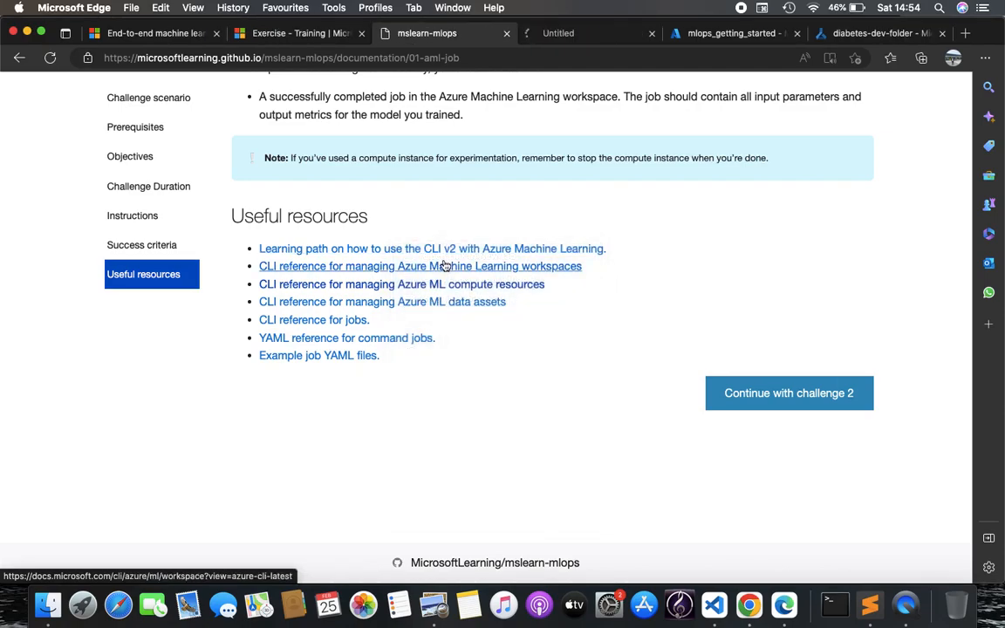
left_click(597, 34)
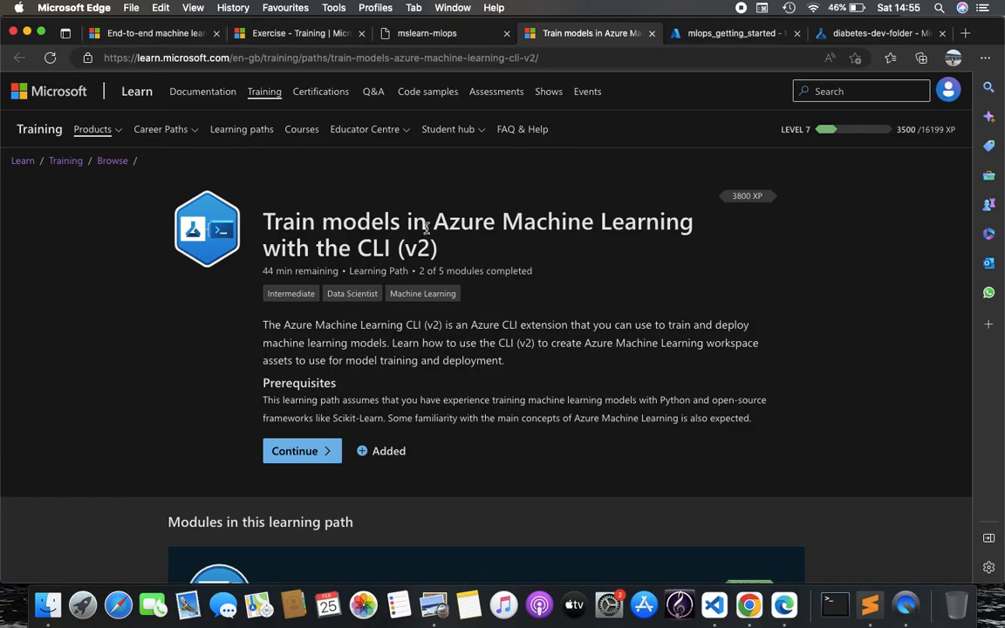
scroll(436, 287, "down", 3)
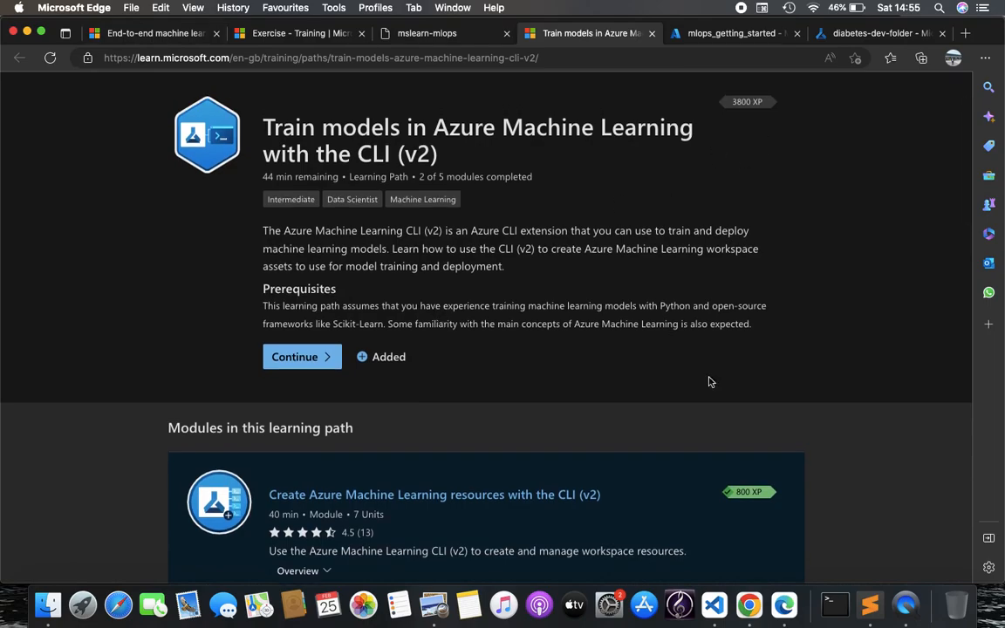
left_click(869, 605)
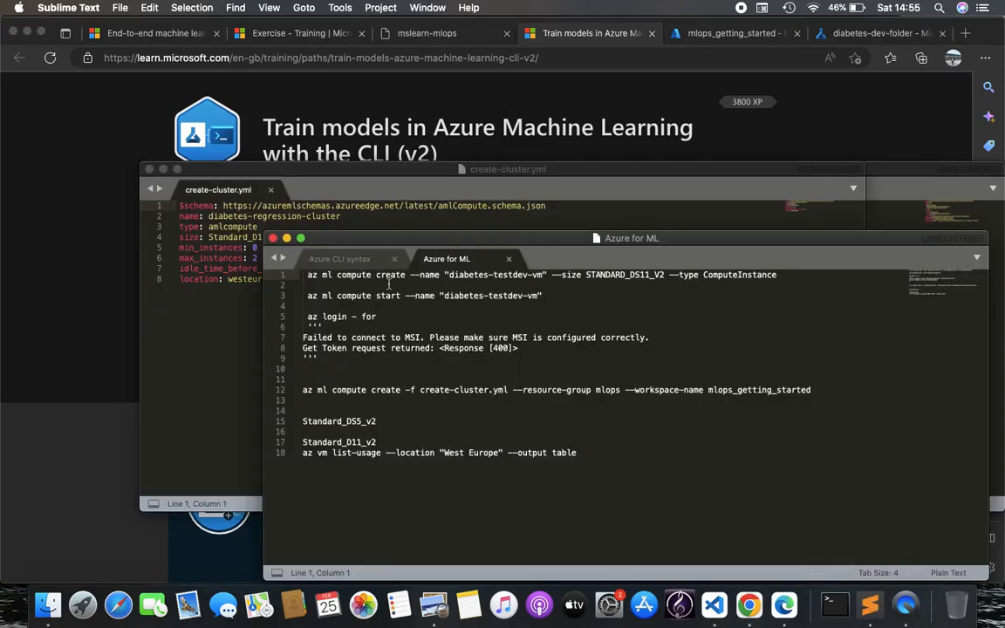
Highlight the az ml job create command in the Azure CLI syntax notes, then return to diabetes-dev-folder
left_click(339, 258)
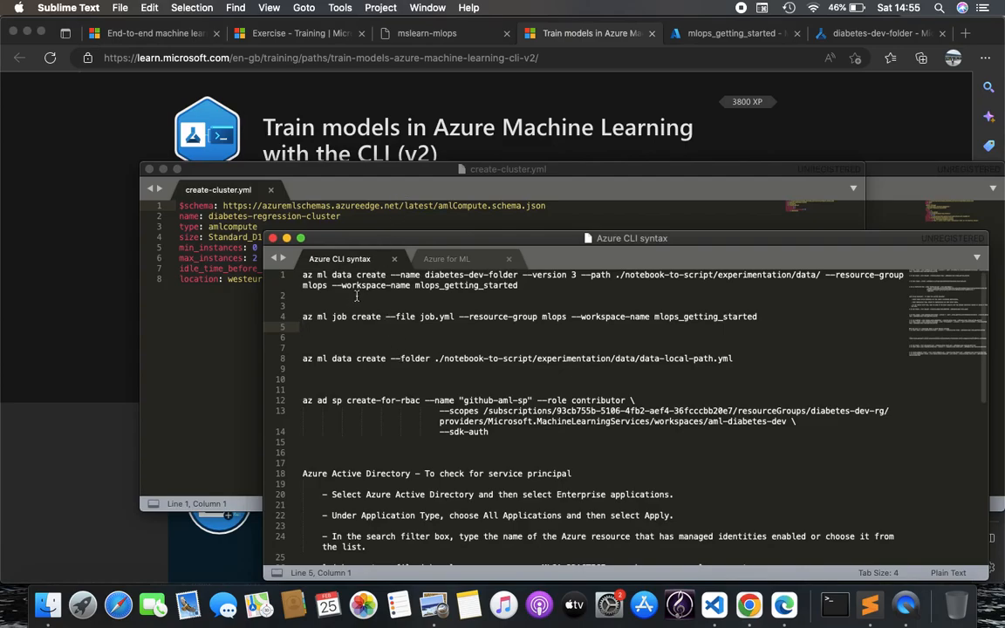
triple_click(345, 320)
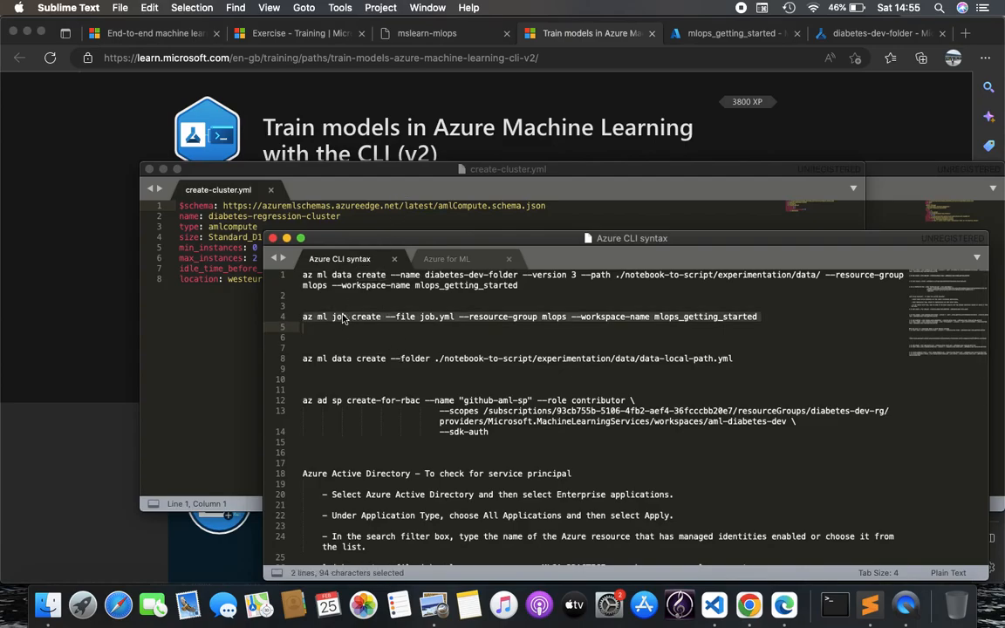
key("Right")
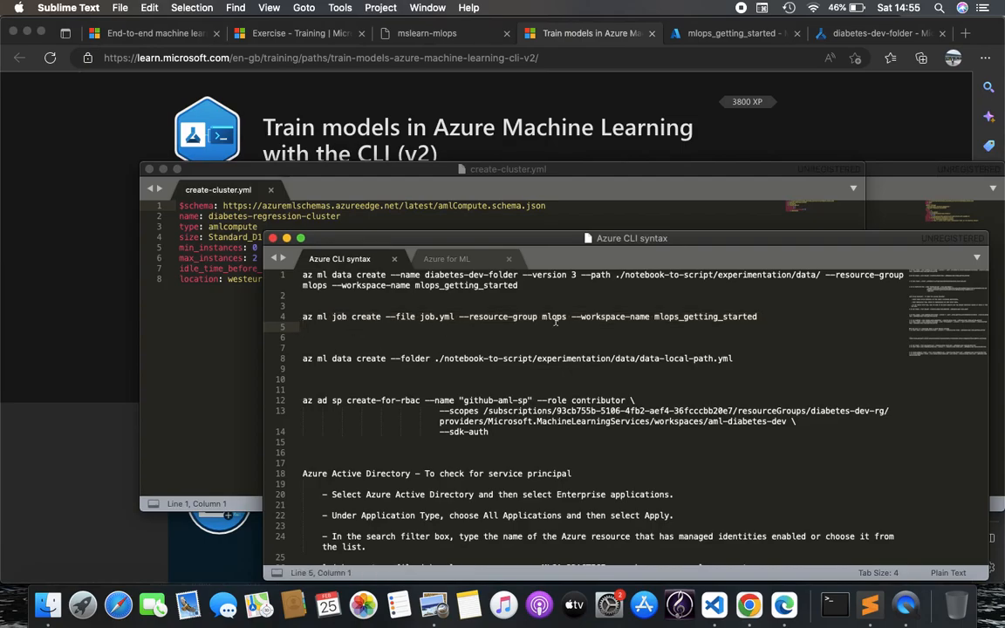
left_click(846, 35)
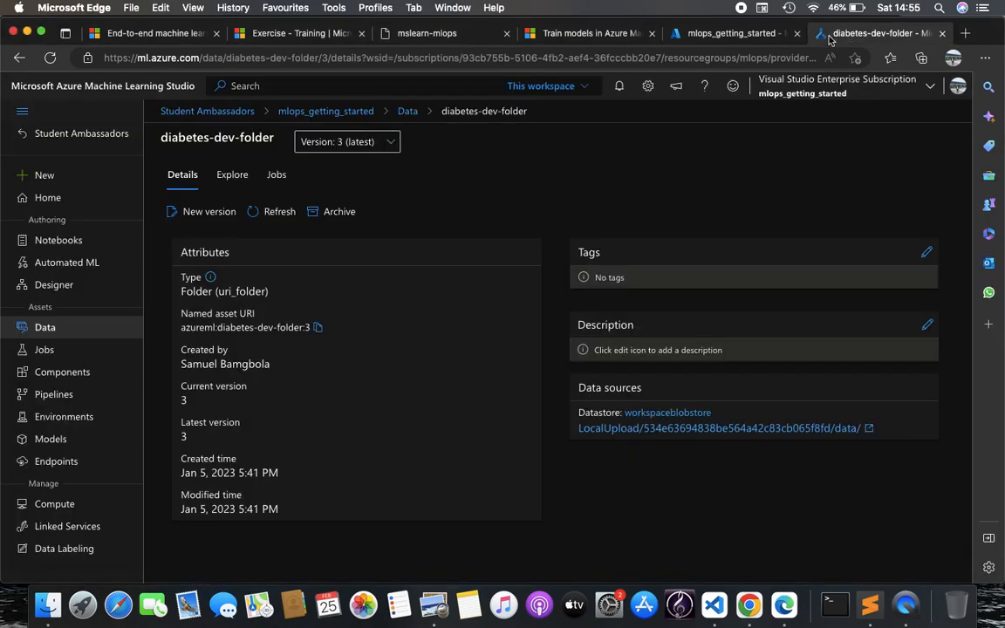
Open job cyan_drain_tvsy078kk2 from the regression-diabetes-example experiment and view its metrics
left_click(83, 352)
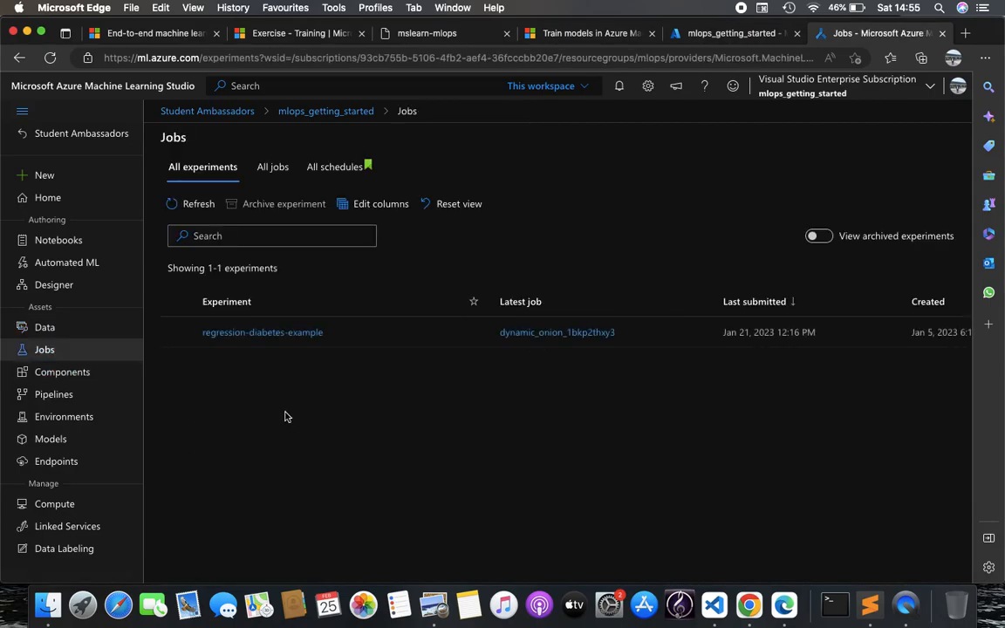
left_click(246, 333)
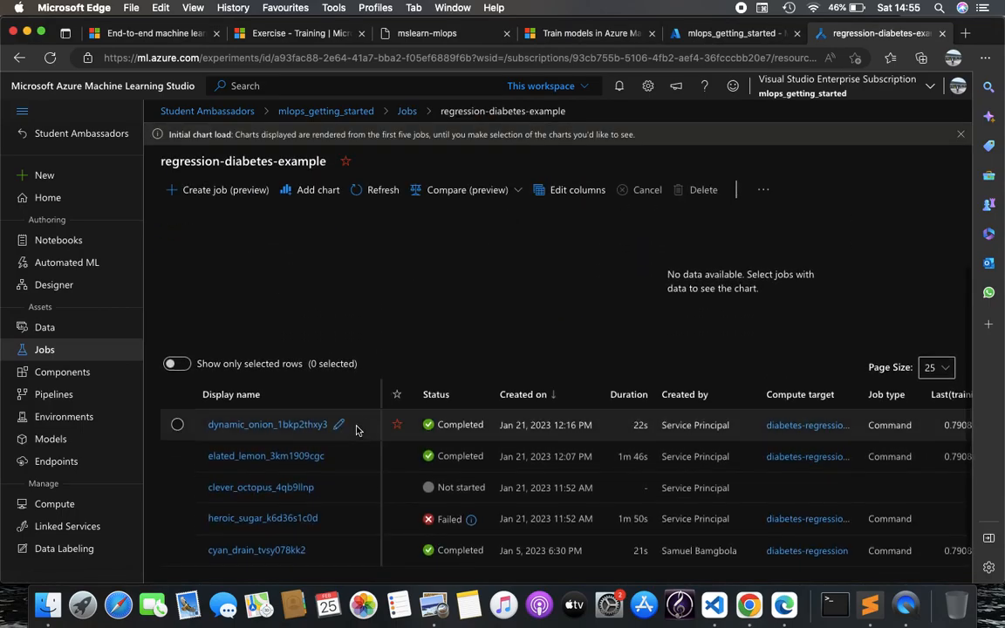
left_click(292, 550)
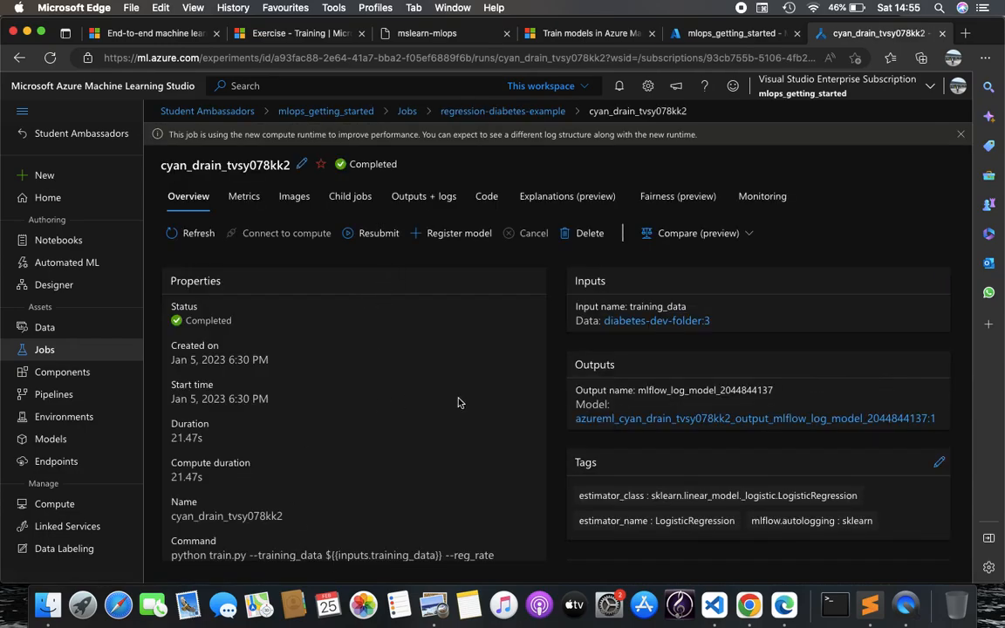
left_click(247, 197)
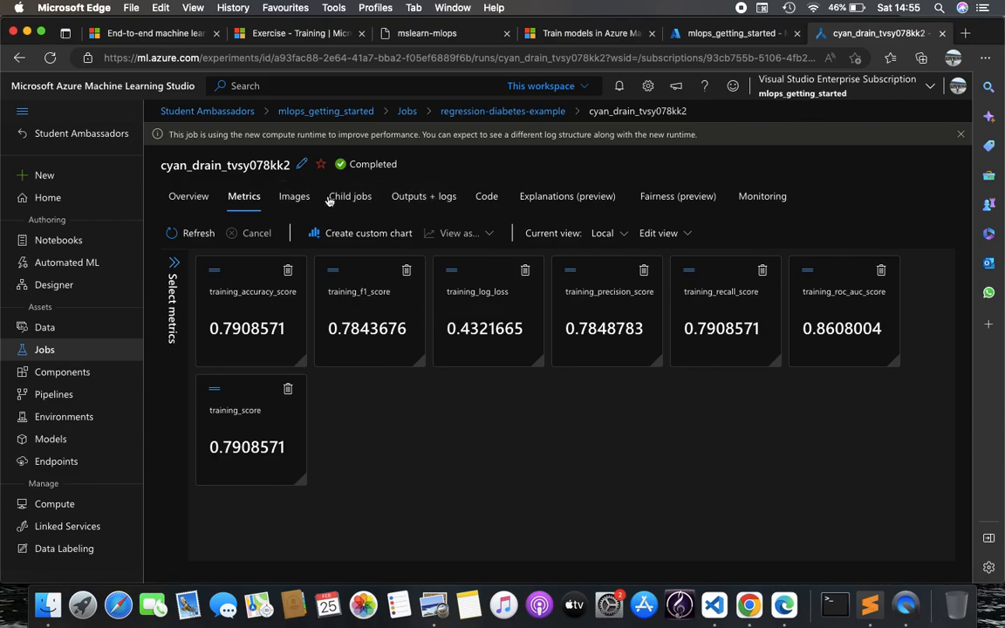
View the job's confusion matrix, ROC and precision-recall images, then its train.py code
left_click(293, 197)
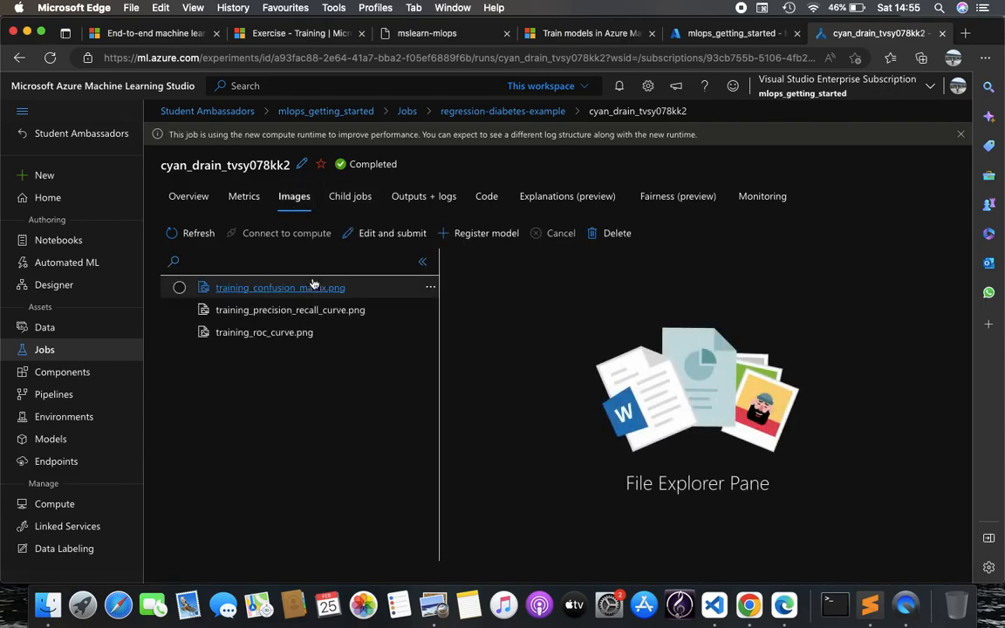
left_click(311, 294)
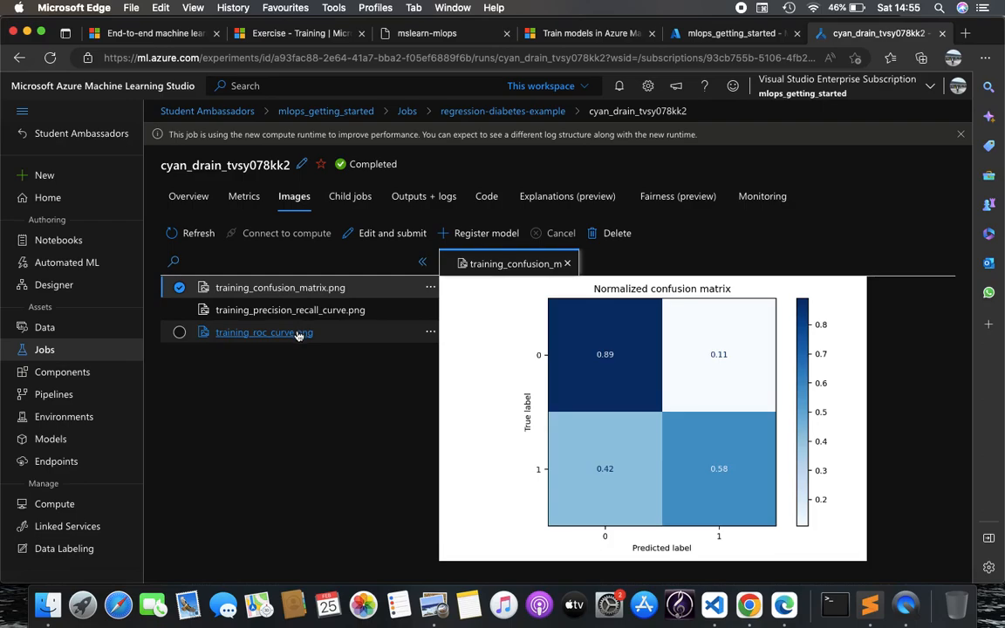
left_click(293, 338)
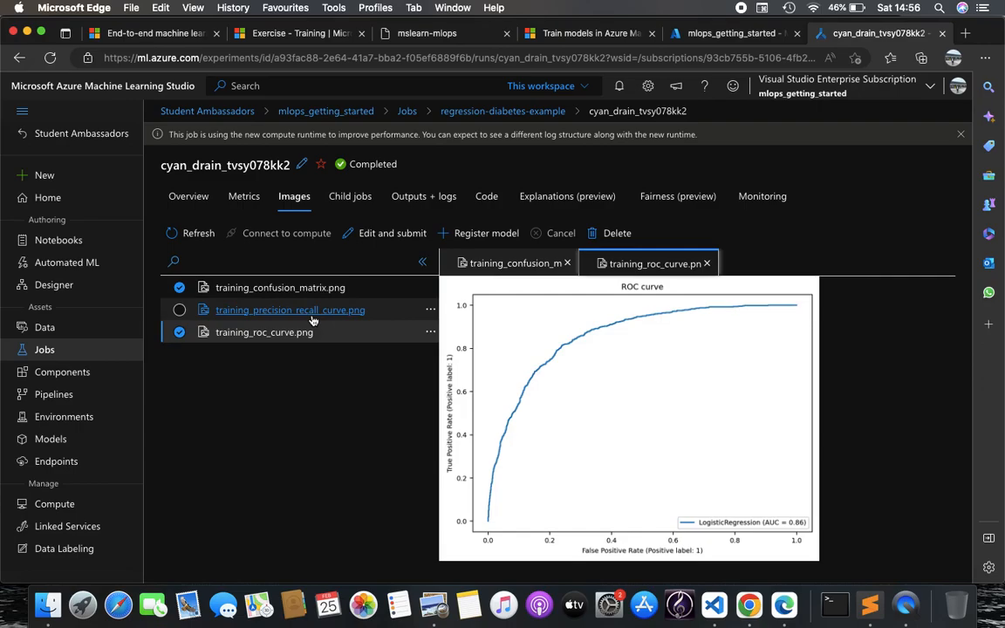
left_click(308, 316)
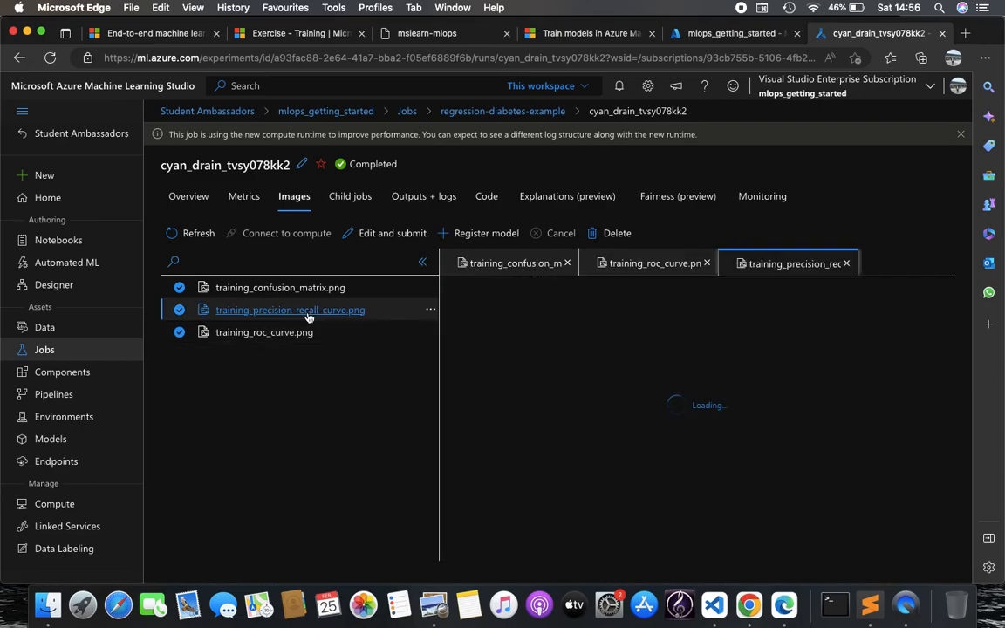
left_click(487, 199)
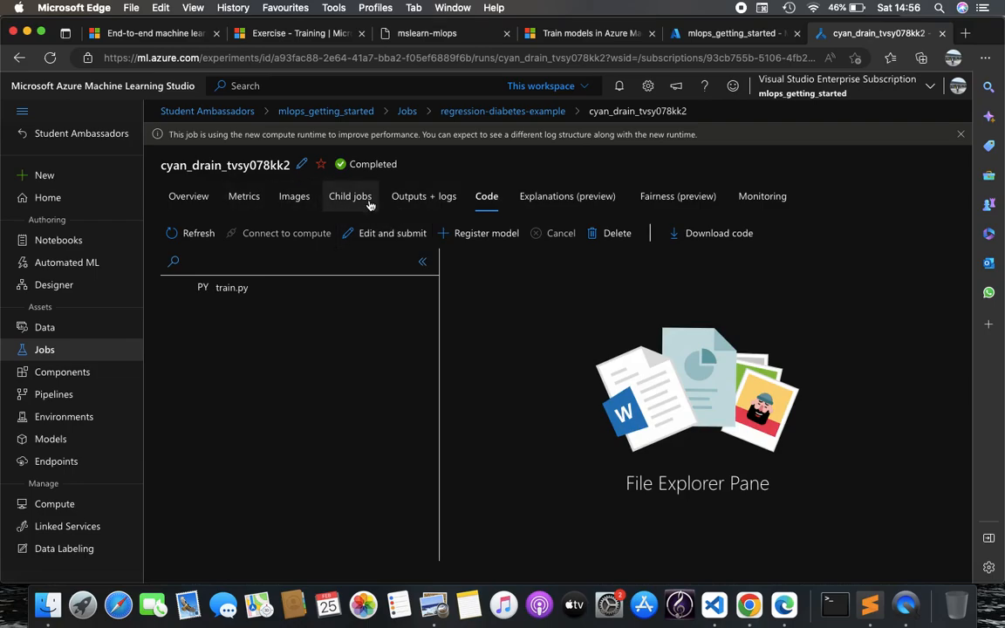
left_click(234, 200)
Scroll the job overview's properties, tags, params and metrics, then return to the Challenge 1 page
left_click(192, 199)
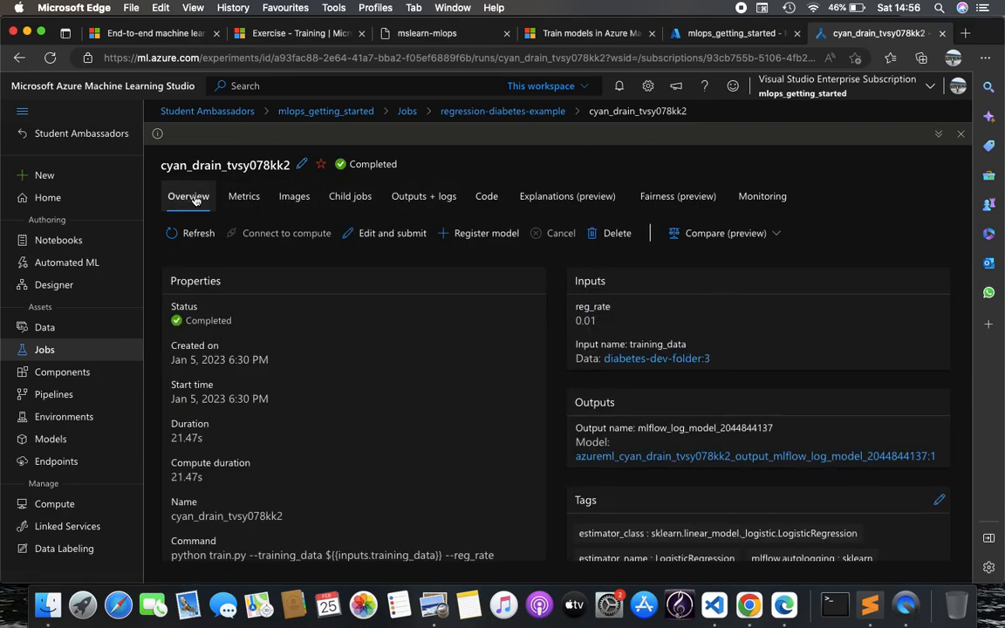
scroll(354, 322, "down", 2)
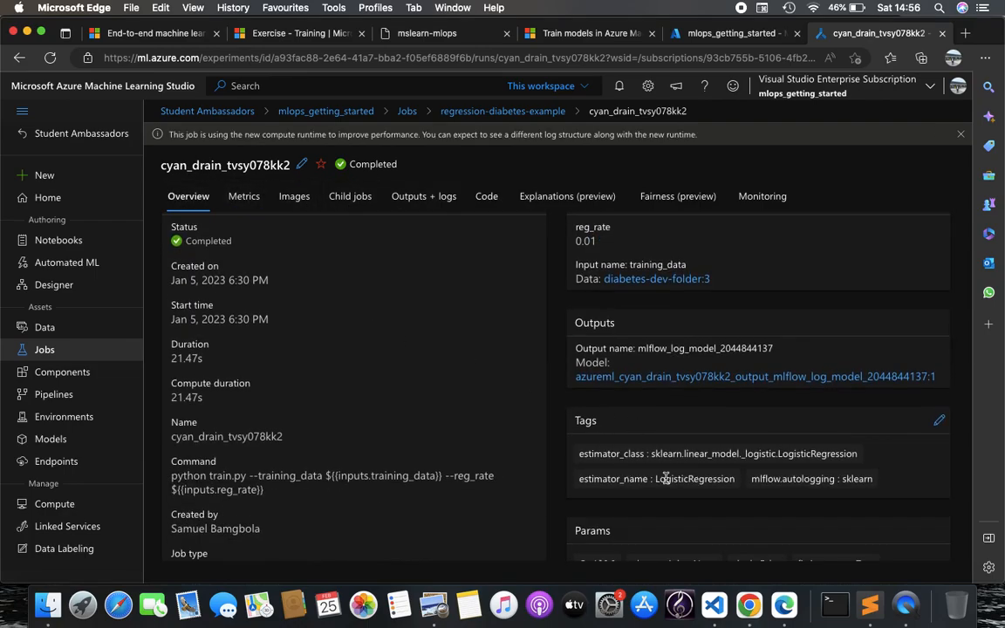
scroll(689, 478, "down", 2)
scroll(728, 476, "down", 3)
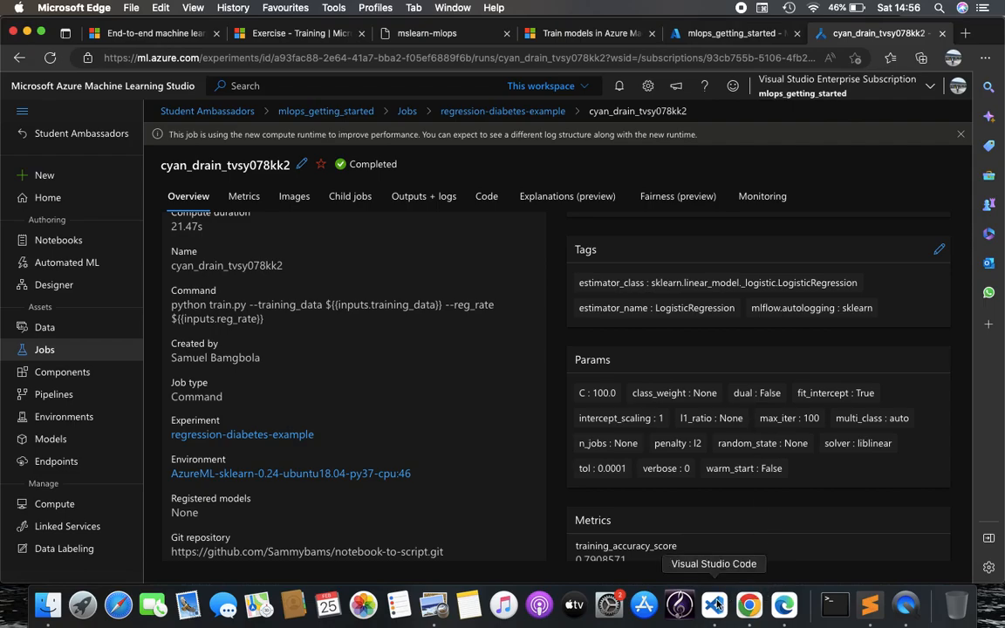
scroll(703, 427, "down", 2)
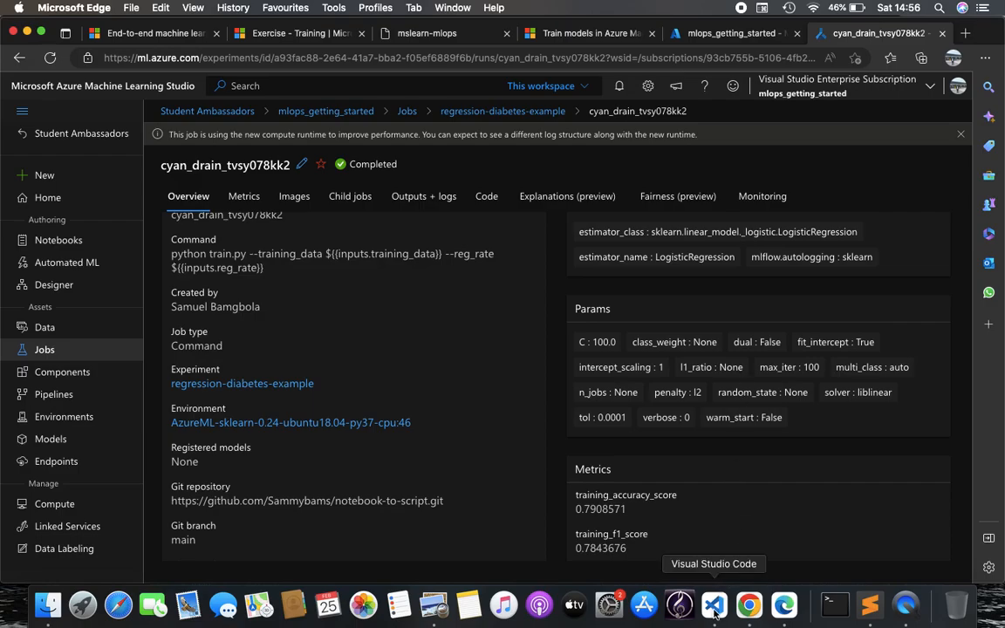
left_click(456, 35)
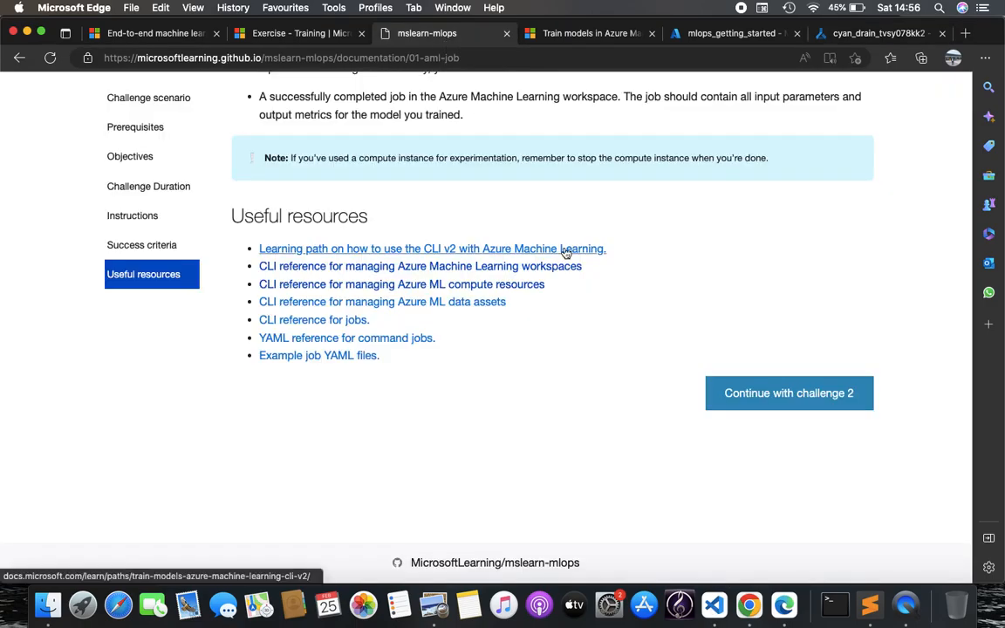
Continue to Challenge 2 and scroll through its GitHub Actions instructions
scroll(566, 254, "up", 5)
scroll(746, 419, "down", 5)
left_click(796, 422)
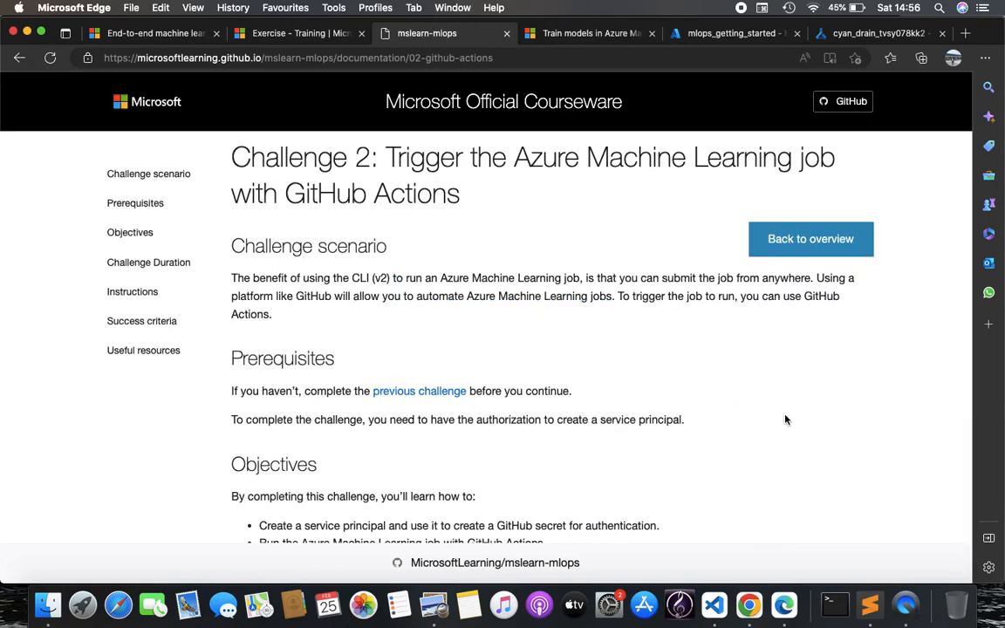
scroll(786, 420, "down", 1)
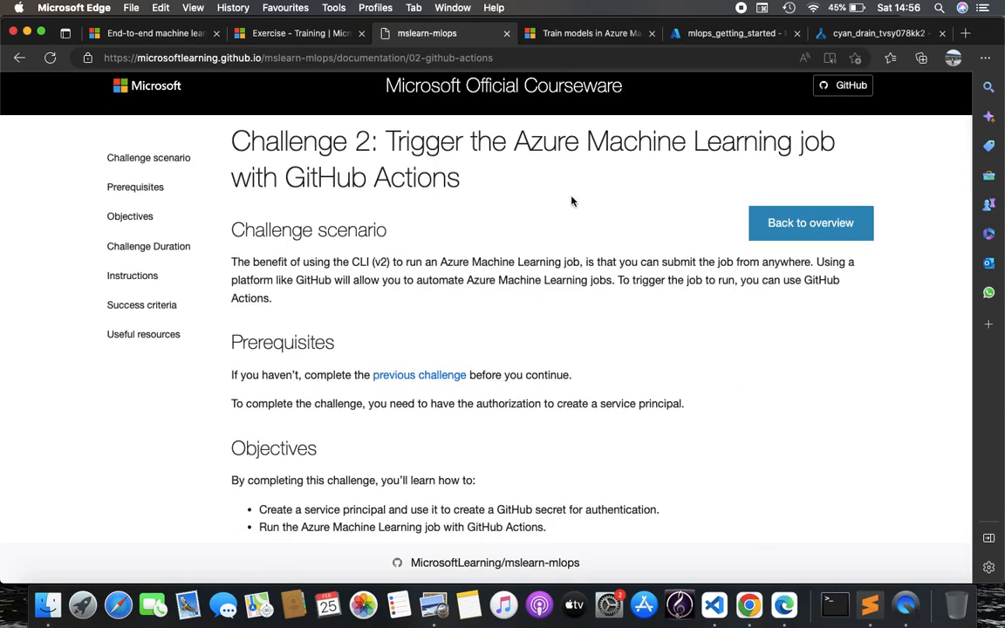
scroll(581, 287, "down", 5)
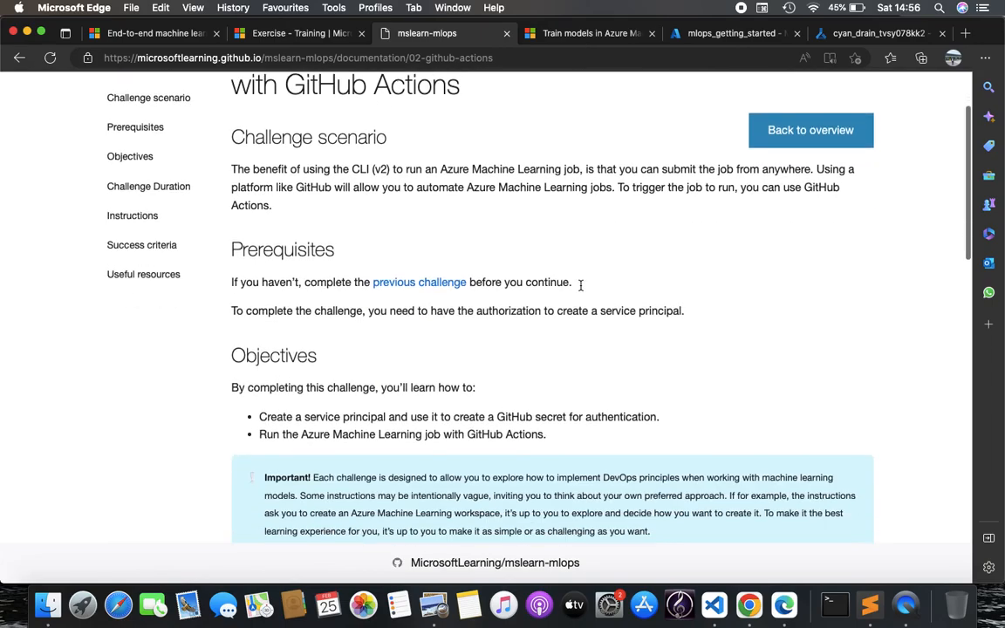
scroll(580, 290, "down", 2)
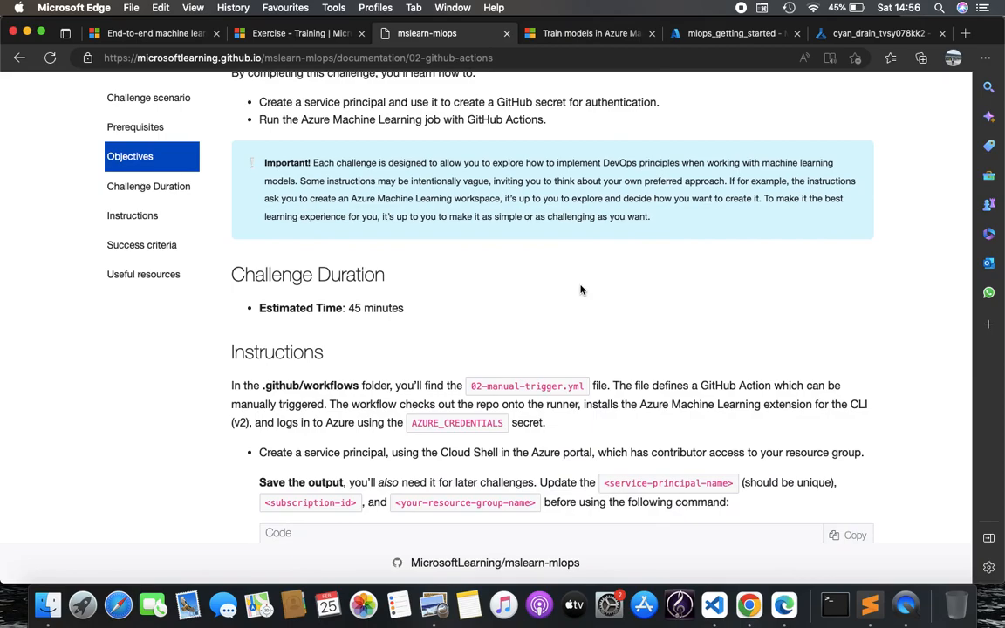
scroll(581, 290, "down", 2)
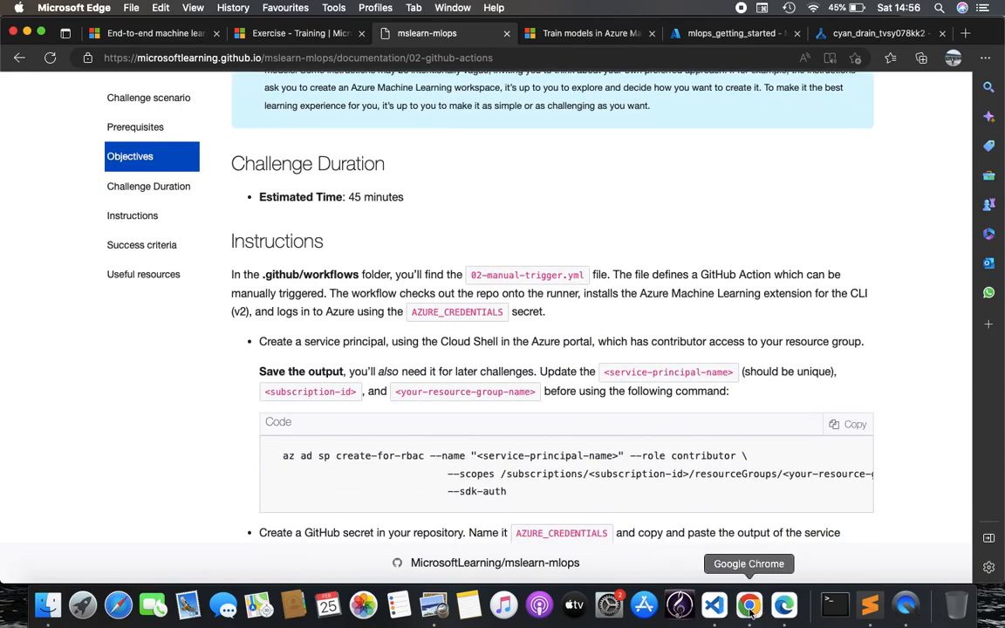
Glance at 02-manual-trigger-job.yml in VS Code and at the GitHub repository
left_click(713, 607)
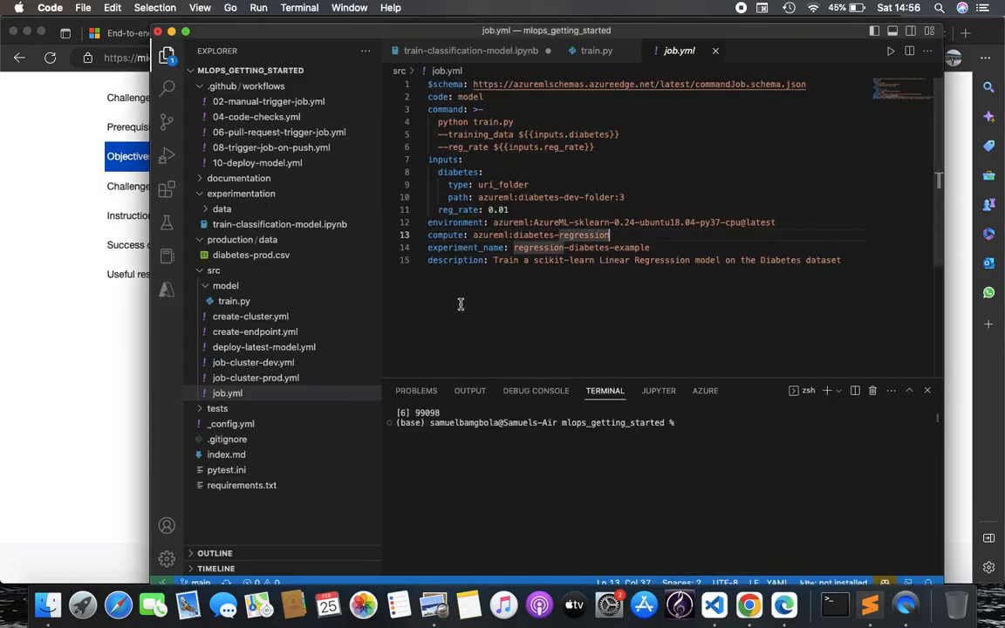
left_click(295, 103)
left_click(906, 606)
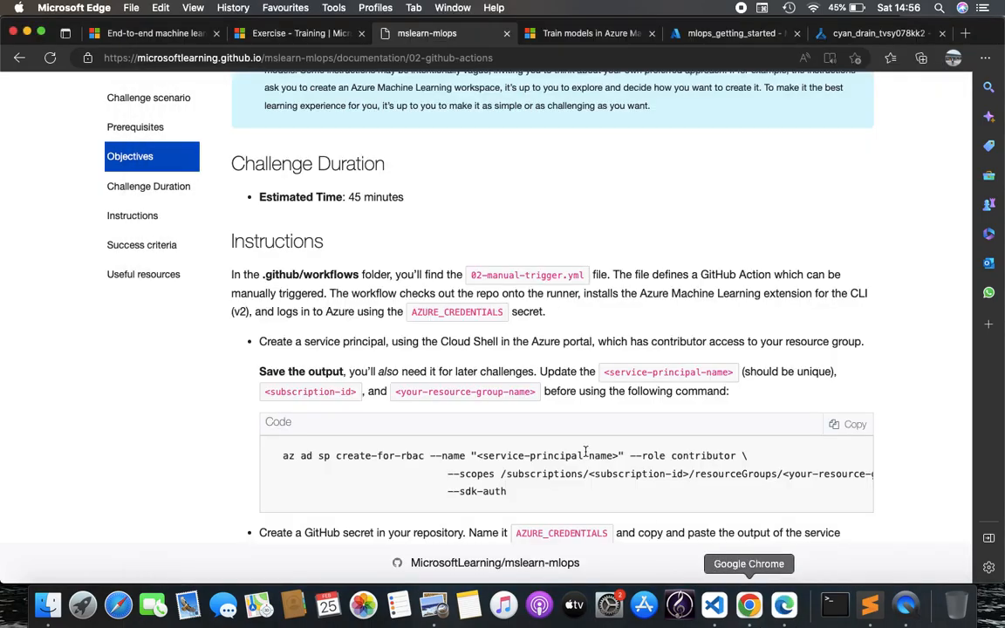
left_click(749, 606)
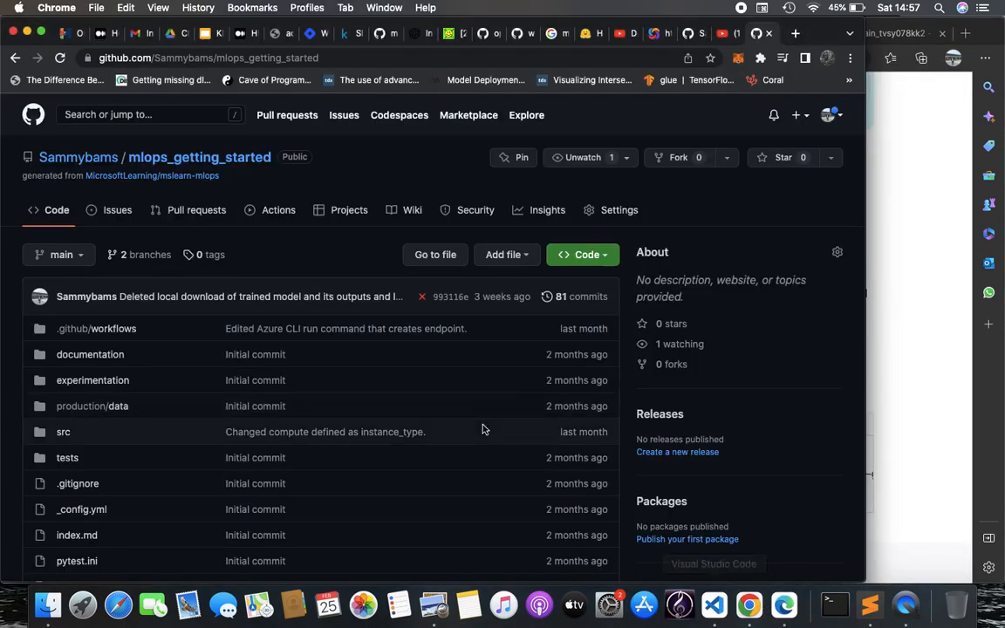
scroll(272, 382, "down", 5)
scroll(275, 384, "up", 5)
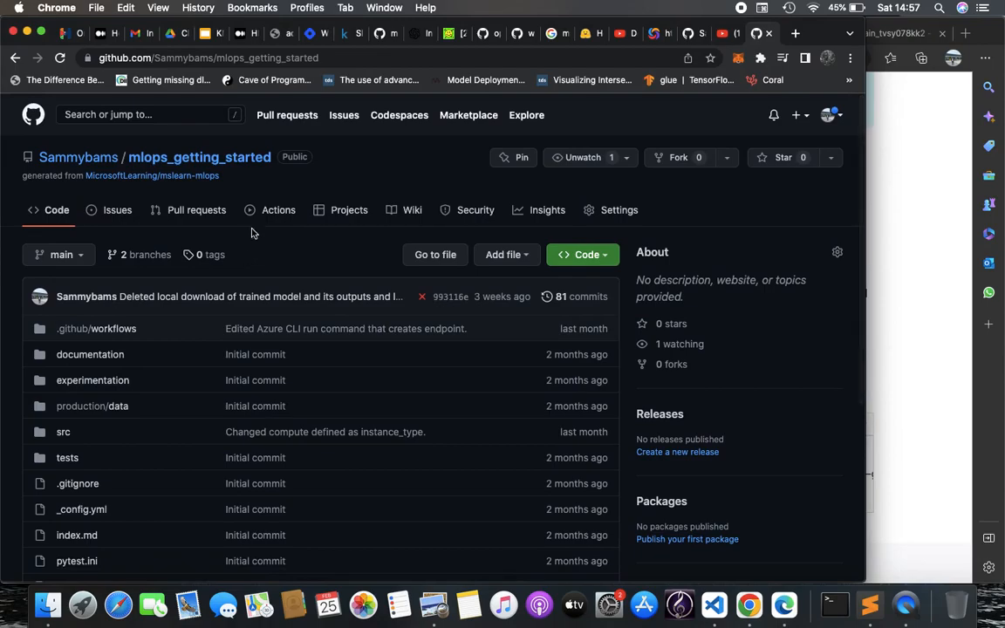
Reread the Challenge 2 instructions, then bring up the Azure CLI syntax notes in Sublime Text
left_click(890, 377)
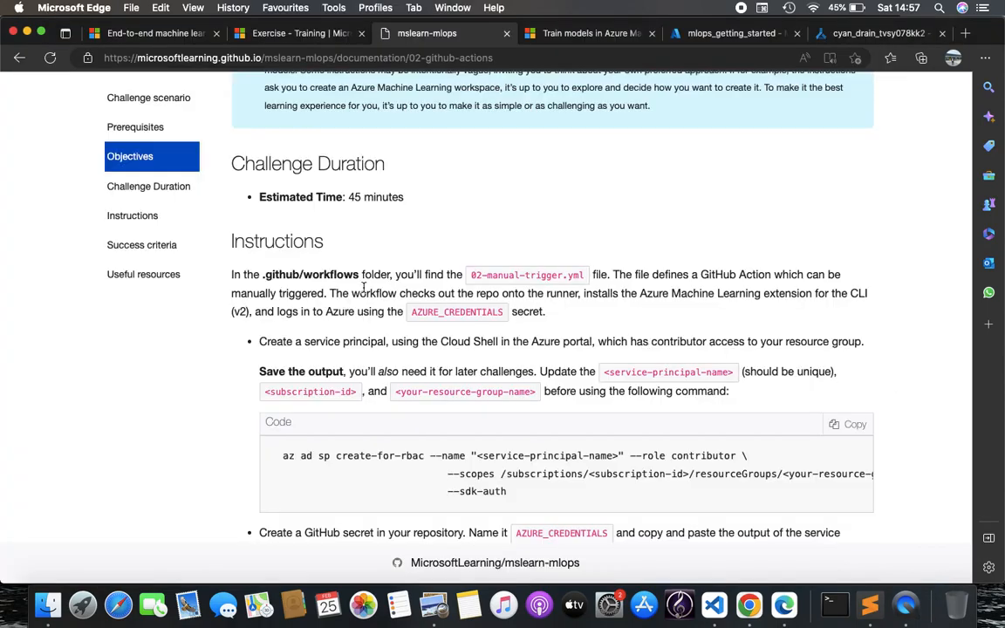
scroll(393, 310, "up", 10)
scroll(393, 301, "down", 12)
scroll(392, 306, "up", 10)
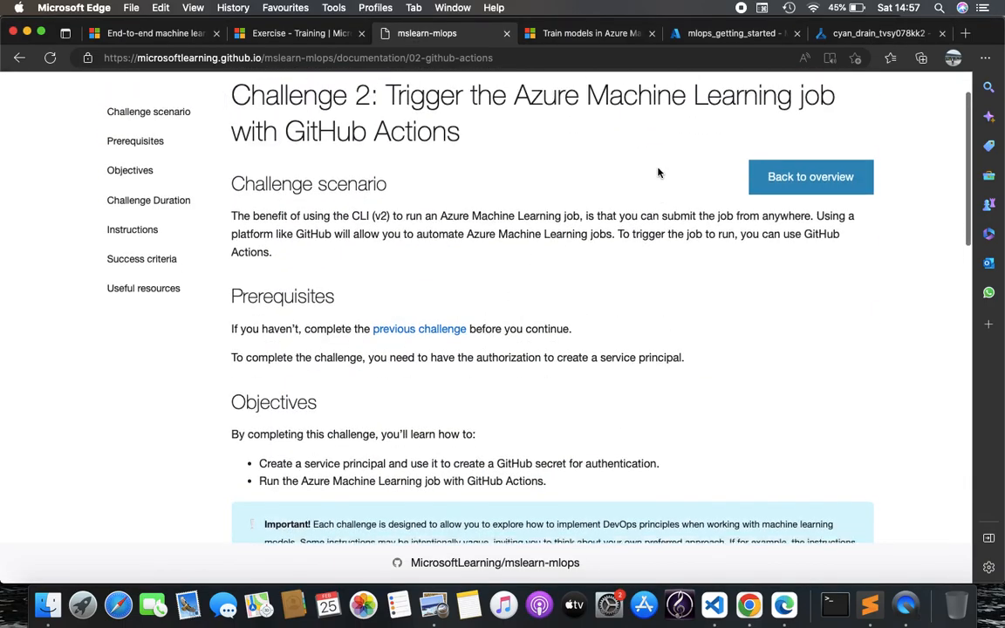
left_click(869, 604)
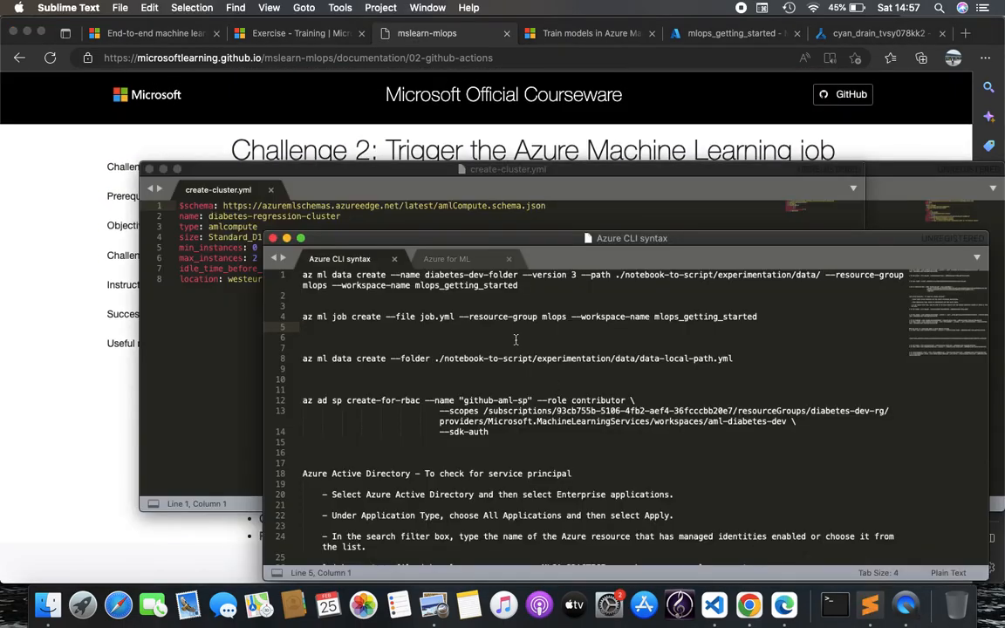
Select the az ml job create line in the notes and start an Azure Cloud Shell (Bash) terminal
triple_click(510, 319)
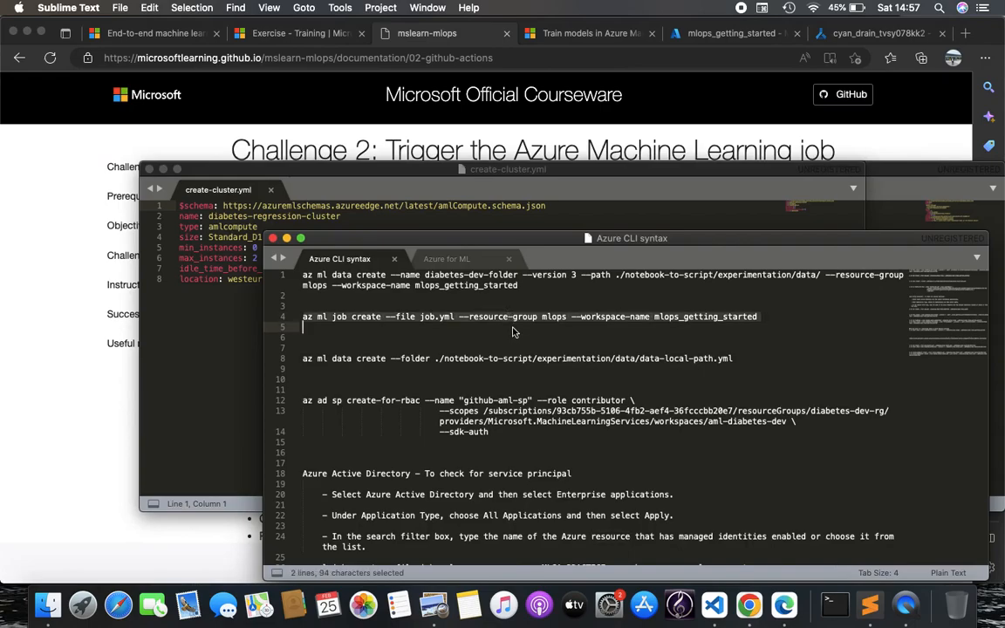
left_click(240, 362)
left_click(714, 605)
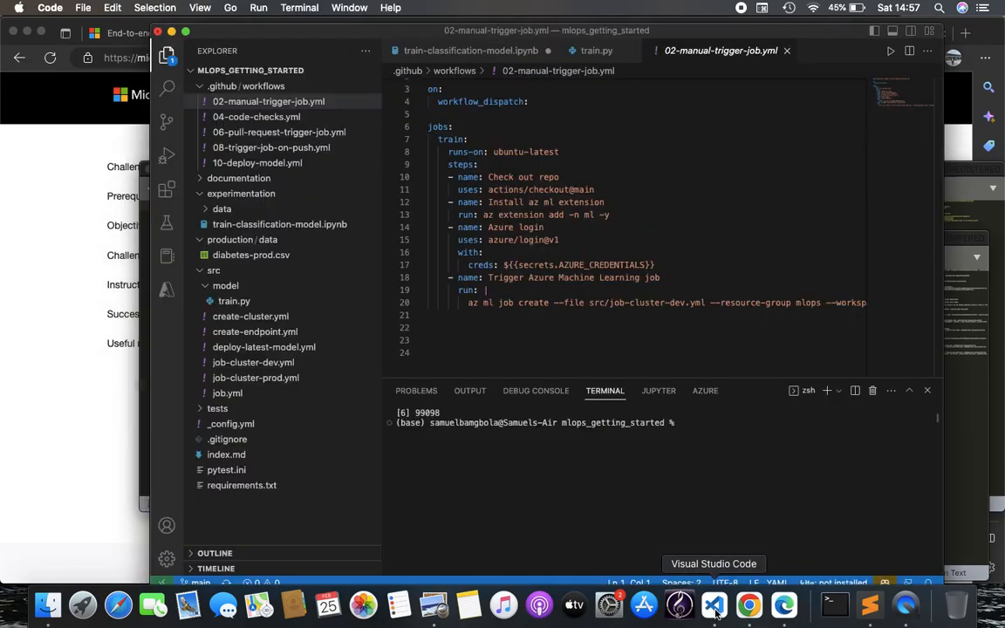
left_click(837, 392)
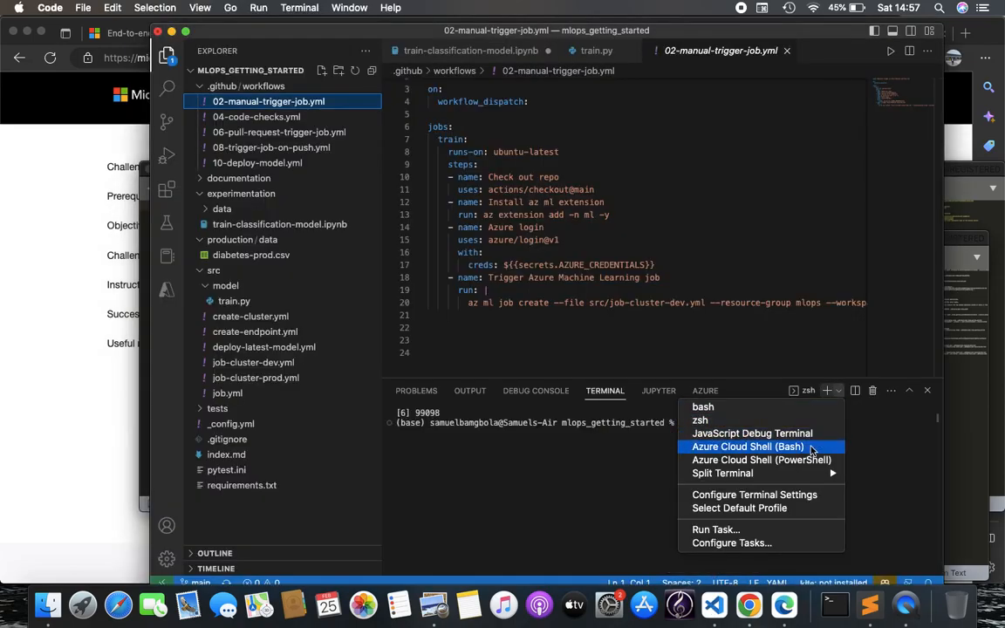
left_click(812, 450)
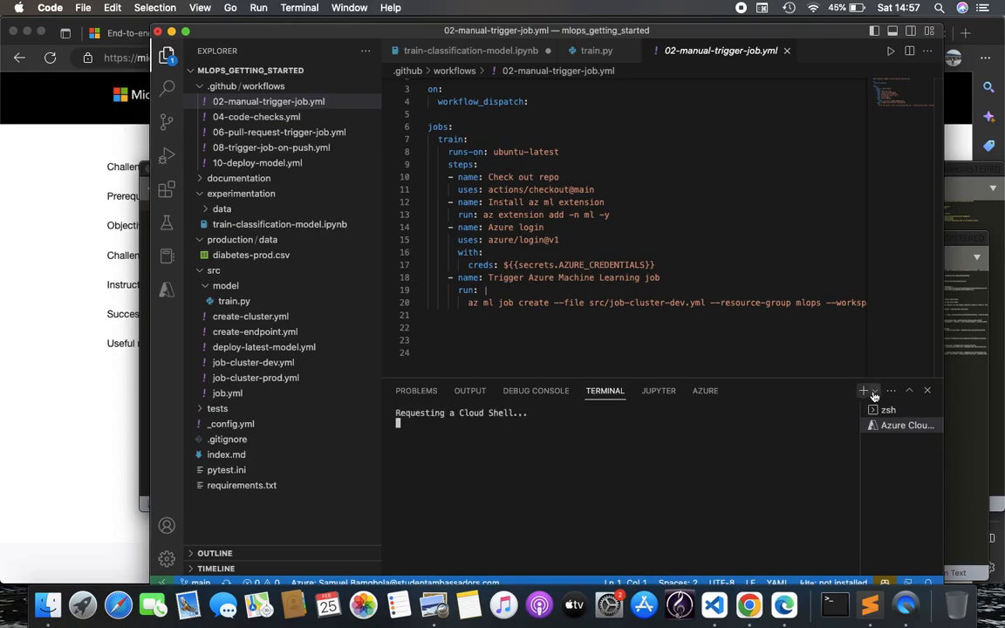
Check the CLI notes against the Cloud Shell terminal, then return to the Challenge 2 page
left_click(971, 407)
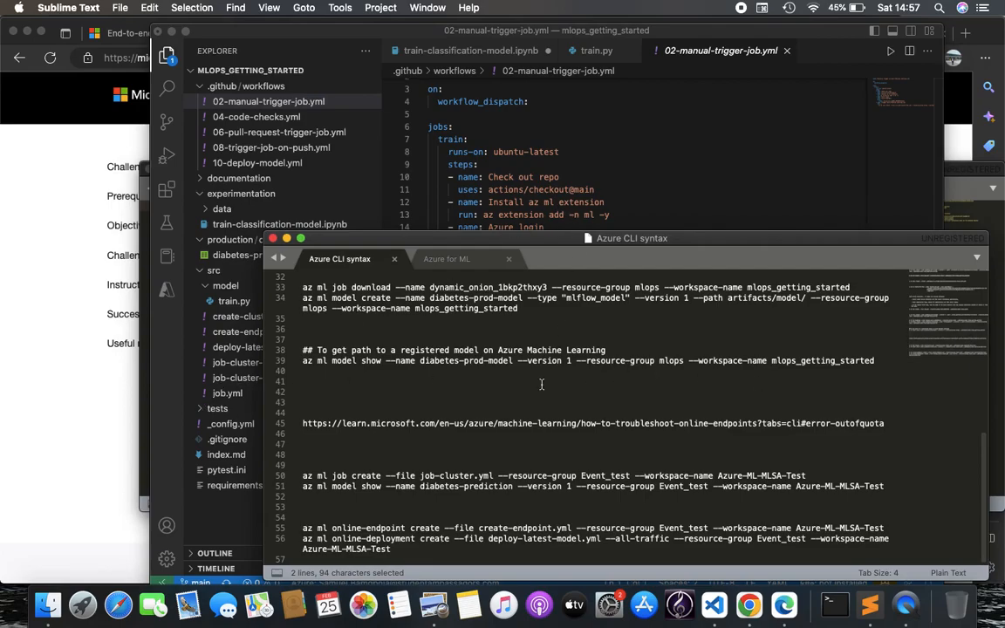
scroll(541, 384, "up", 10)
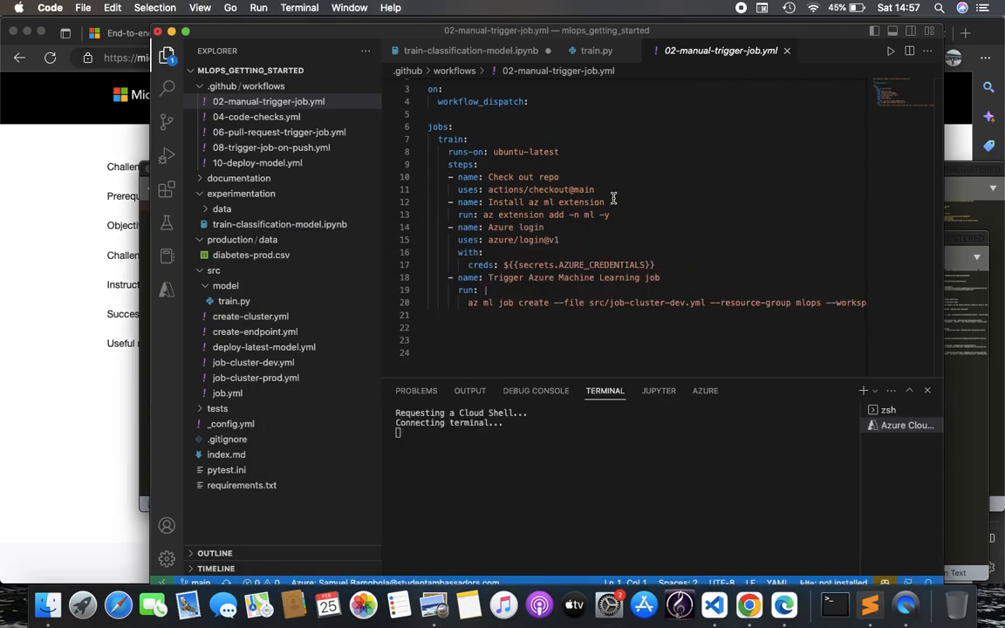
key("super+Tab")
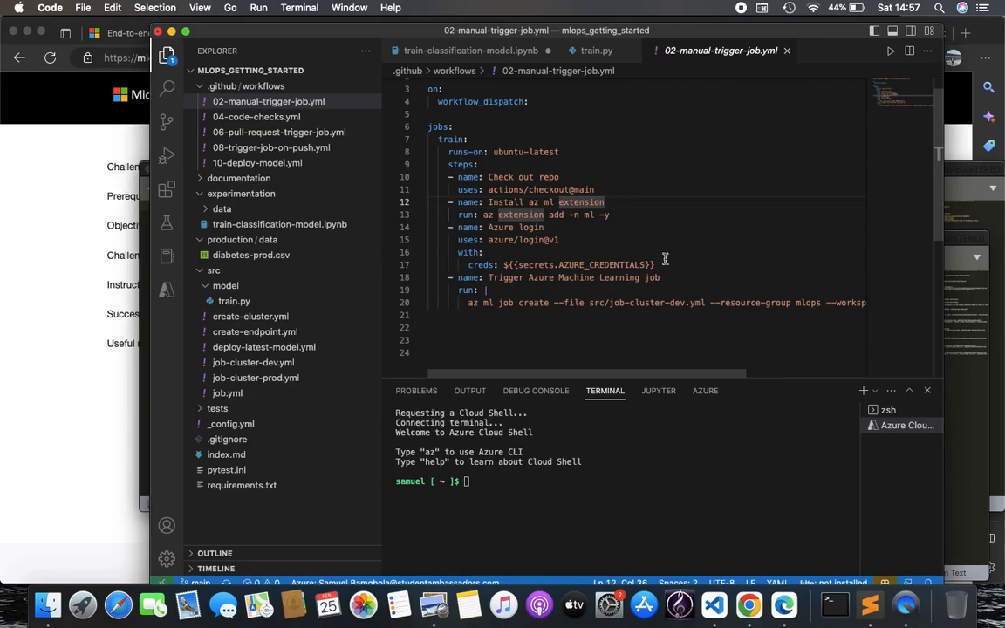
left_click_drag(415, 35, 414, 28)
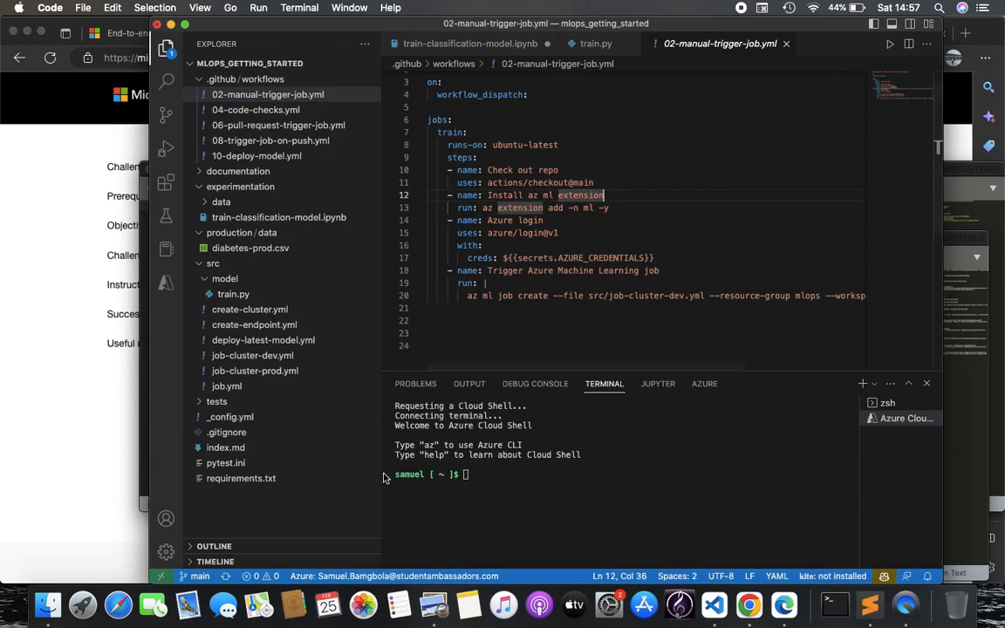
left_click(514, 478)
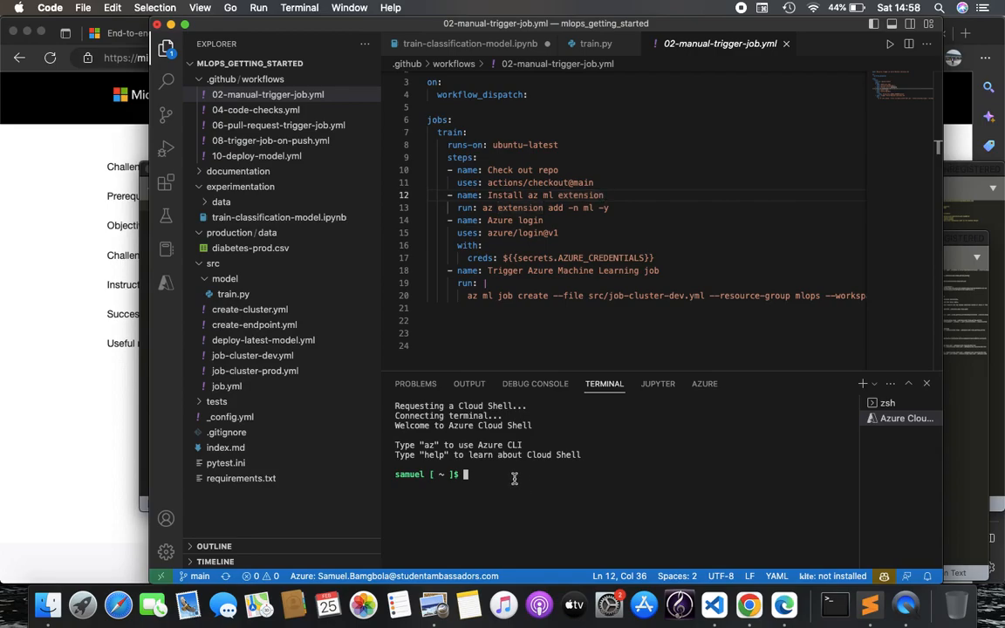
left_click(990, 459)
scroll(493, 310, "up", 15)
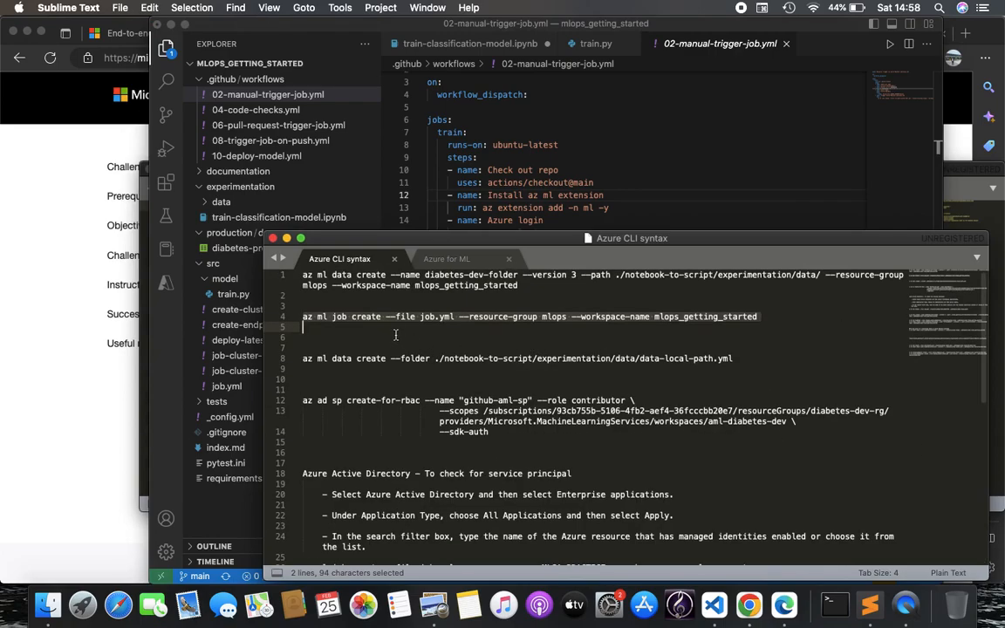
left_click(524, 193)
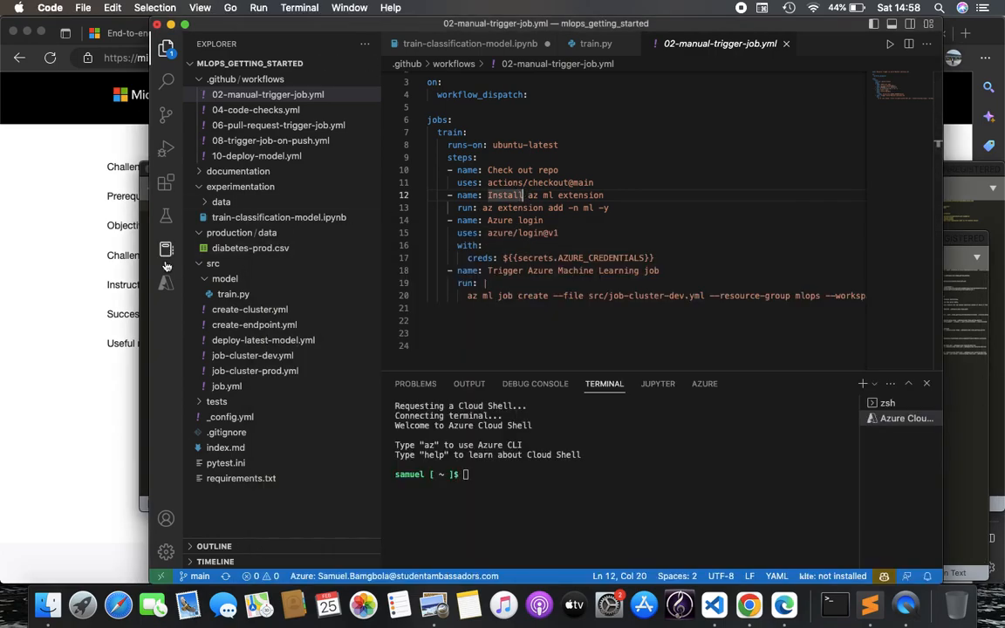
left_click(145, 222)
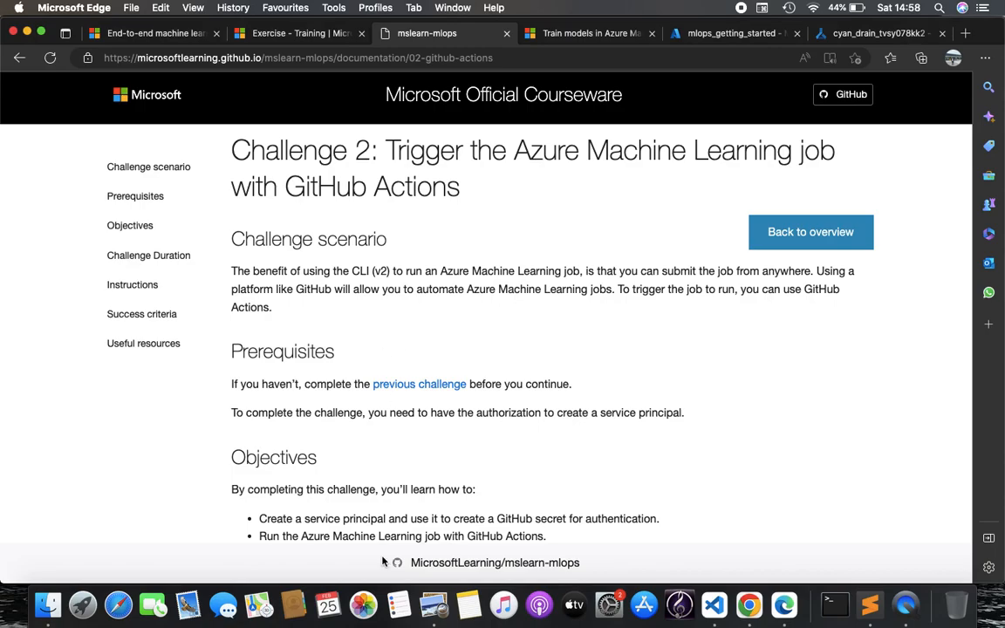
Scroll the Challenge 2 instructions down to the az ad sp command, then switch to VS Code
scroll(393, 419, "down", 5)
scroll(453, 430, "down", 2)
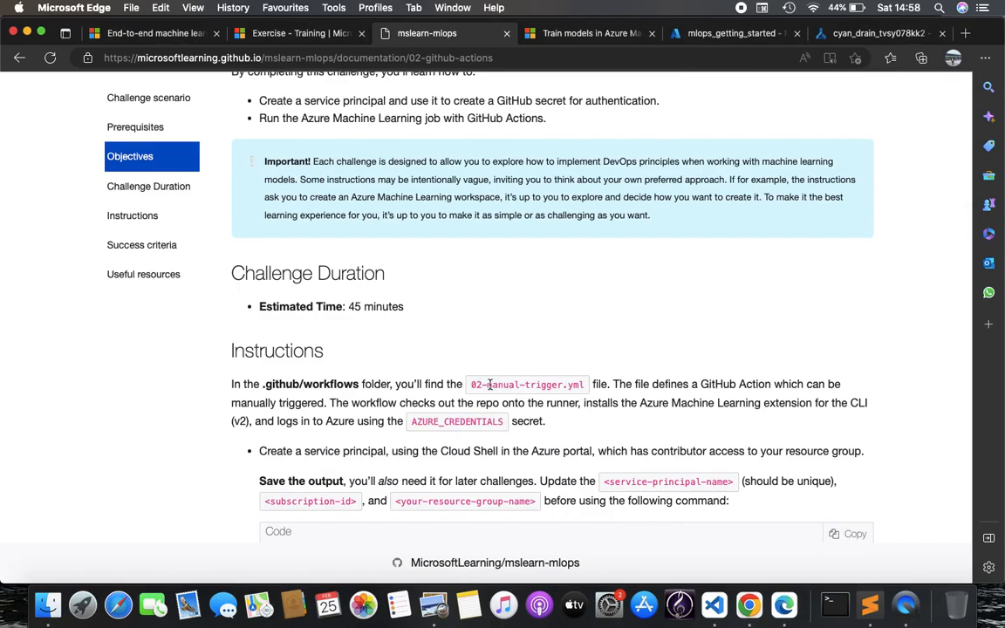
scroll(541, 397, "down", 3)
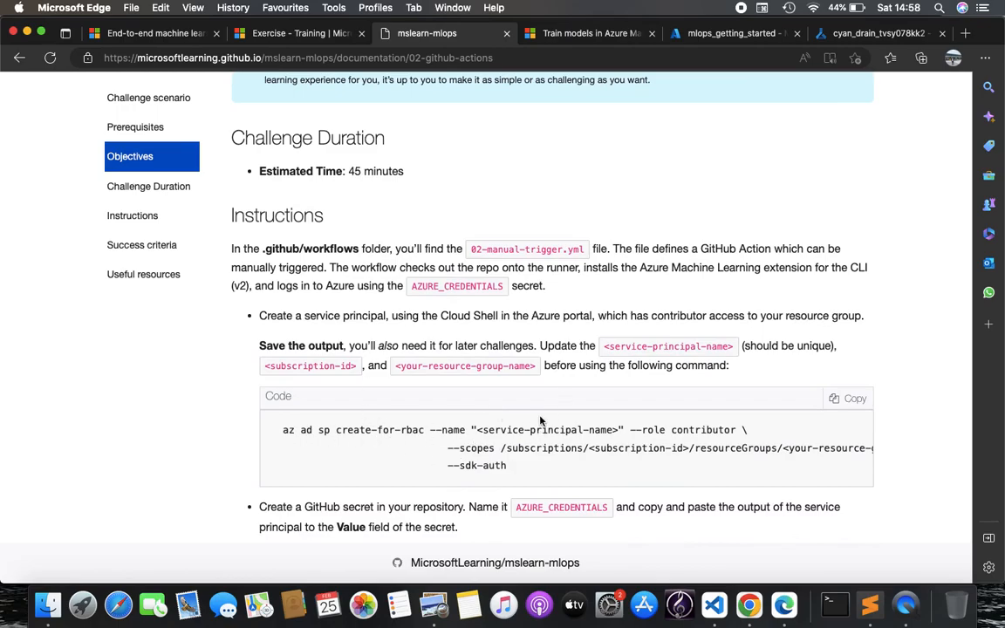
scroll(540, 421, "down", 5)
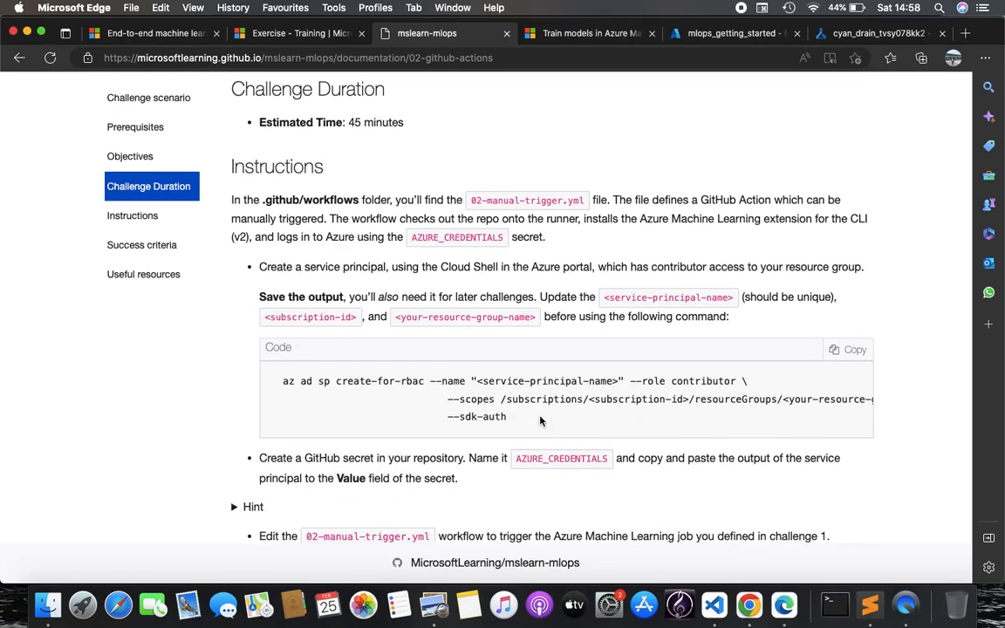
left_click(714, 605)
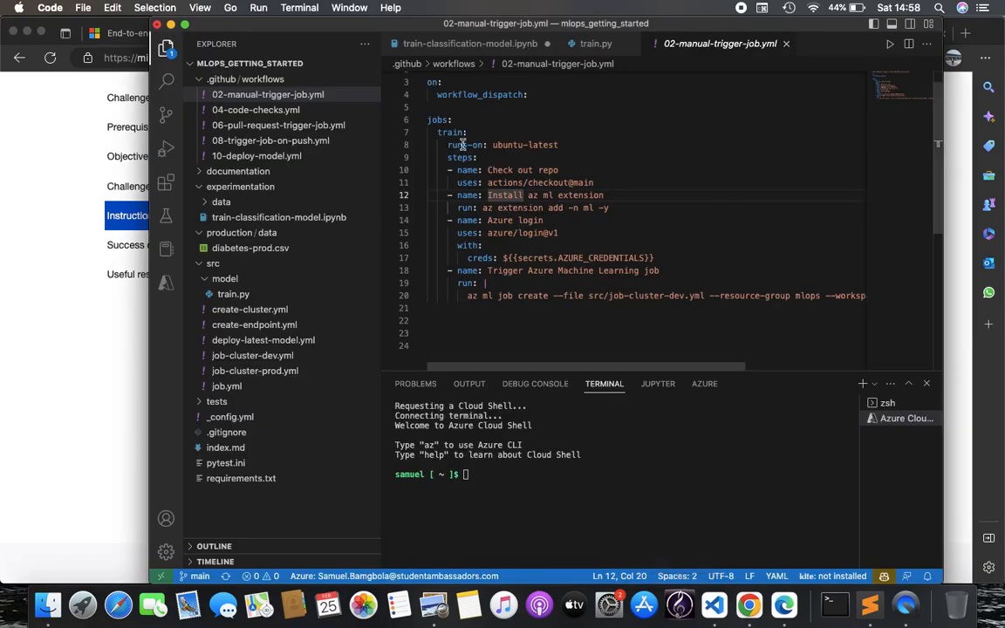
Point out the workflow_dispatch trigger, briefly comparing with 06-pull-request-trigger-job.yml
scroll(487, 141, "up", 1)
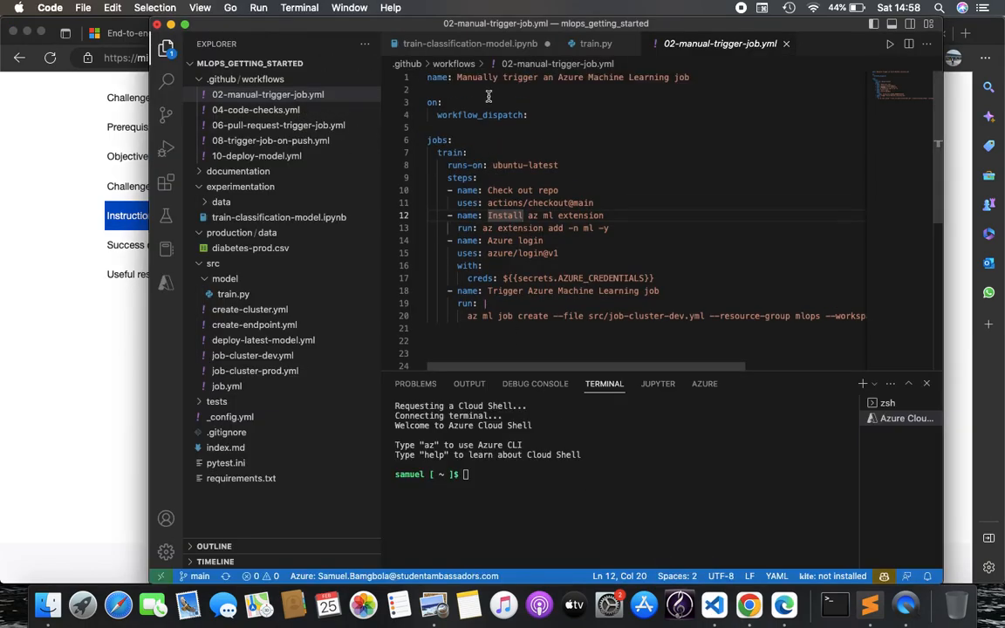
double_click(511, 114)
left_click(587, 117)
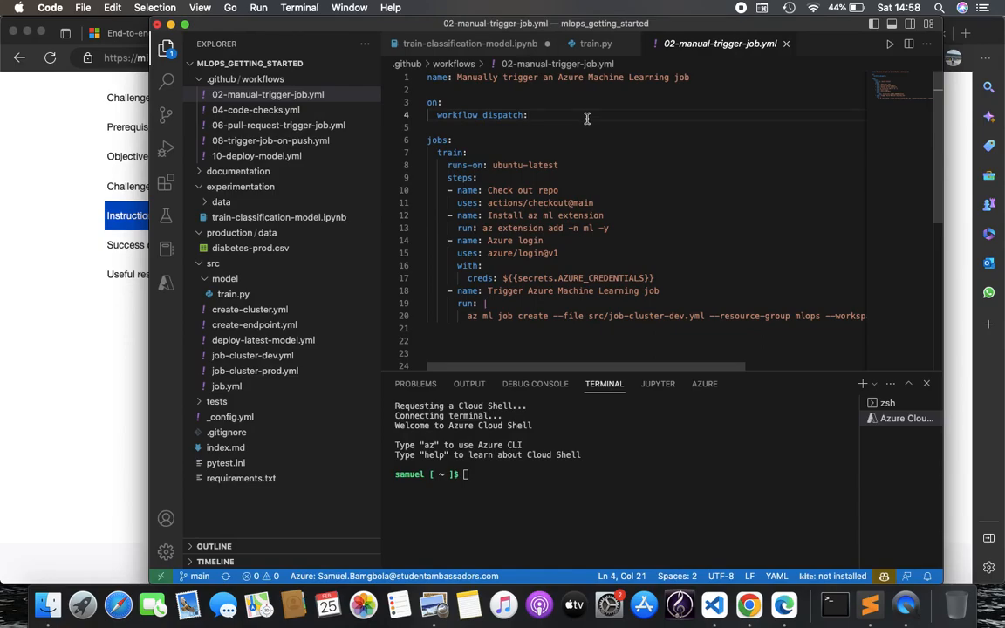
left_click(292, 129)
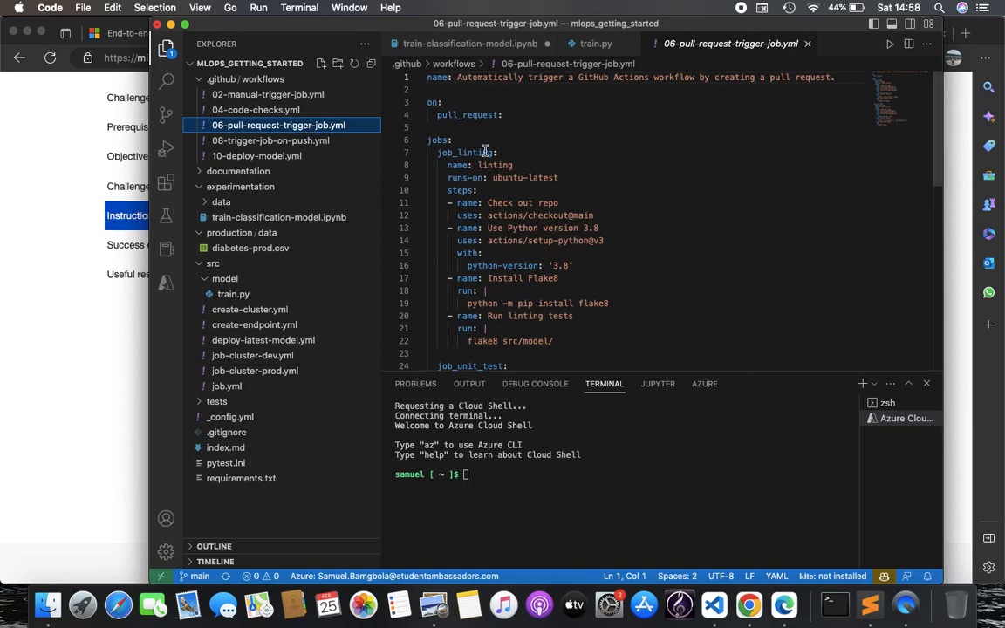
left_click(288, 93)
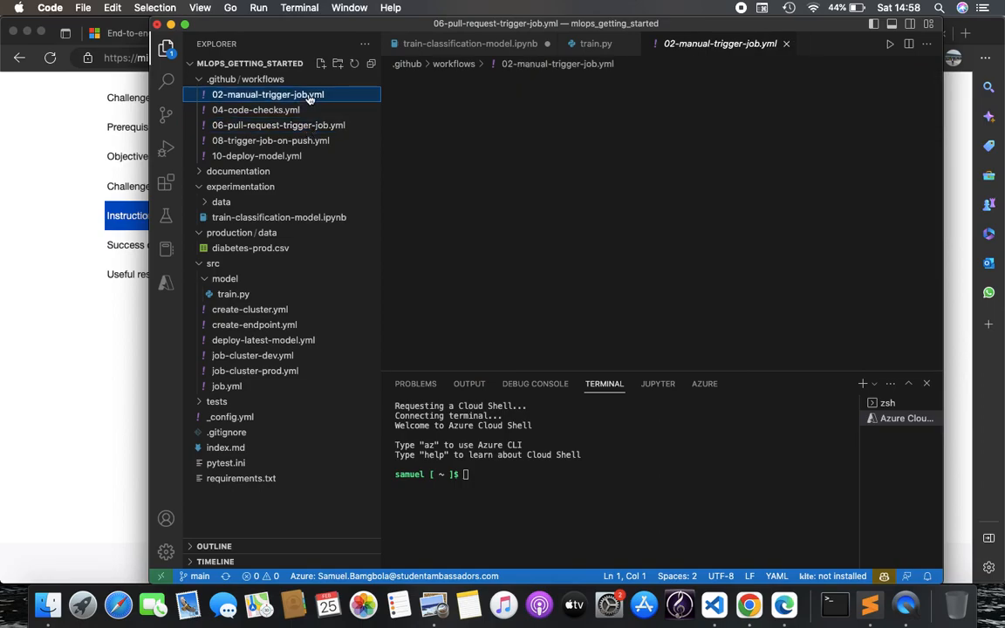
Highlight the az ml extension install step in 02-manual-trigger-job.yml
scroll(471, 131, "down", 3)
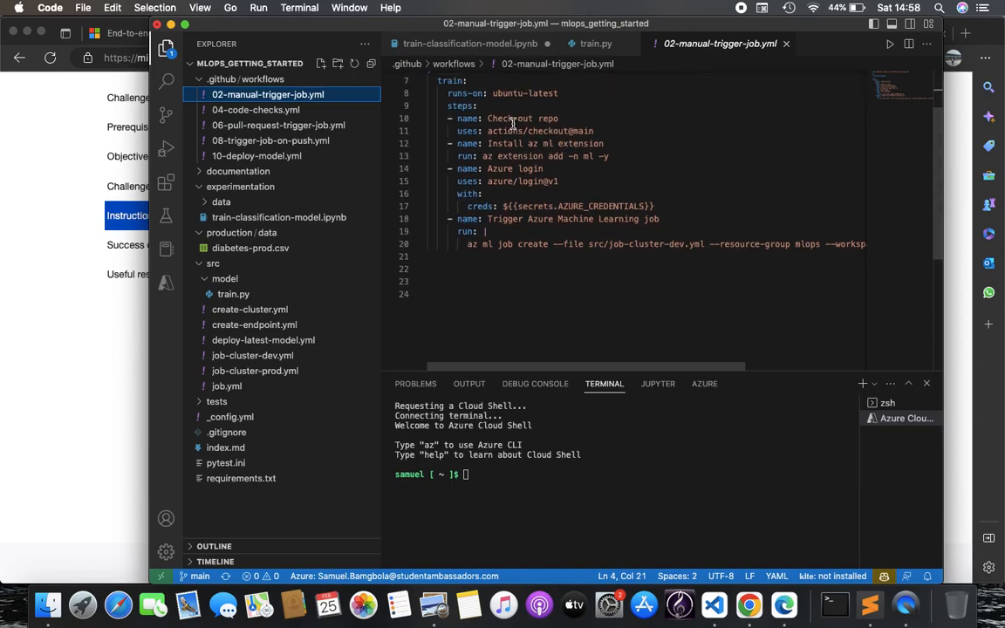
scroll(487, 150, "up", 2)
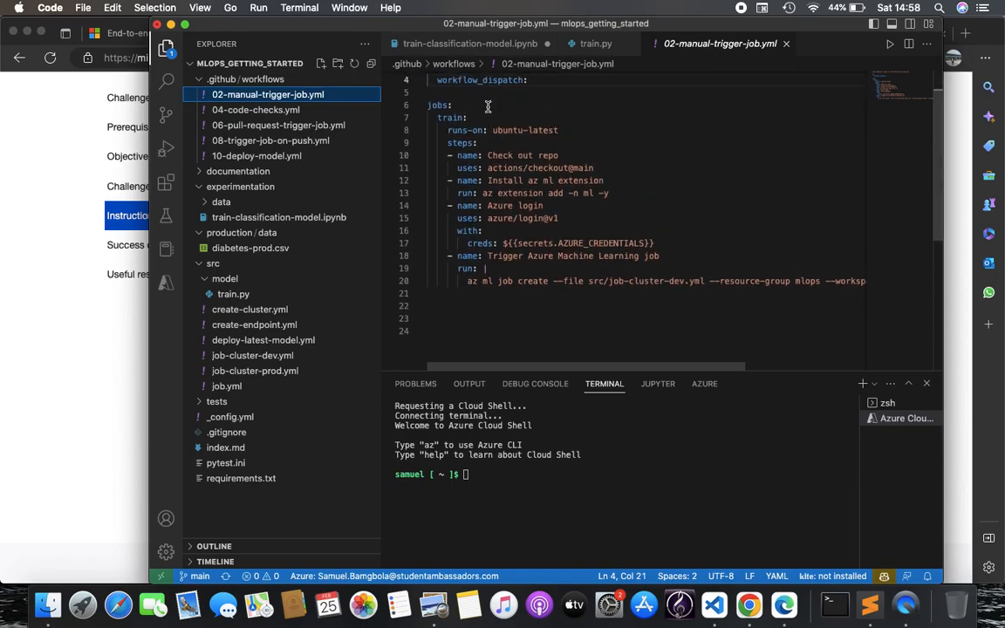
left_click(479, 193)
left_click_drag(487, 193, 647, 180)
left_click(644, 191)
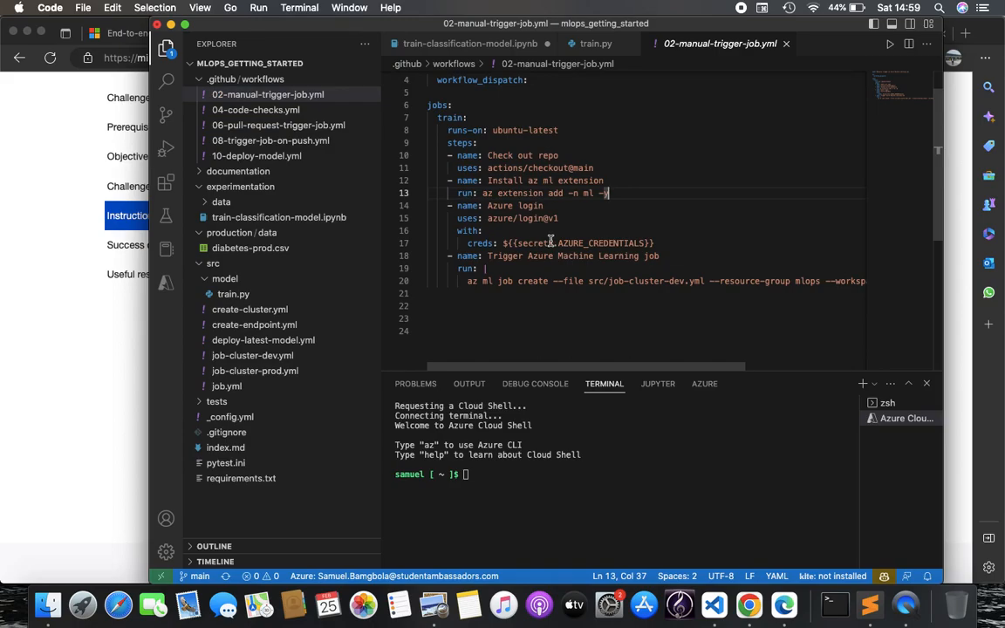
Point to the azure/login step using secrets.AZURE_CREDENTIALS, then bring up the Azure CLI notes
left_click(497, 218)
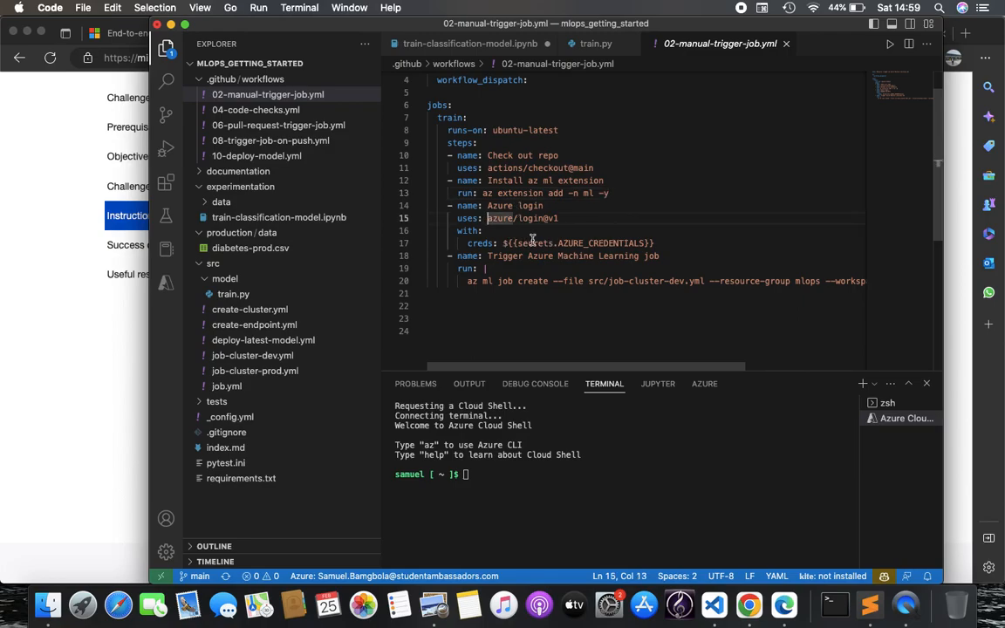
left_click(532, 242)
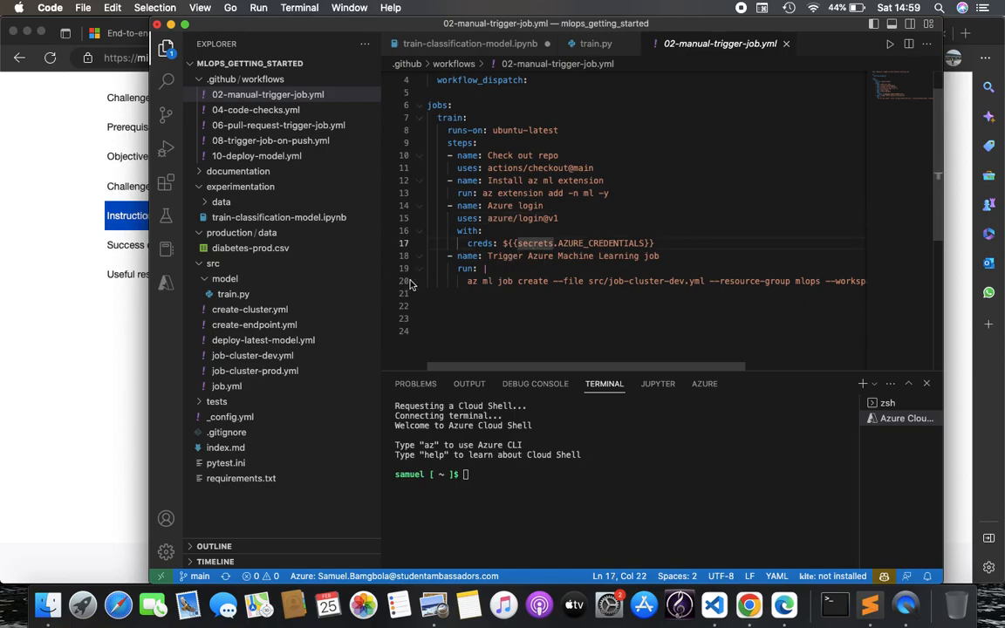
scroll(503, 283, "right", 2)
scroll(502, 283, "left", 2)
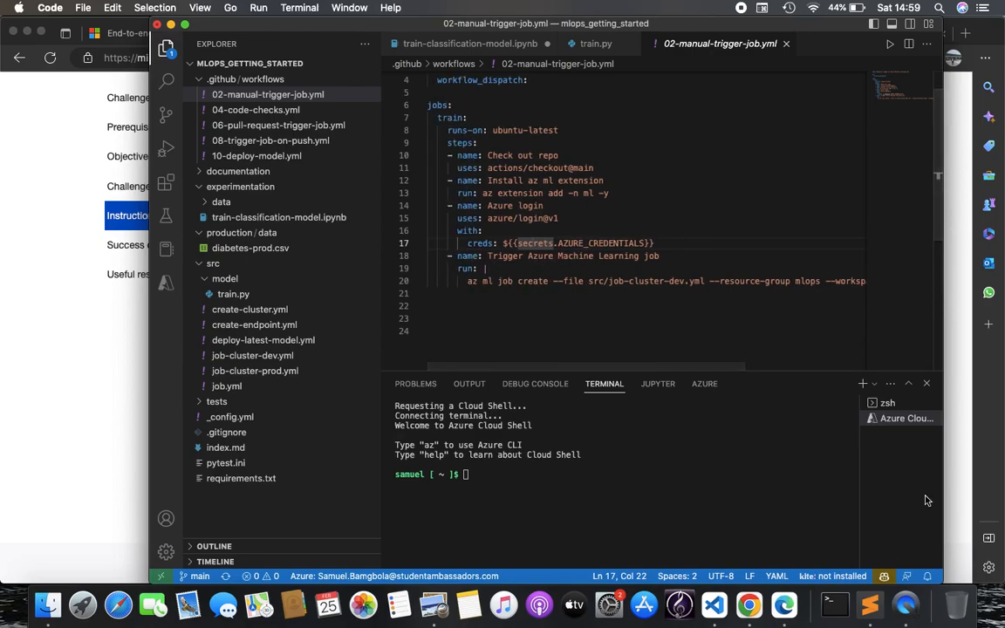
left_click(953, 488)
left_click(870, 606)
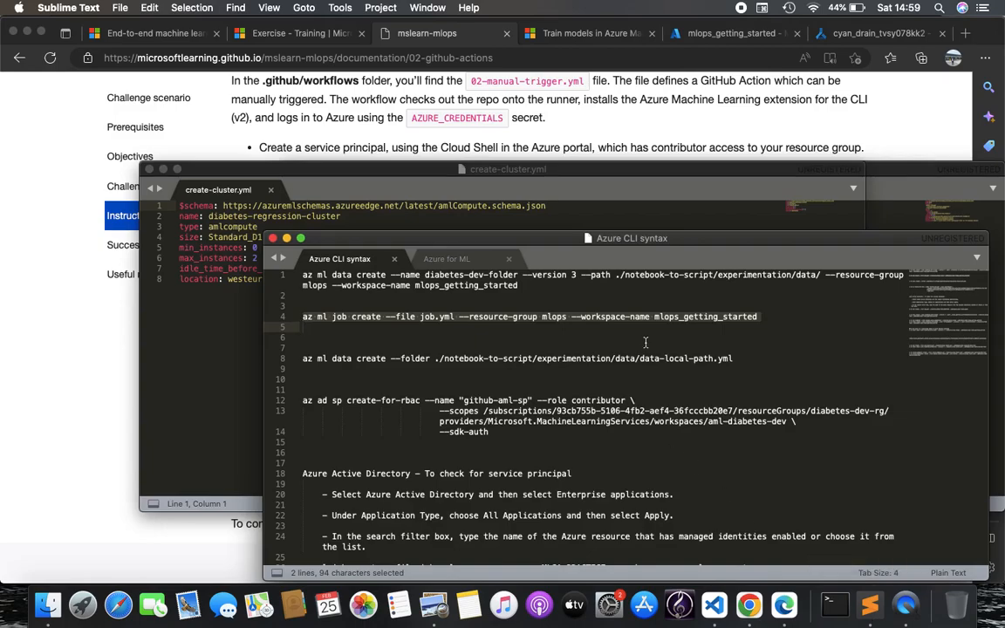
Look over the mlops_getting_started GitHub repository, then return to the workflow in VS Code
left_click(657, 330)
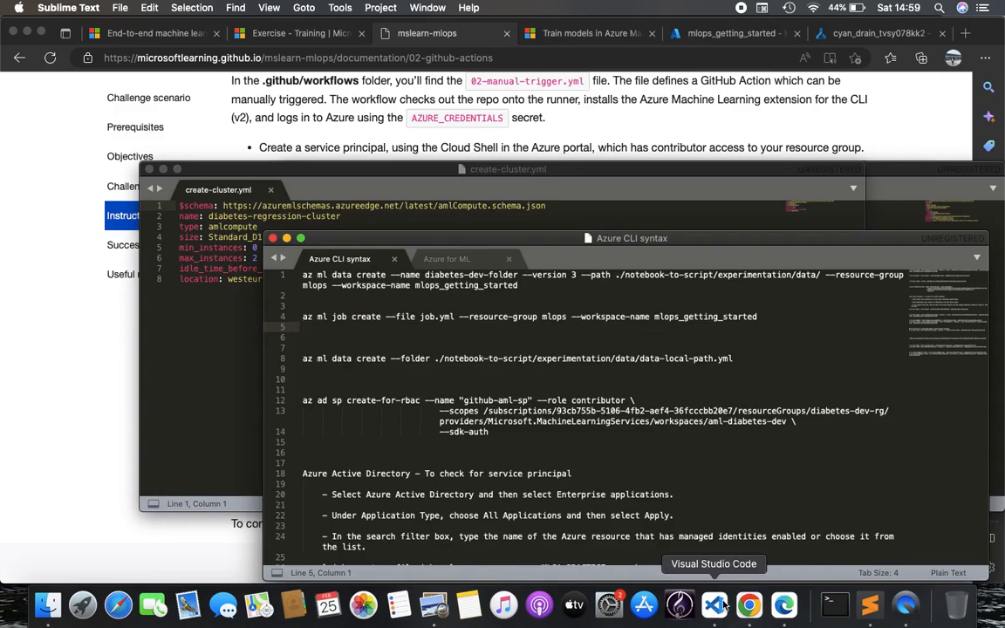
left_click(748, 608)
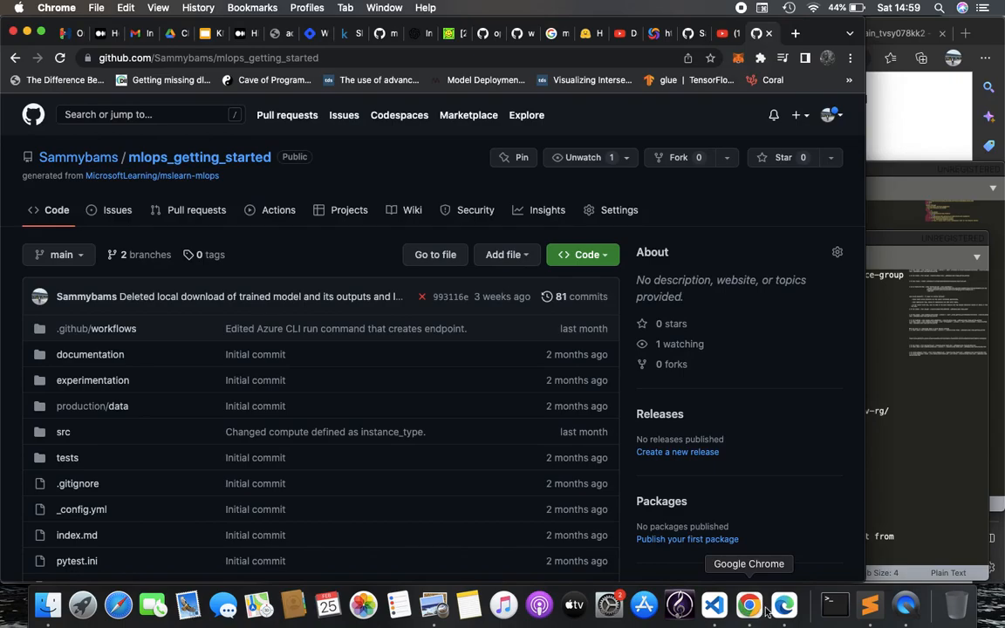
left_click(714, 605)
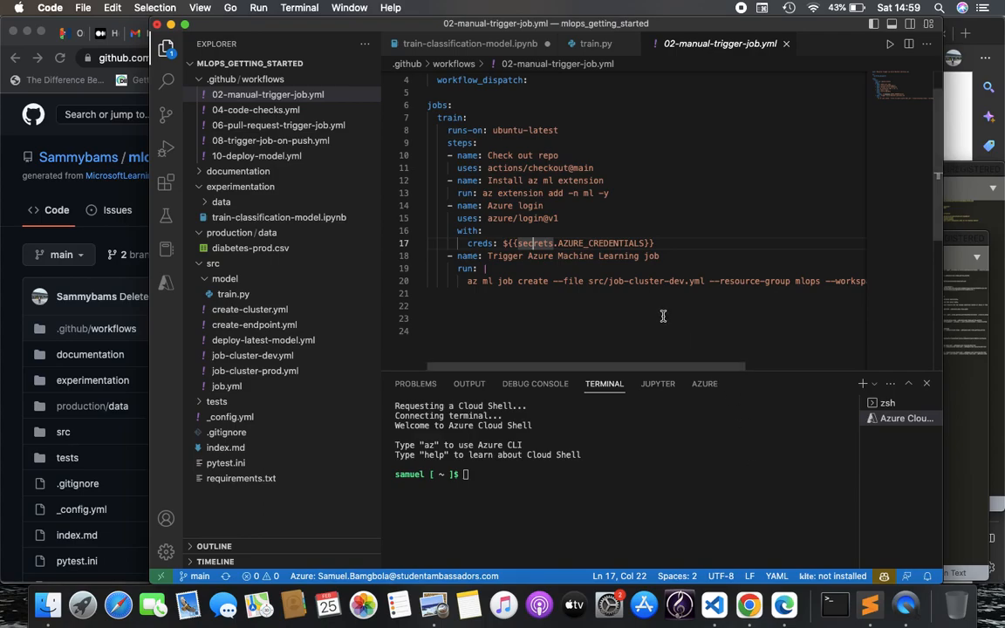
Inspect the full az ml job create line, then scroll the Challenge 2 page to Success criteria
scroll(659, 314, "right", 5)
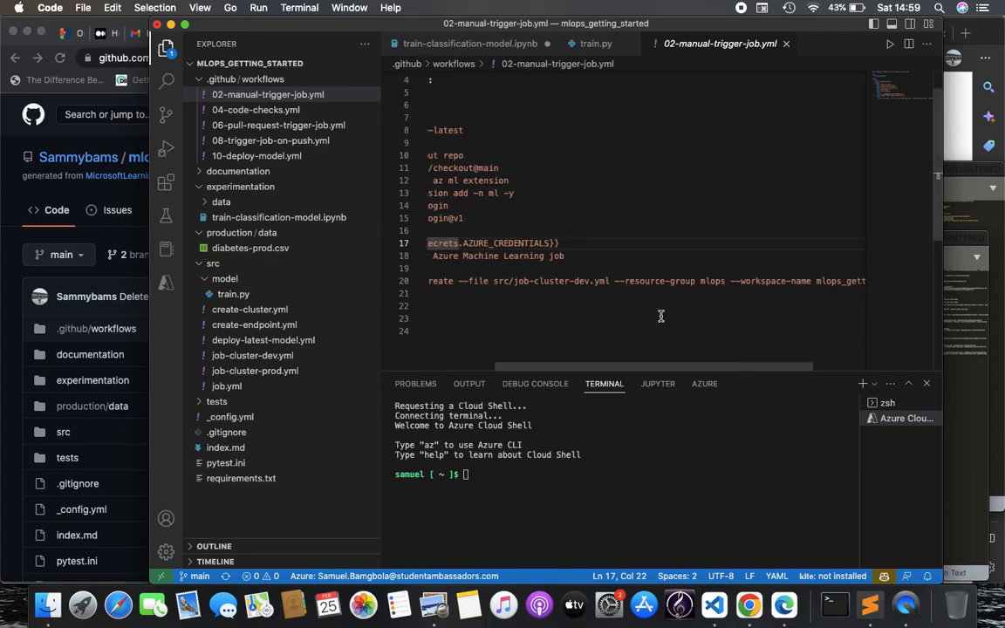
left_click(613, 281)
left_click_drag(615, 287, 696, 289)
left_click(706, 290)
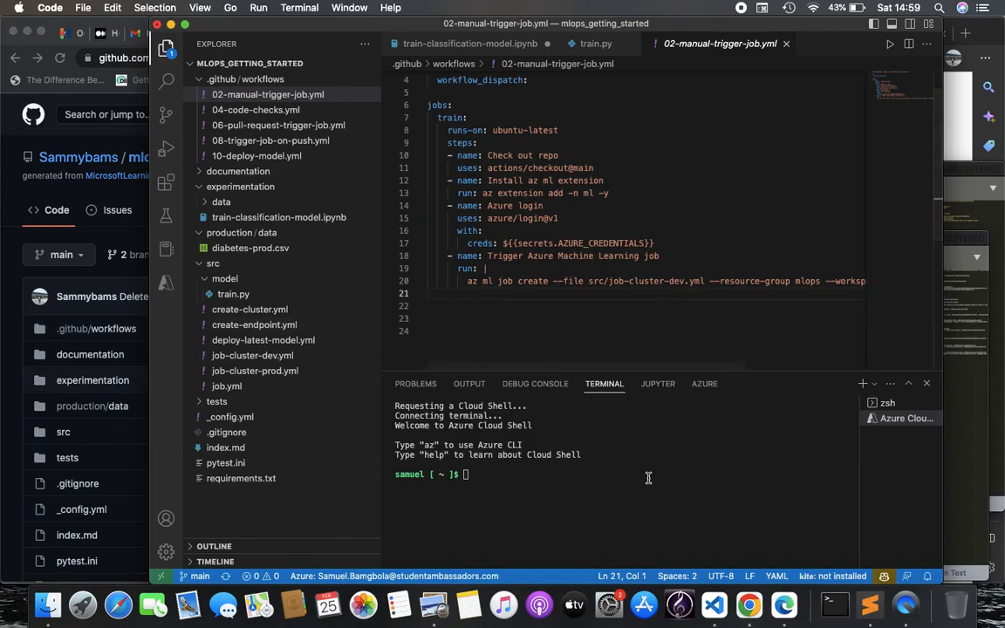
left_click(783, 605)
scroll(561, 315, "down", 3)
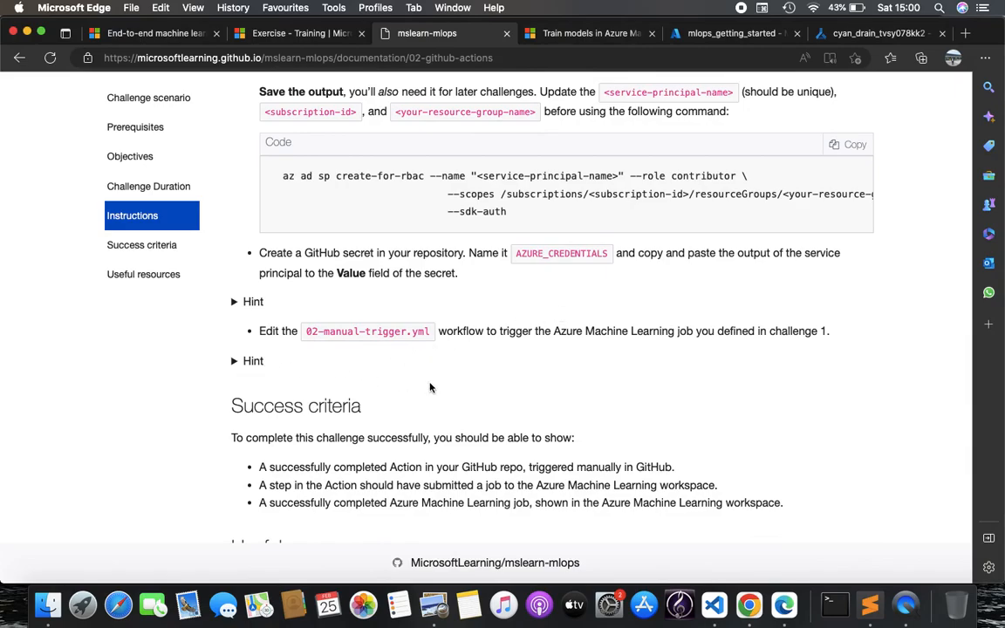
Check the Microsoft Learn exercise page, then go back to the Challenge 2 courseware
scroll(431, 386, "down", 4)
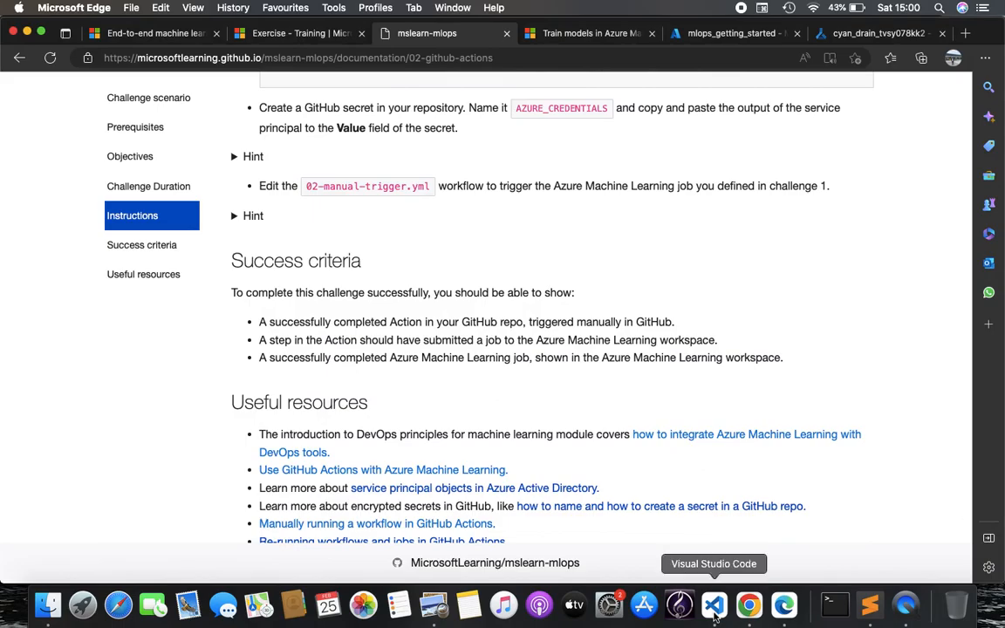
scroll(328, 211, "up", 1)
scroll(329, 210, "up", 15)
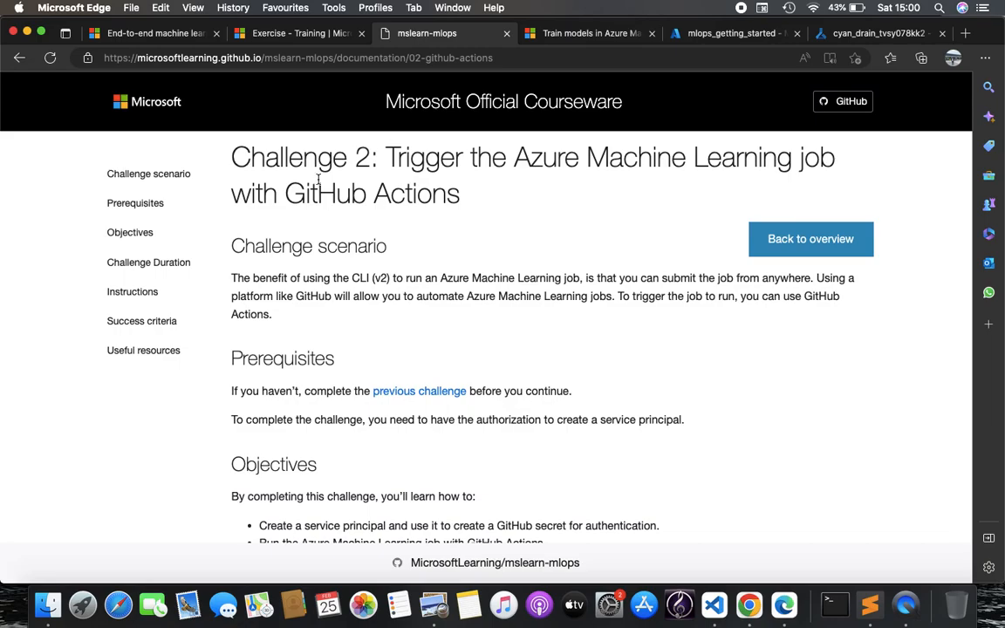
left_click(292, 33)
scroll(341, 226, "up", 2)
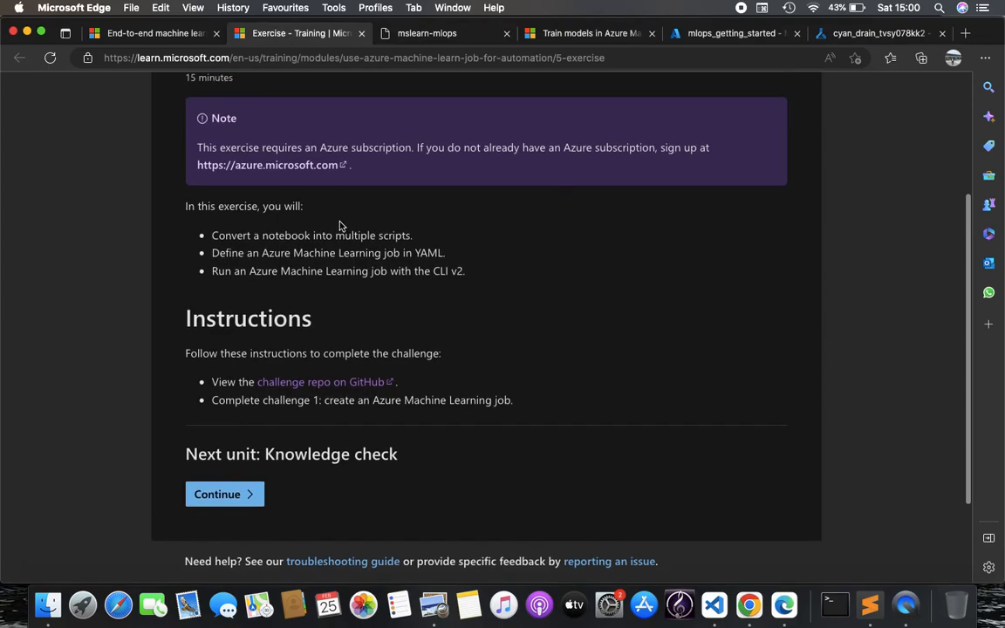
left_click(384, 34)
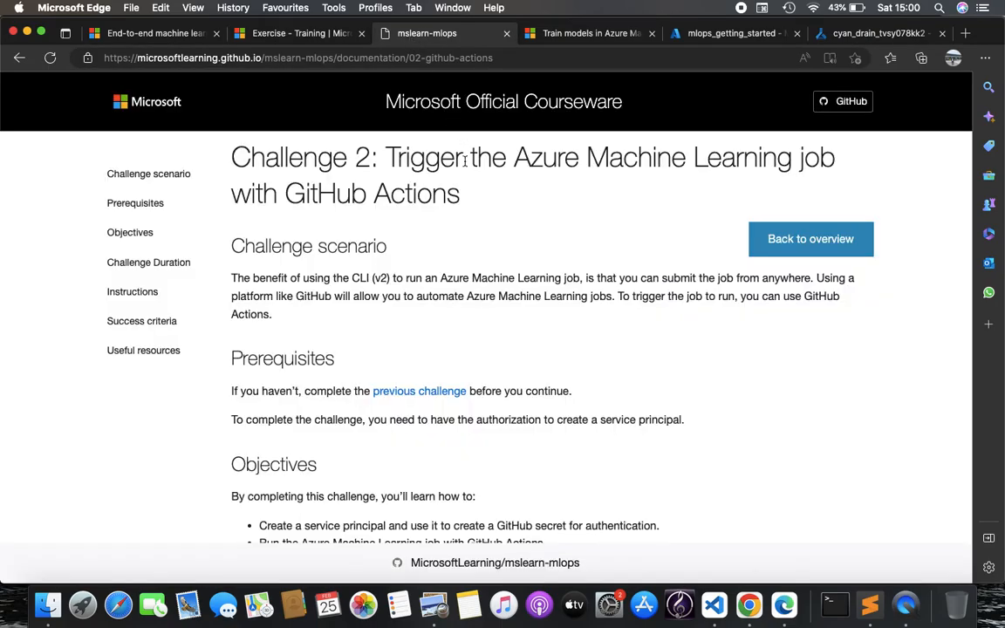
scroll(505, 394, "down", 3)
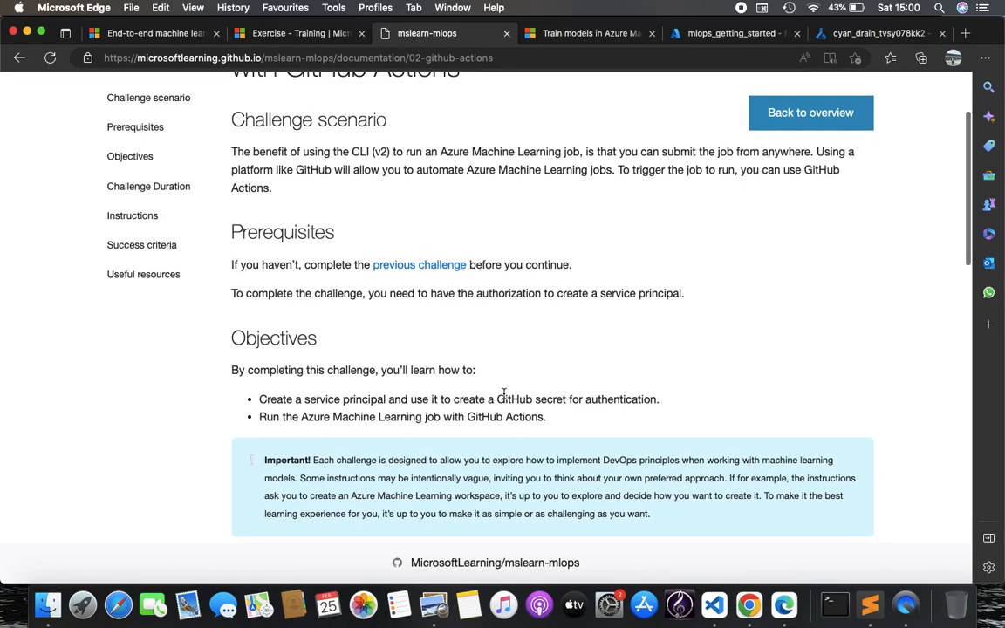
Highlight the Important note and read down through Challenge 2's success criteria
left_click_drag(314, 460, 462, 459)
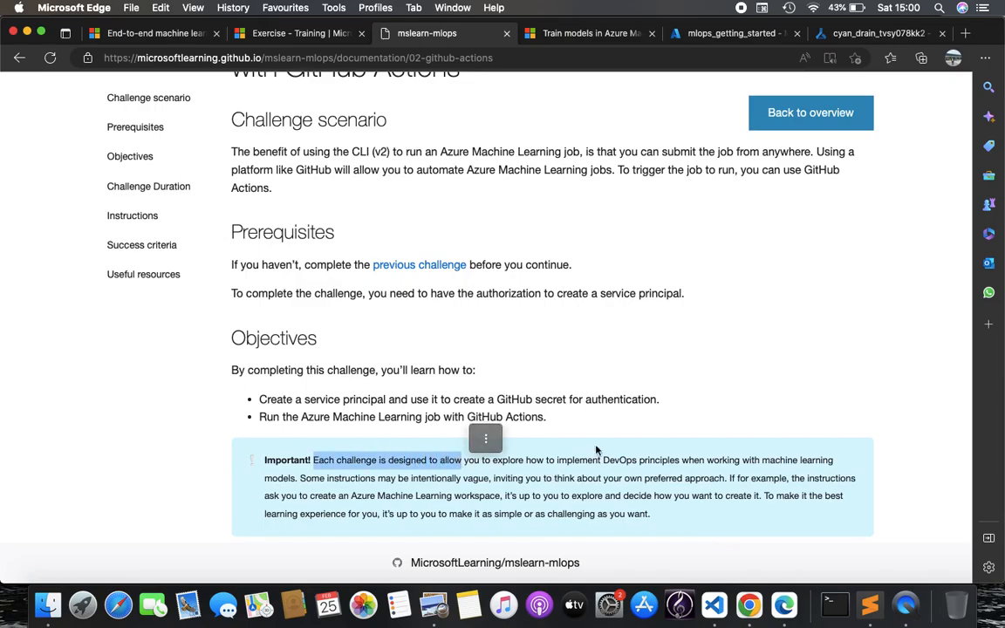
scroll(644, 433, "down", 1)
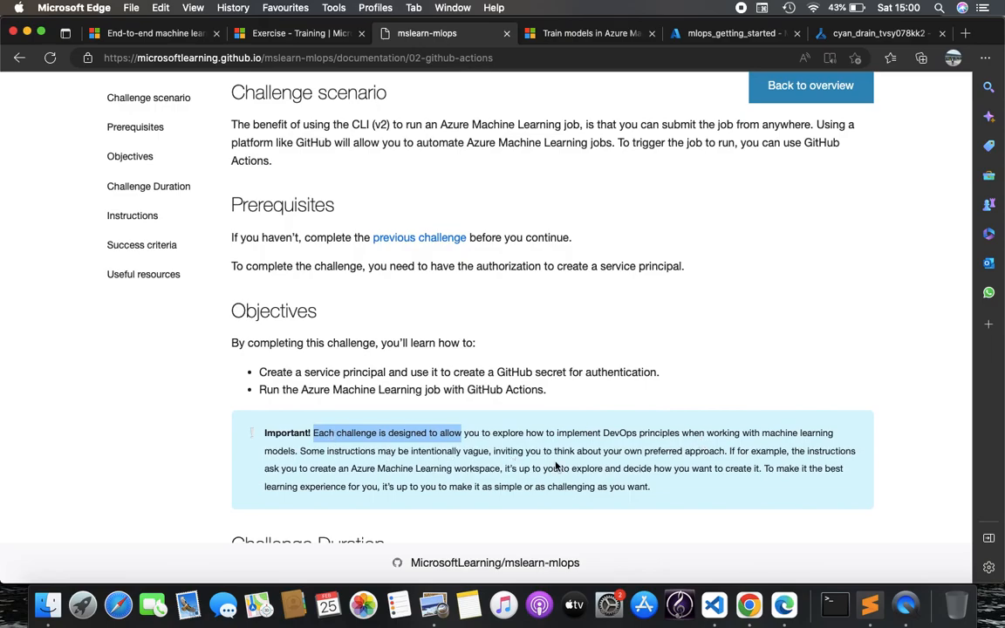
scroll(556, 467, "down", 2)
left_click(631, 464)
scroll(630, 464, "down", 6)
scroll(634, 464, "down", 12)
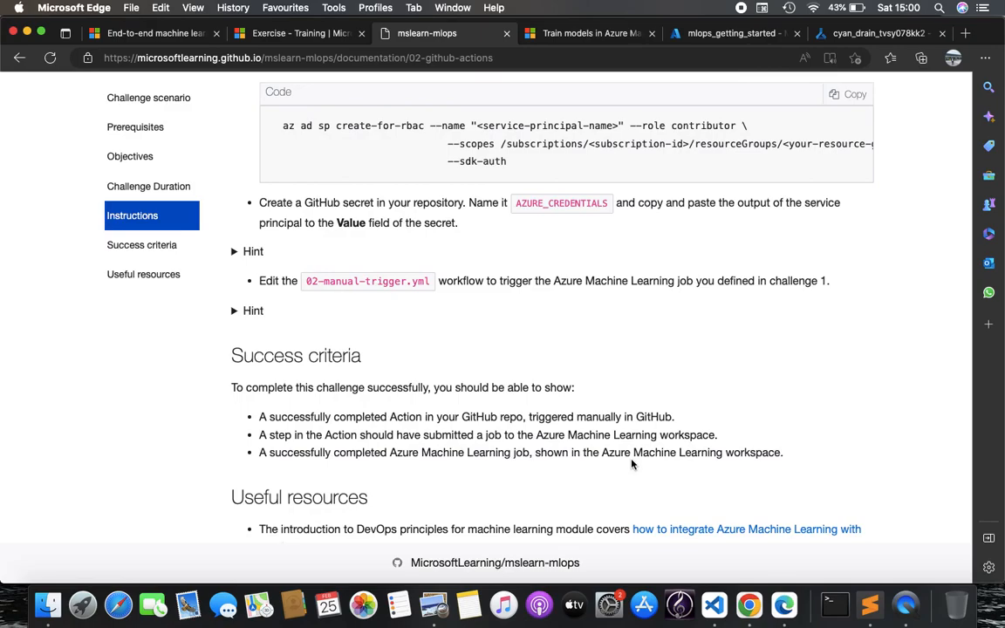
scroll(632, 465, "down", 6)
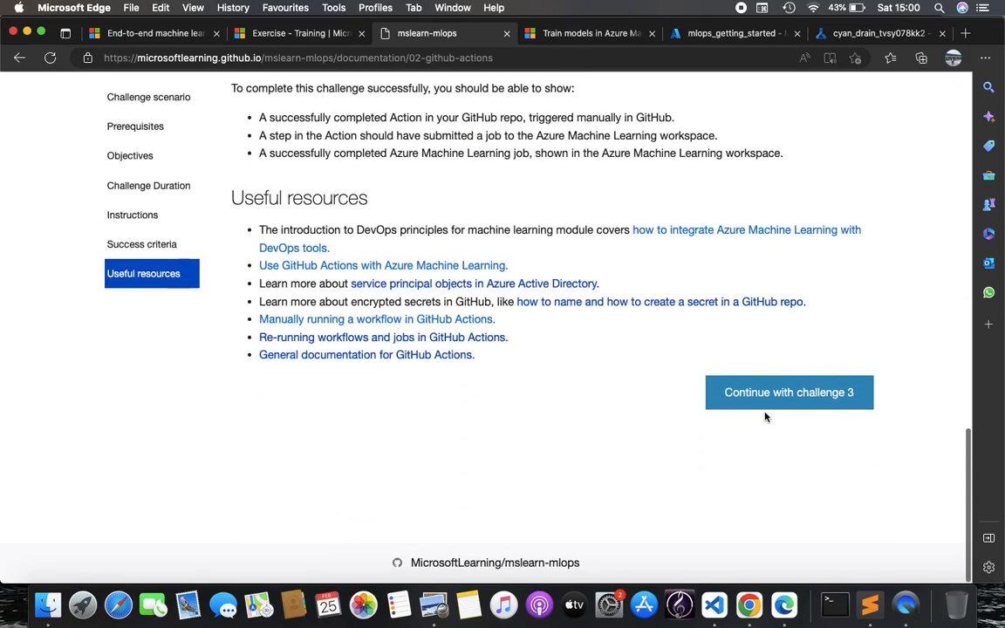
Open Challenge 3 on trunk-based development, skim its instructions, then switch back to VS Code
left_click(768, 392)
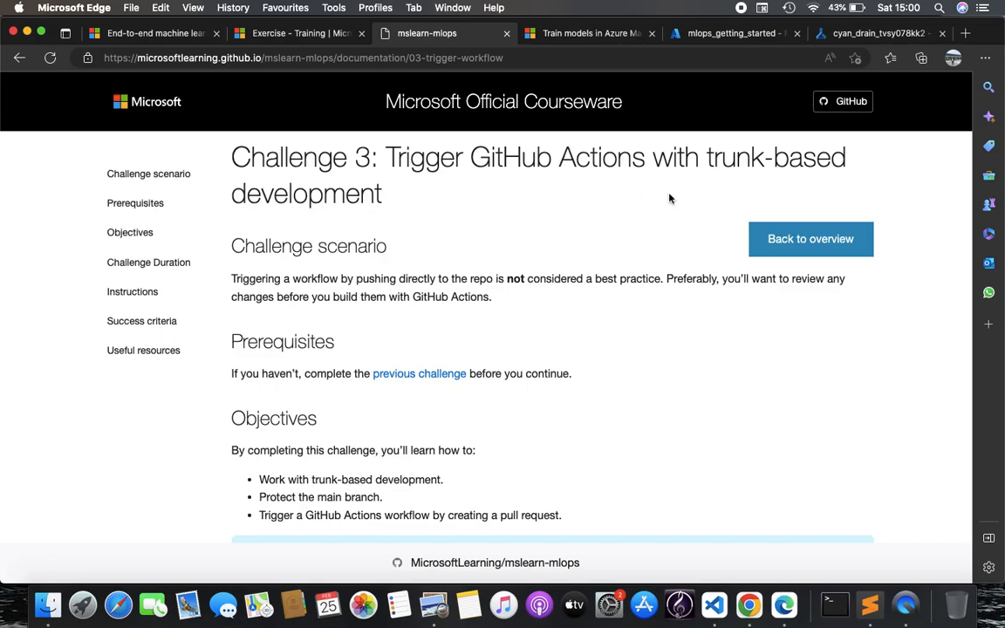
scroll(511, 404, "down", 10)
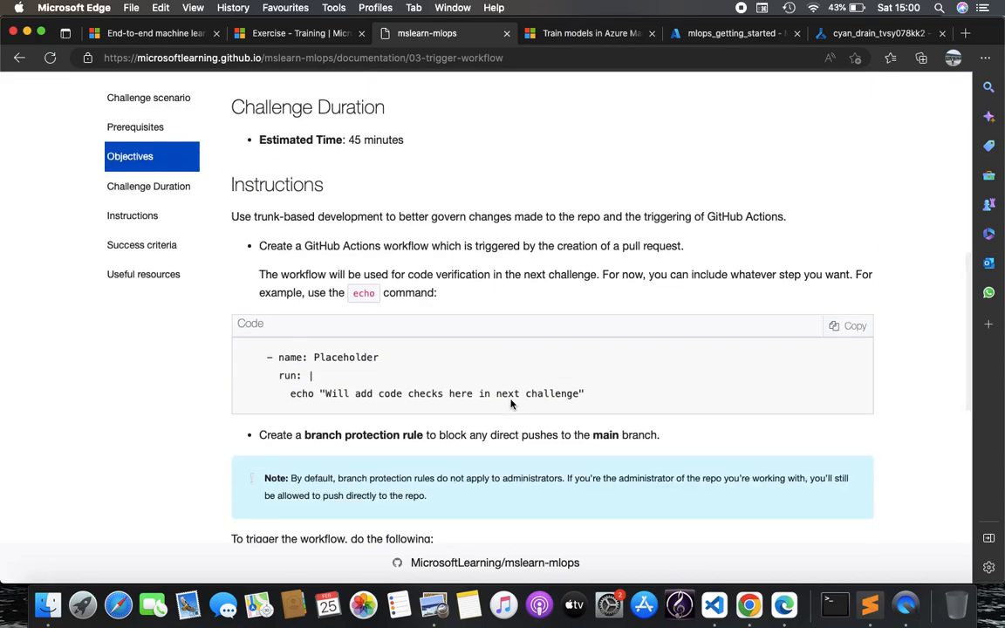
scroll(511, 405, "down", 8)
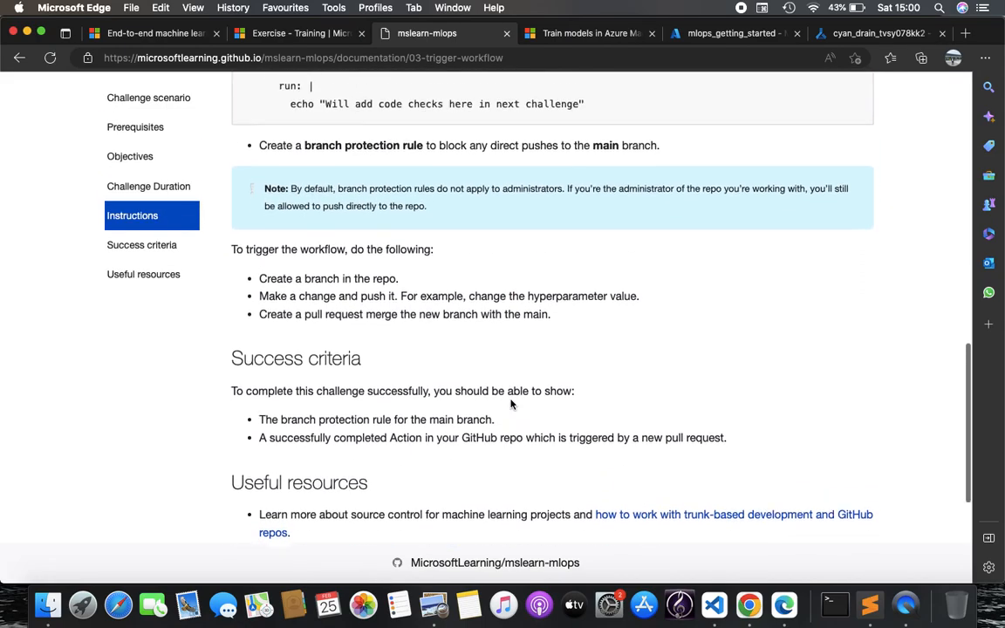
scroll(511, 404, "up", 4)
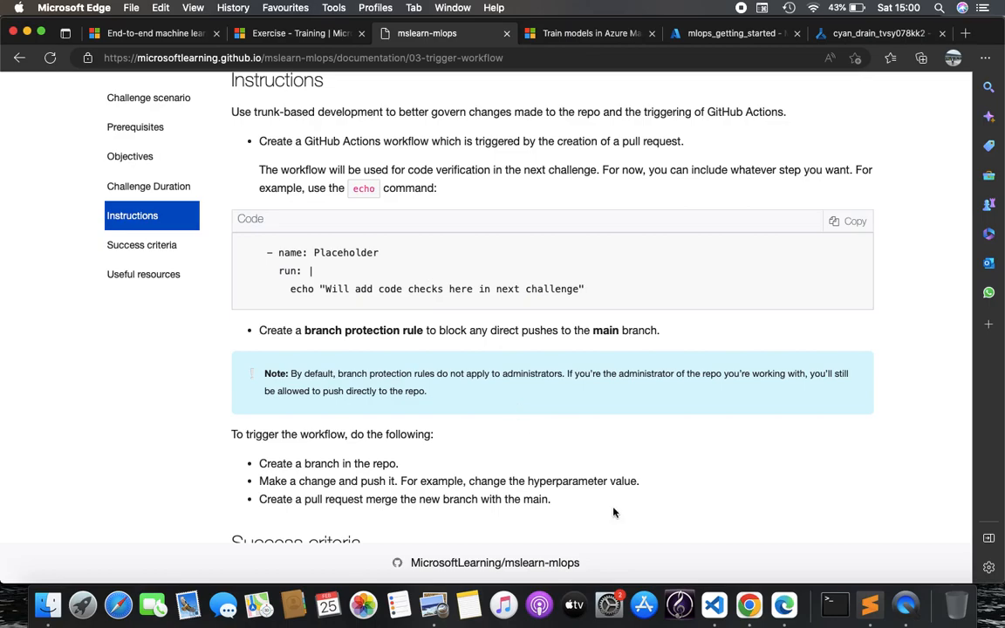
left_click(714, 605)
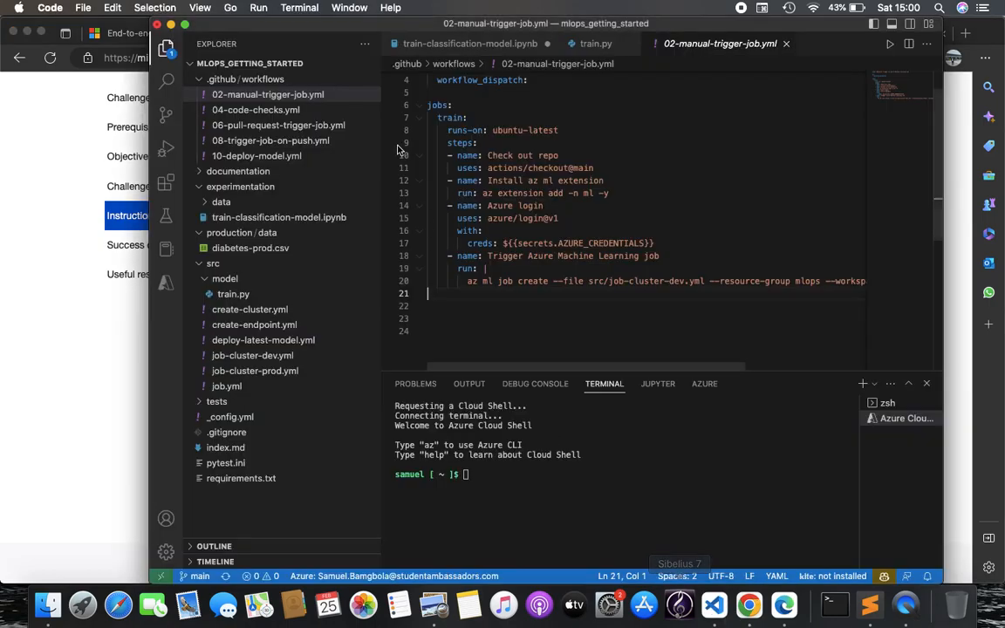
Scroll through the linting and unit-test jobs in 06-pull-request-trigger-job.yml, then switch to GitHub
left_click(303, 125)
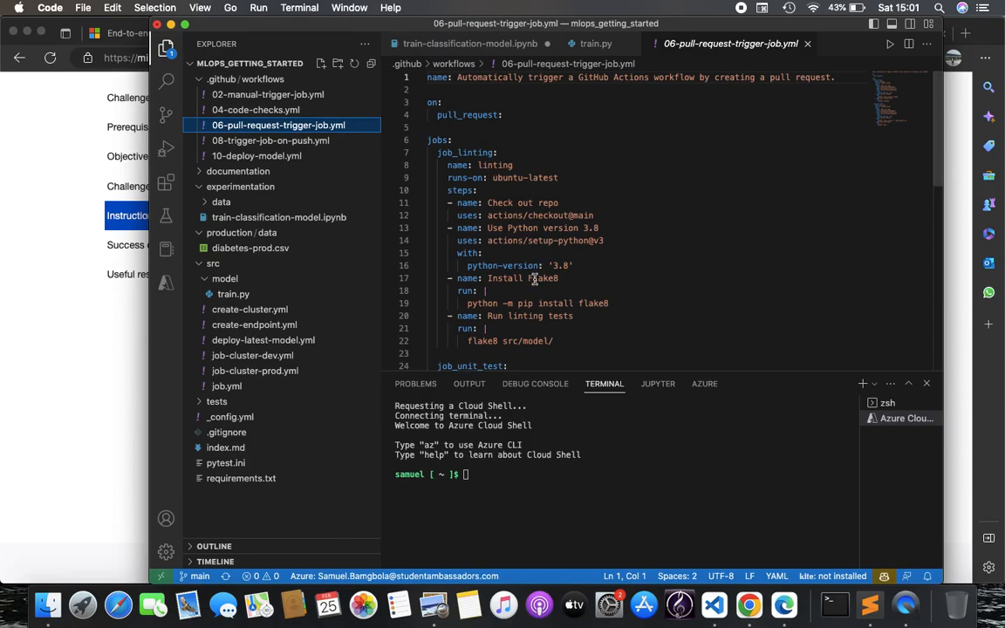
scroll(480, 244, "down", 3)
scroll(503, 258, "down", 5)
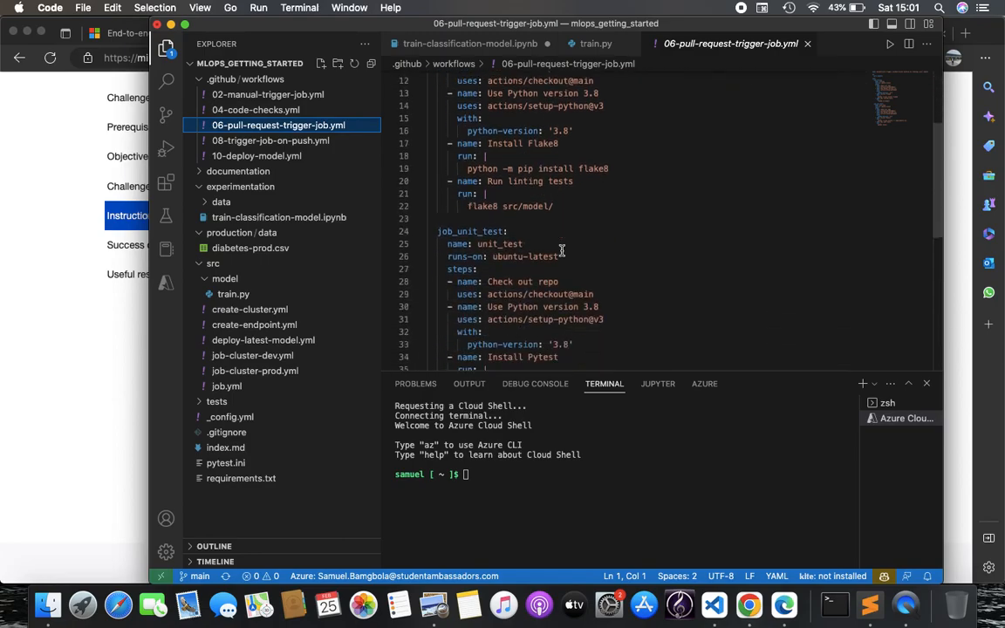
scroll(551, 341, "down", 1)
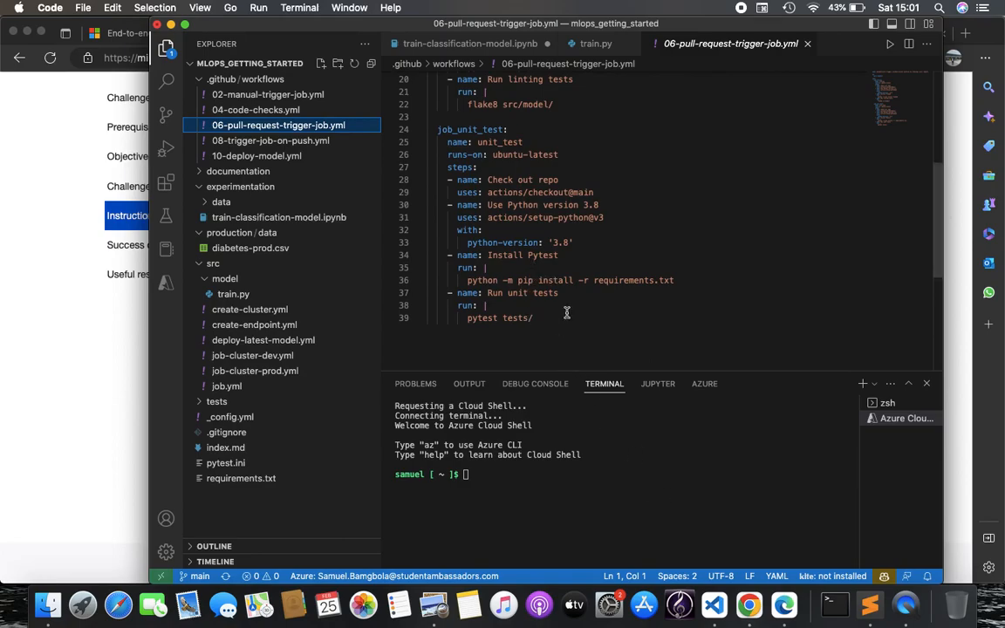
left_click(749, 604)
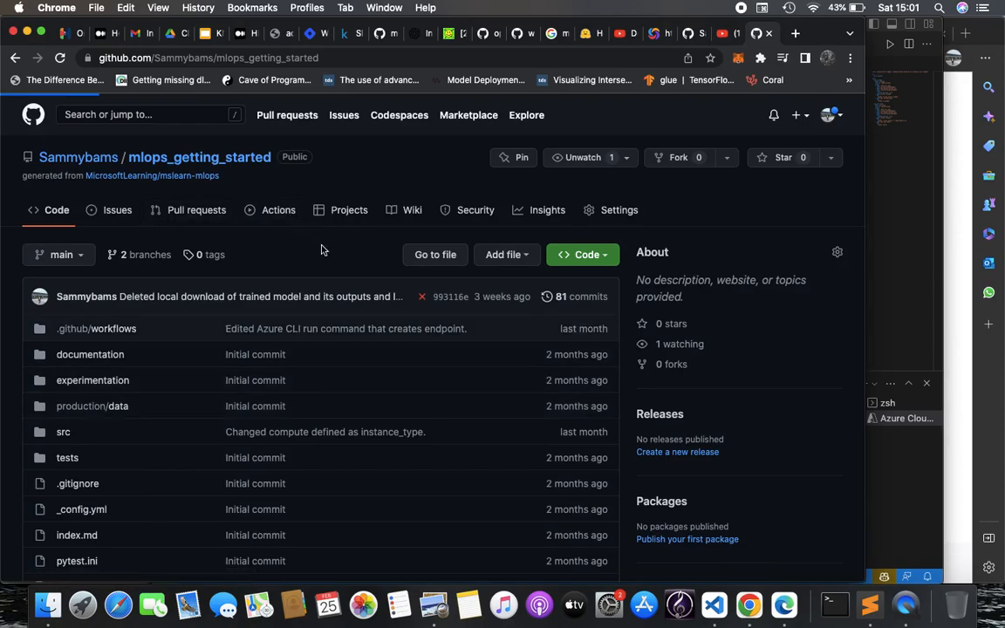
Open Actions and view runs for the deploy-model, manual job, push and pull-request workflows
left_click(279, 210)
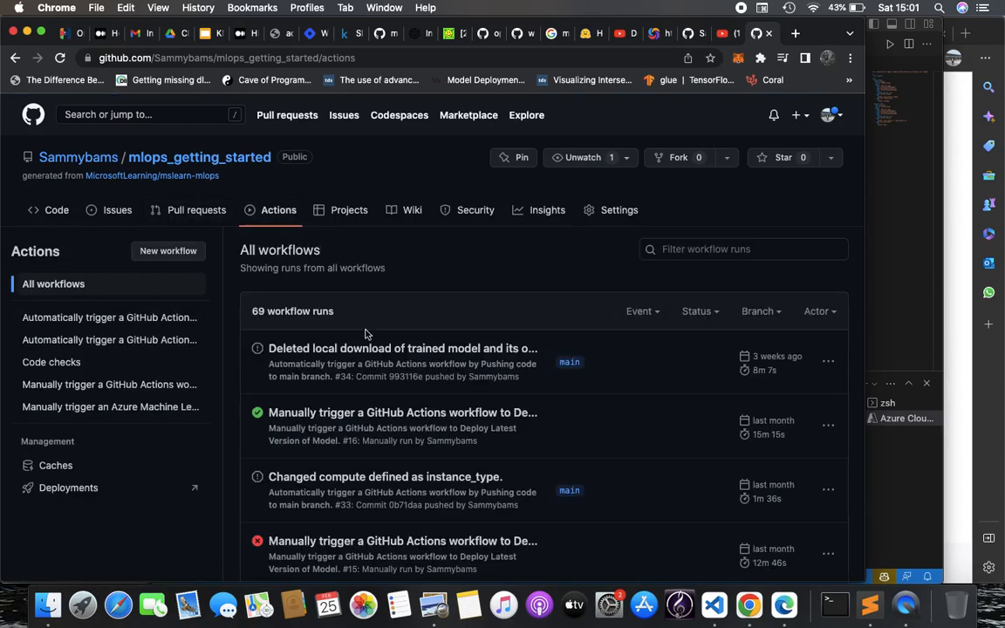
scroll(367, 341, "down", 3)
scroll(385, 368, "down", 1)
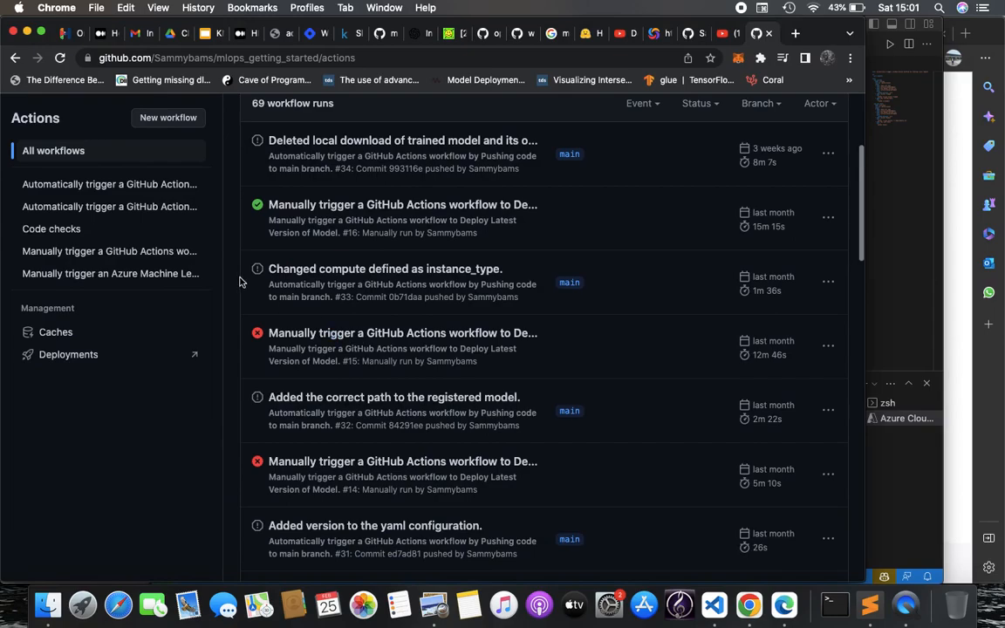
left_click(155, 259)
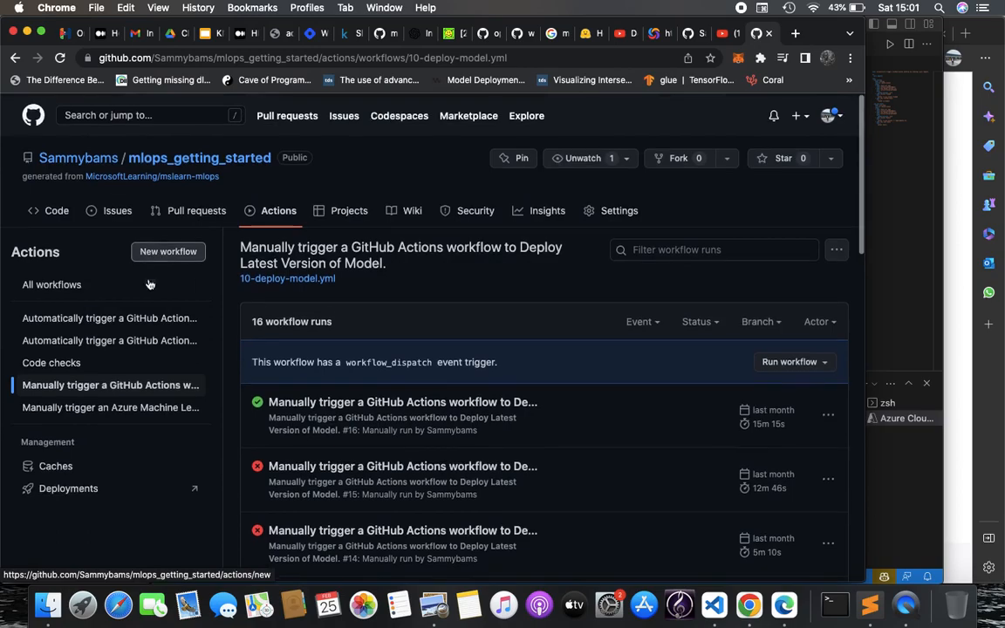
left_click(136, 404)
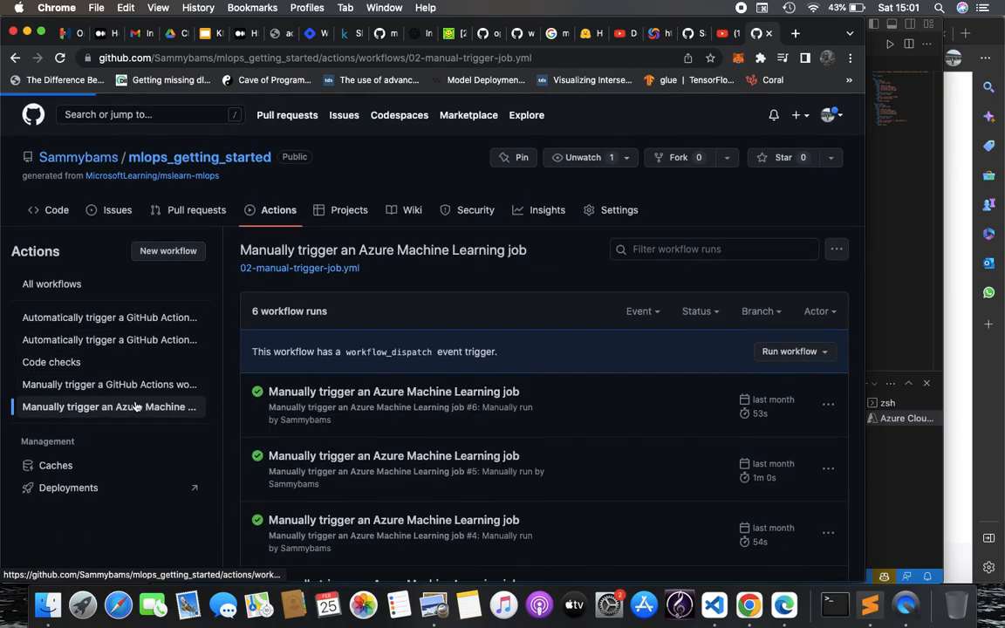
left_click(150, 341)
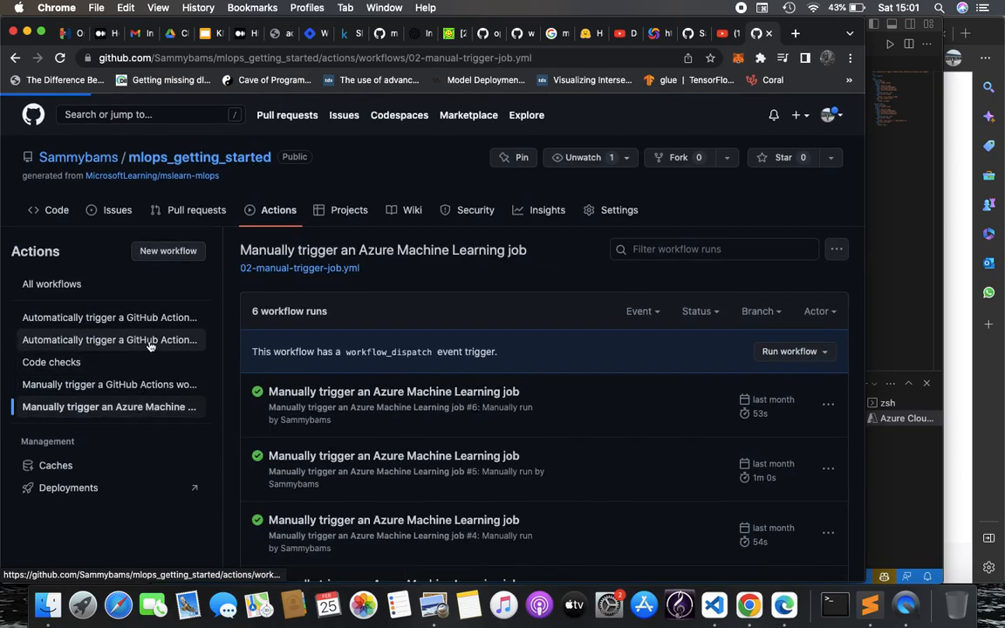
left_click(188, 319)
scroll(391, 427, "down", 5)
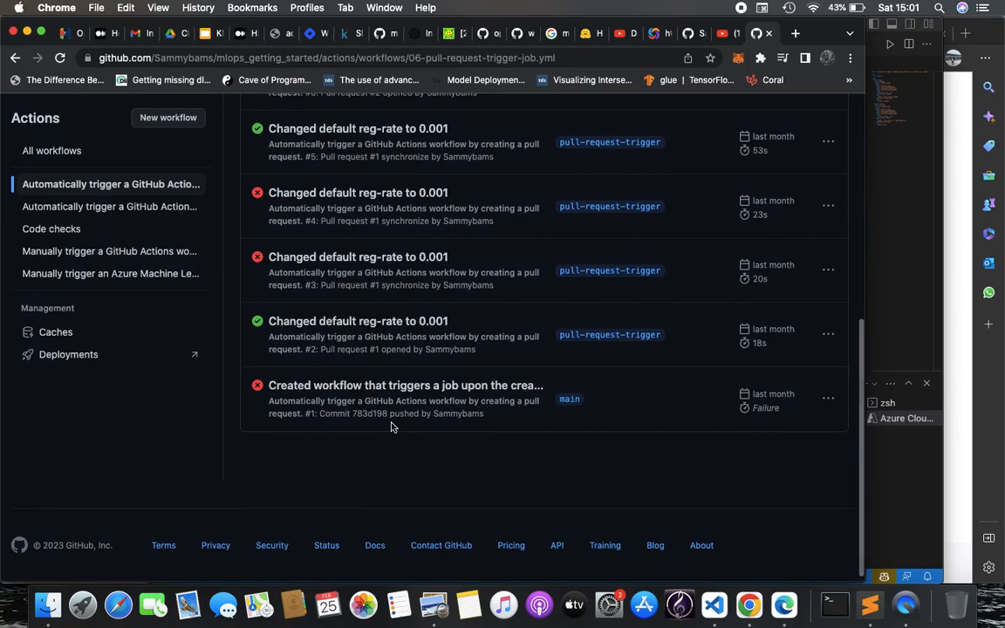
scroll(392, 428, "up", 5)
Show page 2 of the 08-trigger-job-on-push.yml run history
left_click(133, 206)
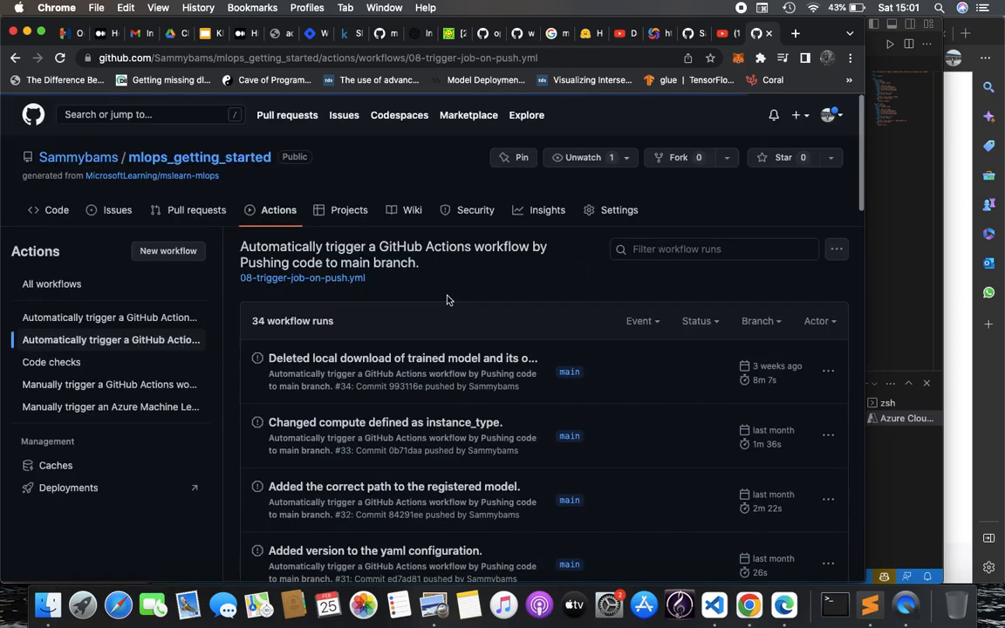
scroll(477, 375, "down", 10)
scroll(476, 377, "down", 8)
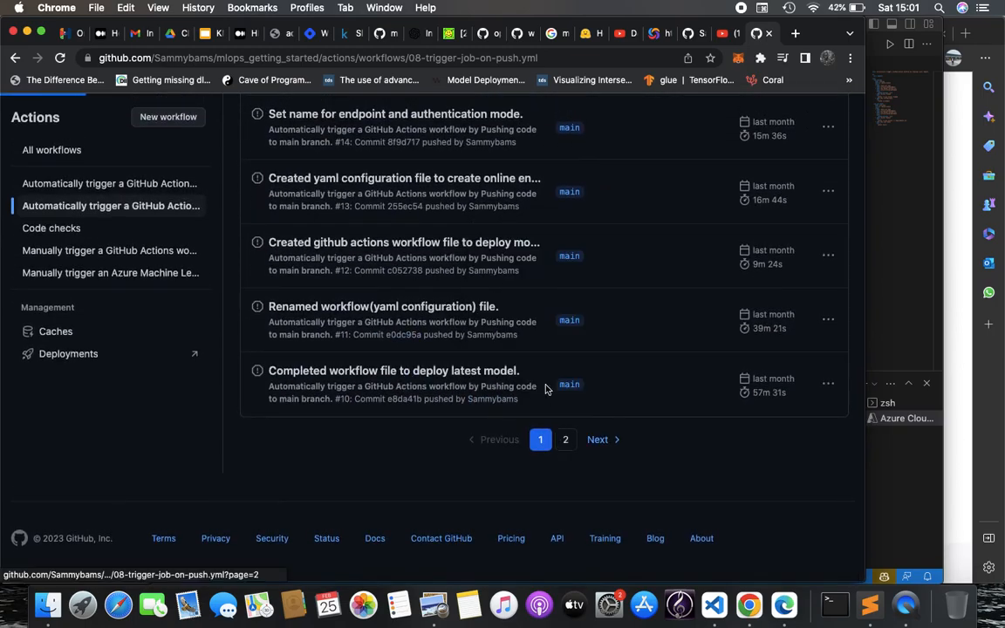
left_click(565, 442)
scroll(539, 314, "down", 5)
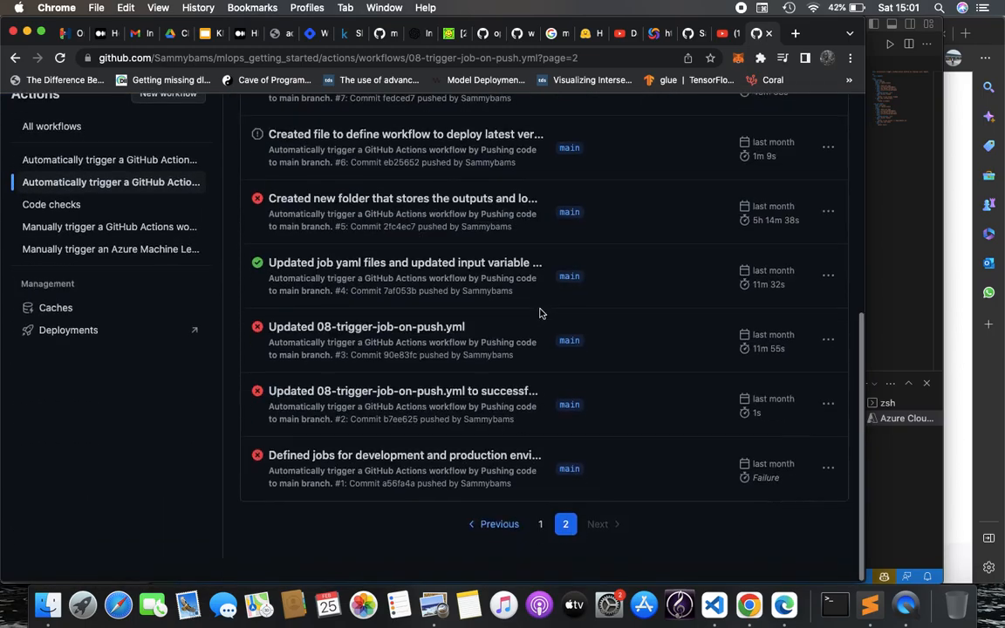
left_click(880, 314)
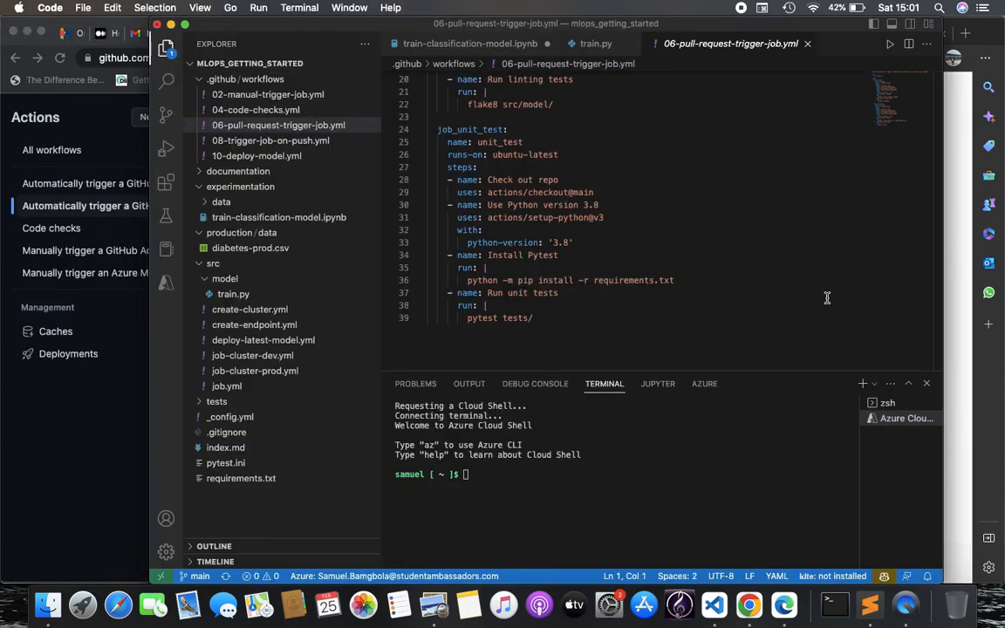
scroll(741, 251, "up", 9)
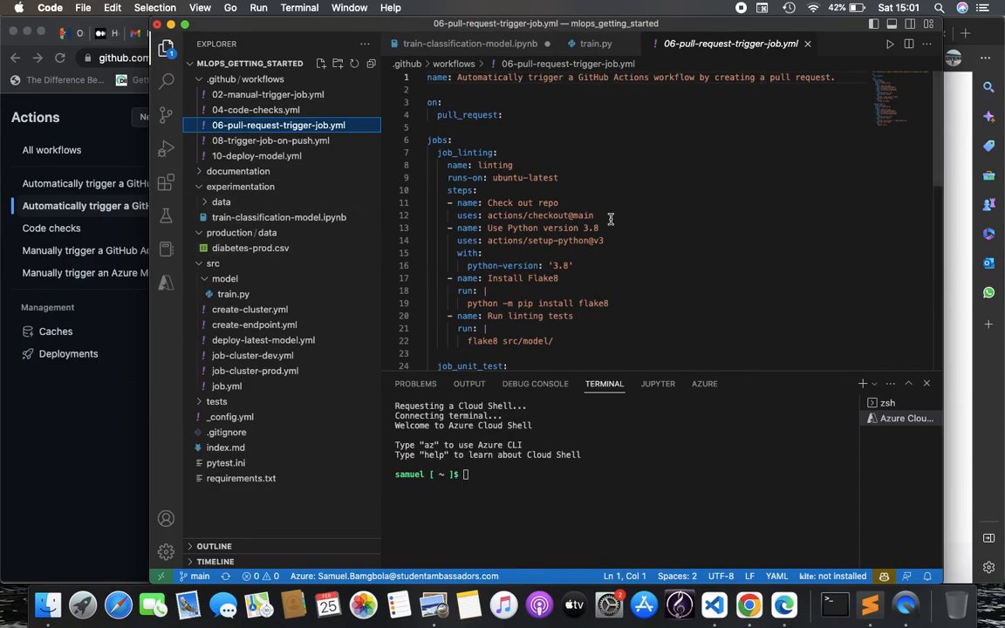
left_click(35, 435)
Check the successful 'Updated job yaml files' run, then list the pull-request-triggered workflow's runs
scroll(375, 314, "up", 1)
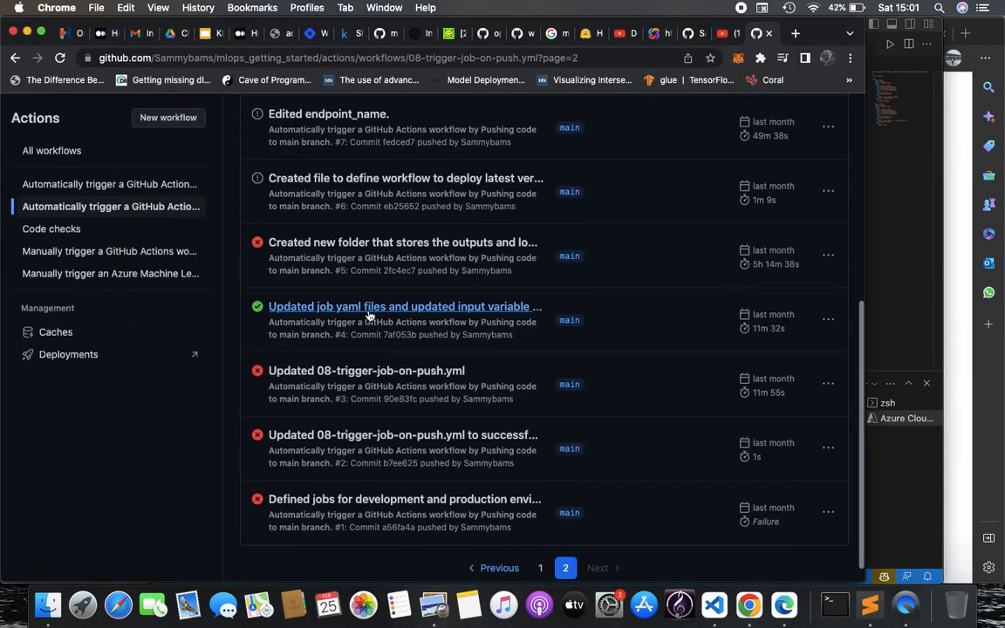
left_click(384, 308)
scroll(383, 306, "up", 1)
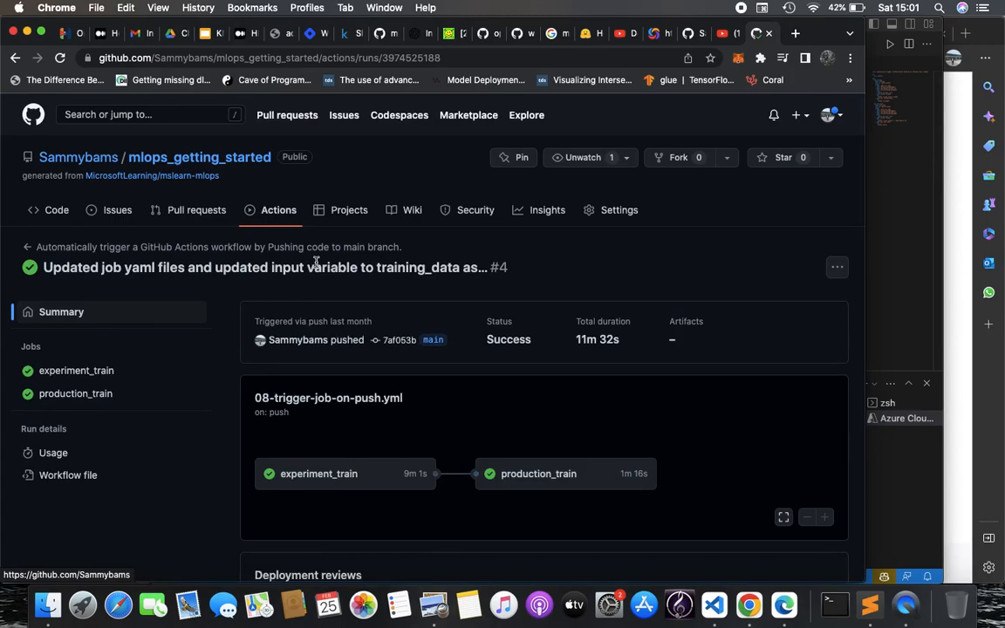
left_click(258, 215)
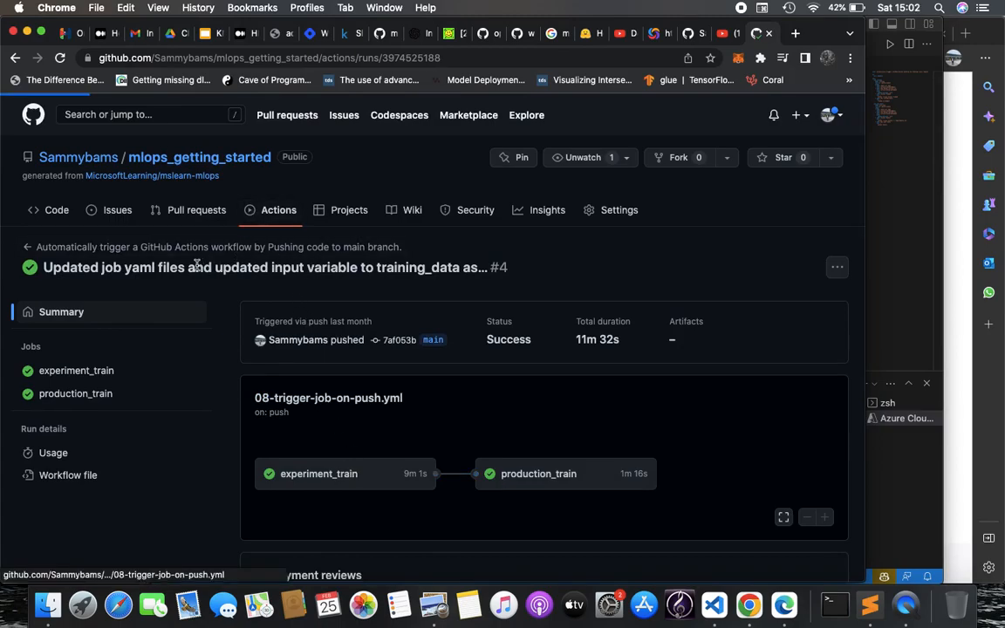
left_click(167, 321)
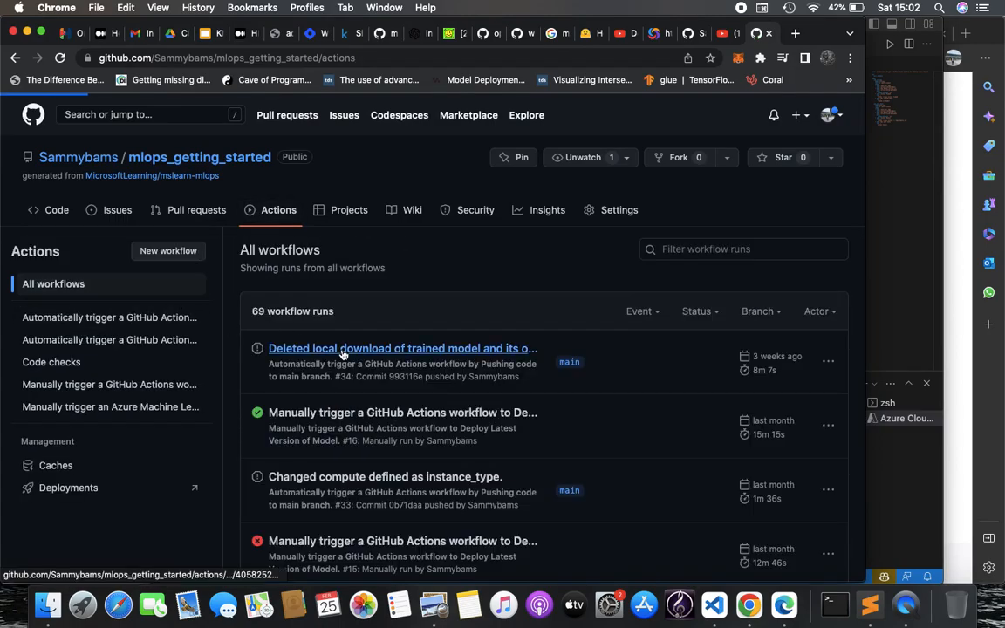
scroll(414, 410, "down", 5)
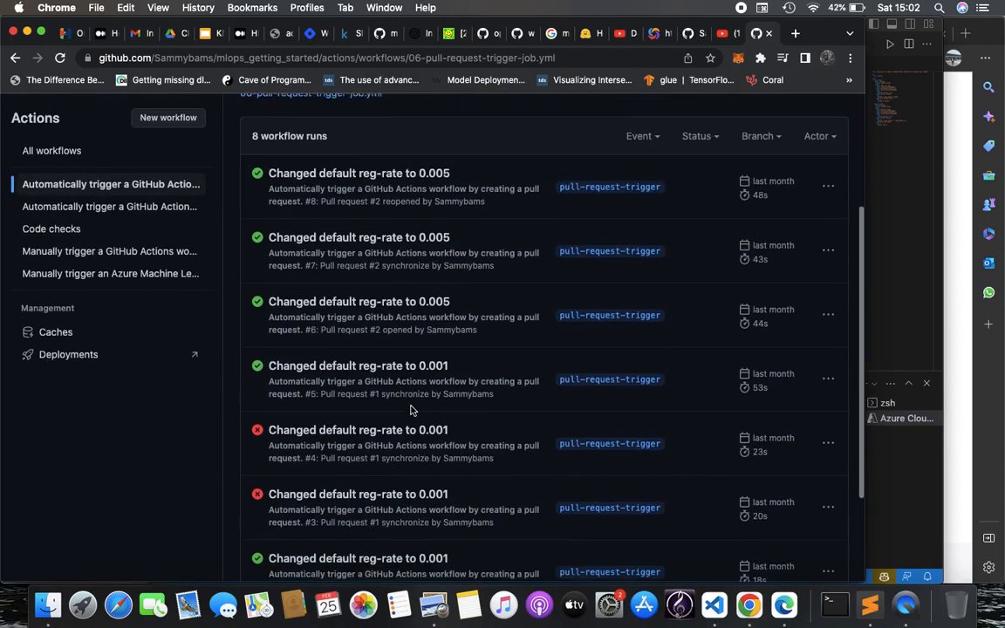
Read the Complete job and Placeholder step logs of the 'Changed default reg-rate to 0.001' run_pipeline job
left_click(422, 428)
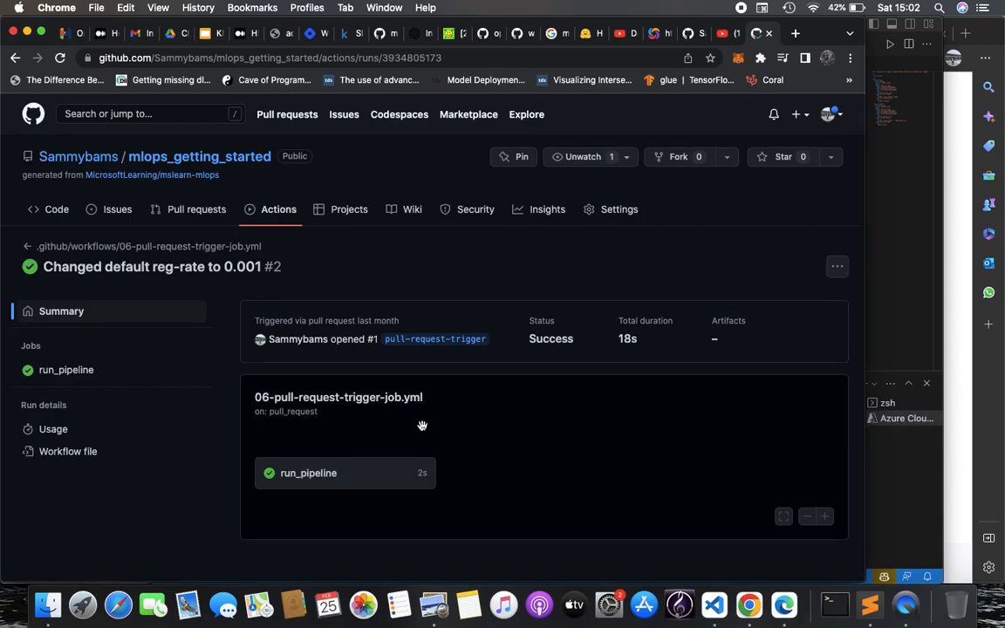
left_click(131, 375)
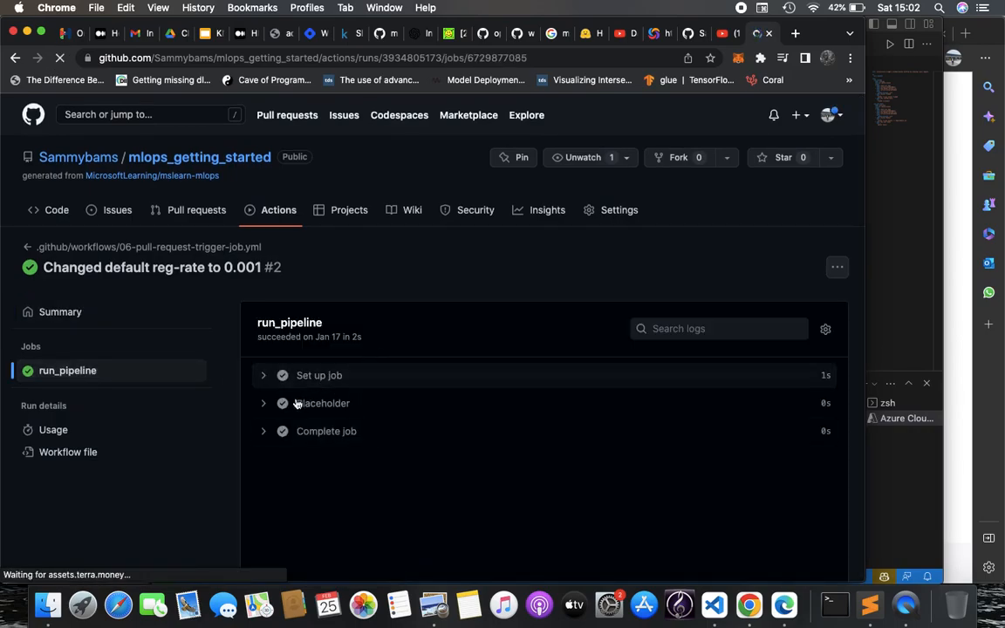
scroll(271, 438, "down", 1)
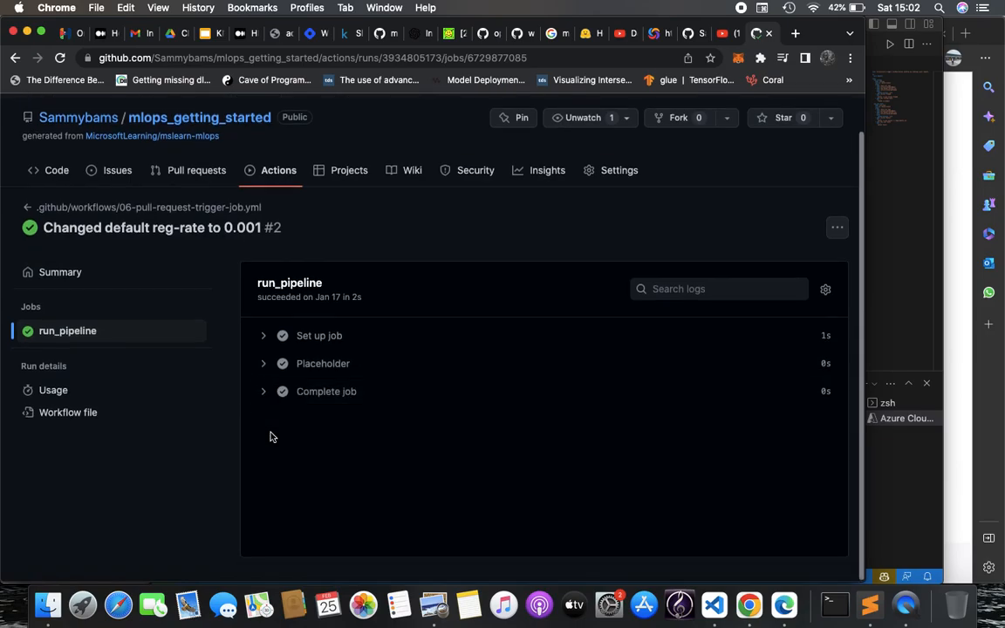
left_click(265, 386)
left_click(264, 359)
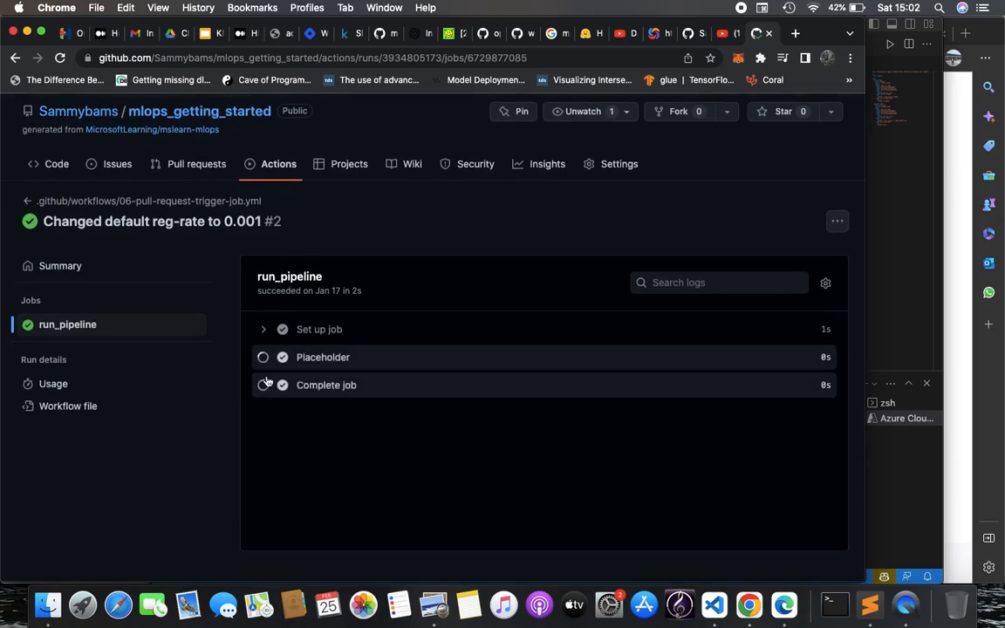
scroll(292, 393, "down", 1)
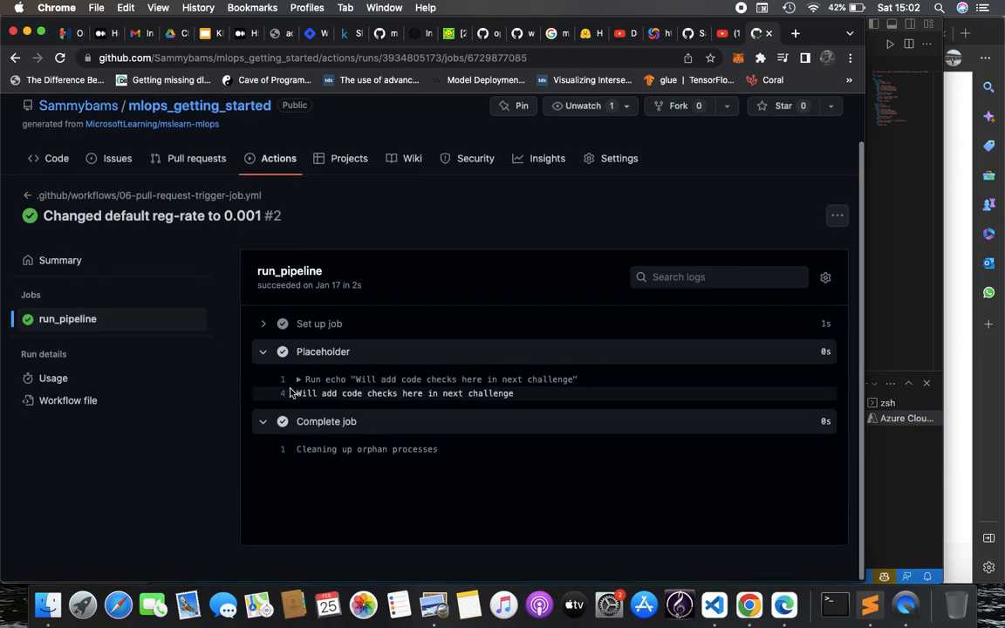
scroll(284, 447, "up", 1)
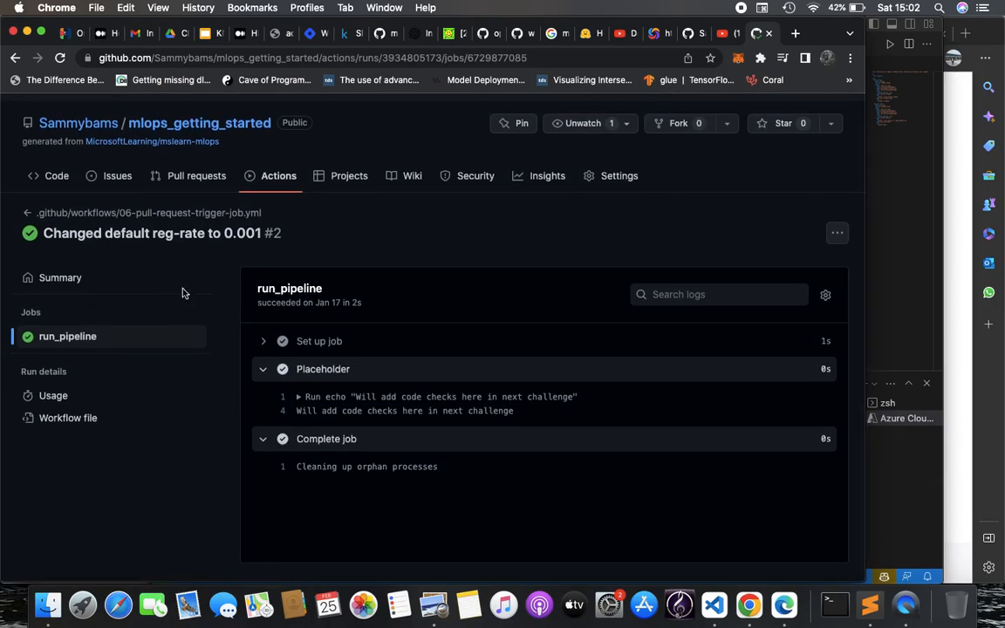
left_click(57, 176)
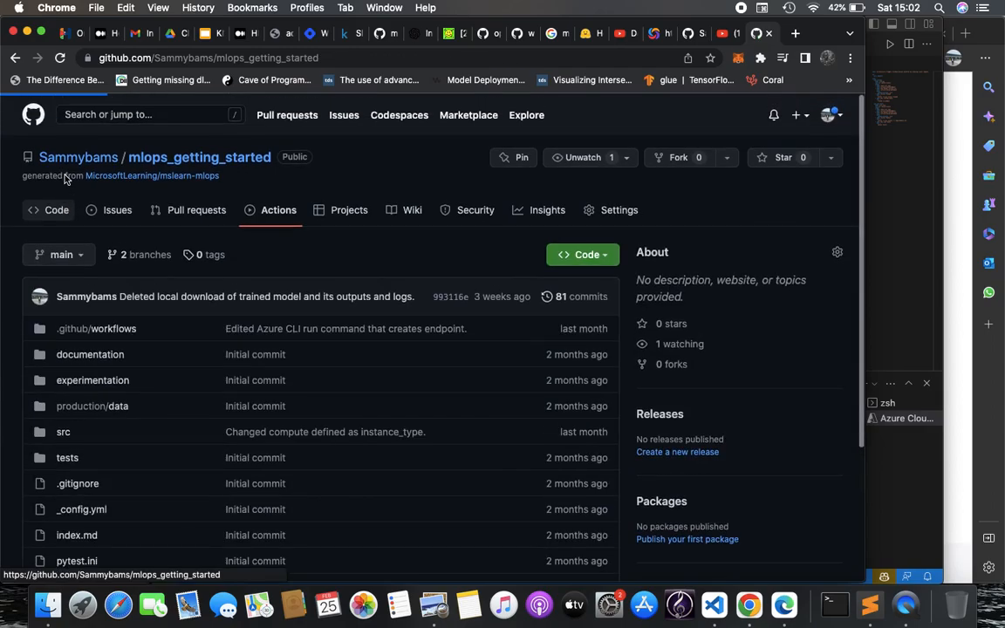
Switch to the pull-request-trigger branch and list the repository's closed pull requests
left_click(59, 254)
left_click(89, 389)
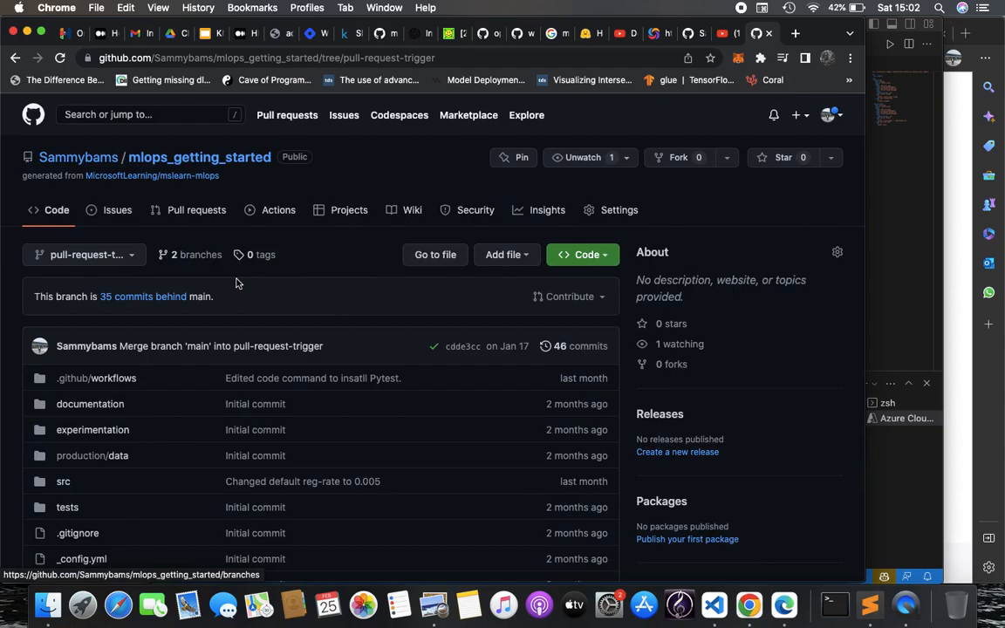
left_click(212, 215)
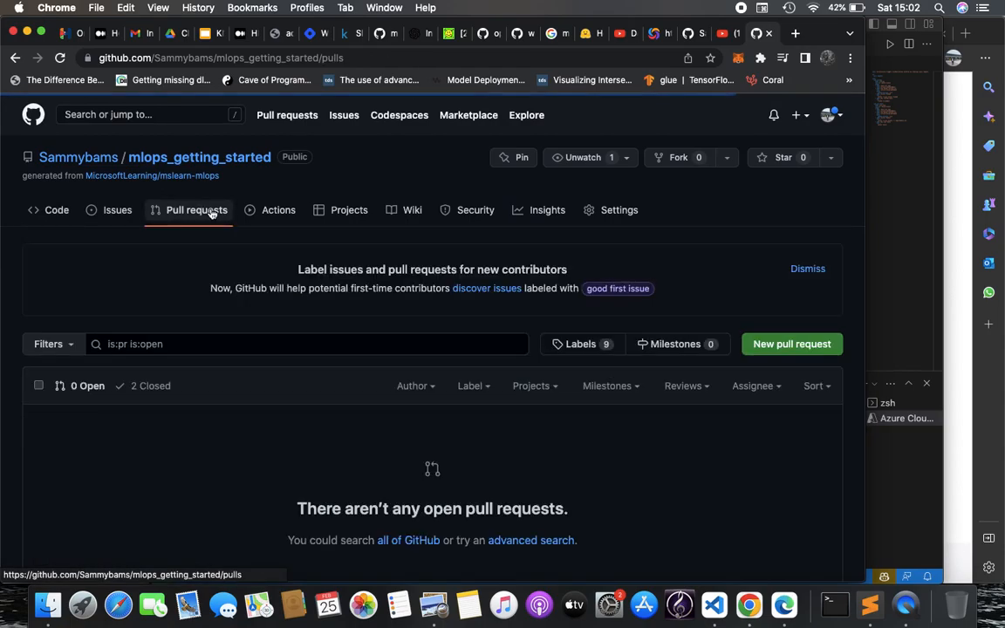
scroll(332, 225, "down", 2)
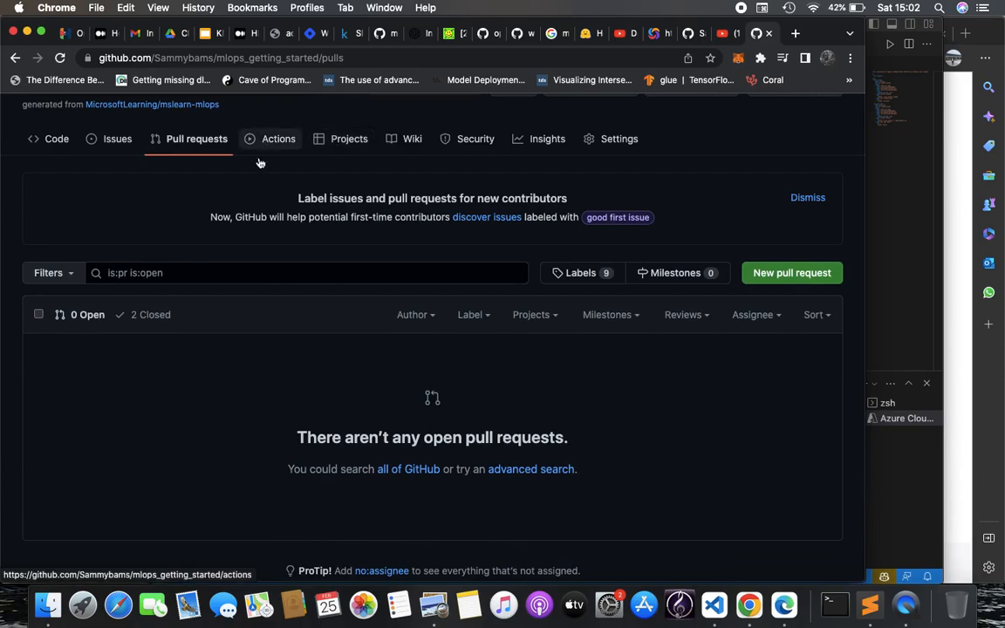
left_click(153, 320)
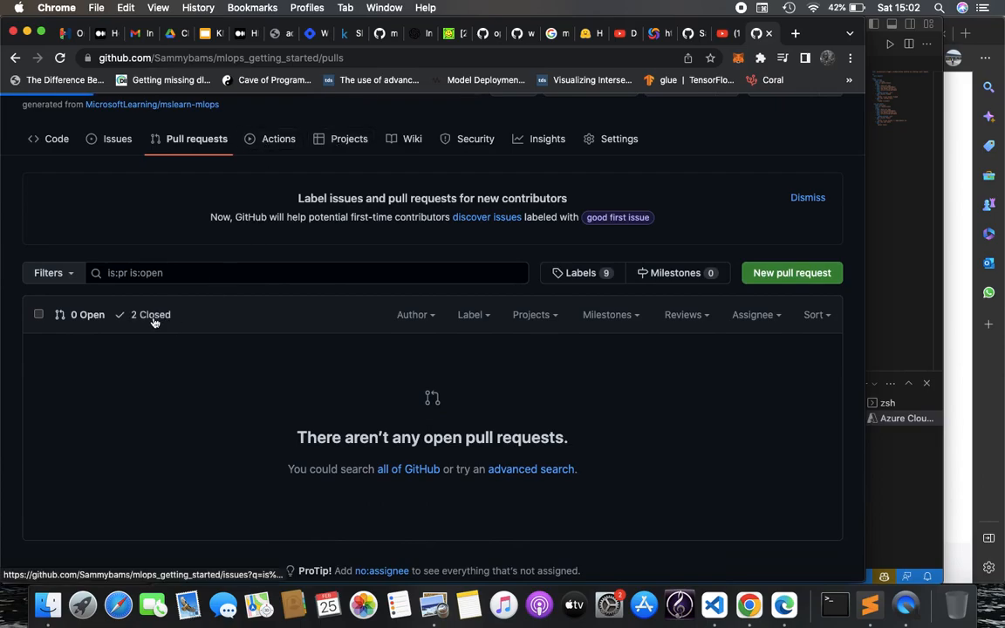
Review pull request #1 and its reg-rate 0.001 commit diff, then view all workflow runs
scroll(174, 428, "down", 1)
left_click(182, 435)
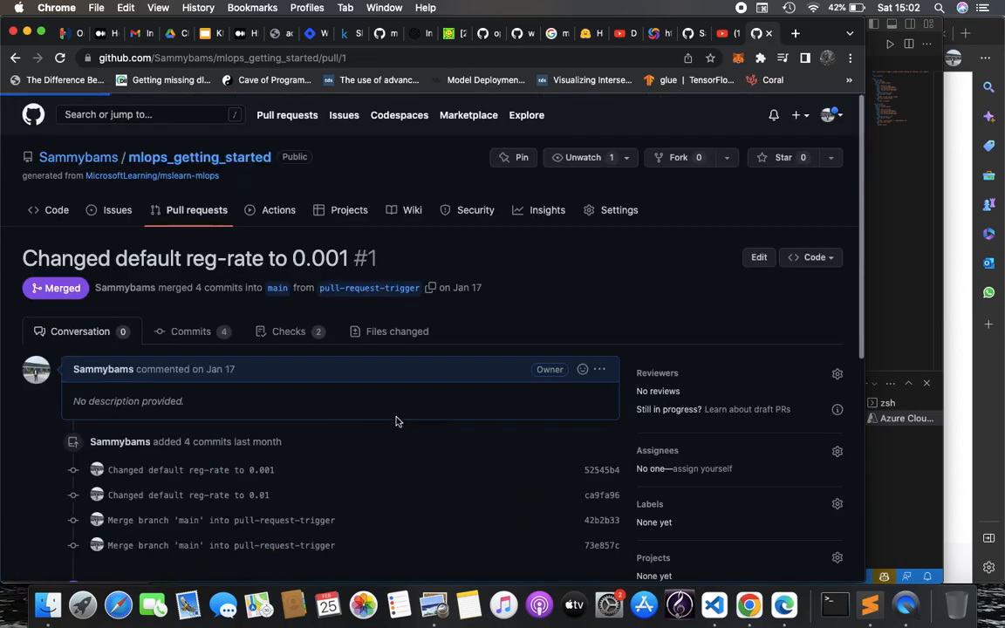
scroll(396, 421, "down", 5)
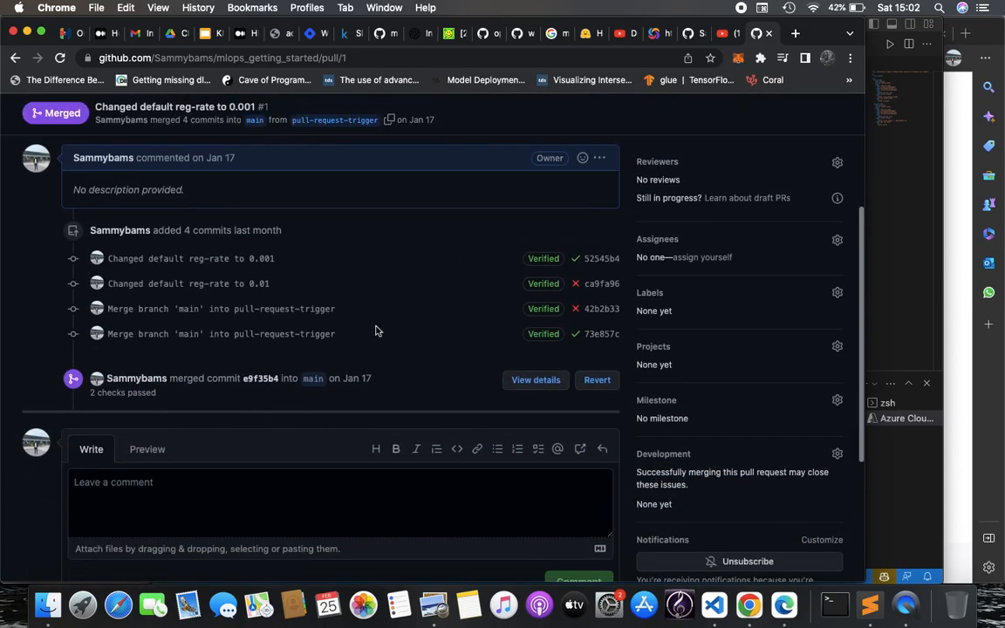
scroll(211, 327, "up", 1)
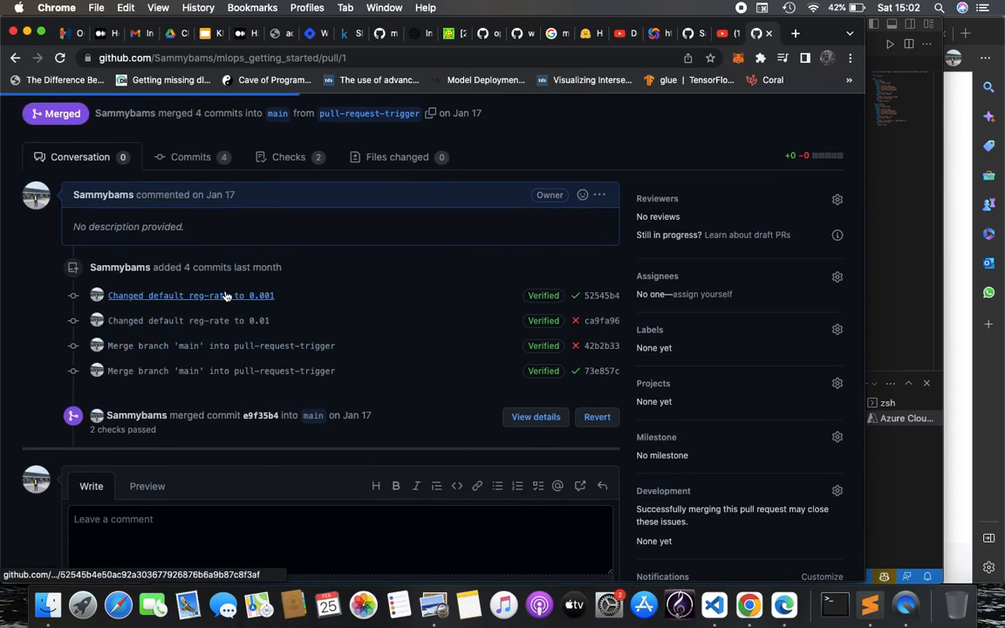
left_click(226, 297)
scroll(225, 292, "down", 2)
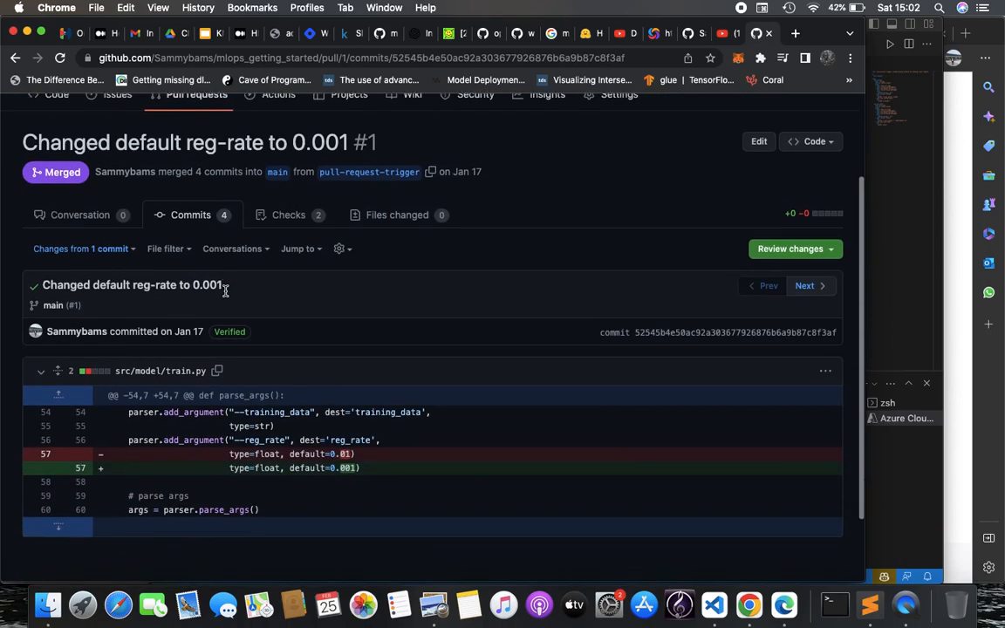
scroll(242, 381, "up", 3)
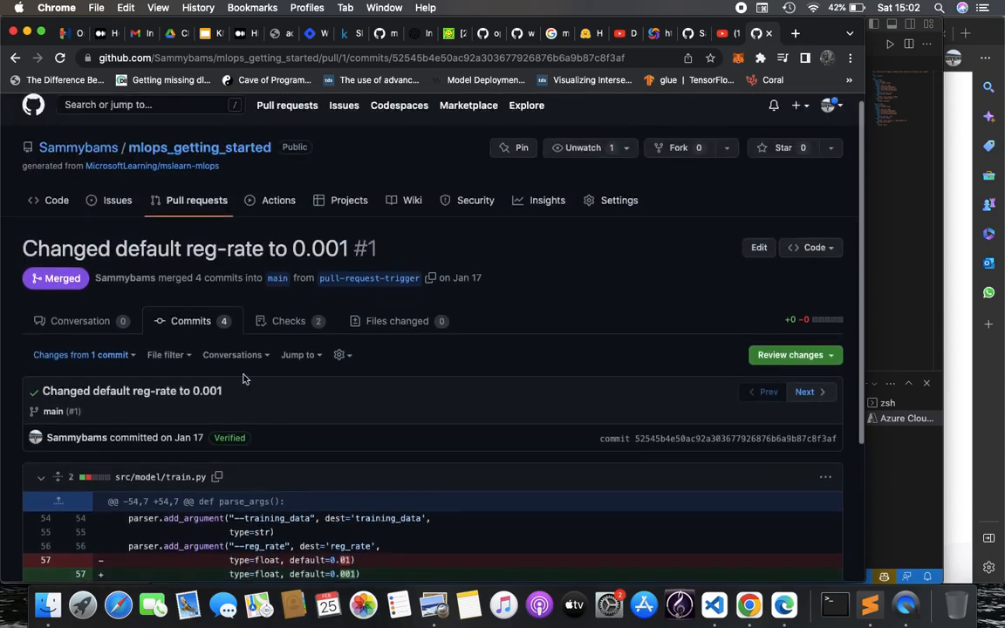
left_click(289, 203)
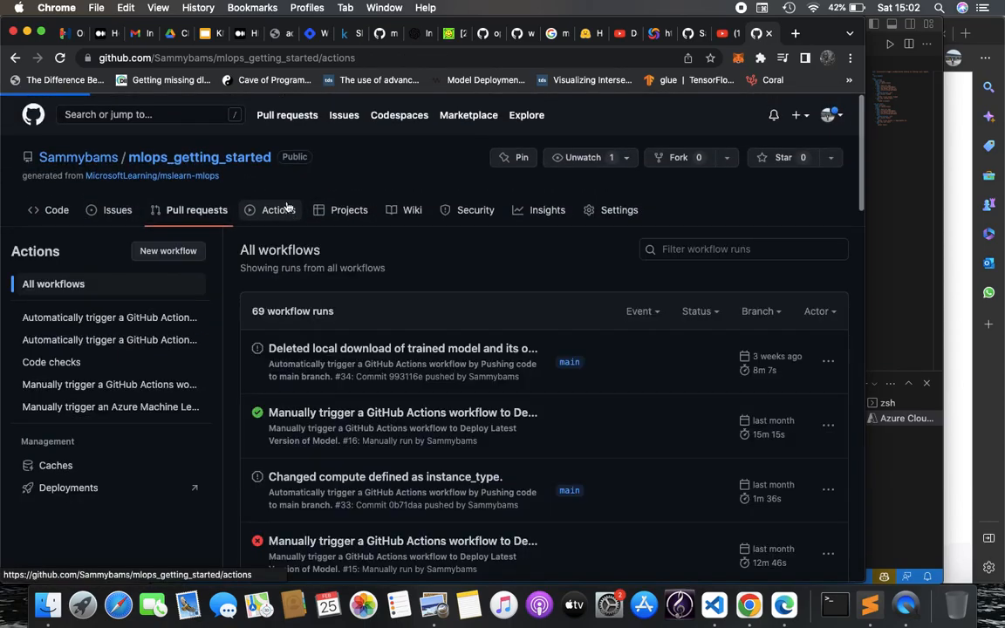
Scan the pull-request-triggered workflow's eight runs, three failed, then return to the repository code
left_click(156, 341)
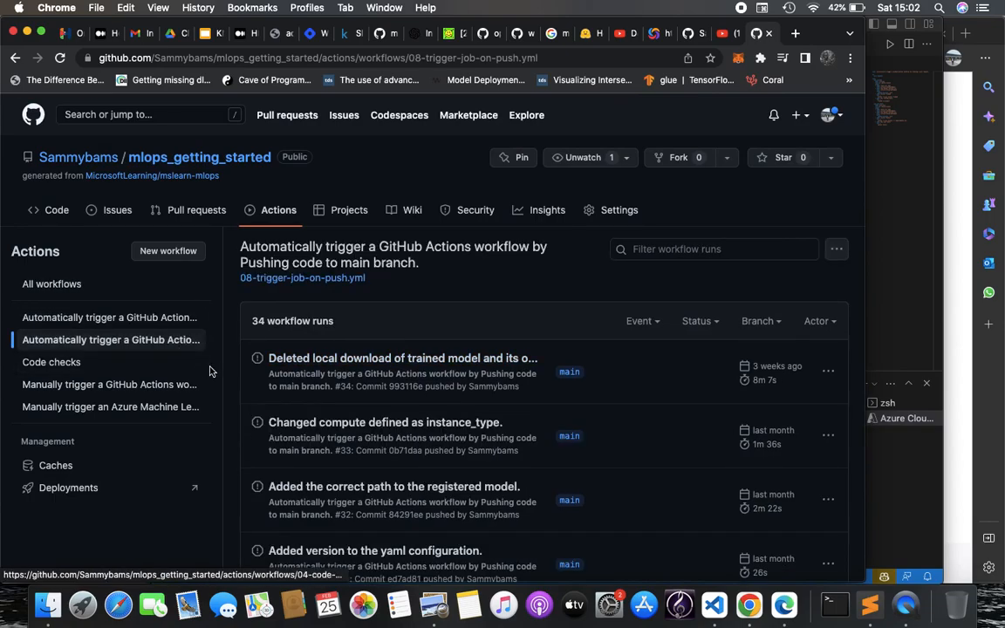
left_click(165, 320)
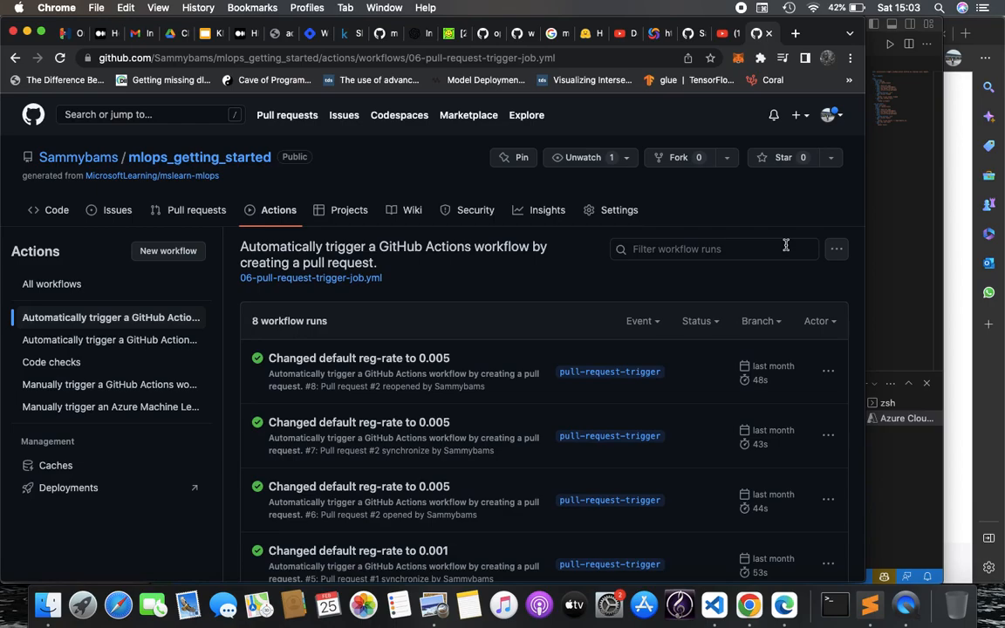
scroll(785, 245, "down", 5)
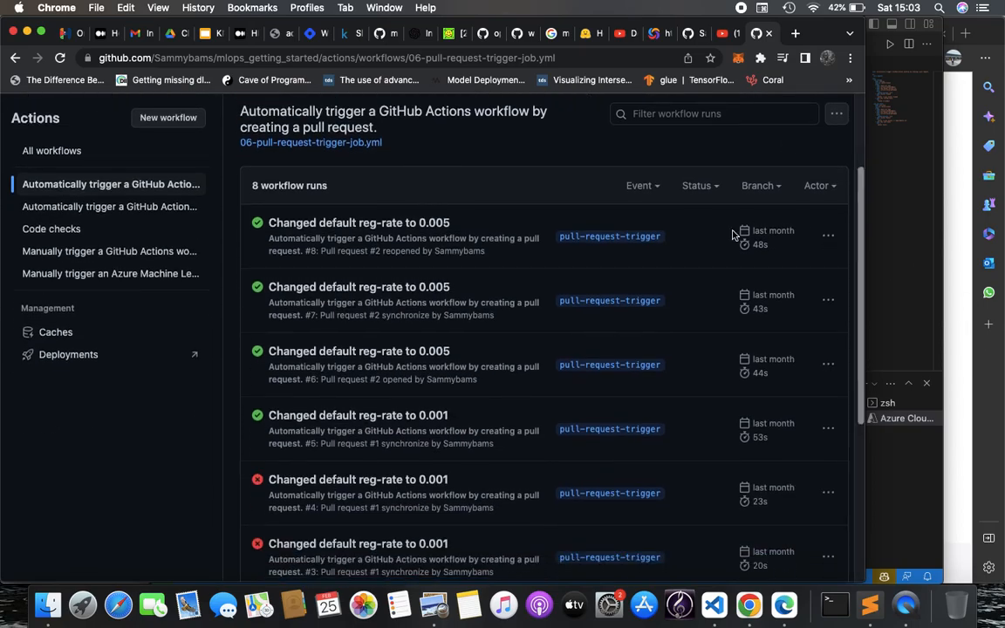
scroll(510, 360, "down", 3)
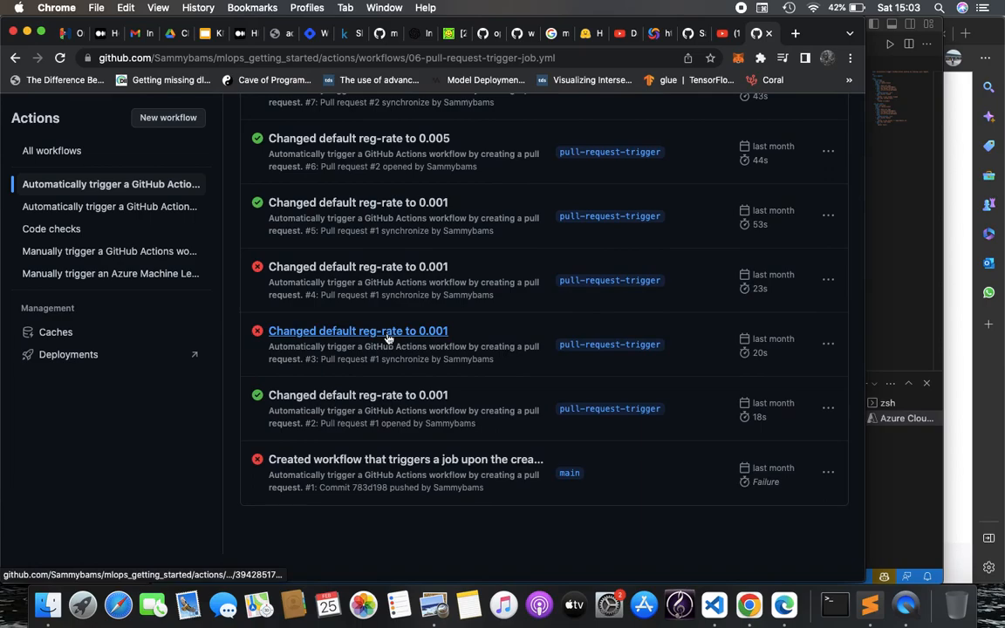
scroll(388, 336, "up", 1)
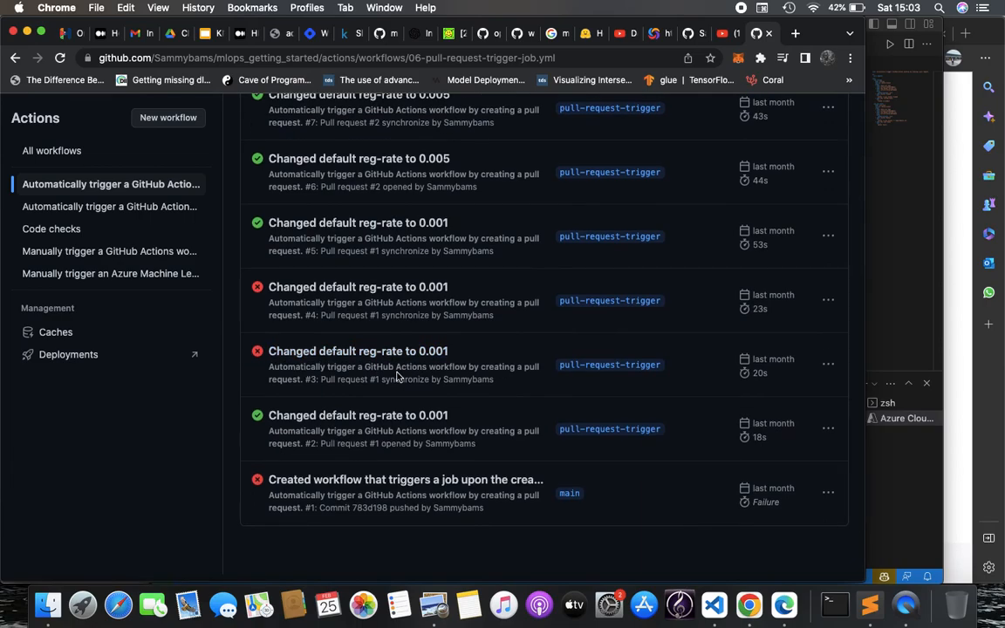
scroll(397, 376, "up", 3)
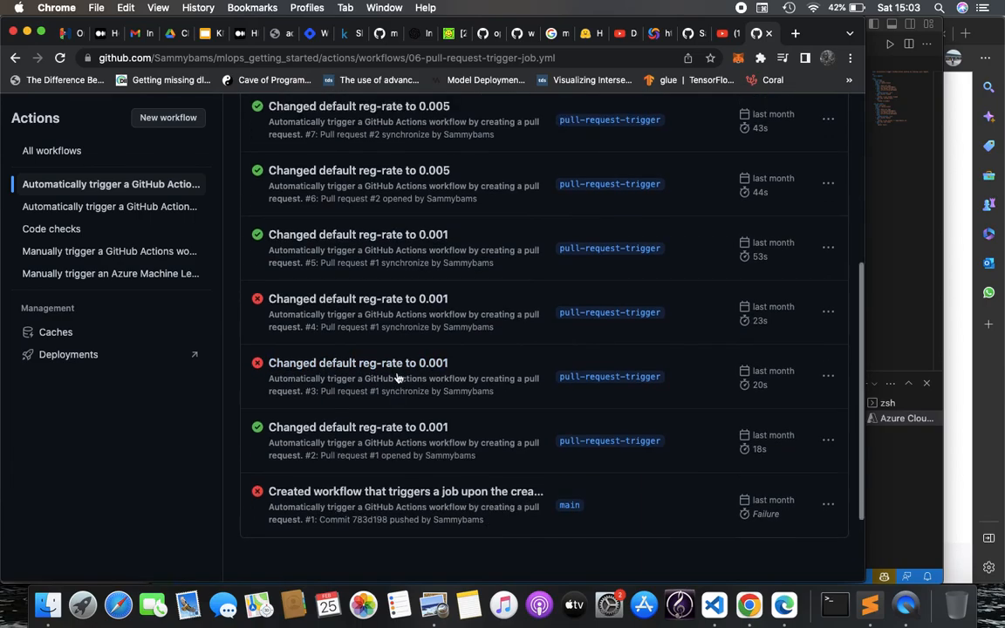
scroll(83, 251, "up", 10)
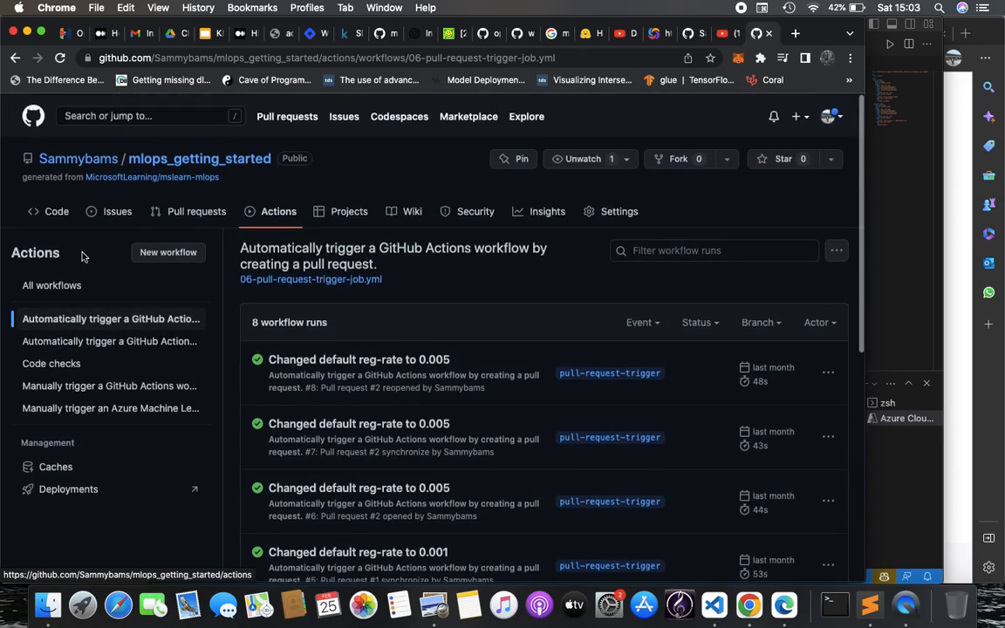
left_click(57, 209)
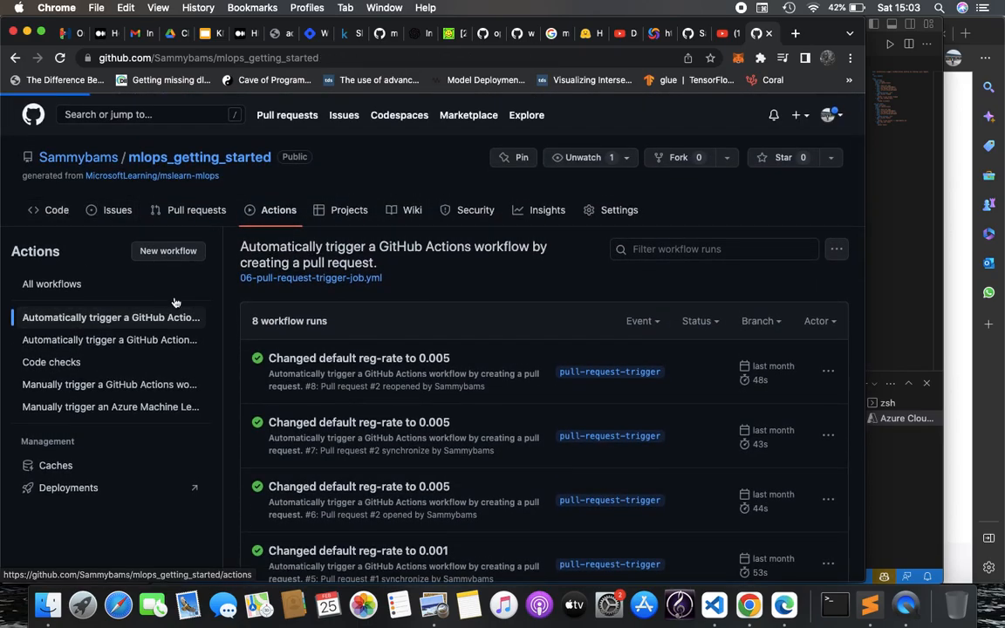
scroll(186, 334, "down", 3)
View the pull-request-trigger branch, 35 commits behind main, then list all 69 workflow runs
scroll(173, 340, "up", 3)
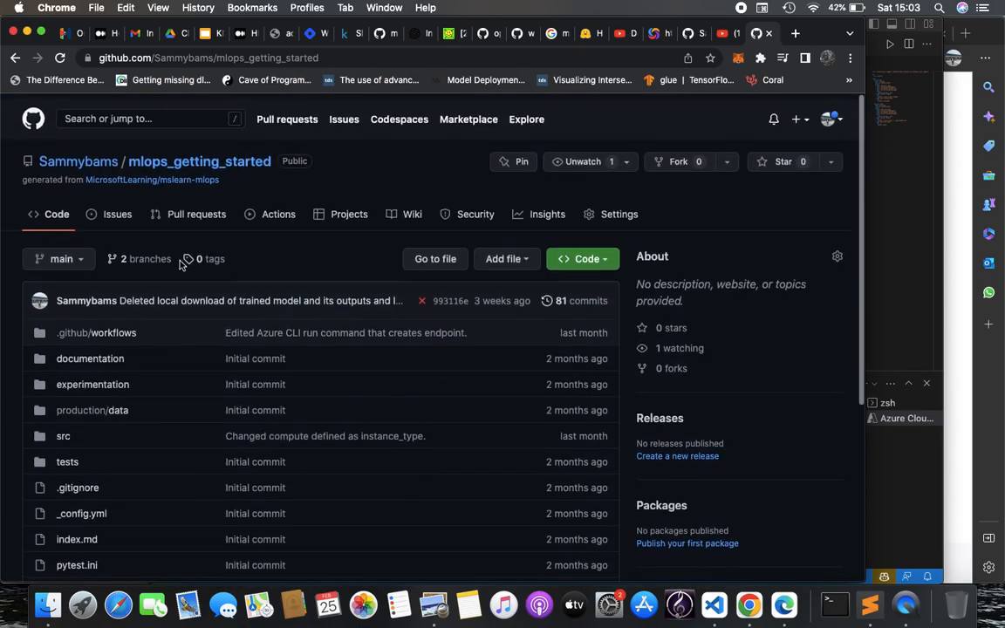
left_click(58, 254)
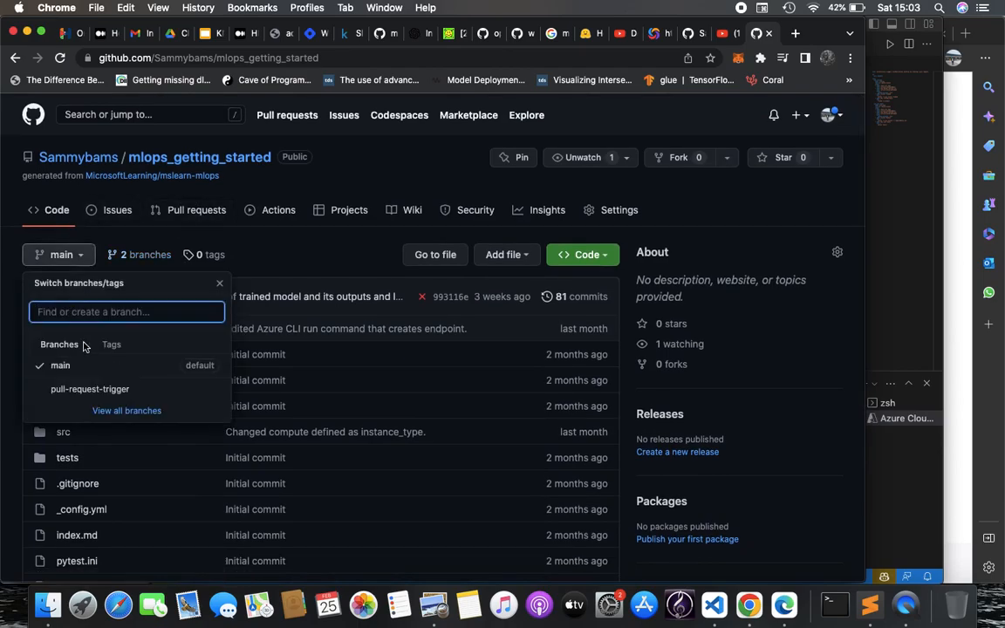
left_click(85, 392)
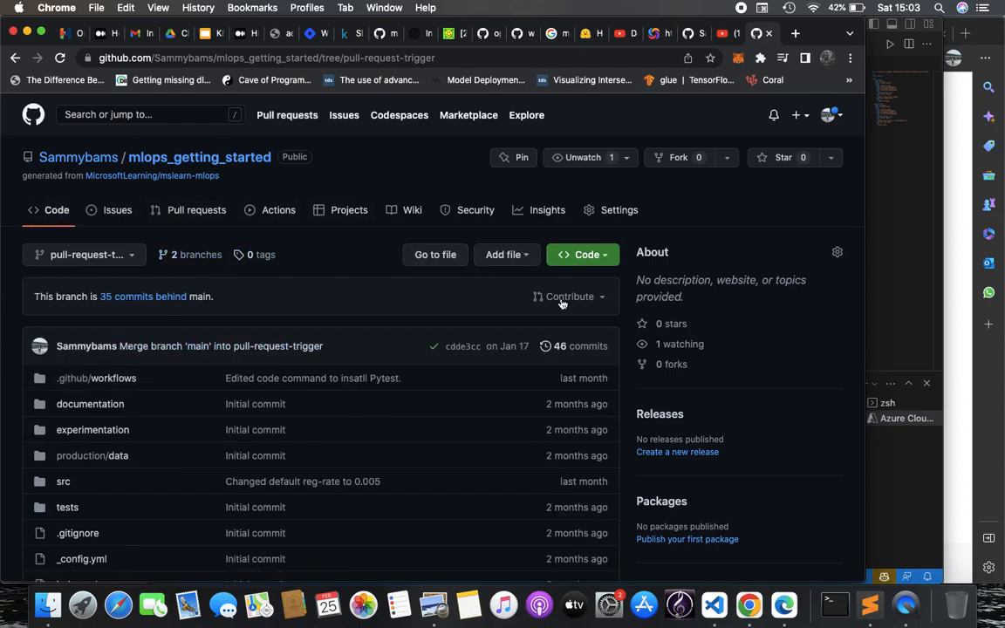
left_click(279, 216)
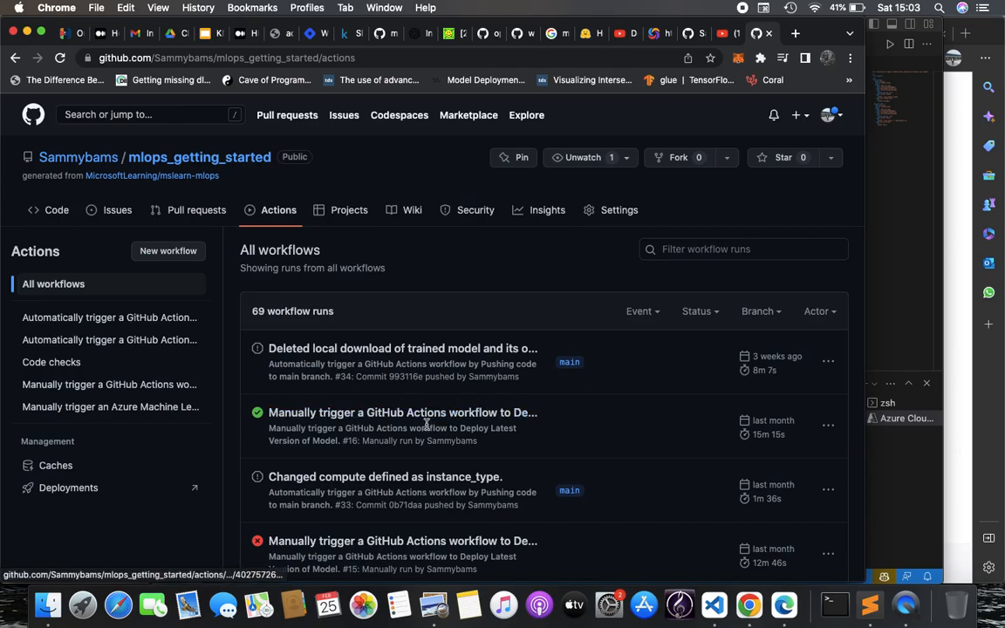
Filter to the pull-request-triggered workflow and open its run #5
left_click(179, 339)
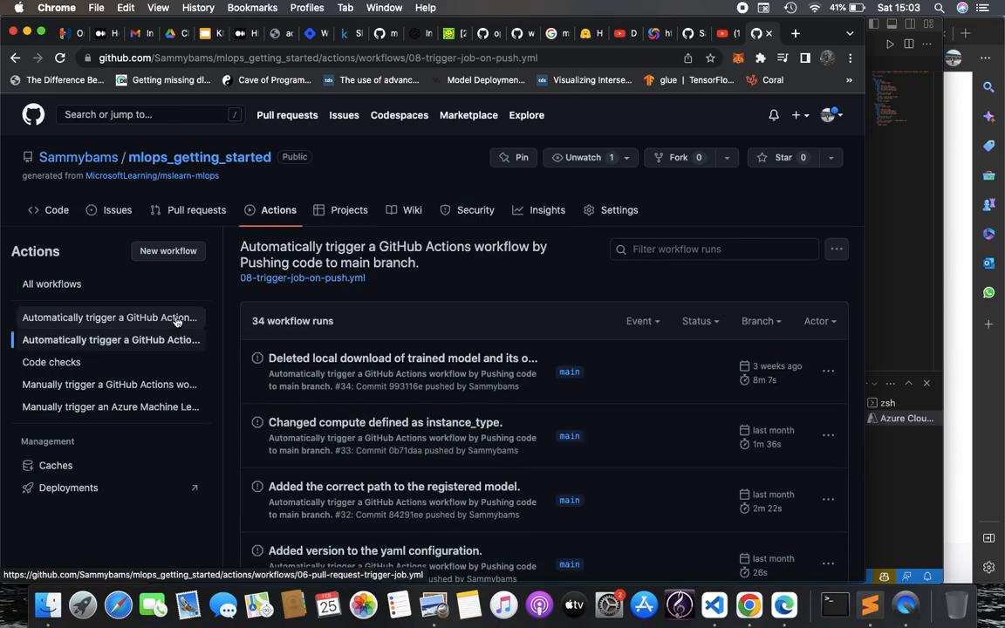
left_click(175, 319)
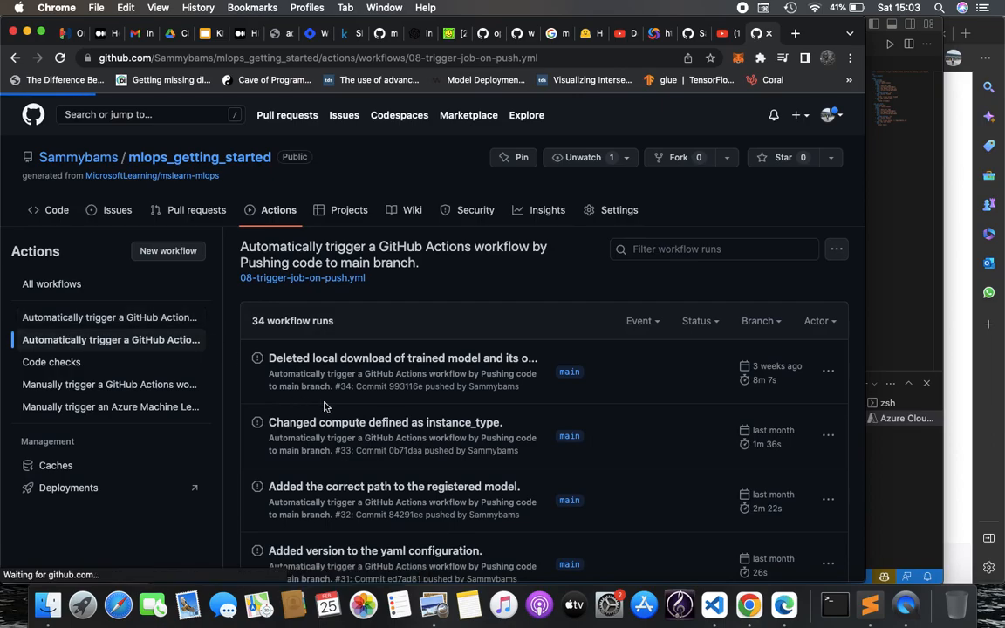
scroll(472, 417, "down", 3)
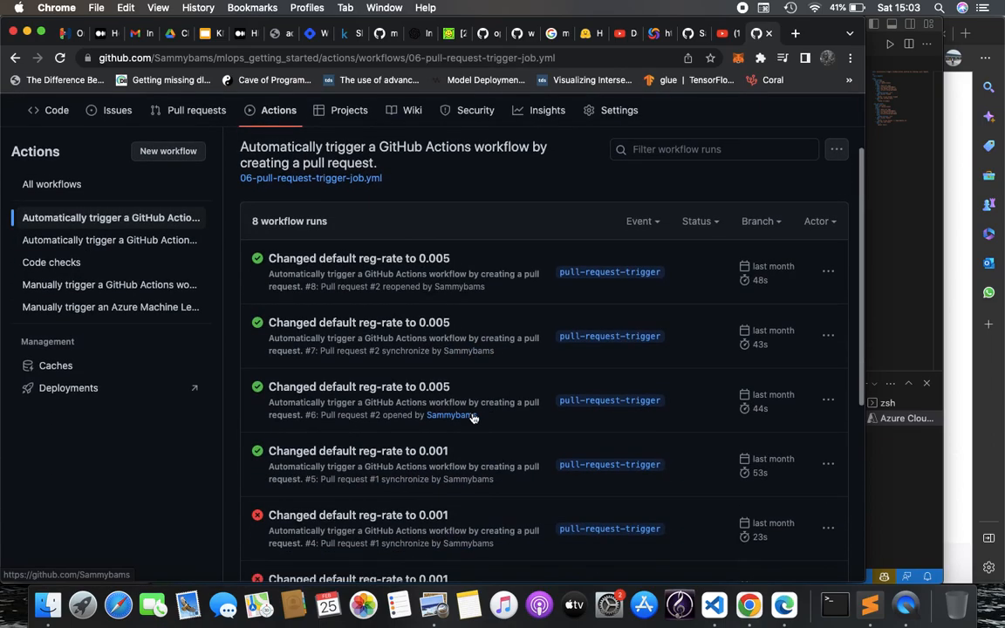
left_click(415, 453)
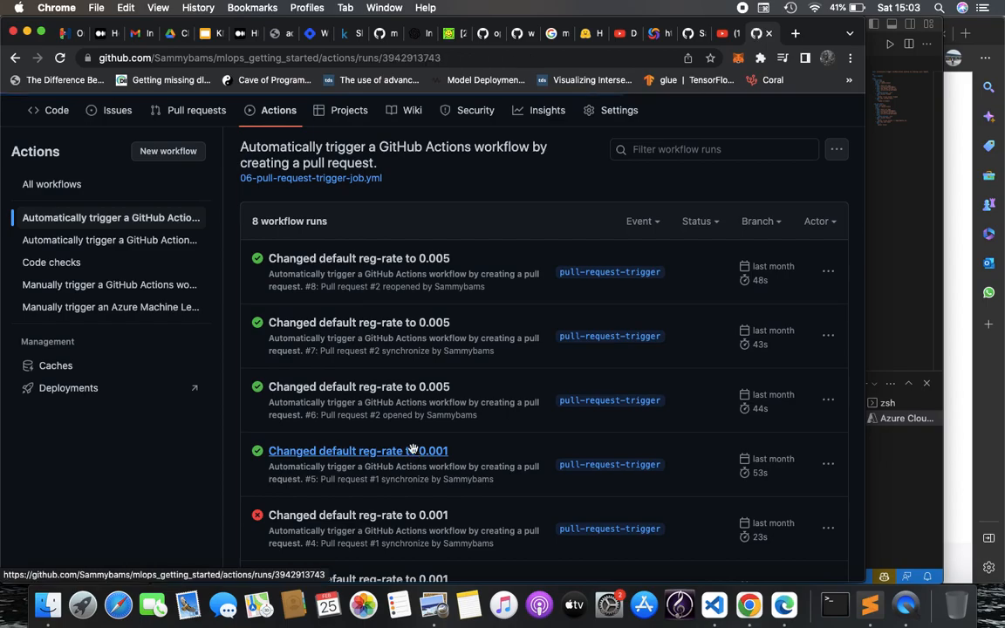
Inspect the linting job's 'Run linting tests' flake8 log and the Post Use Python version 3.8 step
left_click(141, 376)
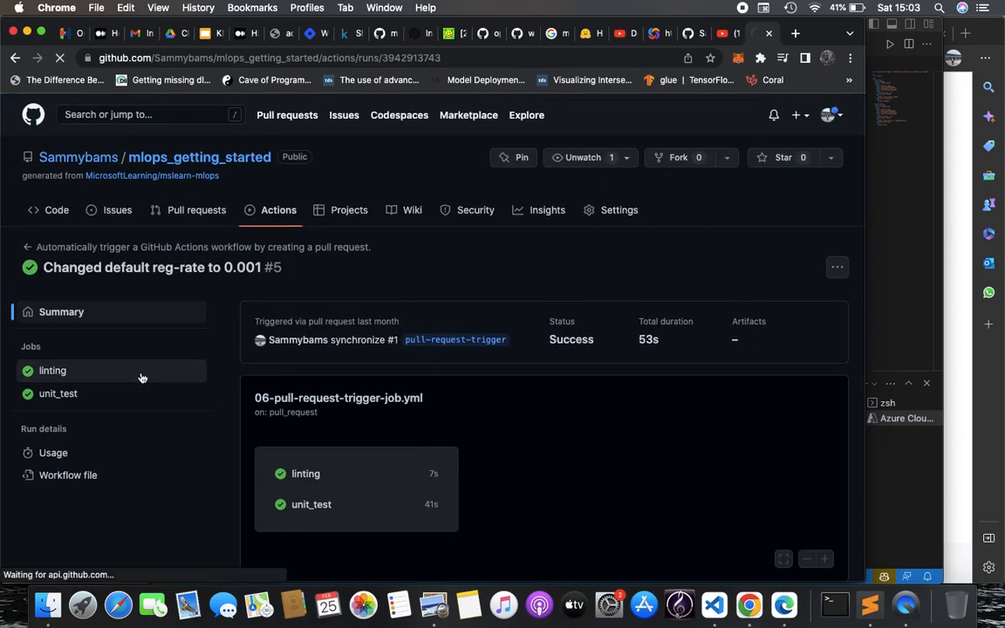
scroll(314, 431, "down", 1)
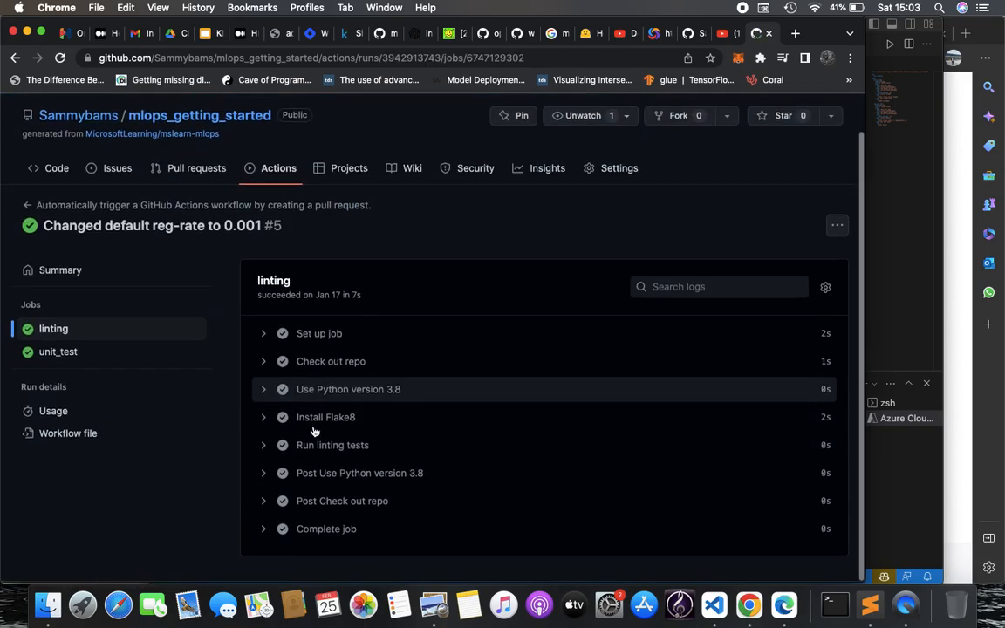
left_click(266, 446)
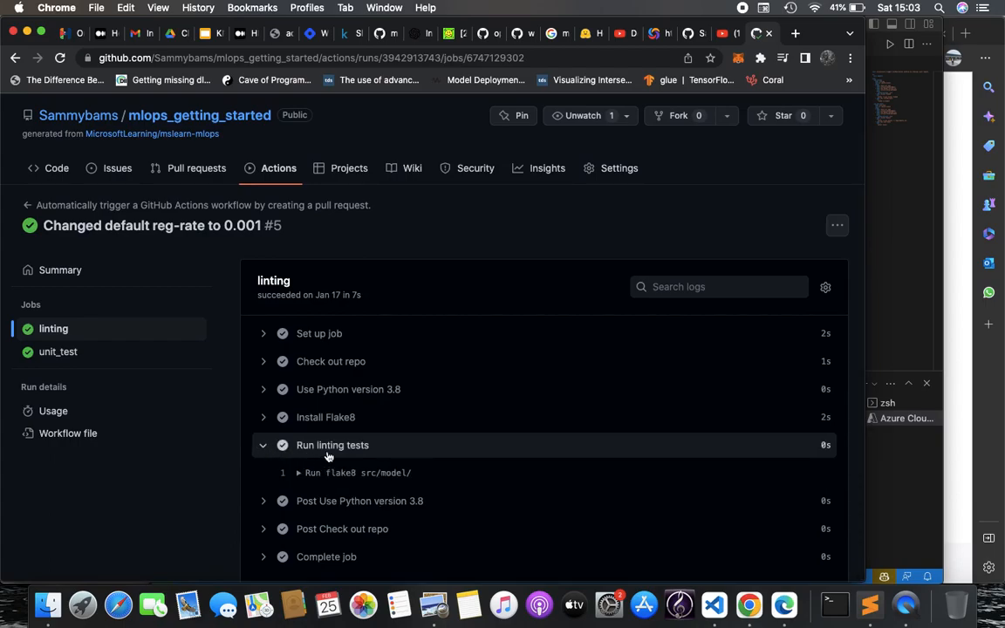
scroll(330, 456, "down", 1)
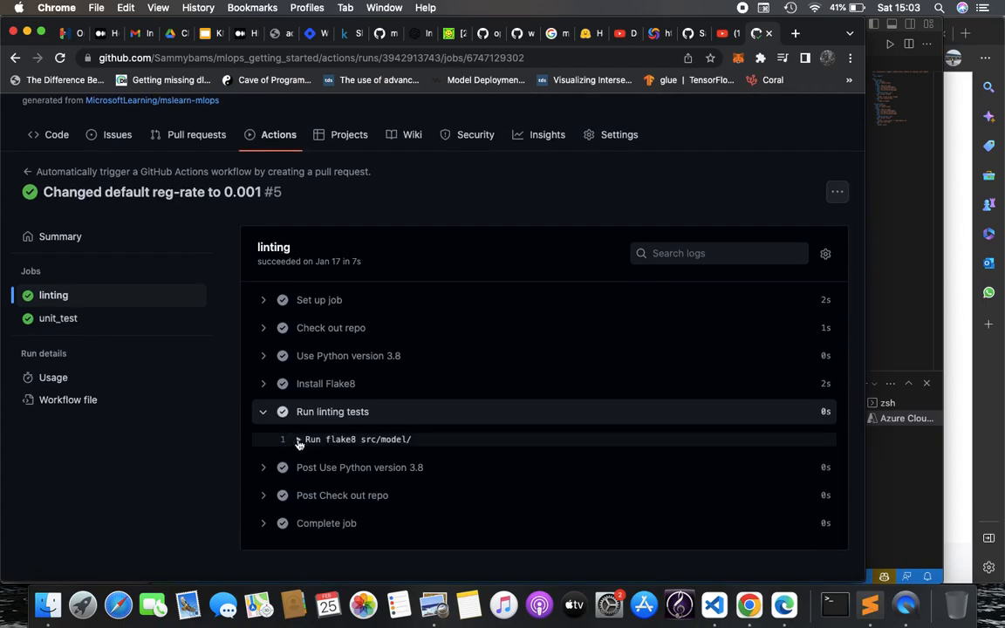
left_click(299, 441)
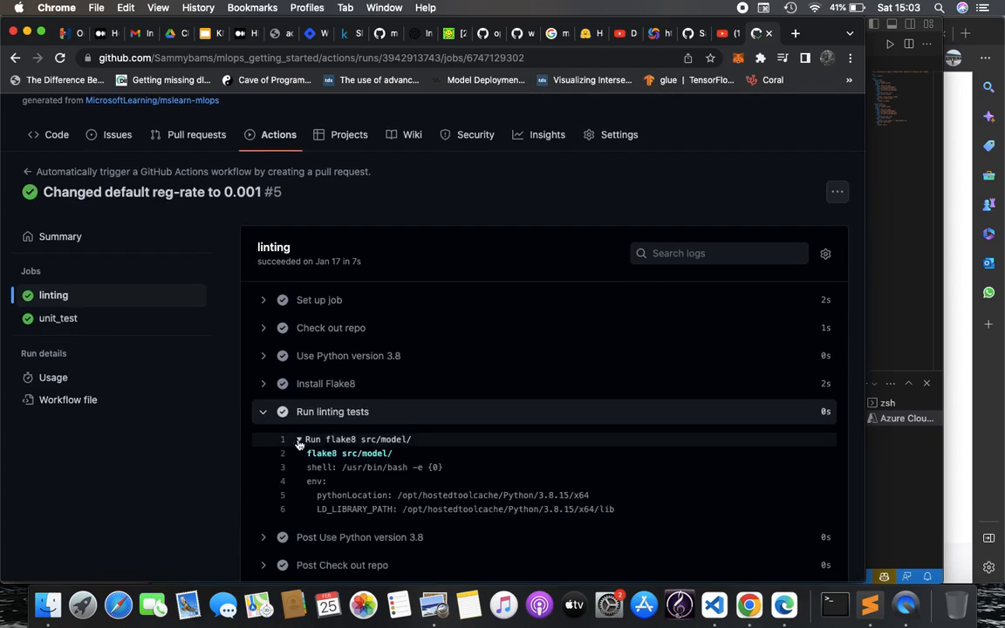
left_click(265, 537)
scroll(257, 466, "down", 2)
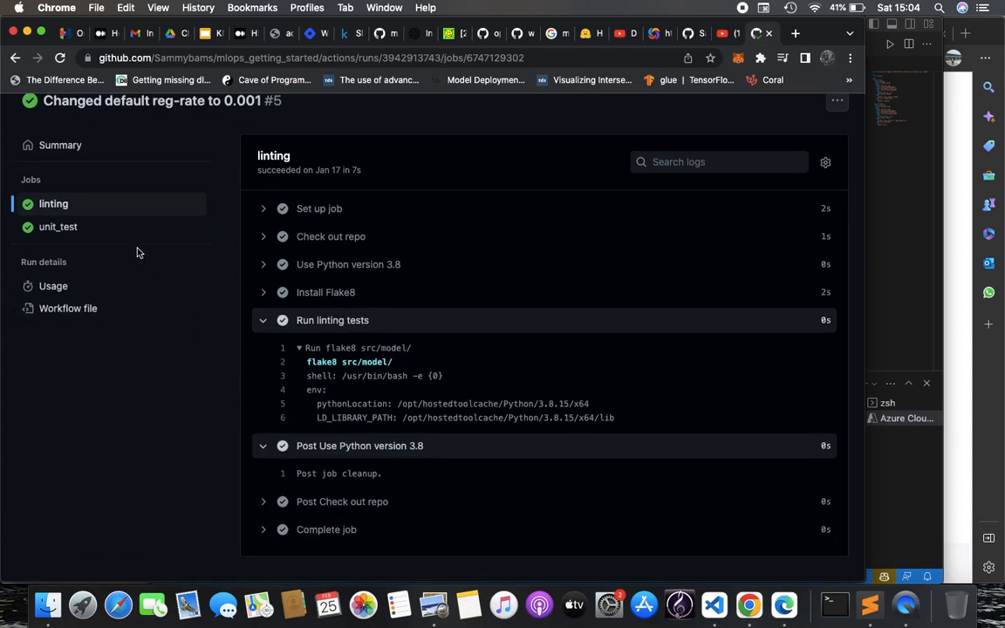
Review the unit_test job's steps, then compare with the workflow file in VS Code
left_click(110, 229)
scroll(392, 467, "down", 1)
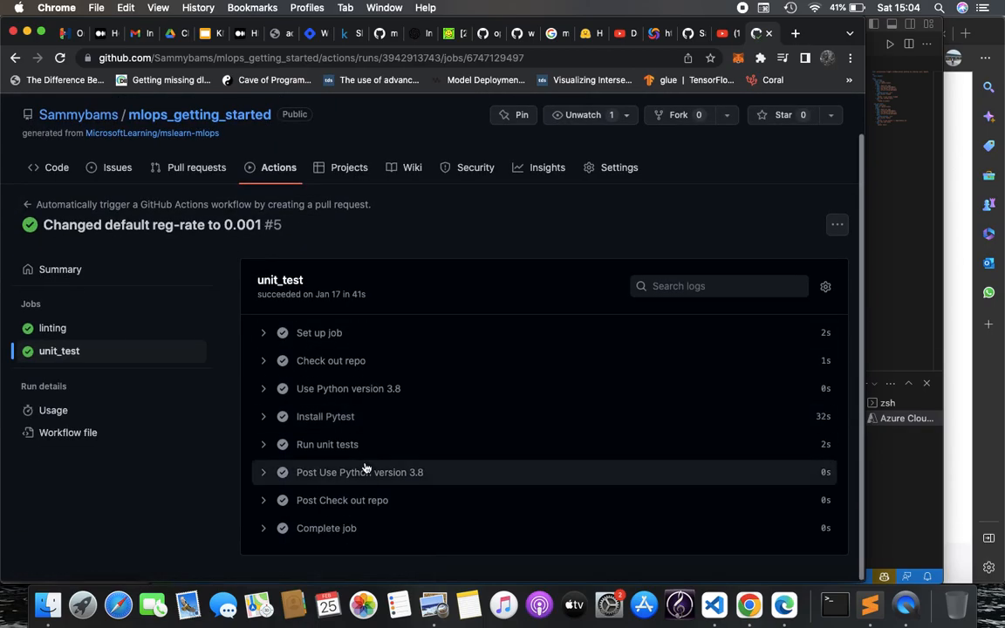
key("super+Tab")
Check the unit_test job's 'pytest tests/' line in 06-pull-request-trigger-job.yml, then return to the instructions in Edge
scroll(703, 275, "down", 5)
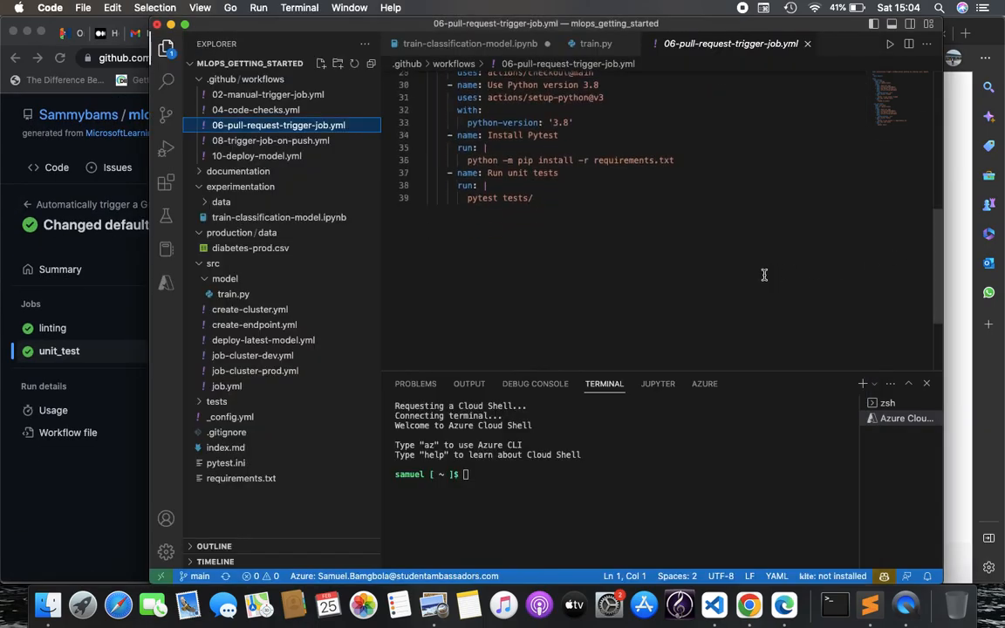
scroll(760, 275, "up", 2)
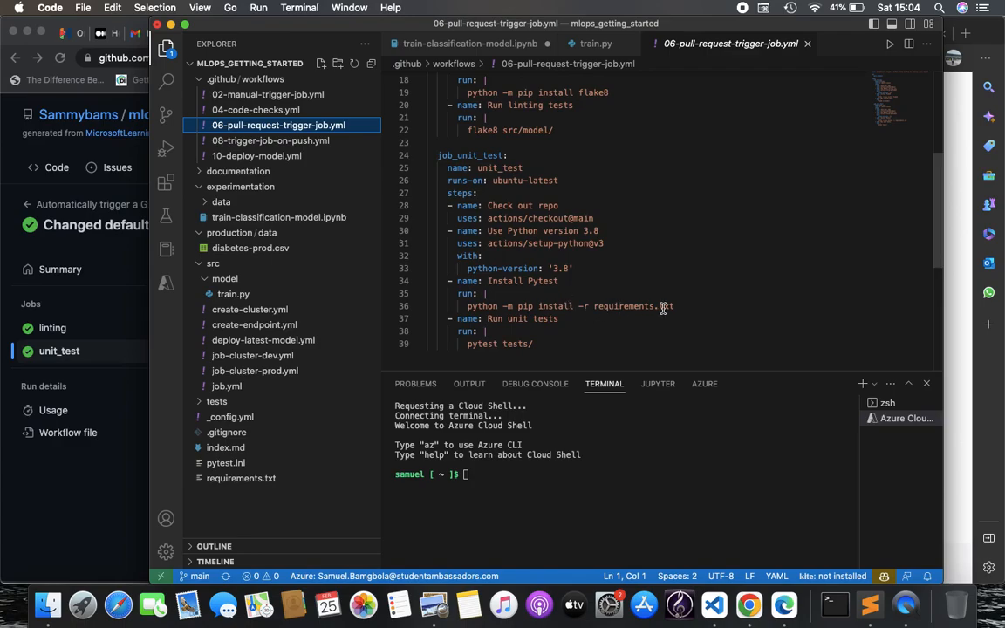
scroll(663, 308, "down", 1)
left_click(478, 303)
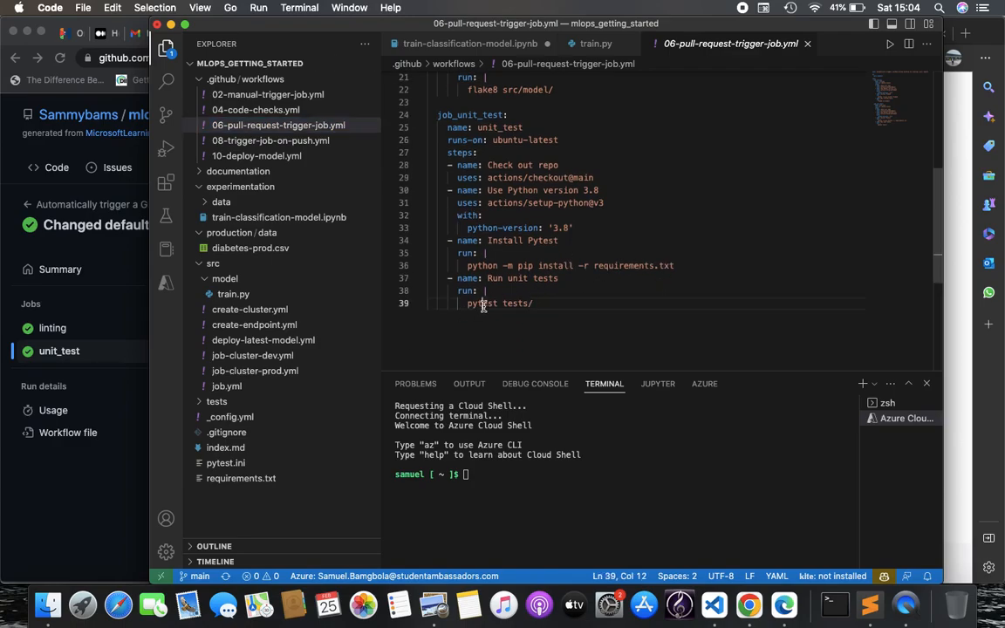
left_click(538, 304)
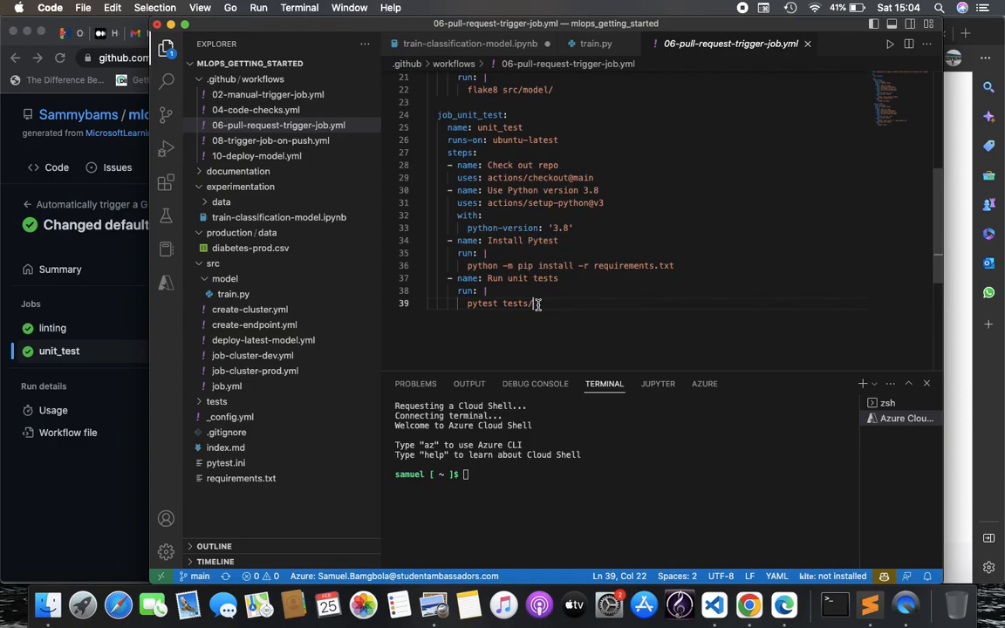
left_click(784, 604)
scroll(576, 396, "down", 1)
Read through the Challenge 4 instructions
scroll(576, 396, "down", 5)
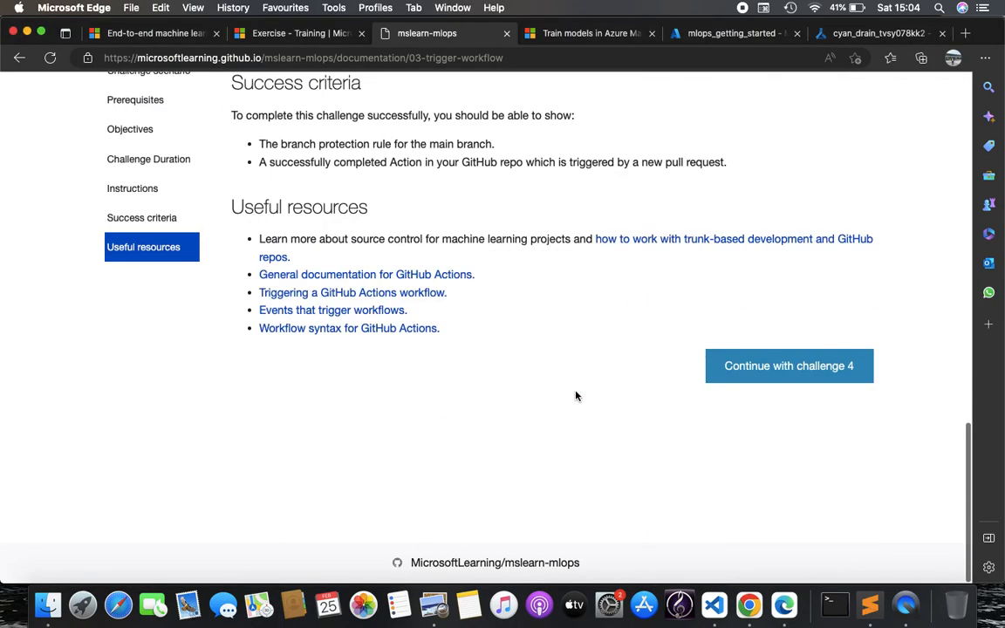
left_click(788, 390)
scroll(791, 394, "down", 1)
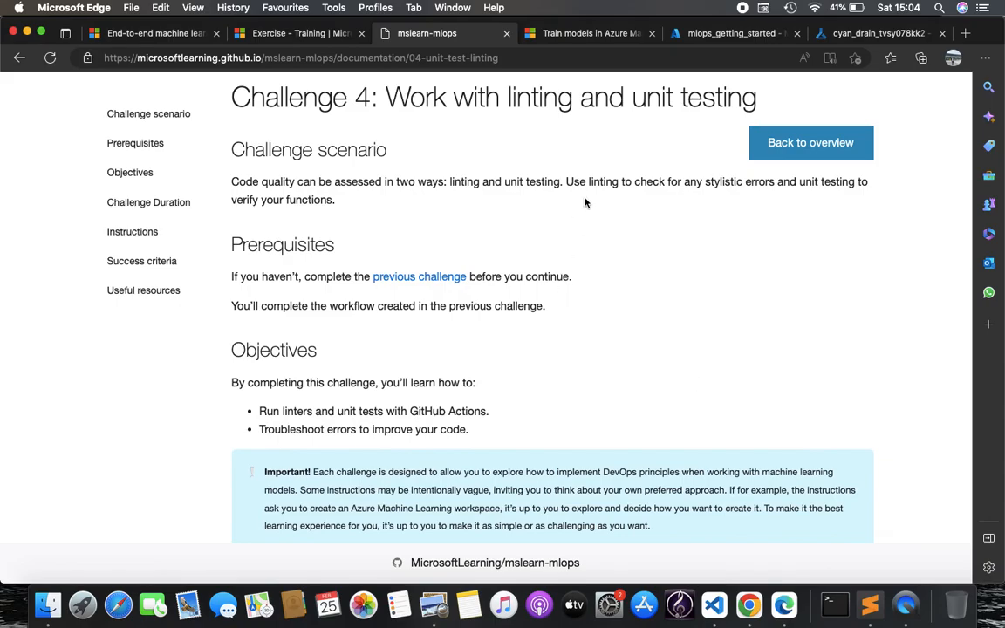
scroll(584, 202, "down", 10)
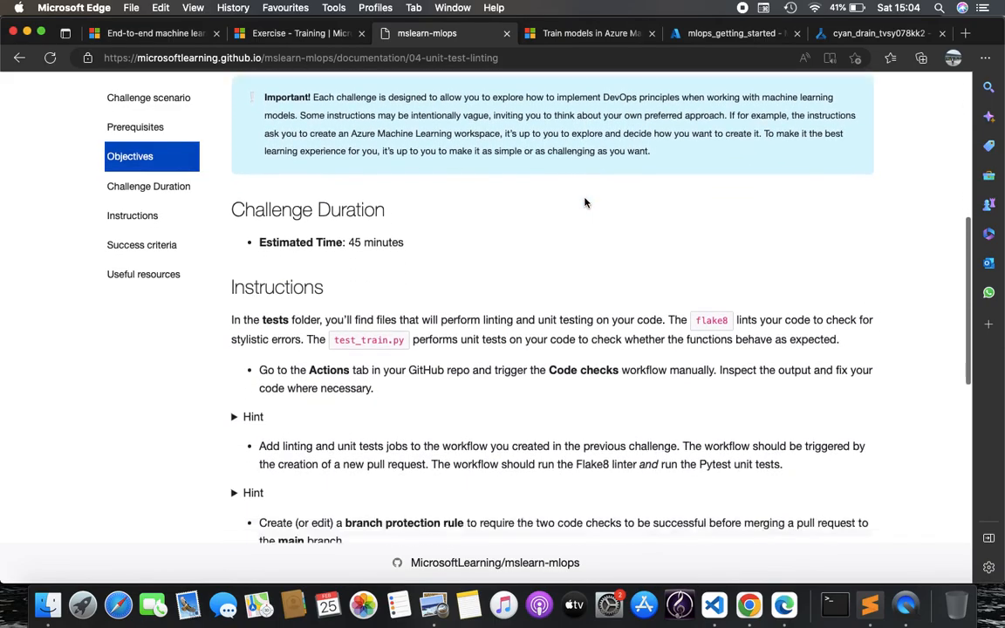
scroll(584, 202, "down", 10)
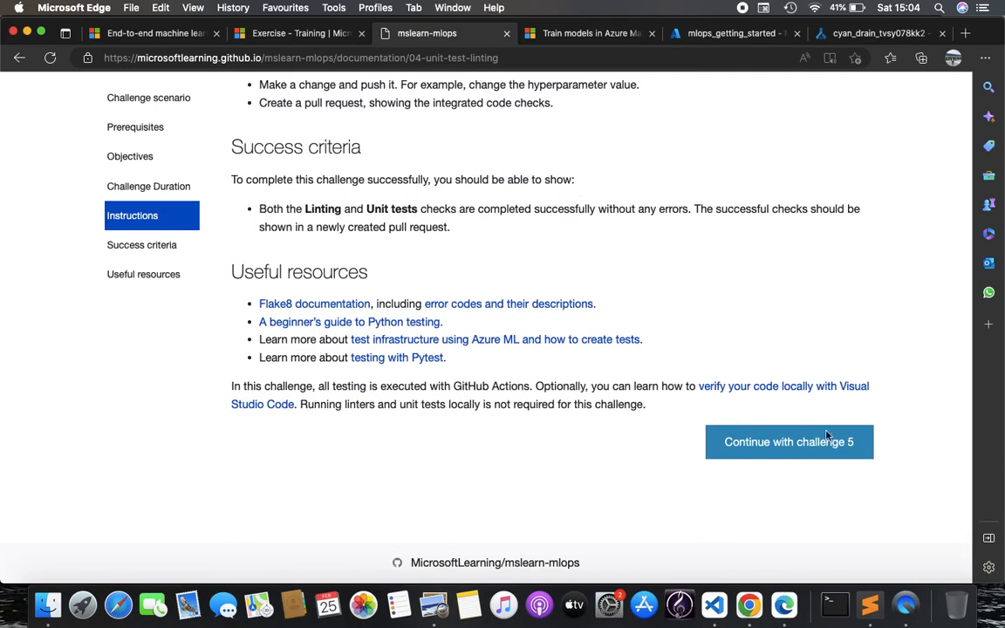
Read the Challenge 5 instructions, then return to GitHub run #5's unit_test job
left_click(784, 427)
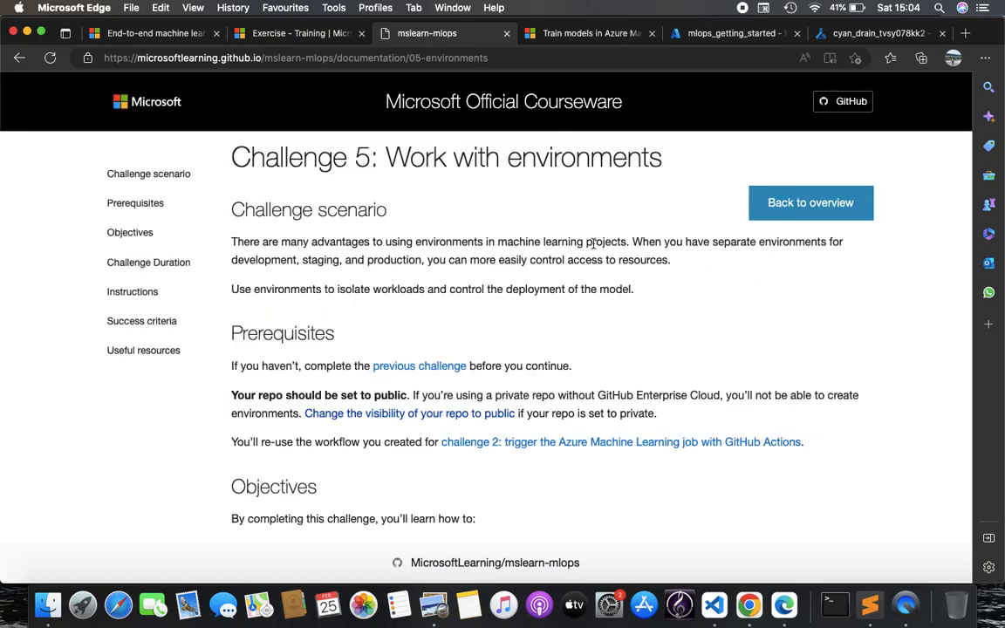
scroll(593, 244, "down", 15)
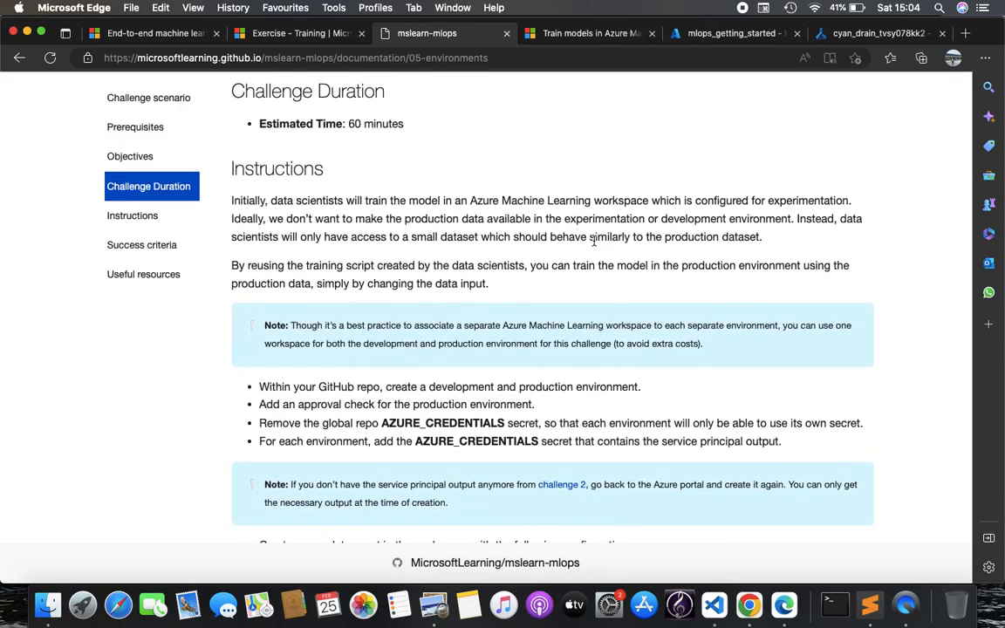
scroll(594, 241, "down", 10)
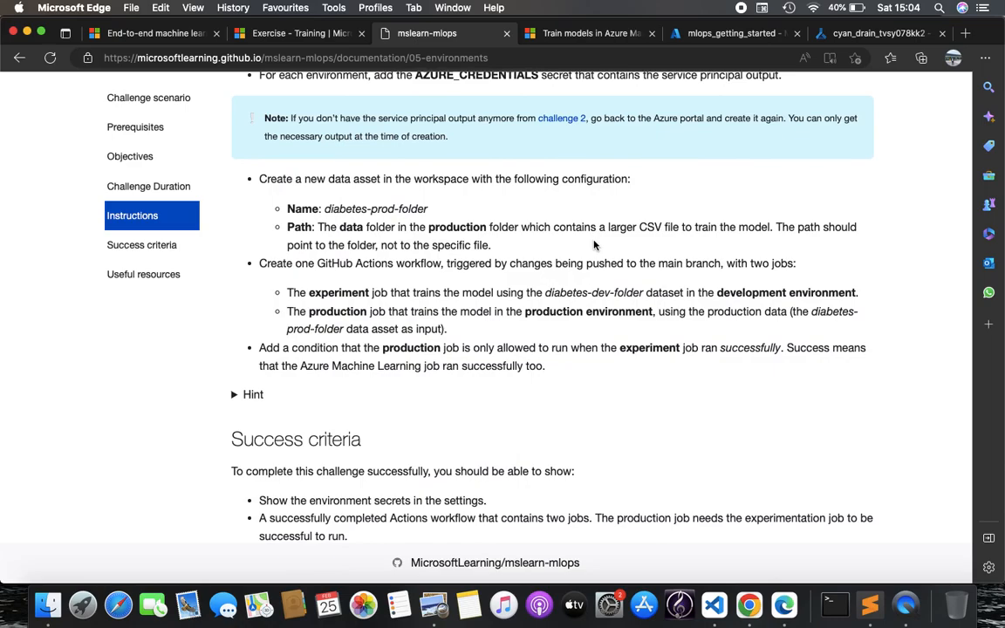
scroll(594, 245, "down", 5)
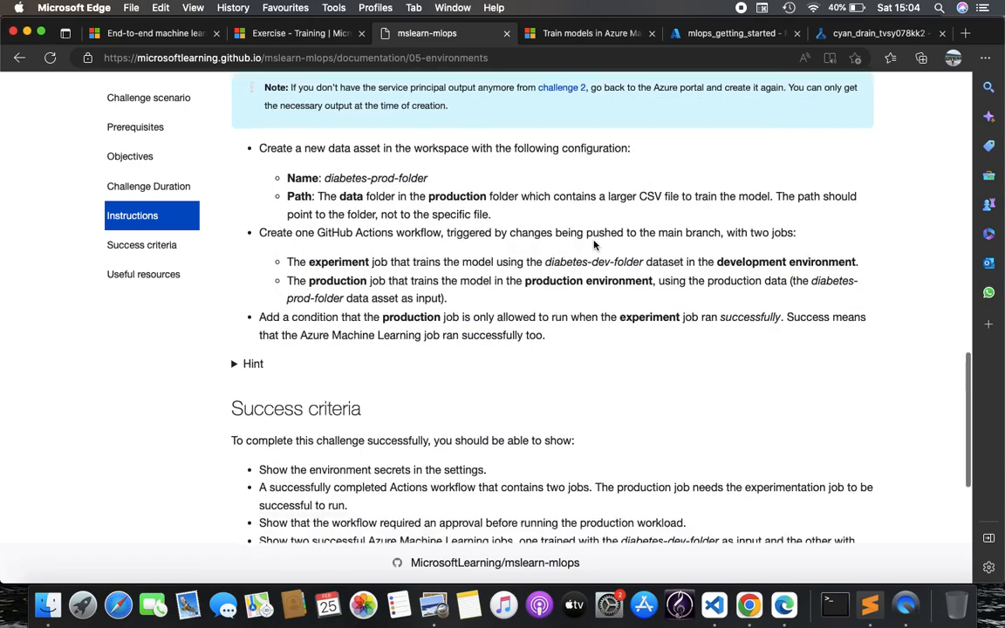
scroll(591, 231, "down", 1)
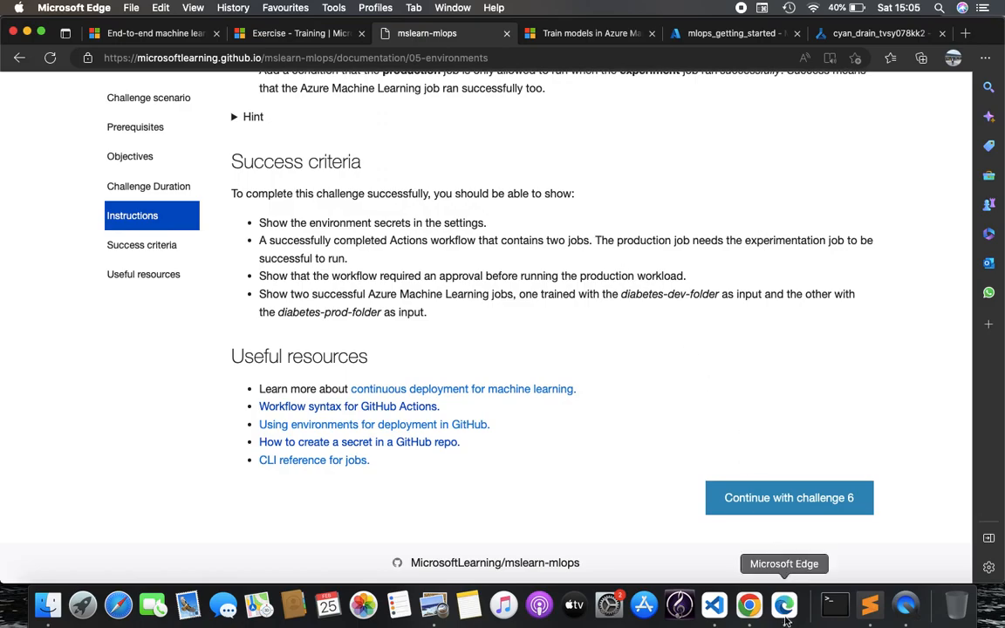
left_click(748, 606)
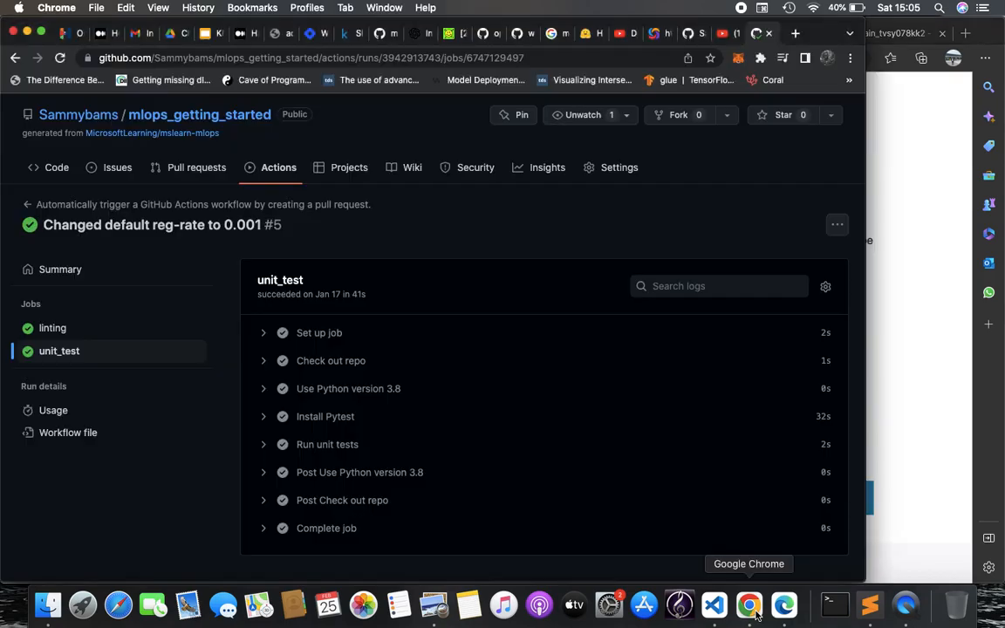
Open the mlops_getting_started code page and look over its branch list
left_click(55, 168)
left_click(53, 173)
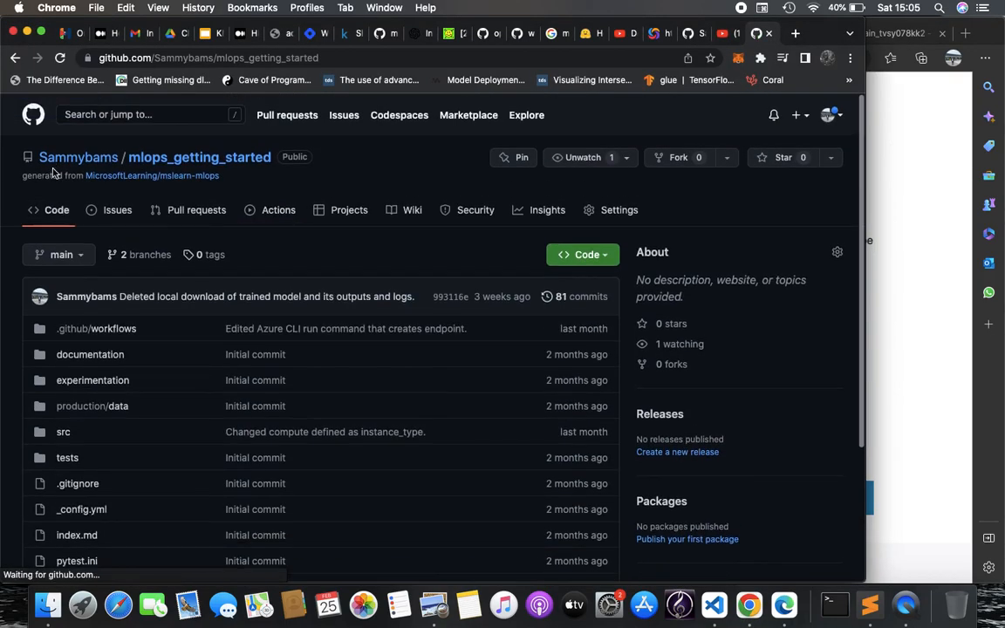
left_click(77, 258)
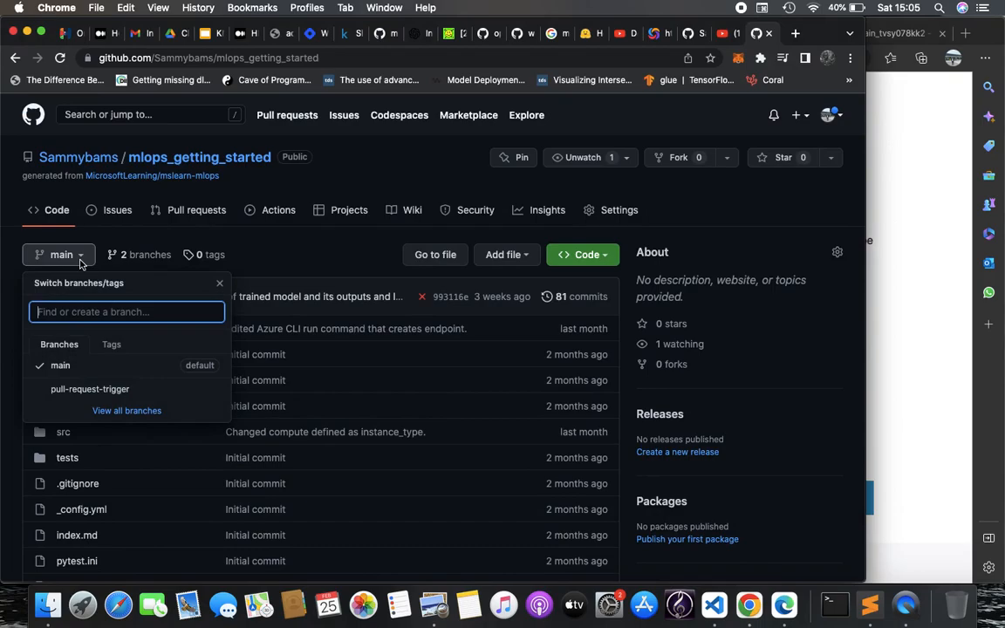
left_click(313, 250)
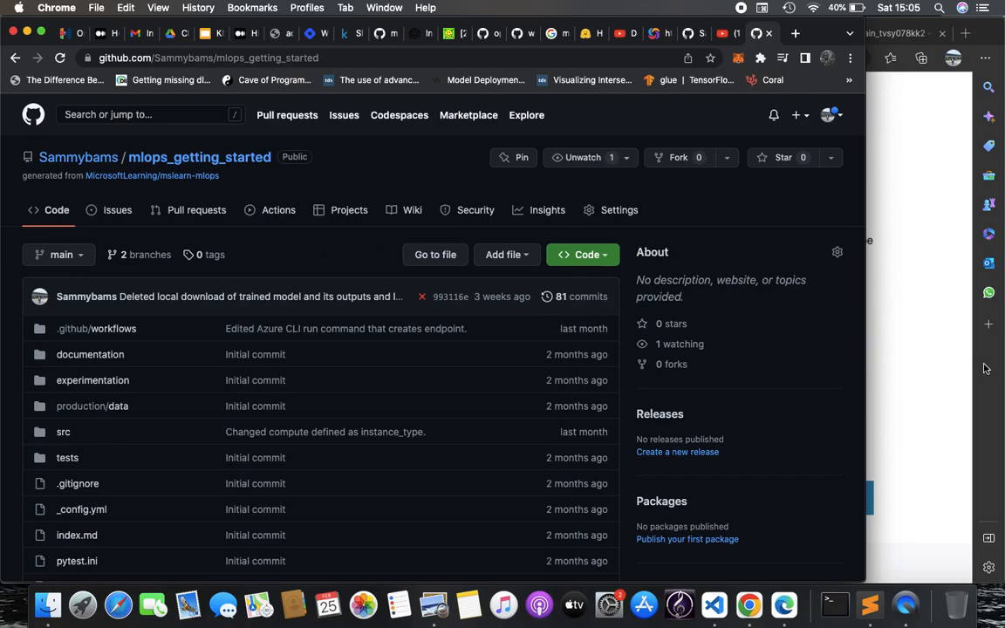
Return to Challenge 5's success criteria and useful resources in Edge
left_click(943, 400)
scroll(468, 393, "up", 1)
scroll(467, 392, "down", 4)
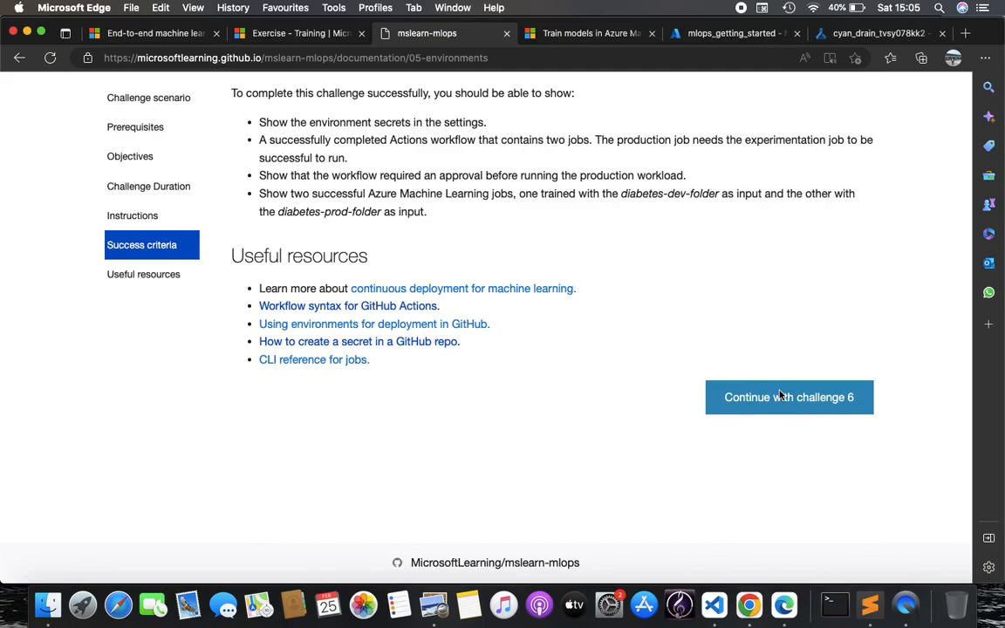
Show the cyan_drain_tvsy078kk2 job overview, with training_accuracy_score 0.7908571 and training_f1_score 0.7843676
left_click(670, 37)
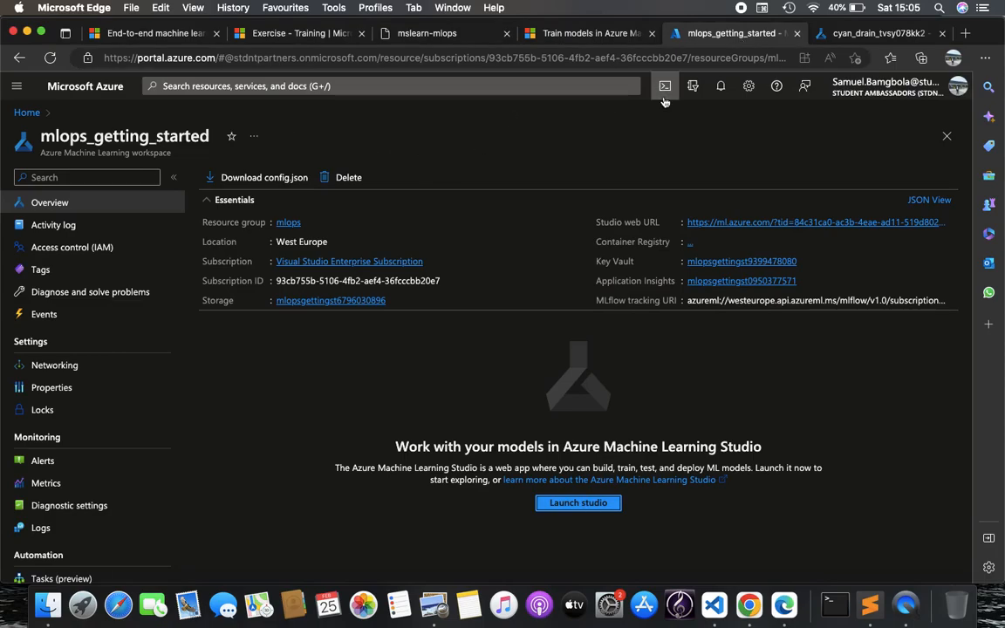
left_click(872, 33)
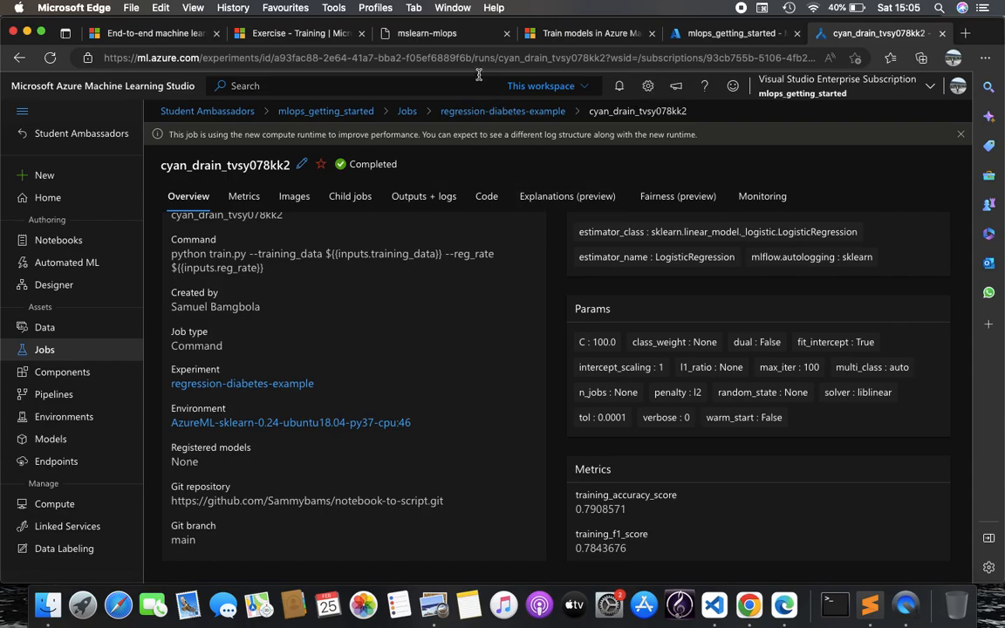
Leave the training job and continue the mslearn-mlops course to Challenge 6: Deploy and test the model
left_click(399, 37)
left_click(794, 408)
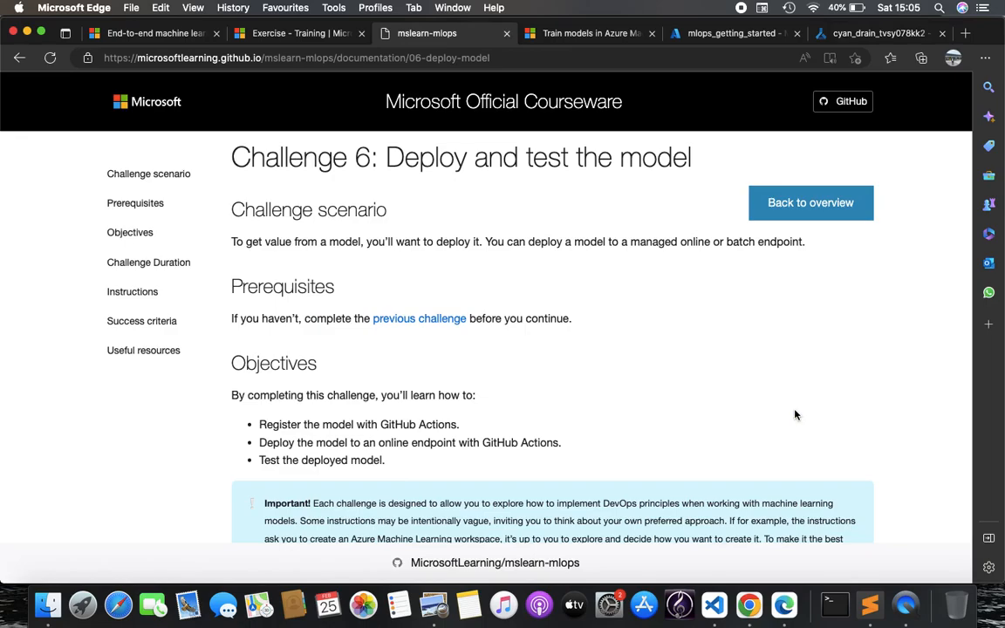
Read through Challenge 6's deployment instructions and endpoint sample data
scroll(795, 415, "down", 5)
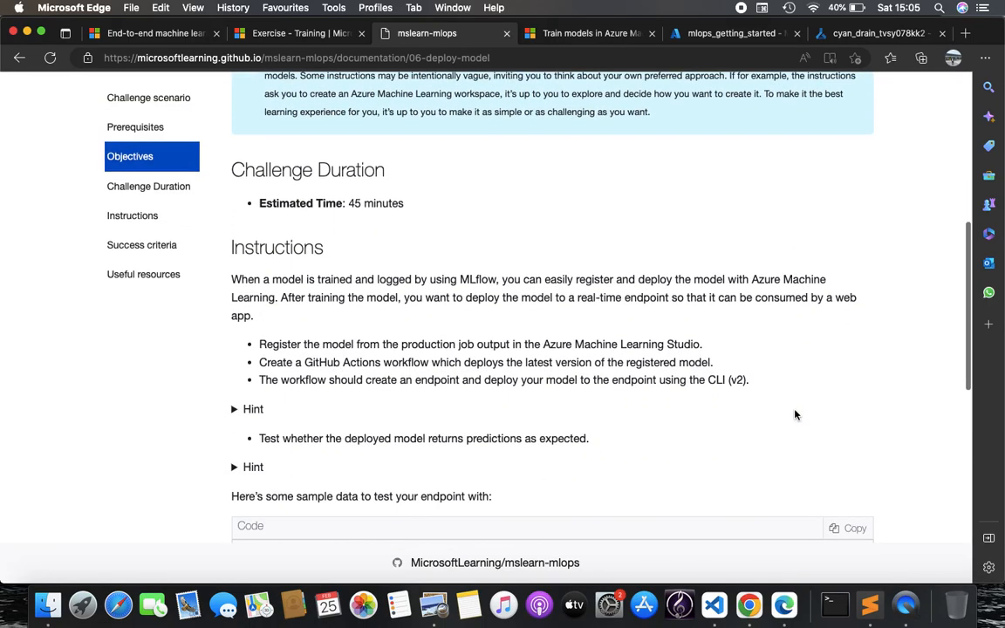
scroll(795, 414, "down", 1)
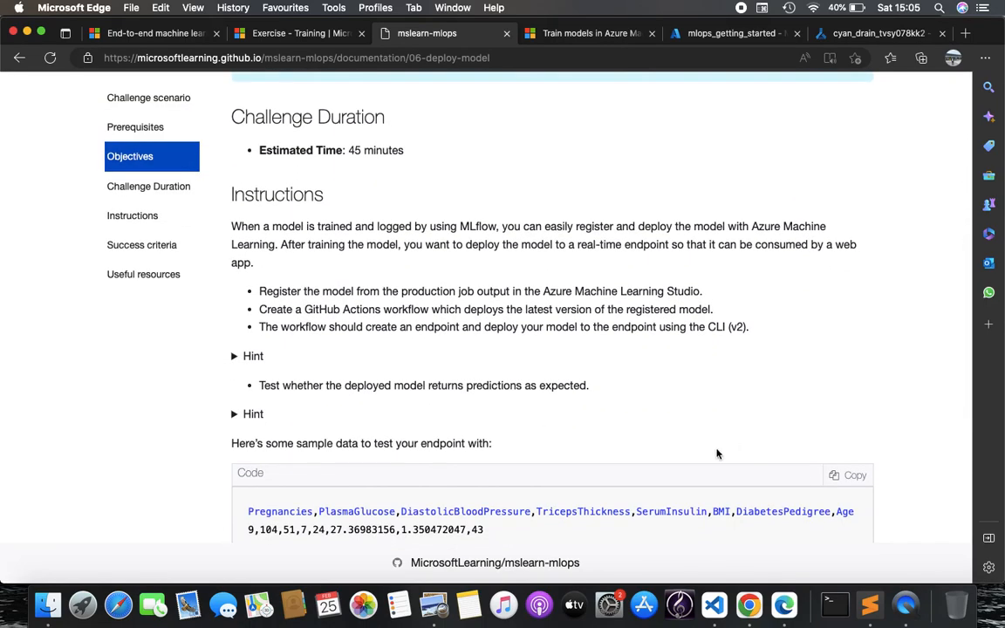
scroll(717, 453, "down", 4)
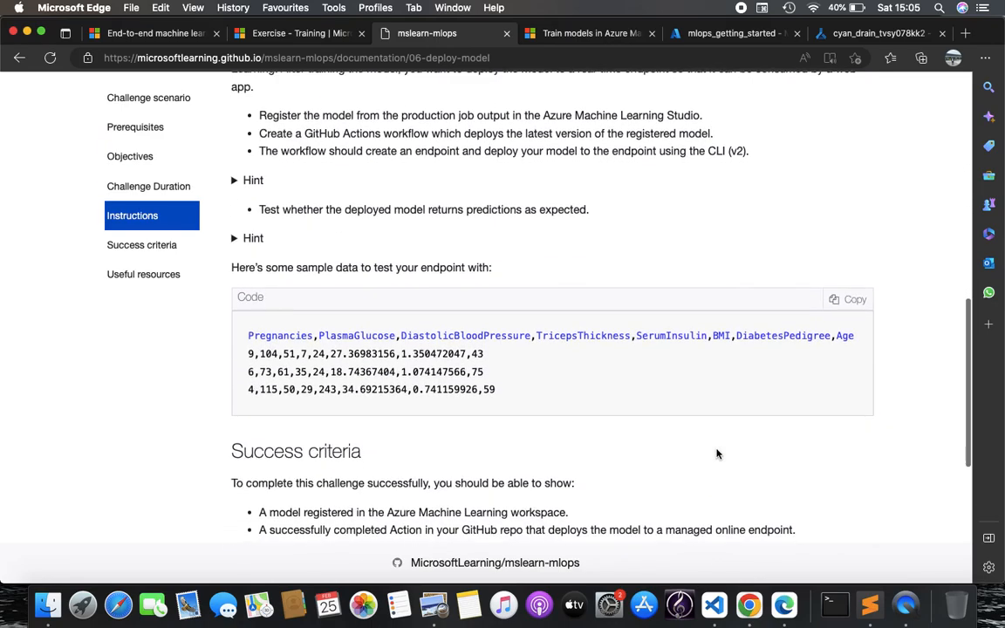
Check the mlops_getting_started repo's pull-request trigger workflow runs on GitHub, then return to VS Code
left_click(748, 605)
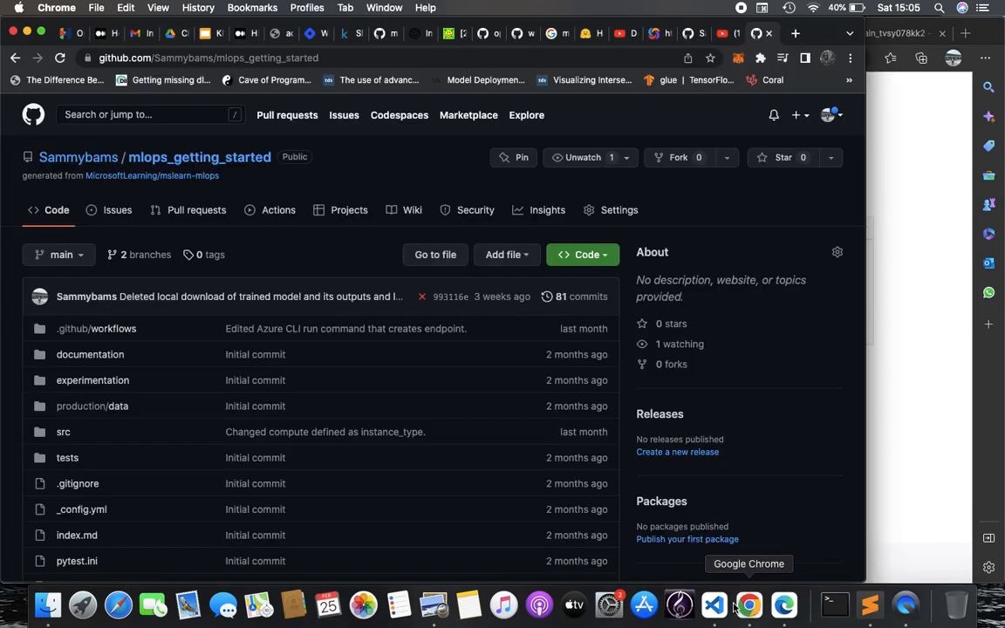
left_click(283, 213)
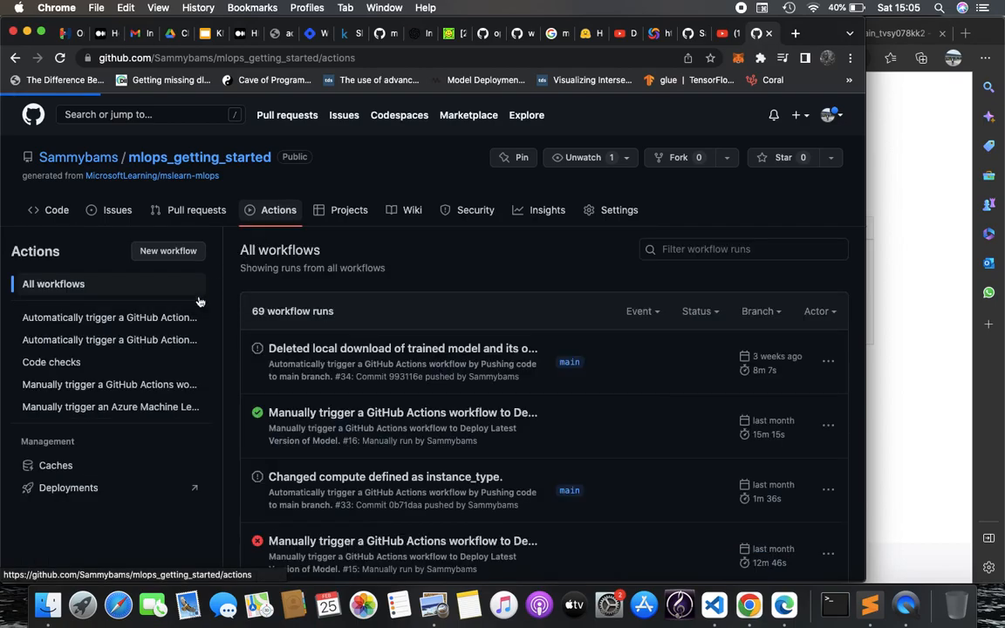
left_click(179, 321)
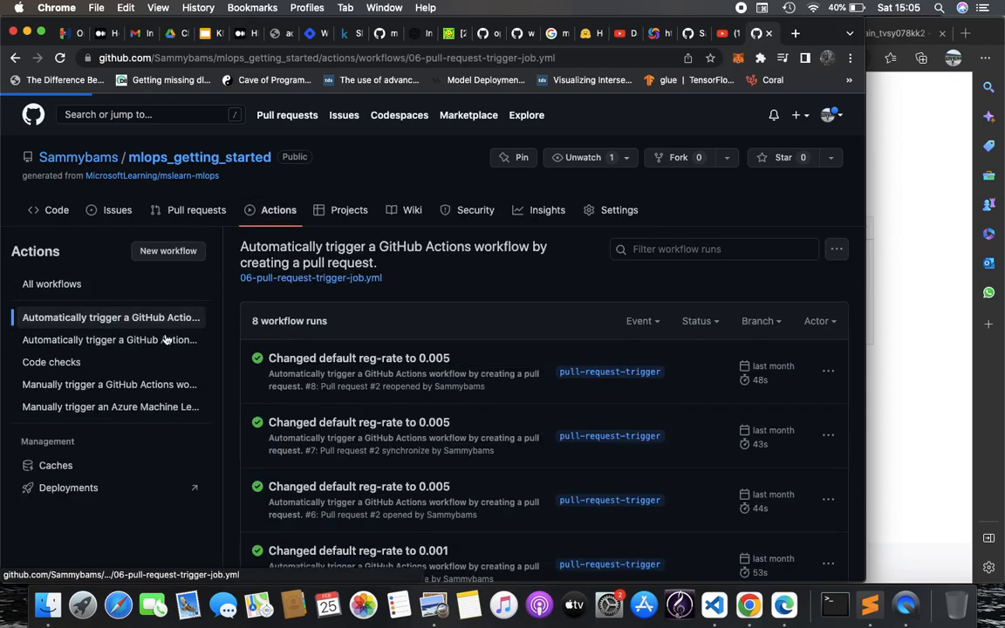
left_click(715, 605)
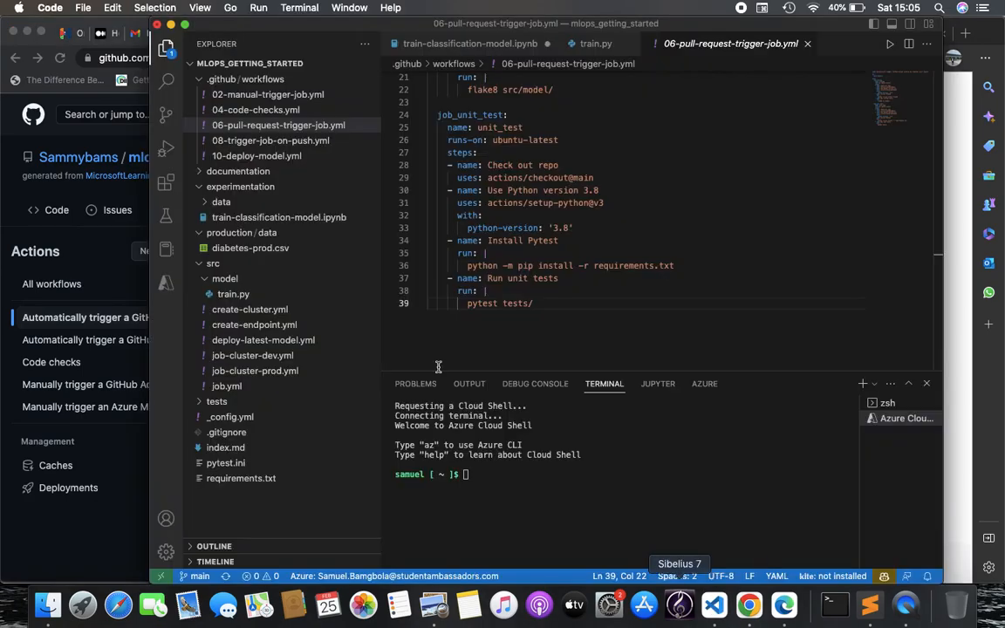
Open .github/workflows/10-deploy-model.yml and scroll through its manual trigger and create-endpoint job
left_click(253, 155)
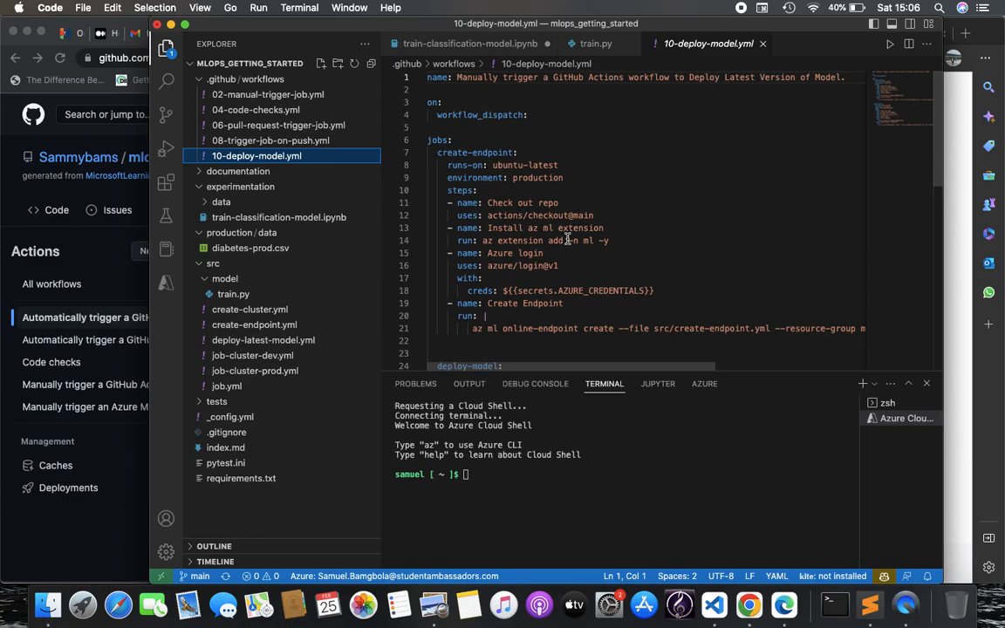
scroll(568, 239, "down", 3)
scroll(582, 195, "down", 3)
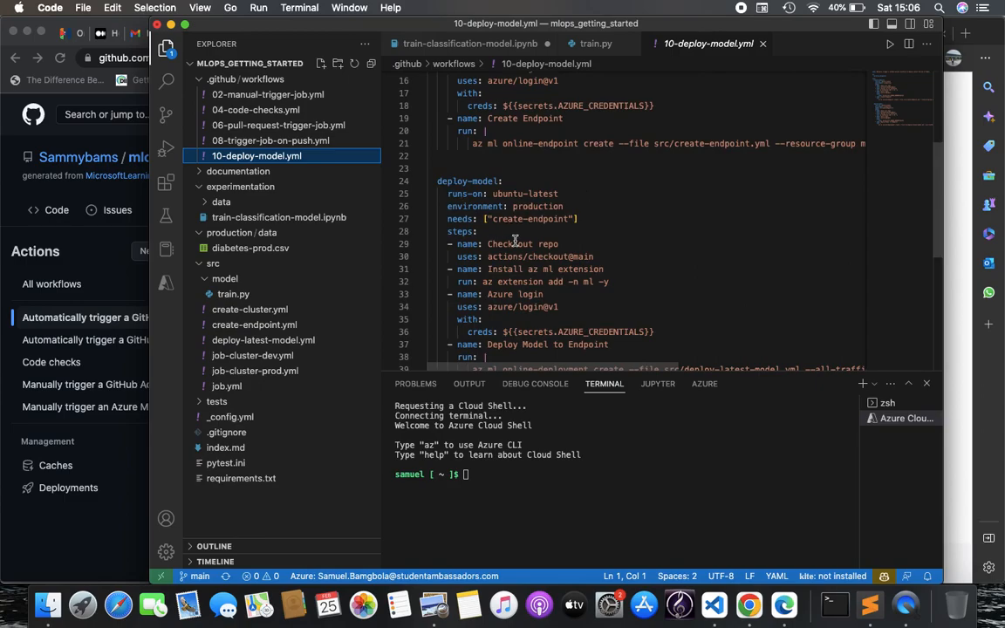
scroll(515, 240, "up", 5)
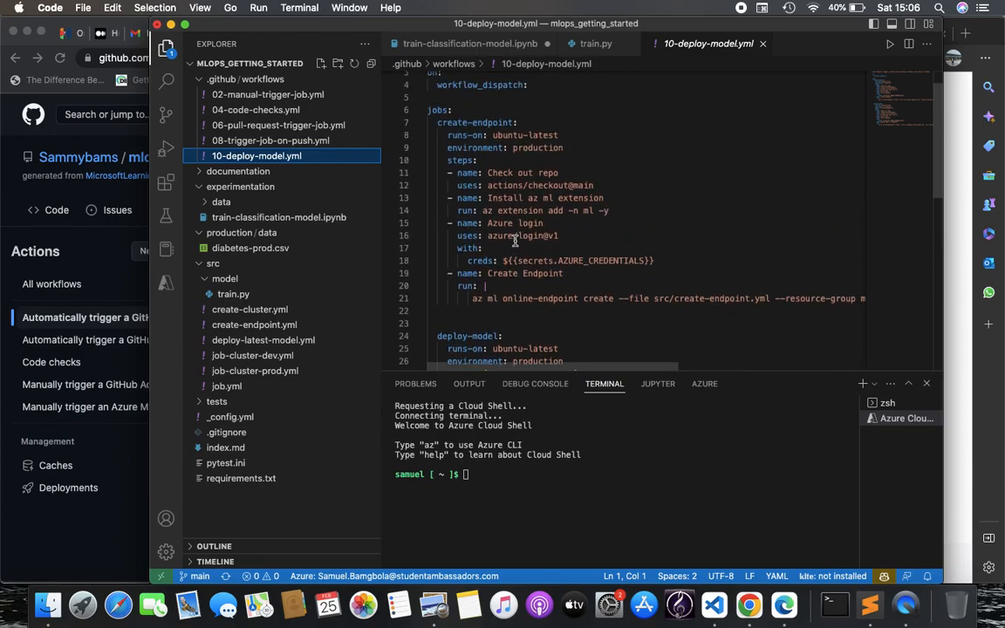
scroll(525, 332, "down", 3)
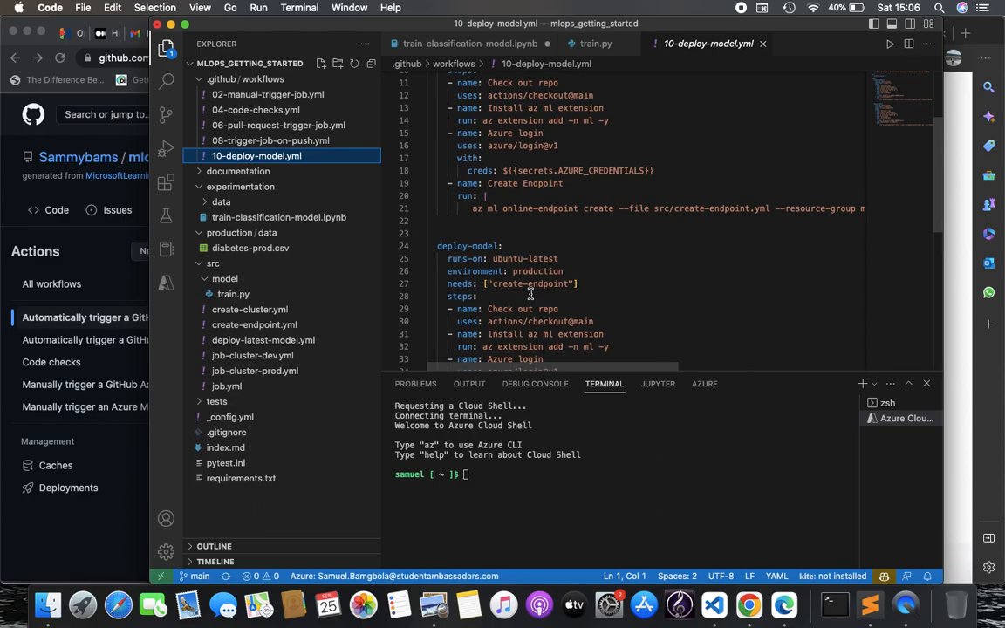
scroll(497, 275, "up", 5)
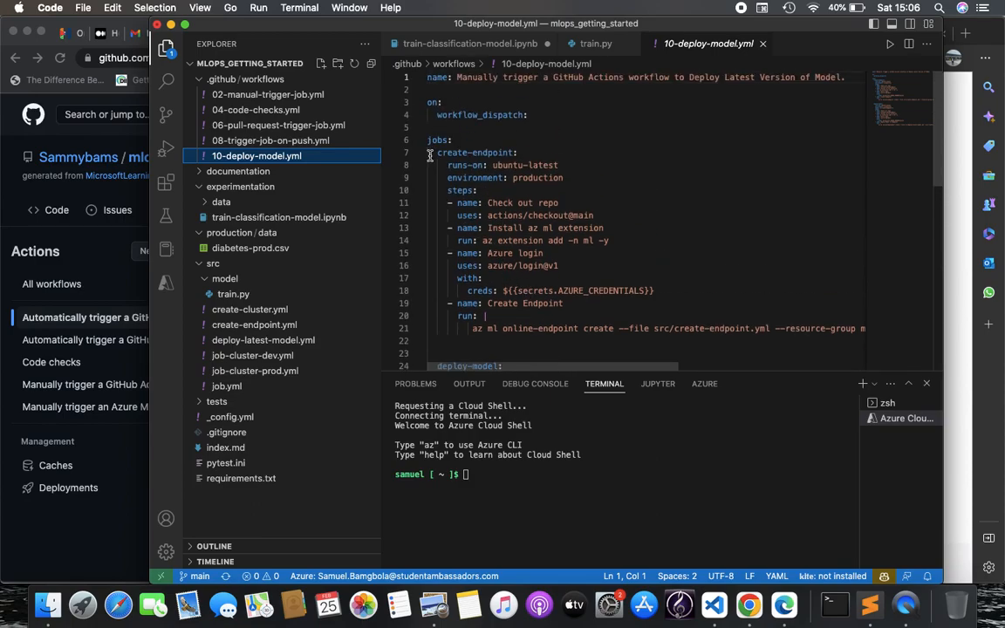
scroll(462, 219, "down", 3)
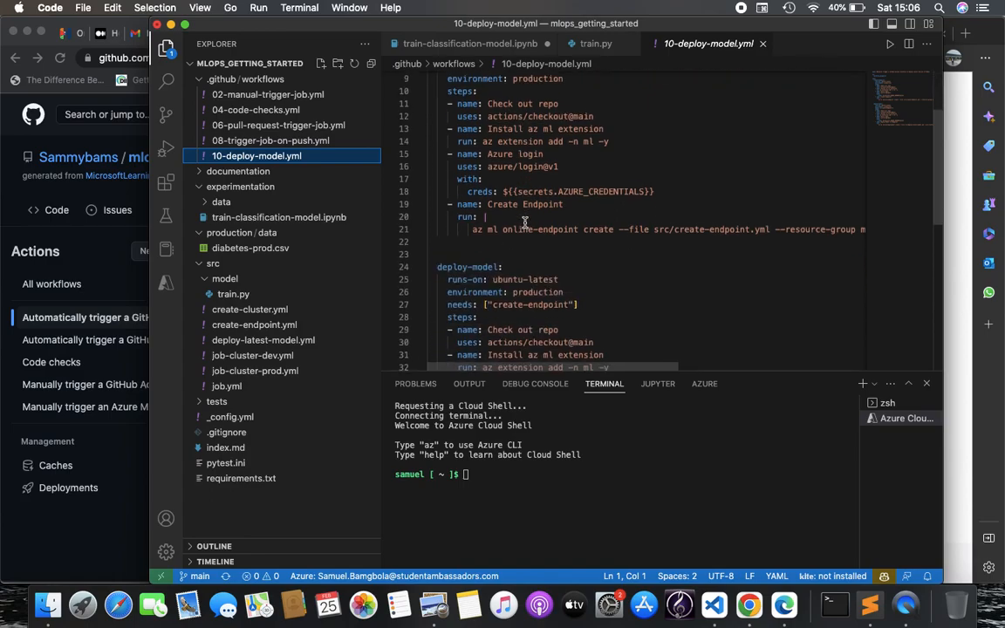
Highlight the deploy-model job's dependency on the create-endpoint job
left_click(447, 298)
left_click_drag(448, 297, 582, 299)
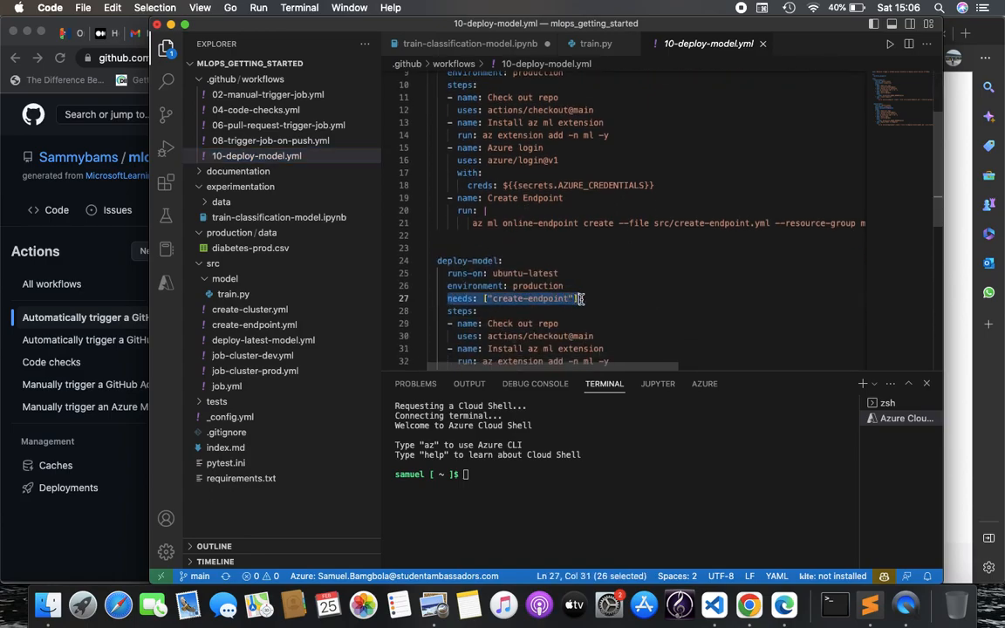
scroll(584, 298, "up", 5)
scroll(584, 299, "down", 5)
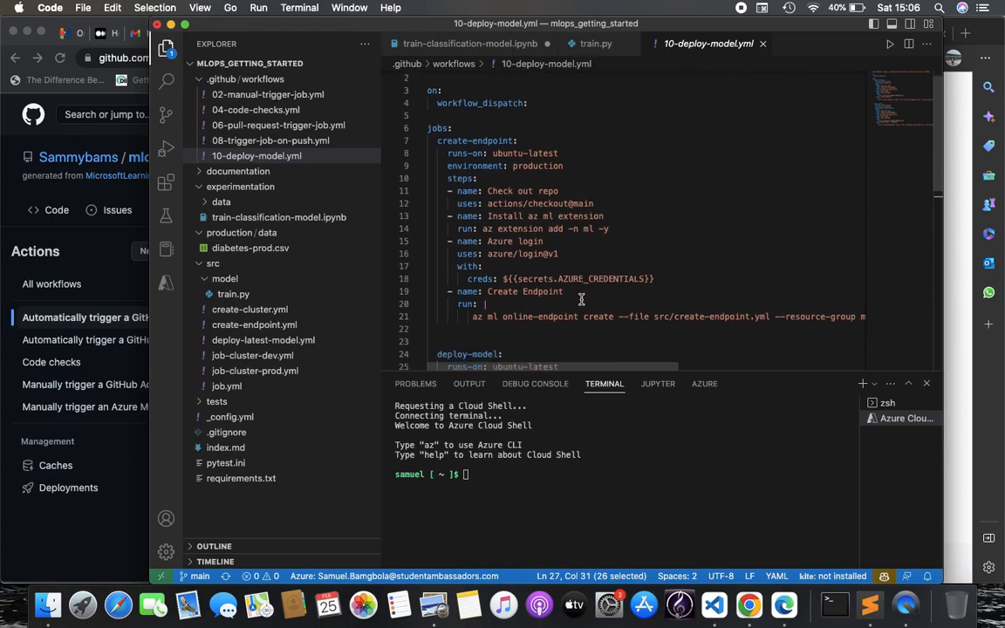
left_click(584, 301)
scroll(584, 301, "down", 1)
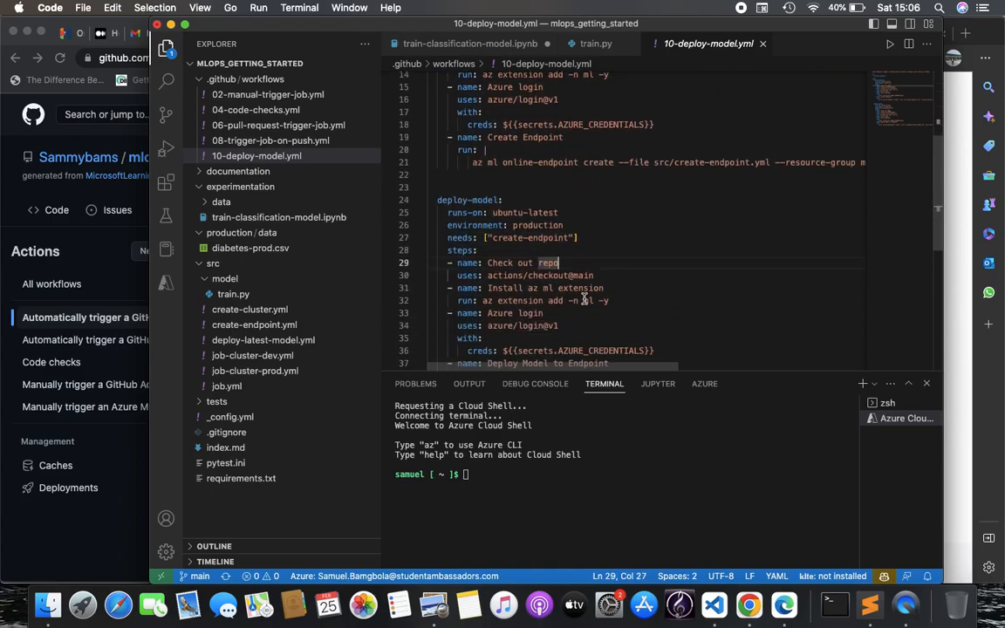
Highlight every 'endpoint' occurrence and review the deploy-model job's steps line by line
left_click(577, 159)
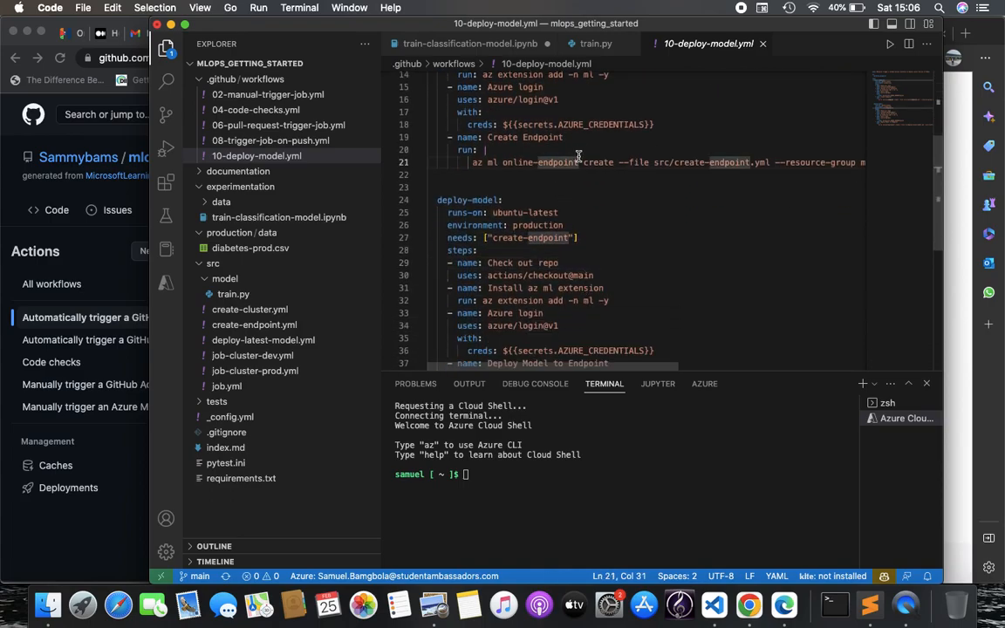
scroll(578, 157, "right", 8)
scroll(579, 157, "left", 8)
left_click(626, 207)
scroll(625, 207, "up", 2)
scroll(627, 206, "right", 3)
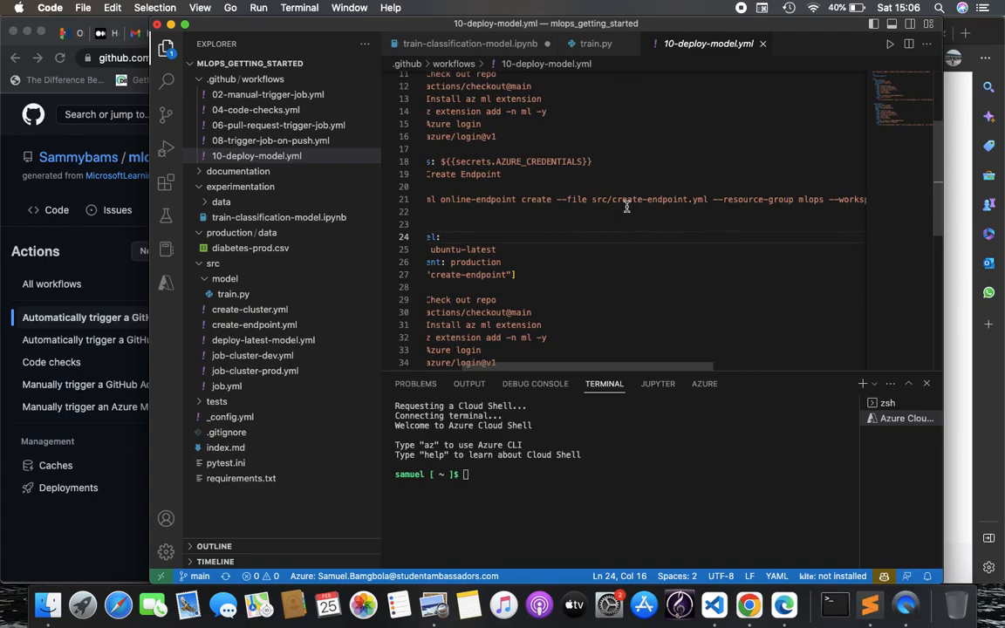
scroll(626, 206, "right", 6)
scroll(626, 206, "left", 8)
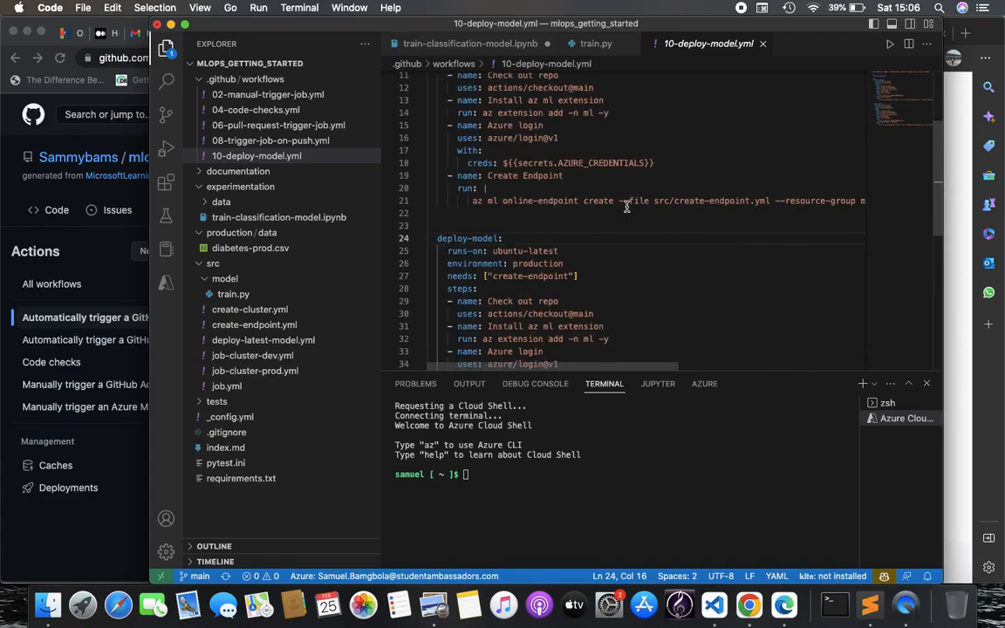
scroll(626, 207, "down", 10)
scroll(635, 175, "up", 2)
scroll(659, 155, "right", 3)
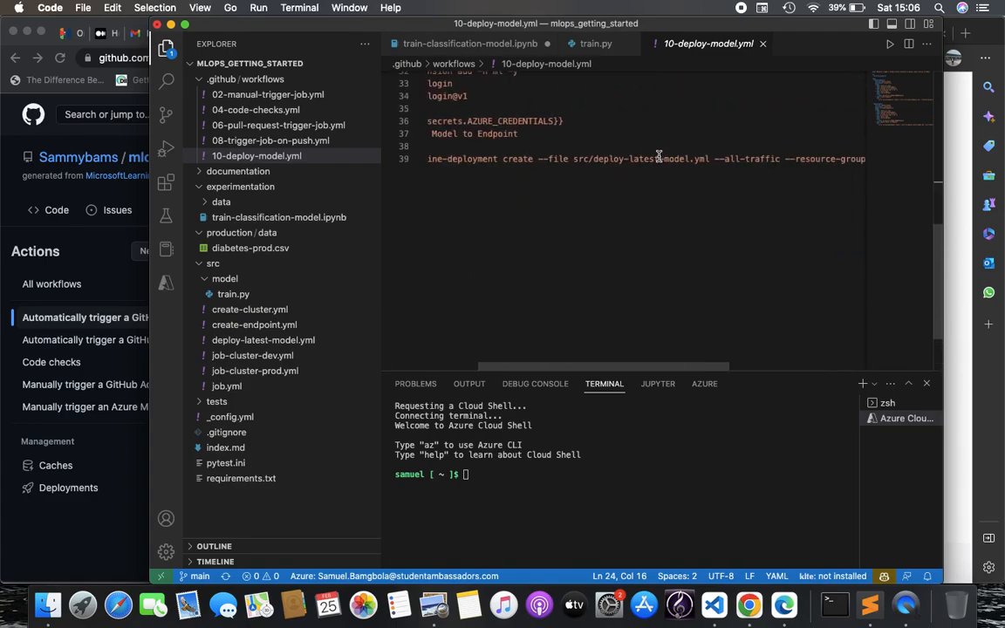
scroll(659, 156, "right", 4)
scroll(659, 155, "left", 10)
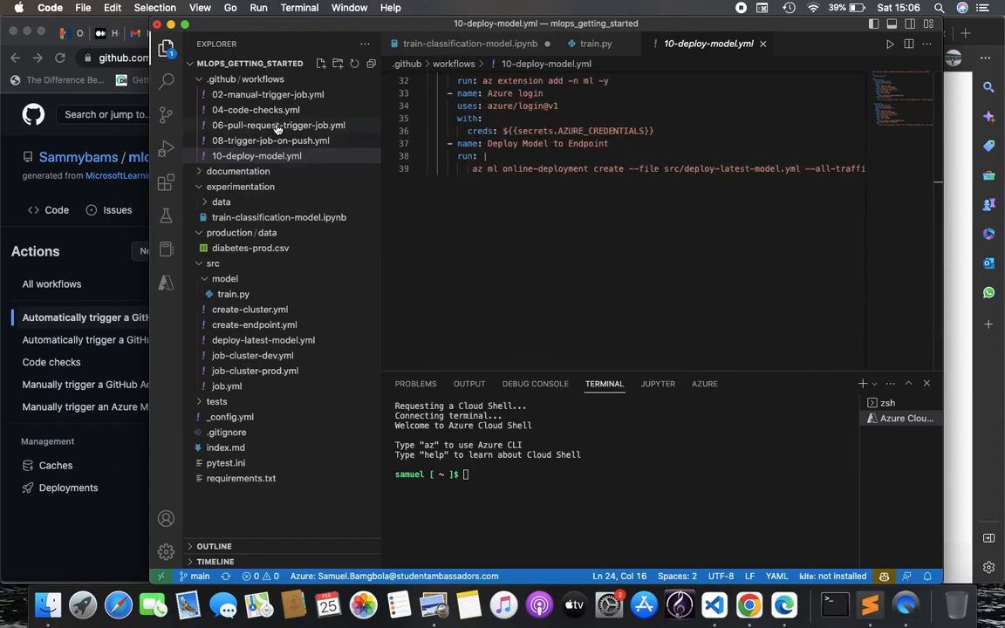
scroll(511, 133, "up", 10)
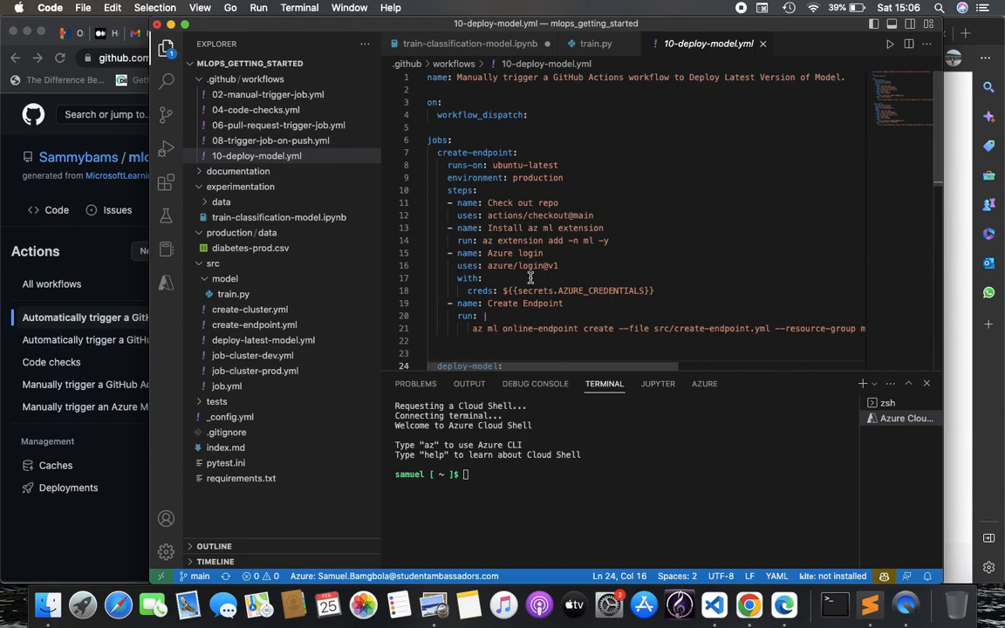
scroll(524, 244, "down", 2)
scroll(524, 244, "right", 1)
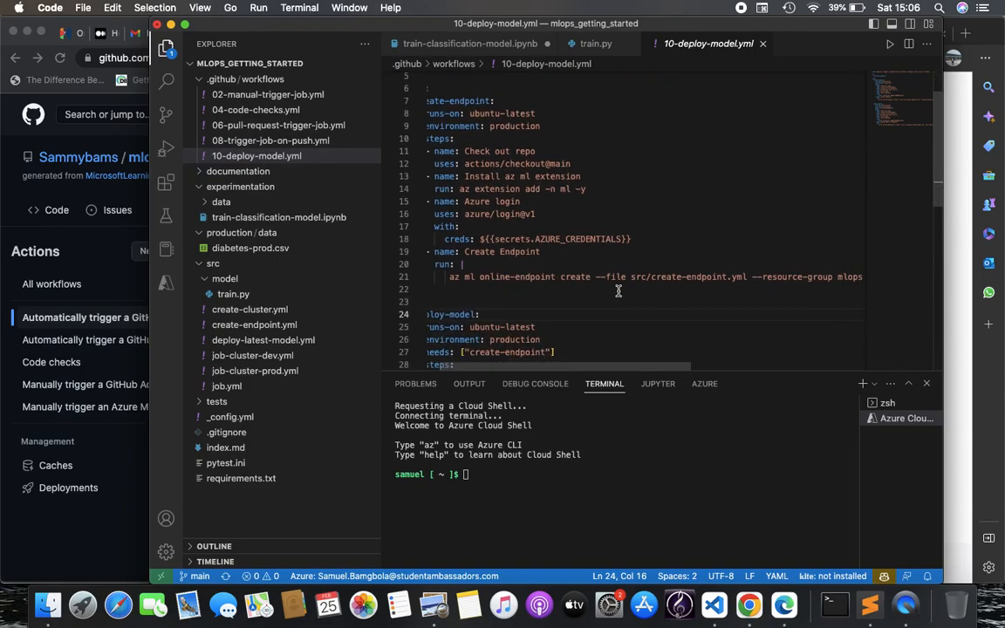
scroll(567, 283, "right", 6)
scroll(567, 284, "up", 1)
scroll(618, 291, "left", 6)
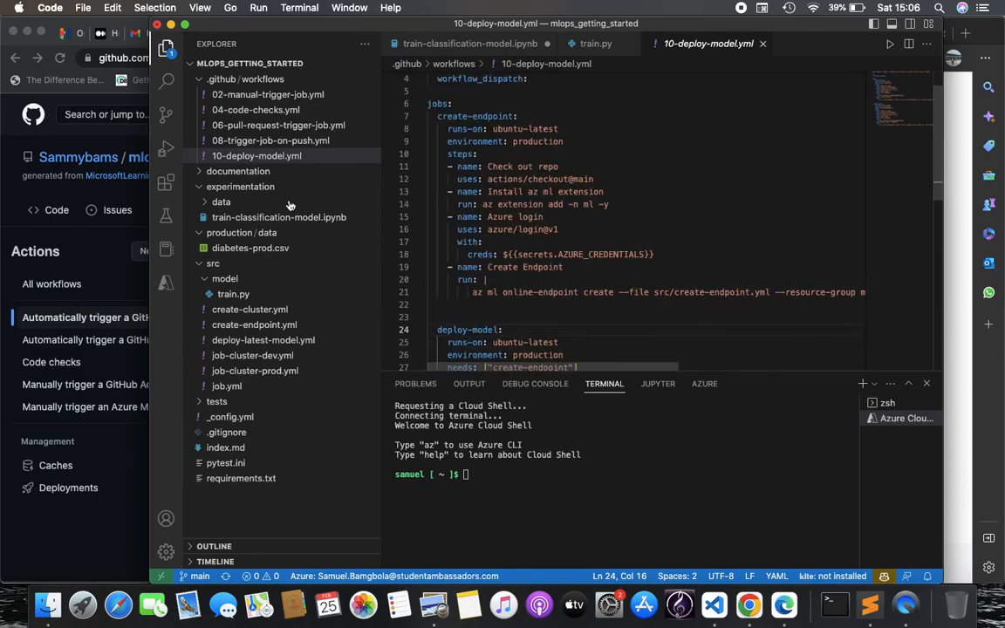
left_click(284, 131)
scroll(545, 234, "up", 5)
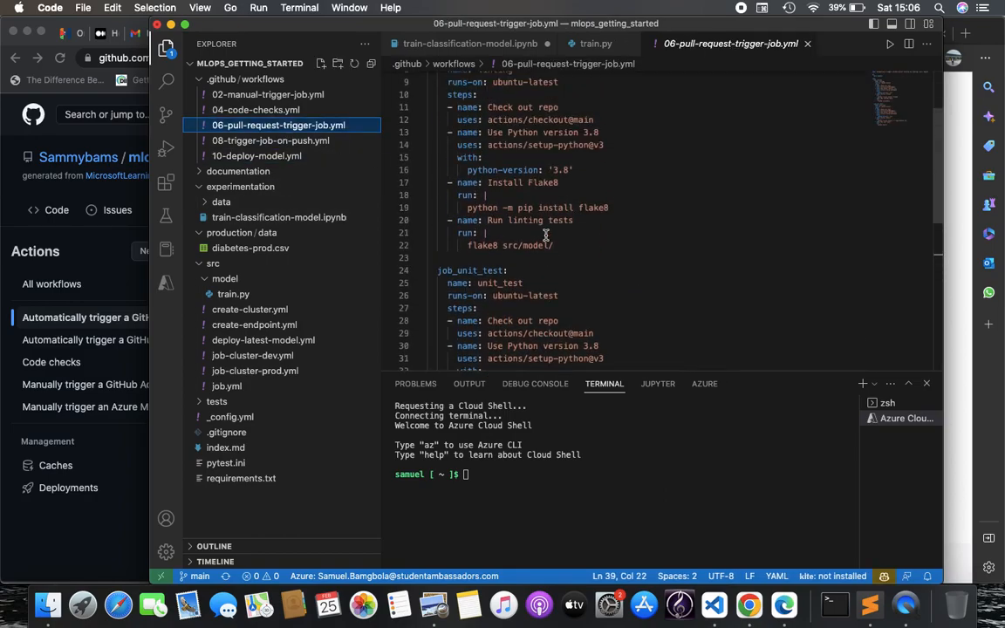
scroll(545, 234, "up", 3)
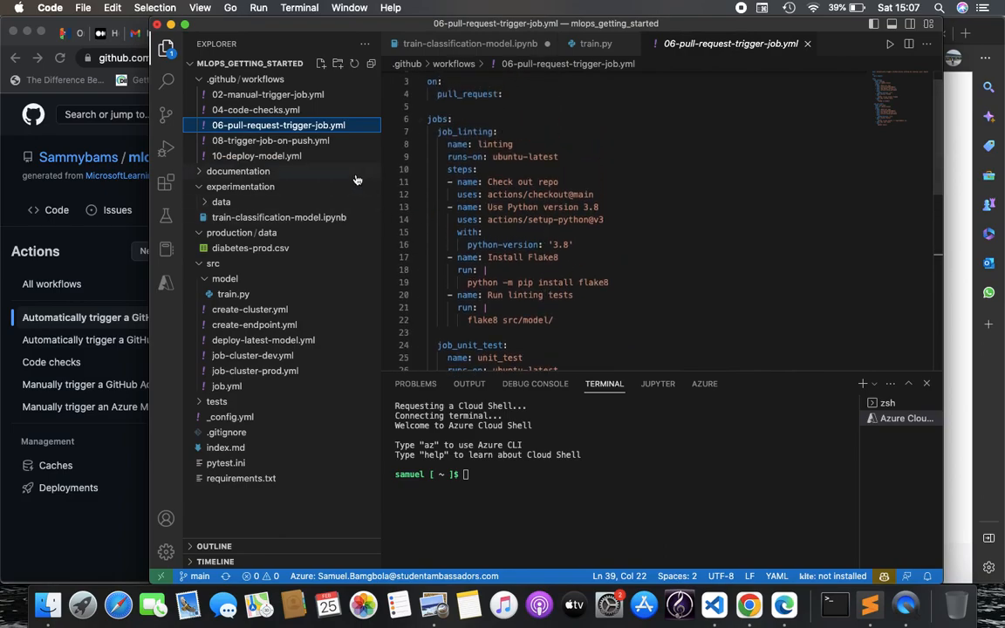
left_click(322, 145)
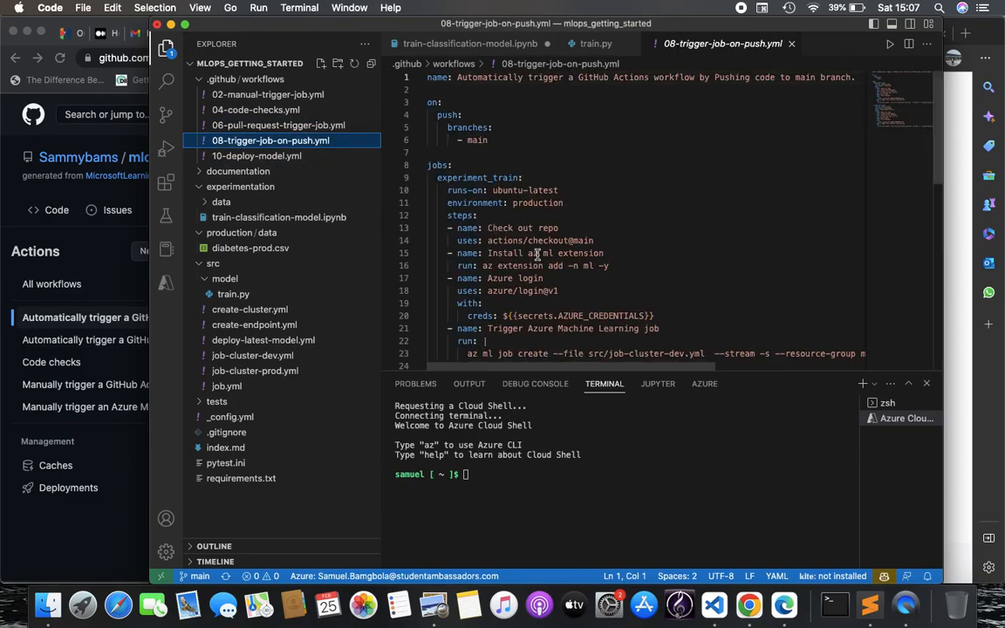
scroll(724, 298, "down", 1)
scroll(758, 319, "up", 2)
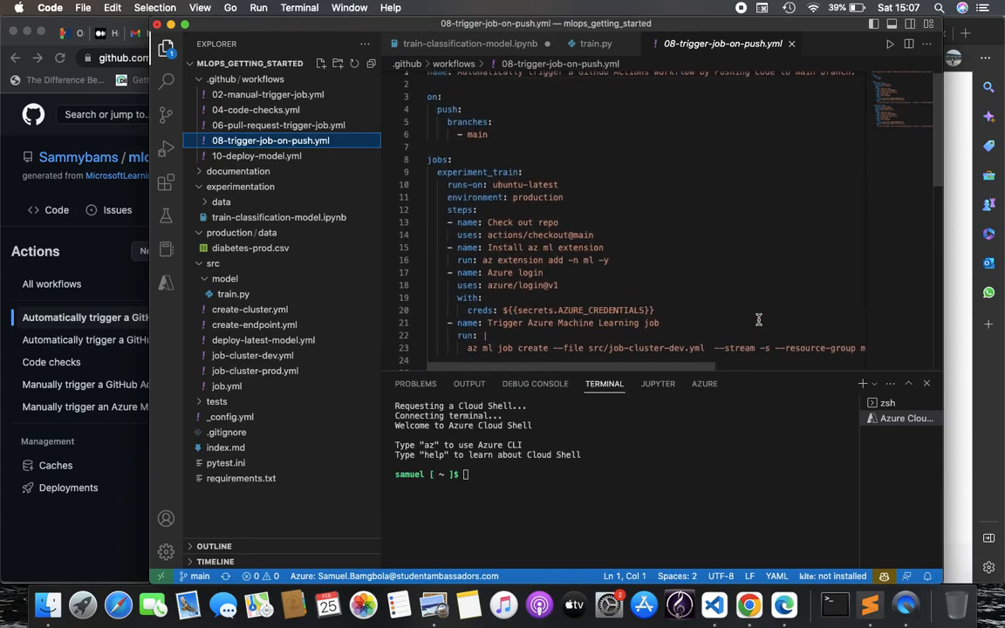
scroll(763, 308, "right", 1)
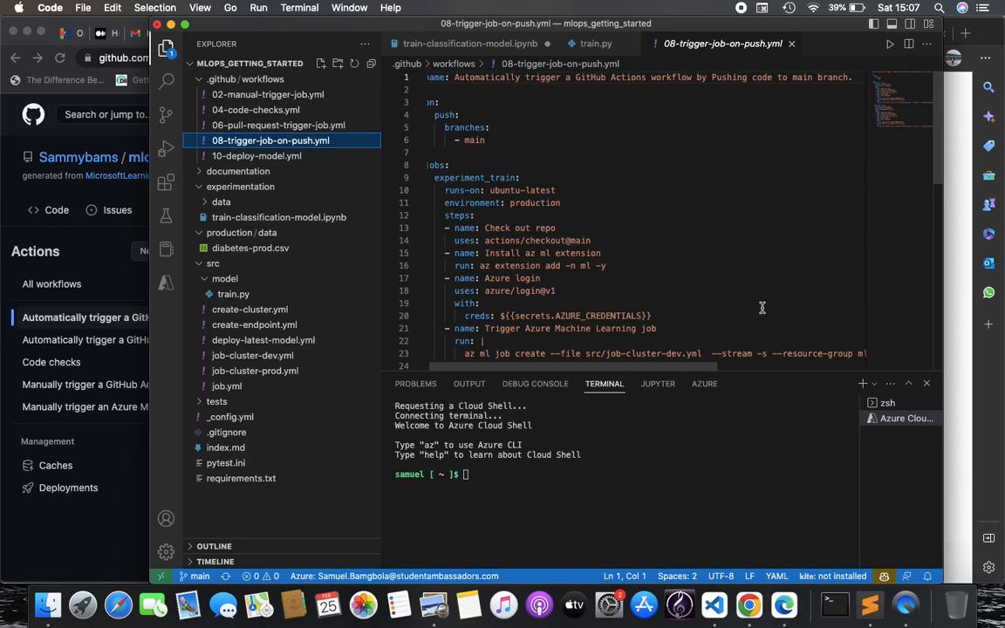
scroll(762, 308, "down", 3)
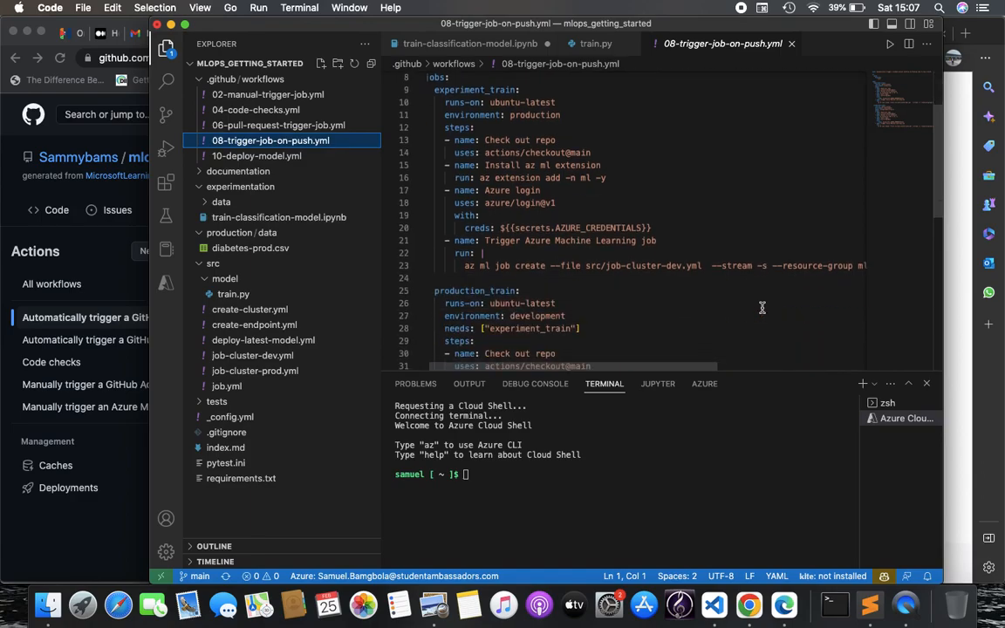
left_click_drag(708, 267, 767, 266)
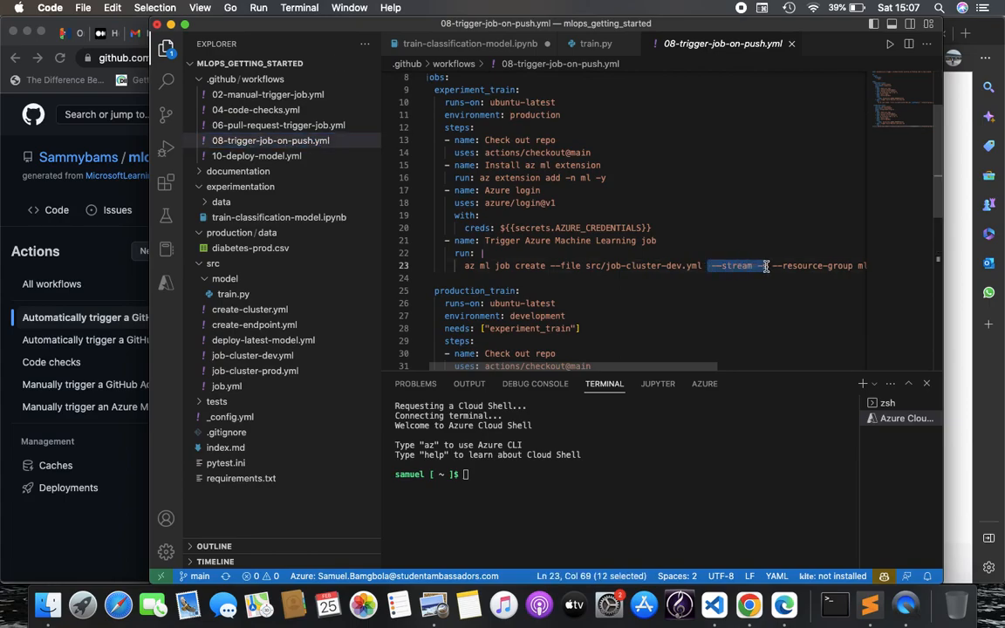
left_click(766, 266)
left_click_drag(768, 267, 716, 267)
left_click(774, 270)
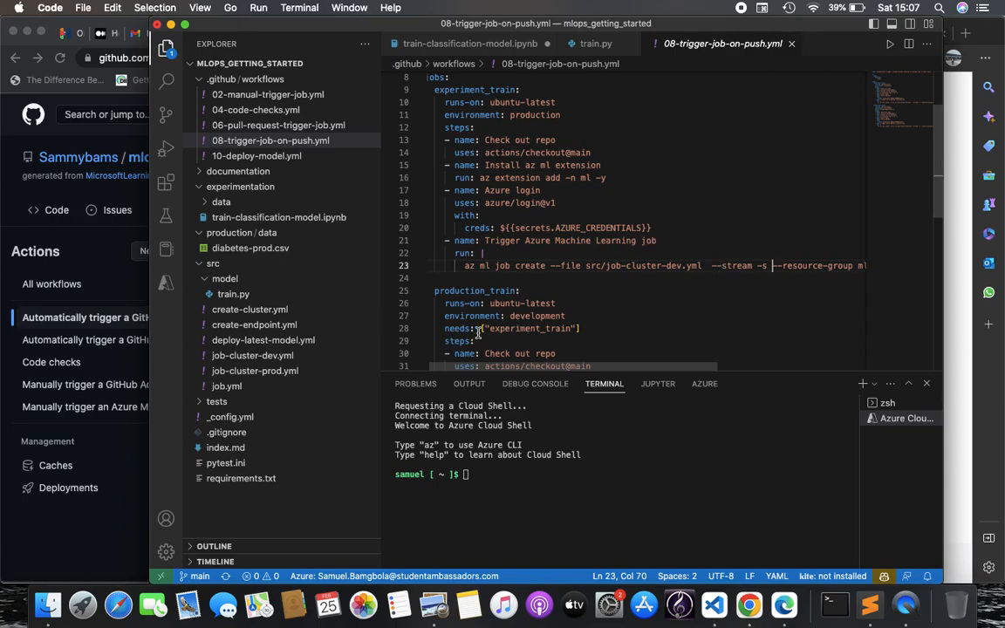
left_click_drag(713, 266, 768, 266)
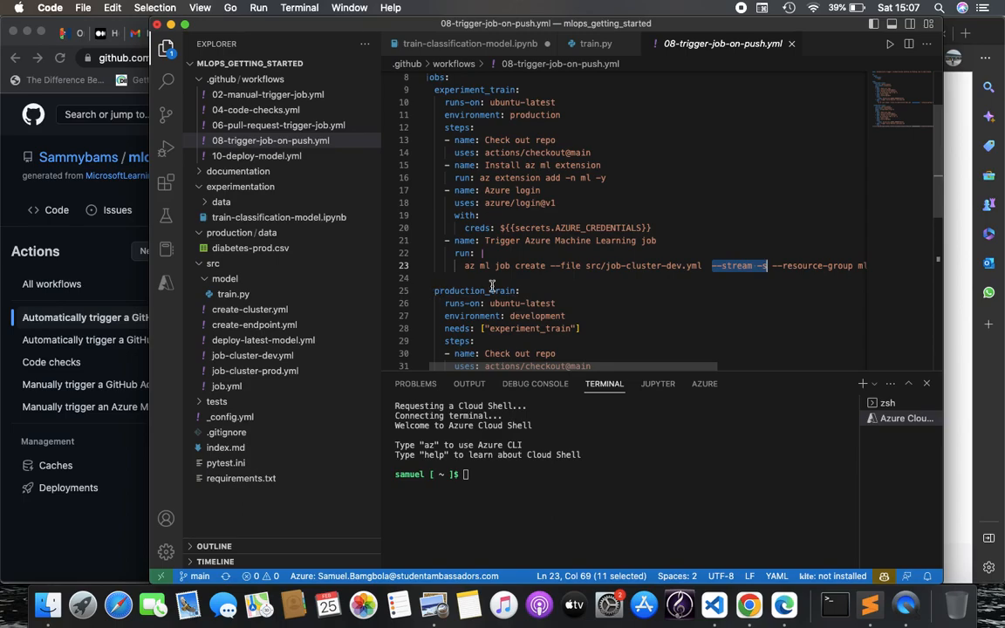
scroll(493, 288, "down", 6)
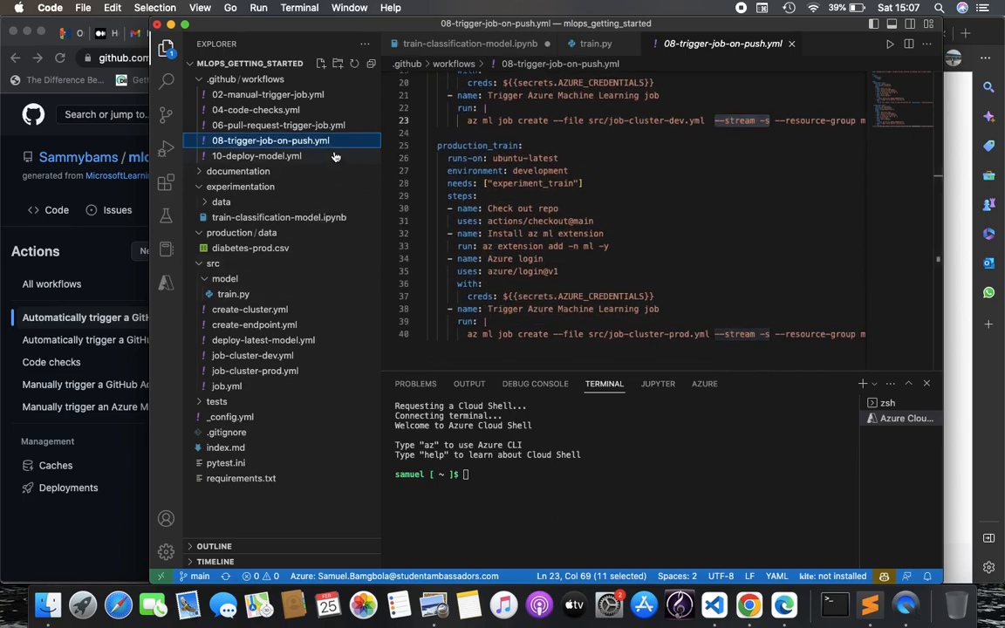
left_click(301, 155)
scroll(539, 258, "down", 5)
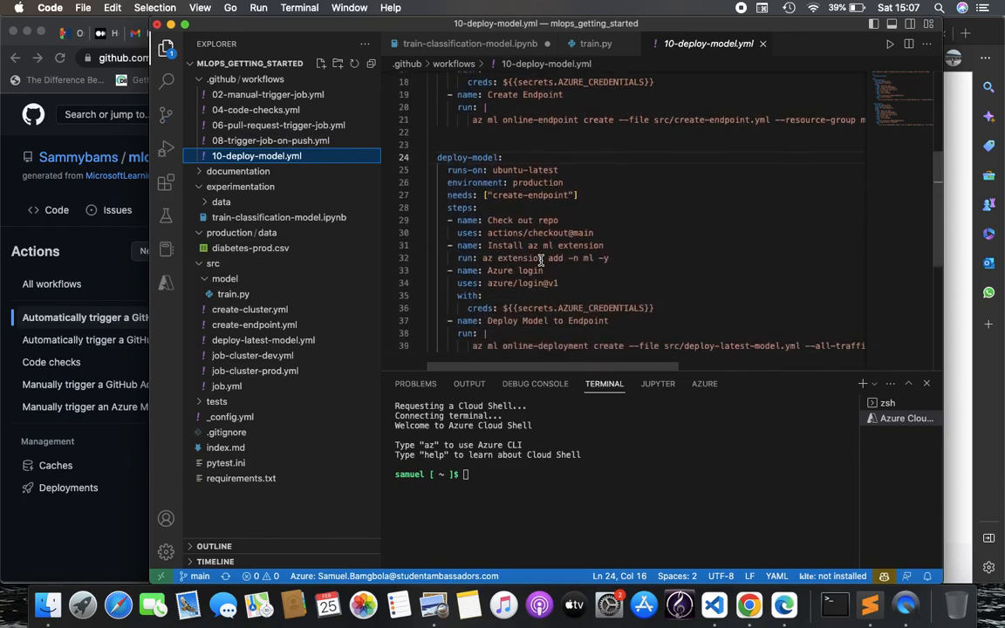
Read the online-deployment command on line 39 of 10-deploy-model.yml, then return to Edge
scroll(541, 262, "down", 2)
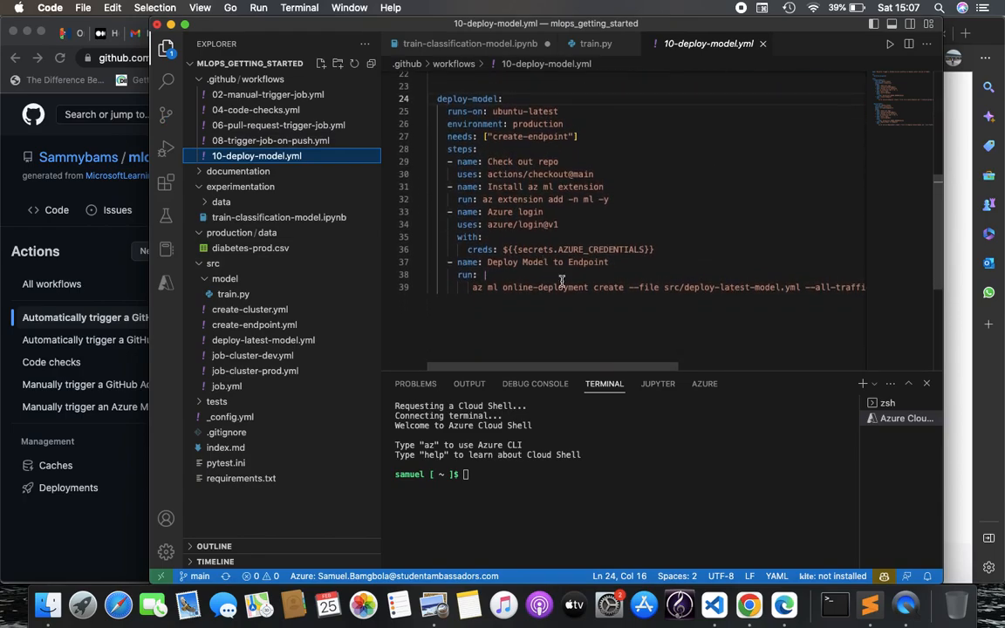
left_click(591, 288)
scroll(602, 288, "right", 5)
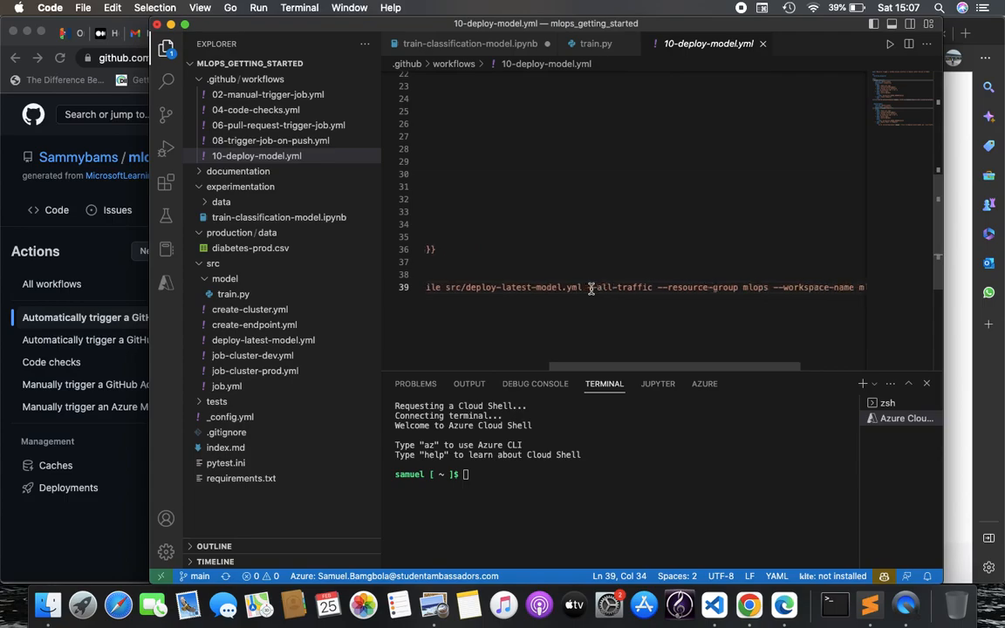
scroll(611, 288, "right", 2)
scroll(615, 288, "left", 5)
scroll(620, 289, "right", 4)
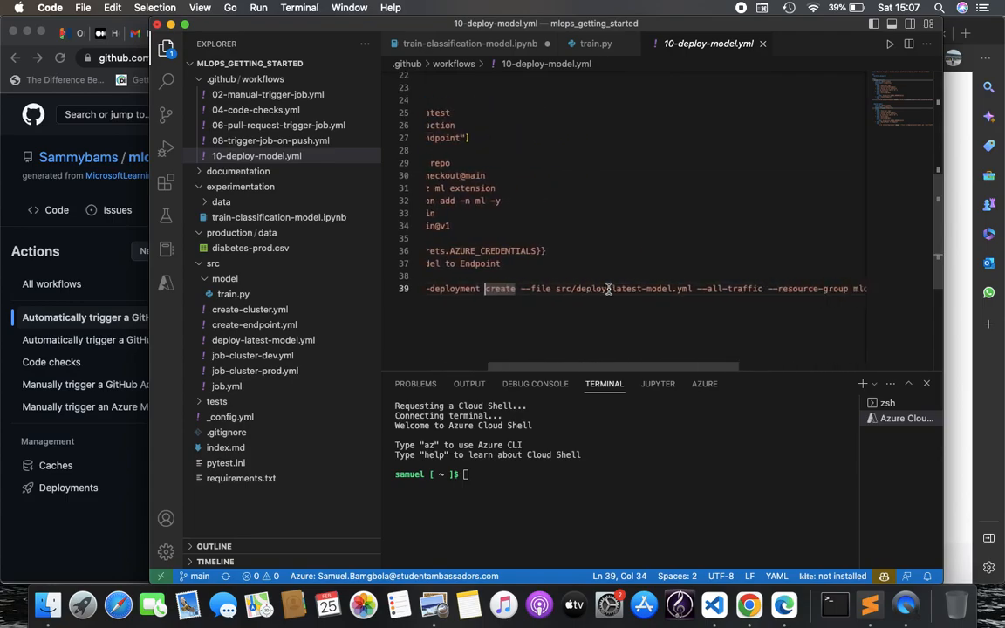
scroll(629, 289, "left", 4)
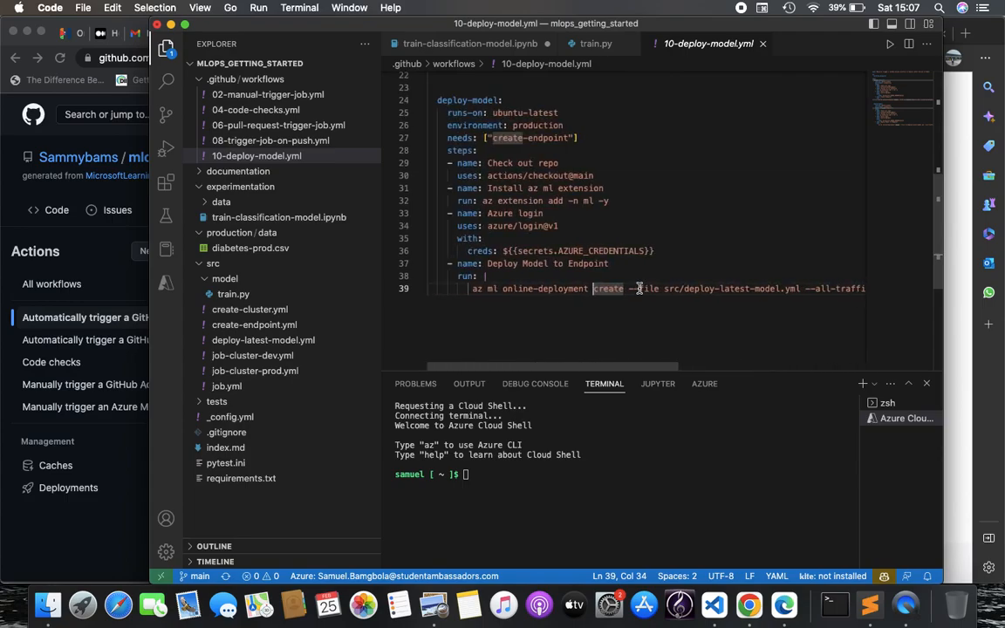
left_click(653, 276)
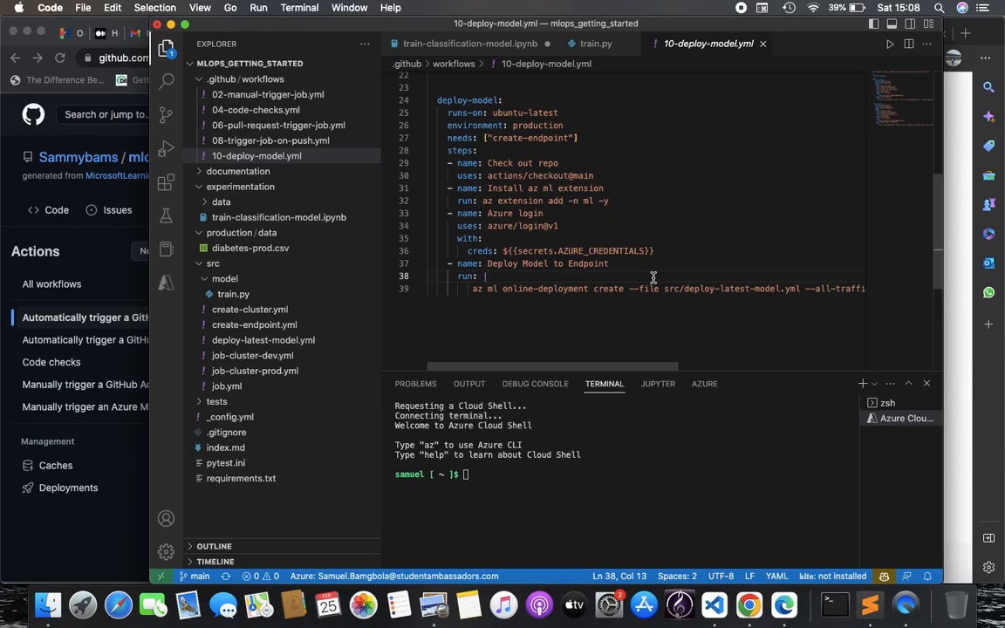
scroll(763, 358, "right", 3)
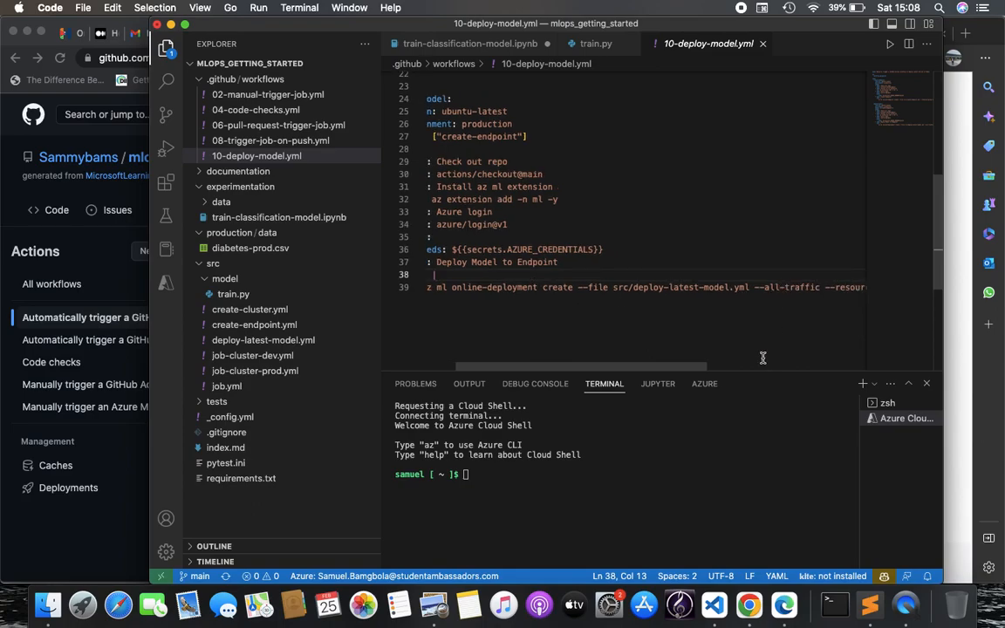
left_click(783, 605)
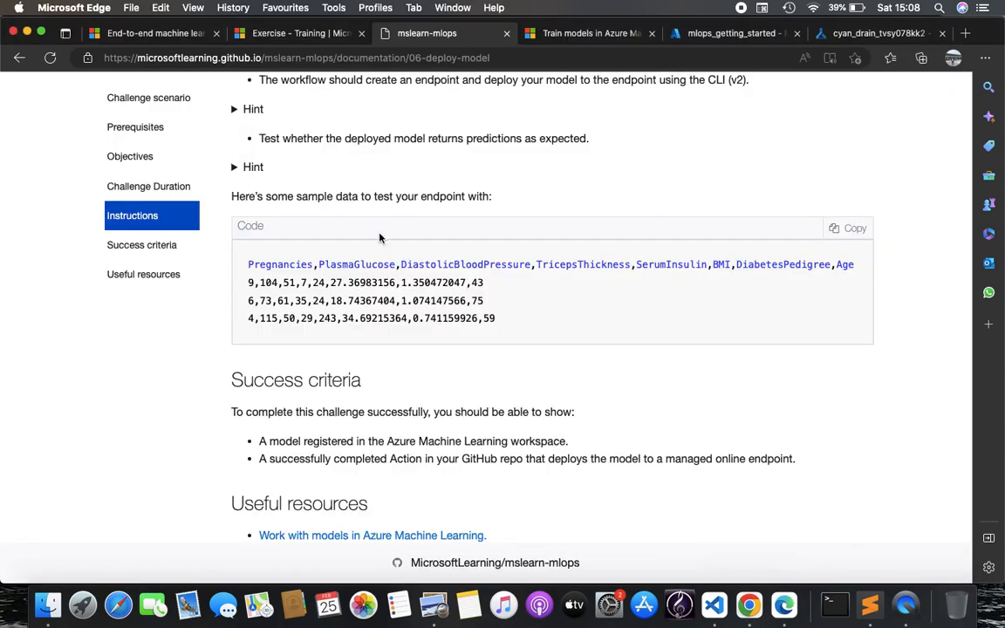
Go through Models and Endpoints to the diabetest-prod-pred endpoint, with diabetes-deployment at 100% traffic
left_click(716, 33)
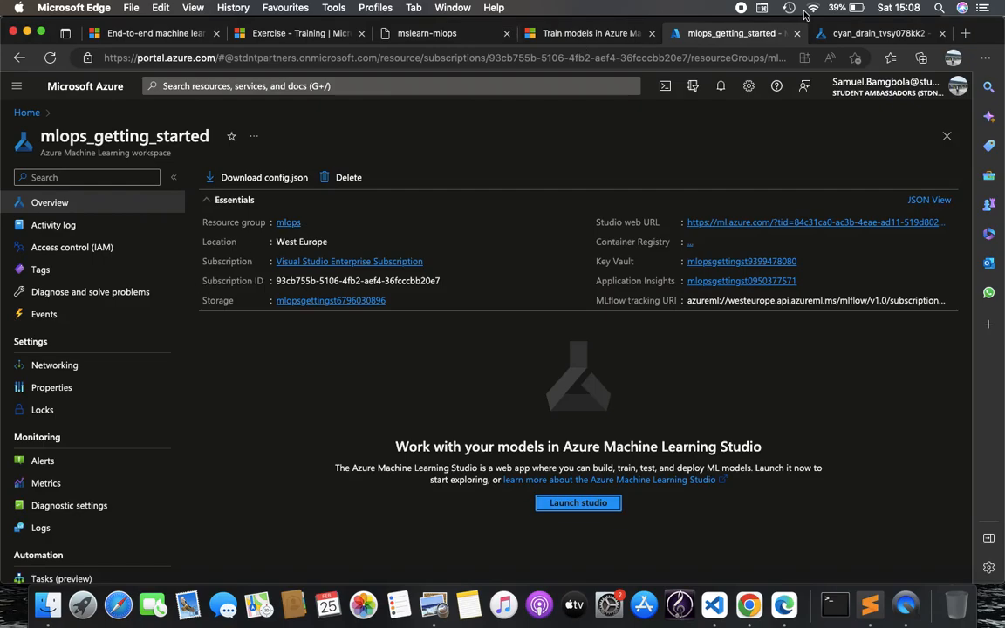
left_click(877, 33)
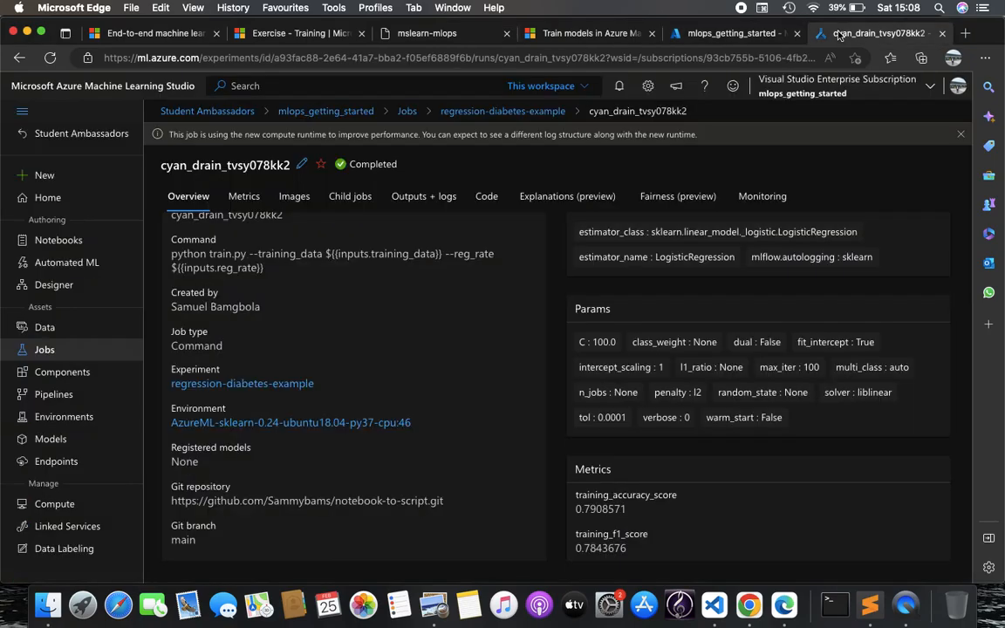
left_click(77, 448)
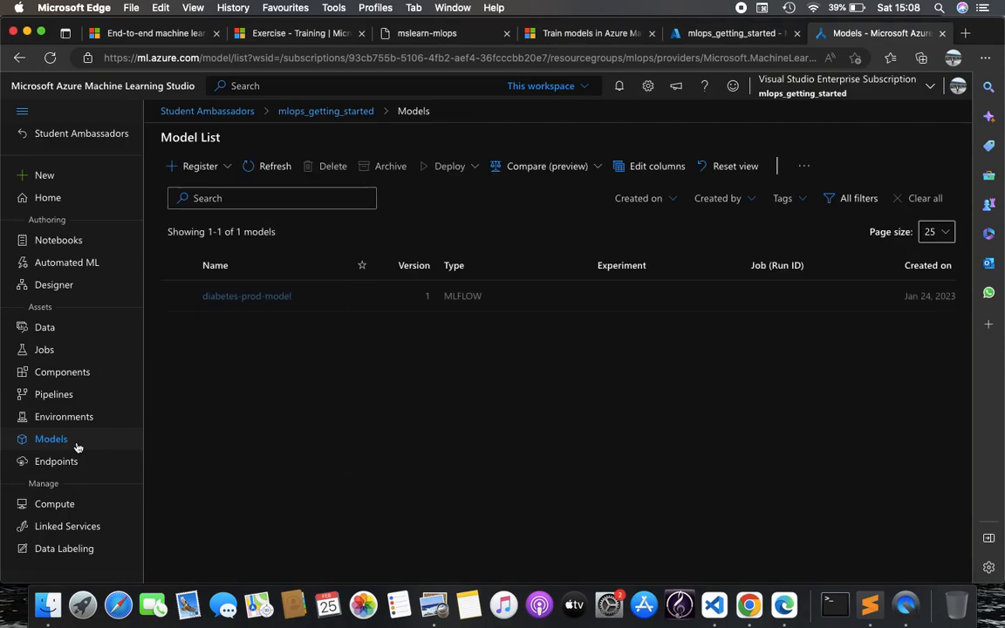
left_click(80, 464)
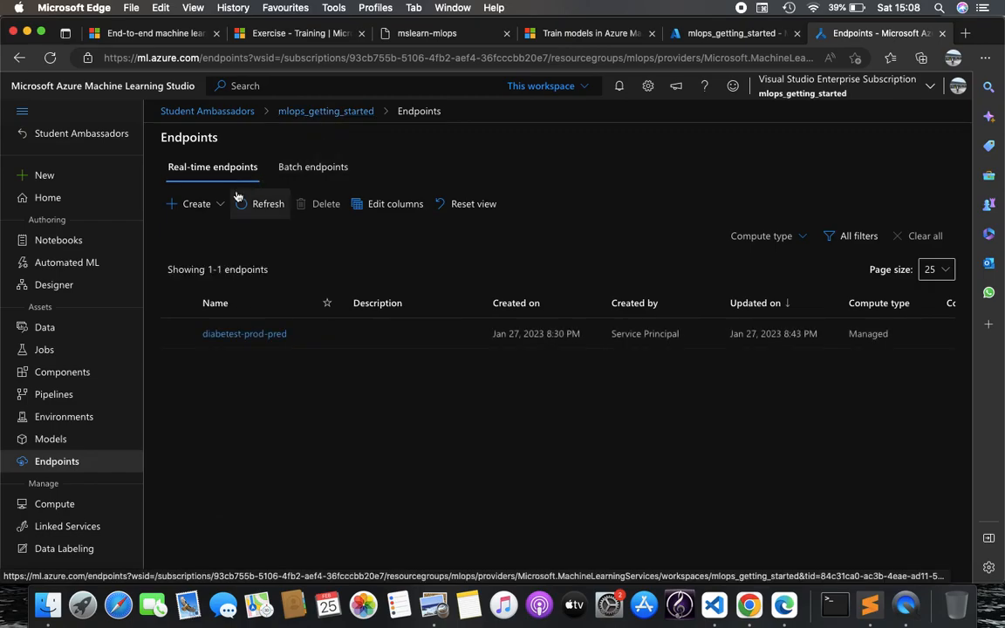
left_click(253, 334)
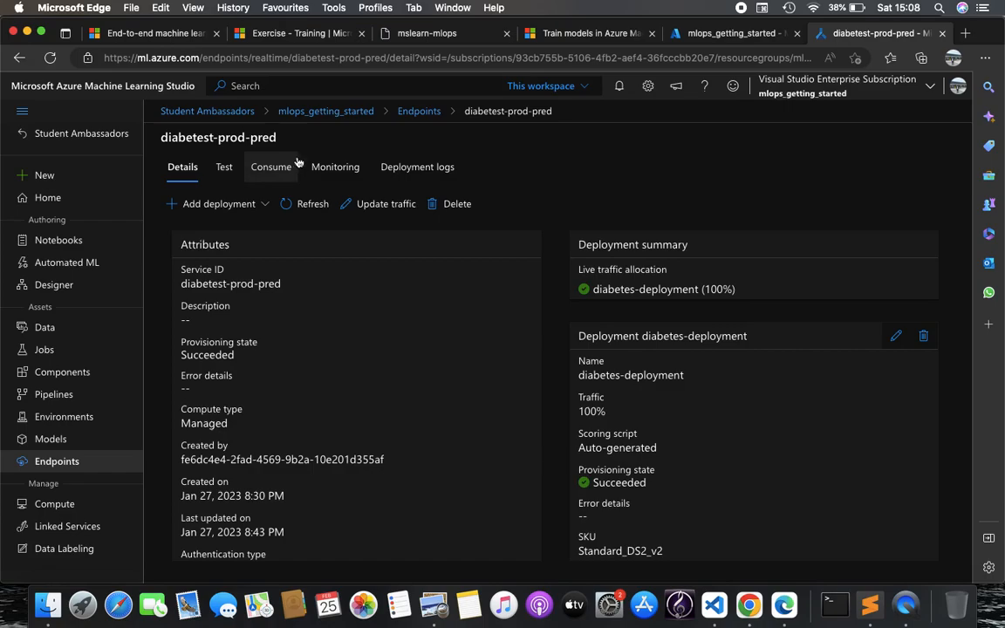
Test diabetest-prod-pred with the docs' first sample row in input_data, getting prediction 1, then view Consume
left_click(228, 170)
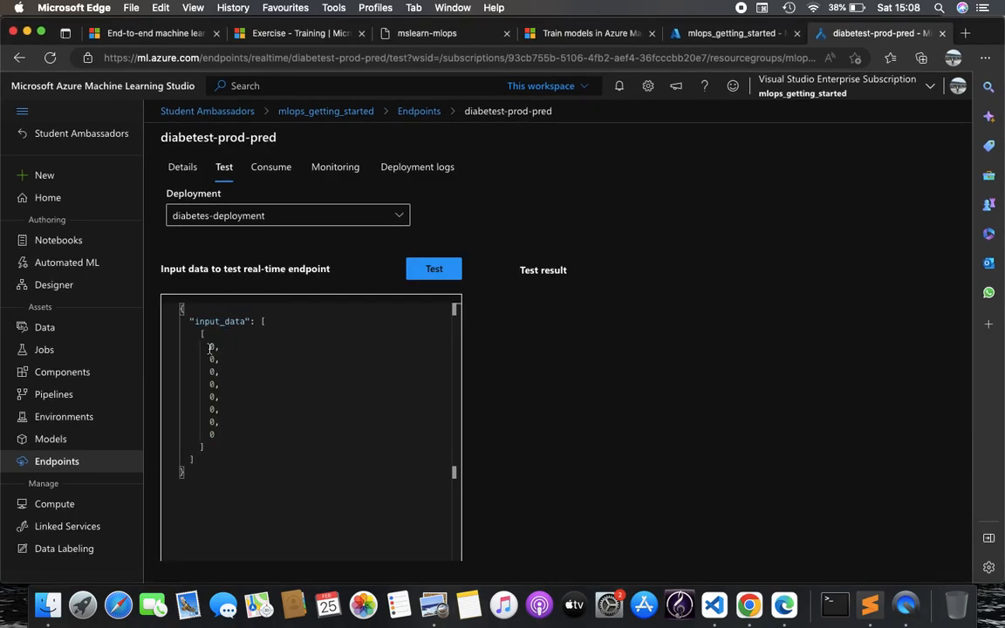
left_click(425, 33)
left_click_drag(251, 281, 491, 285)
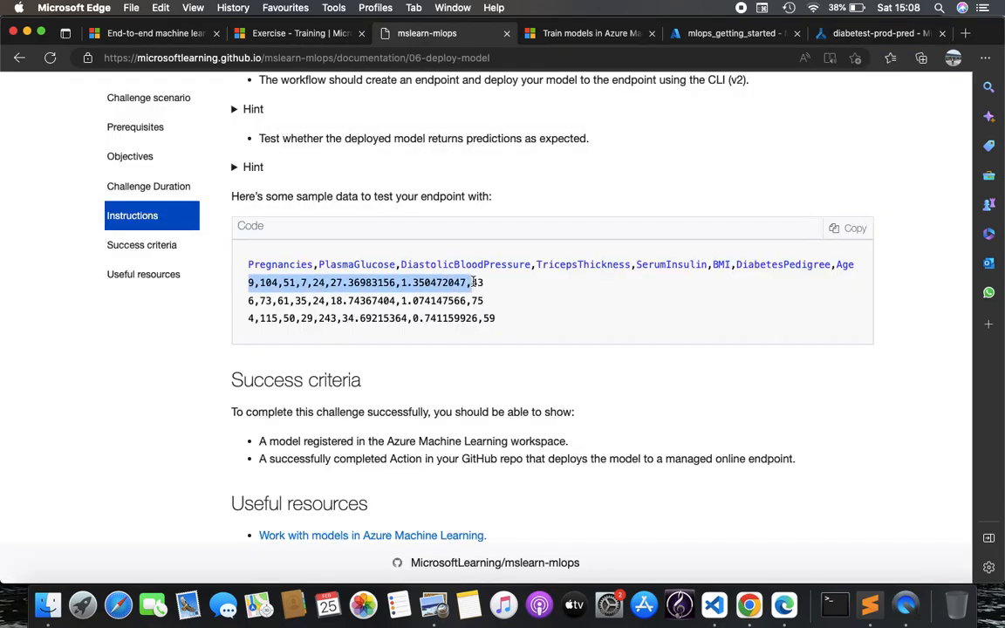
key("super+c")
scroll(611, 262, "down", 2)
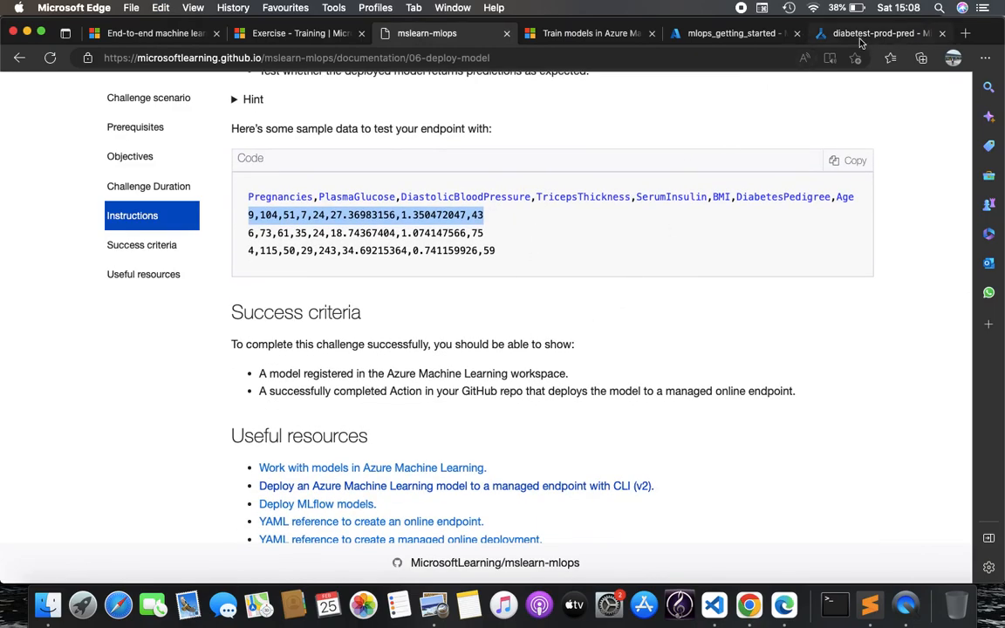
left_click(838, 34)
left_click_drag(209, 346, 215, 434)
key("super+v")
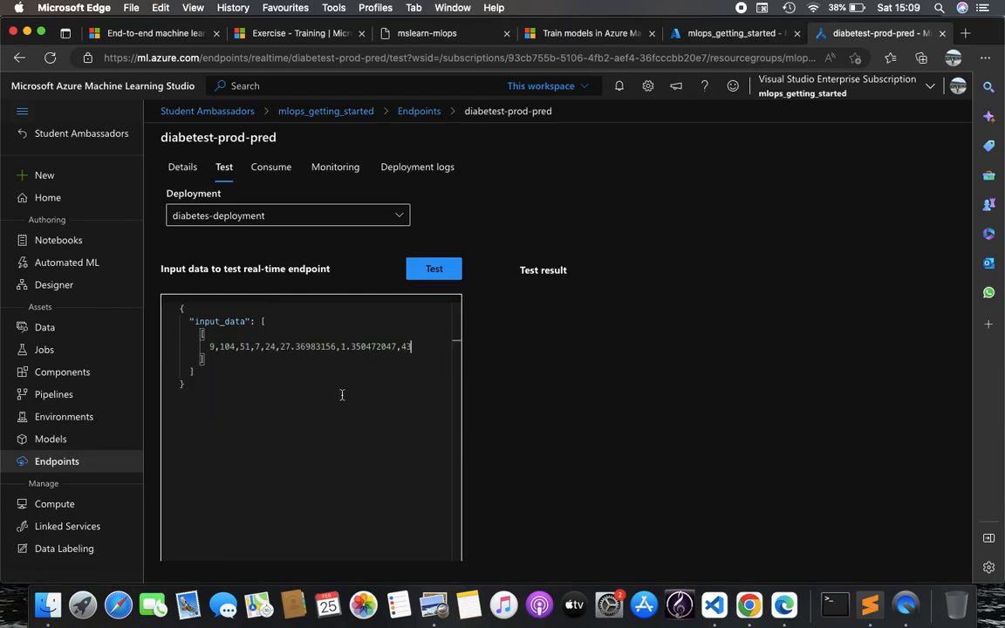
left_click(435, 272)
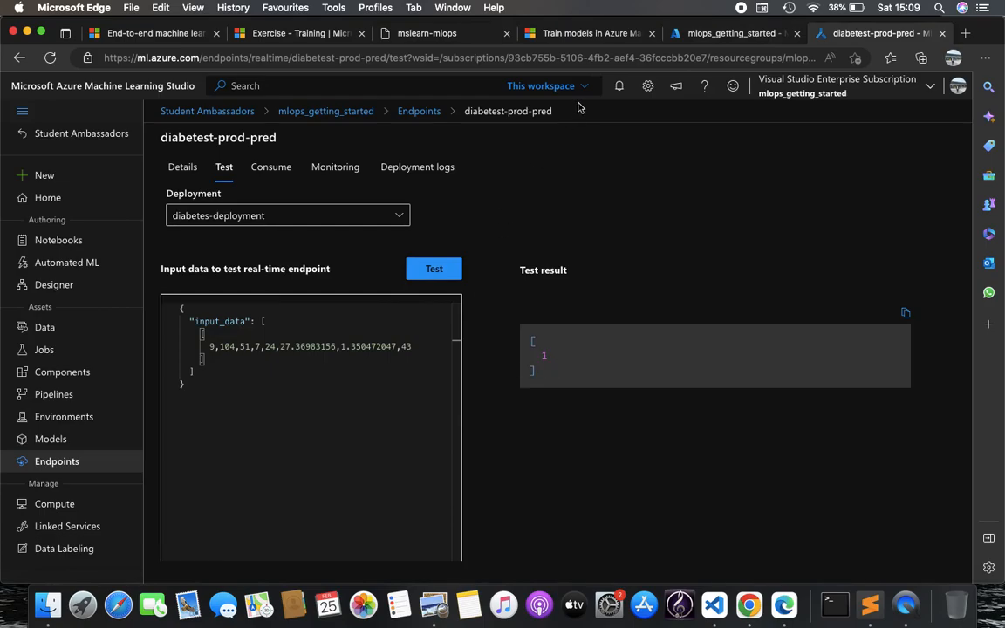
left_click(272, 169)
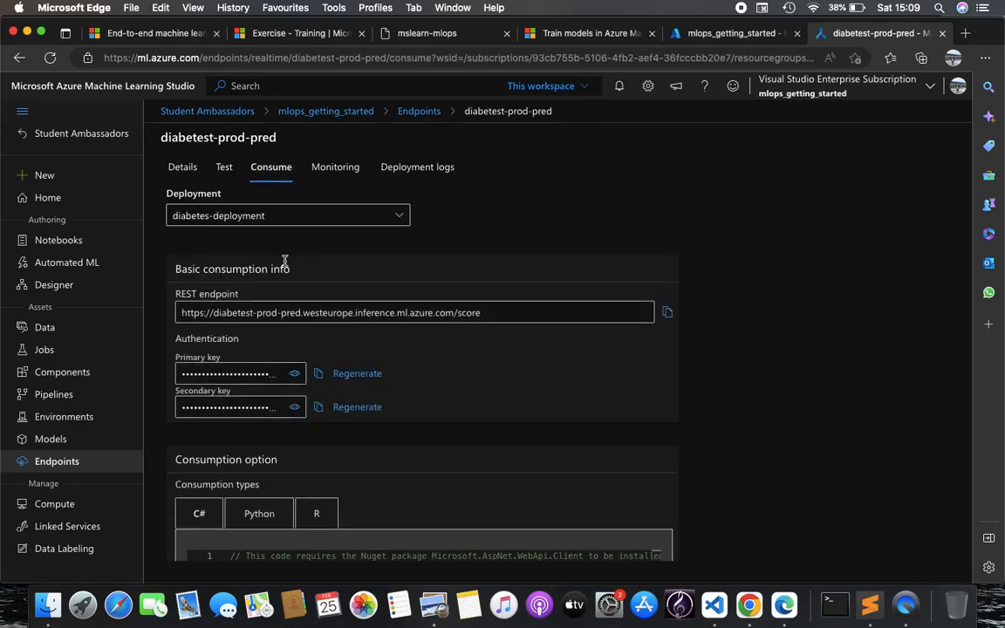
Review the endpoint's REST URL, keys and Python consumption code sample
scroll(285, 260, "down", 3)
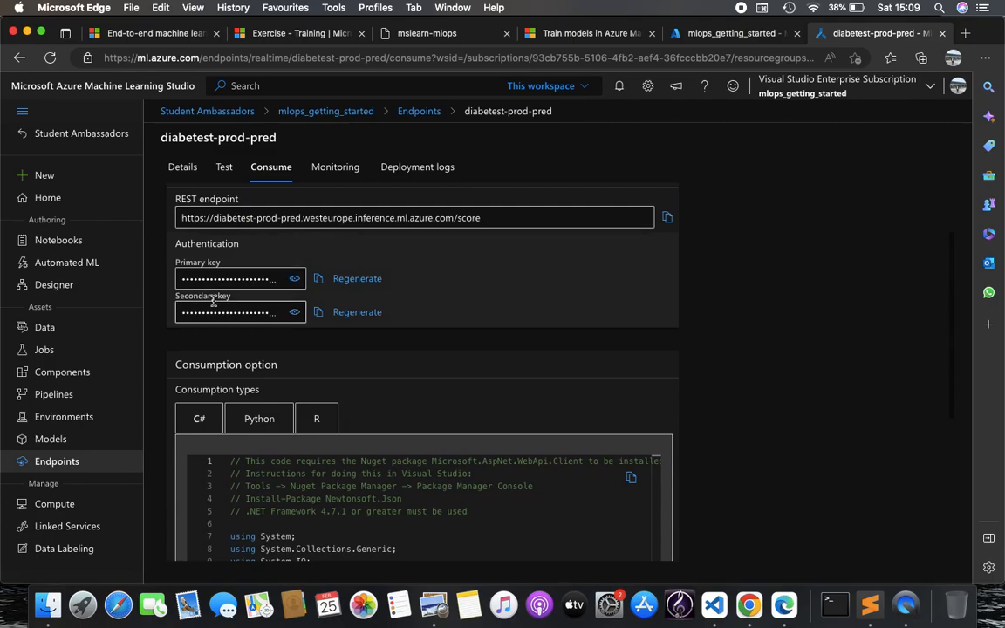
scroll(214, 301, "up", 2)
scroll(214, 302, "down", 5)
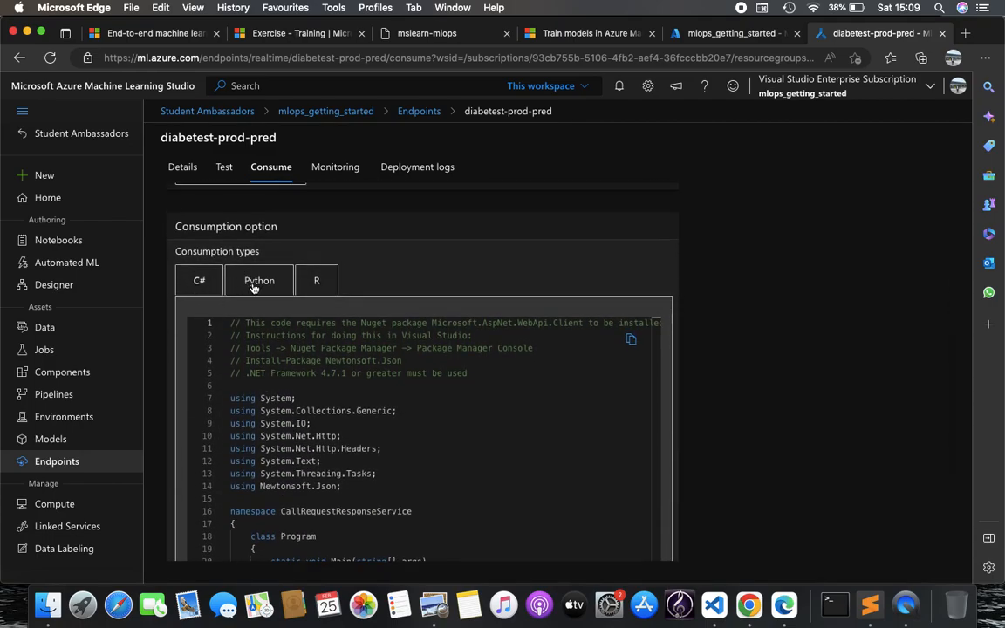
left_click(254, 286)
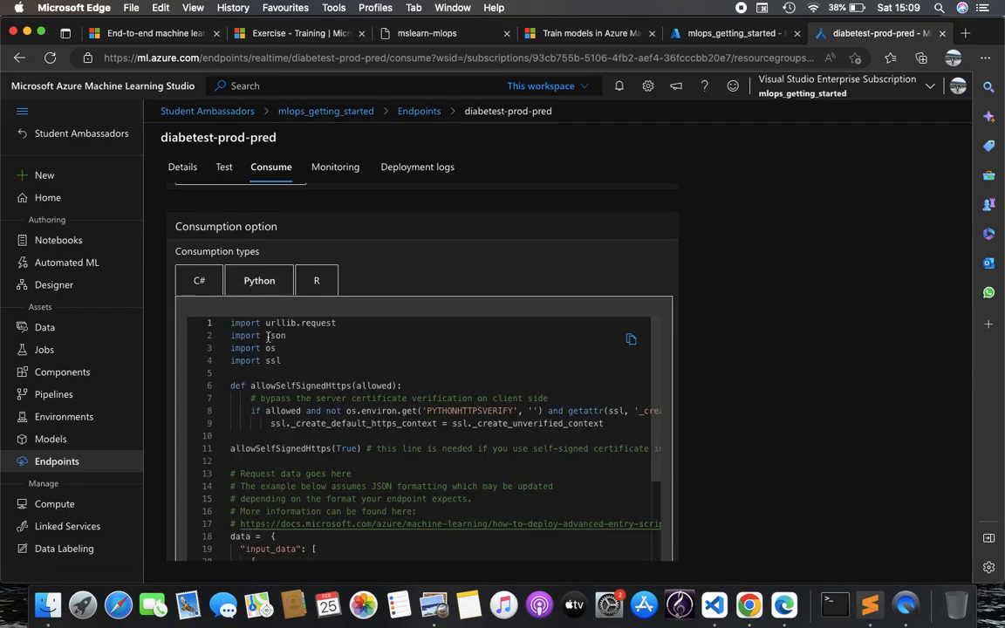
scroll(307, 411, "down", 3)
scroll(307, 411, "up", 3)
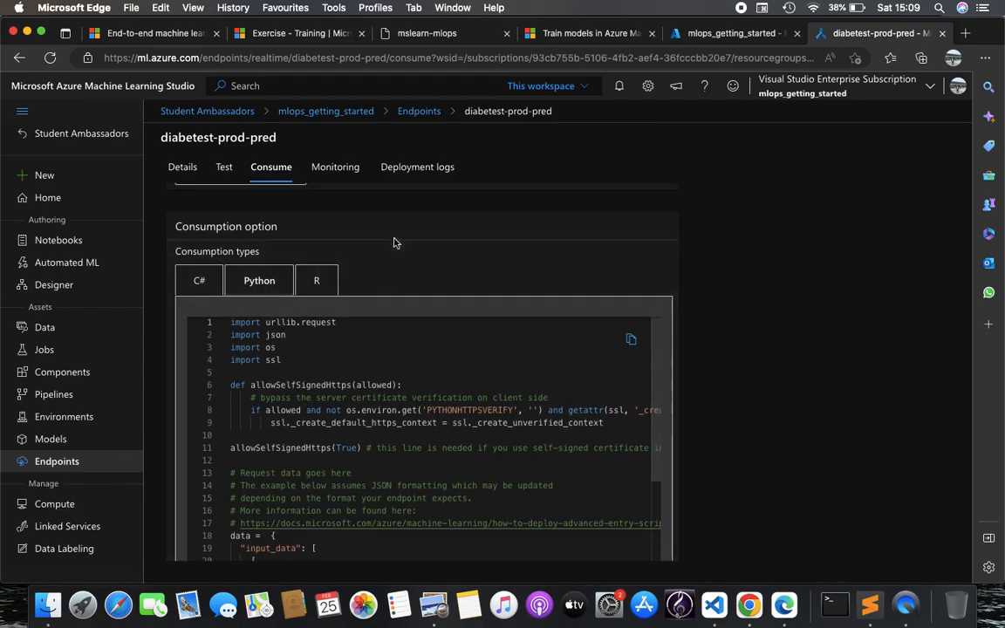
Look over the endpoint's monitoring charts, then return to its details
left_click(349, 169)
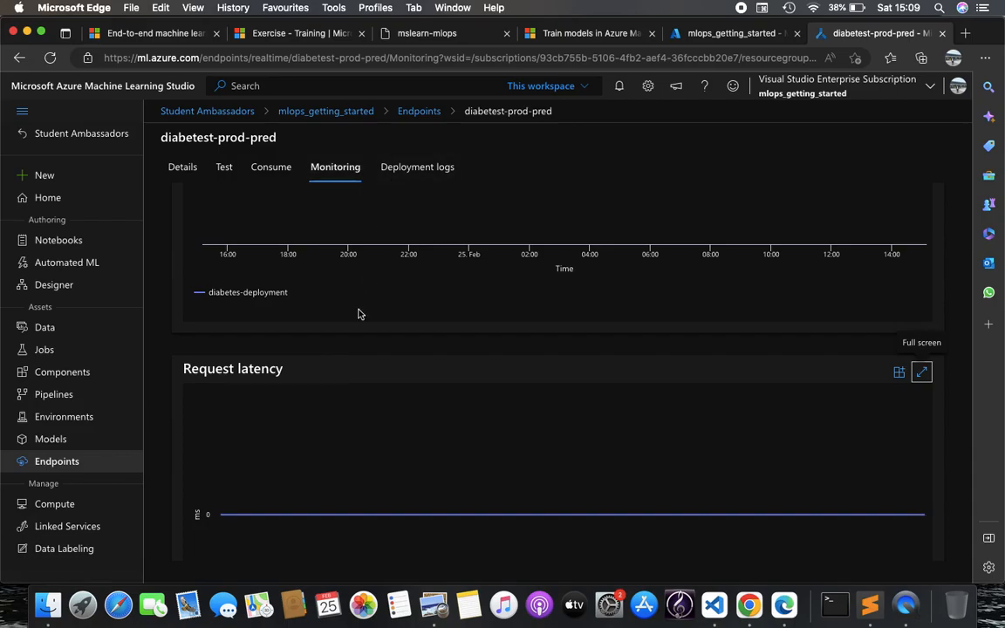
scroll(359, 313, "up", 5)
left_click(194, 175)
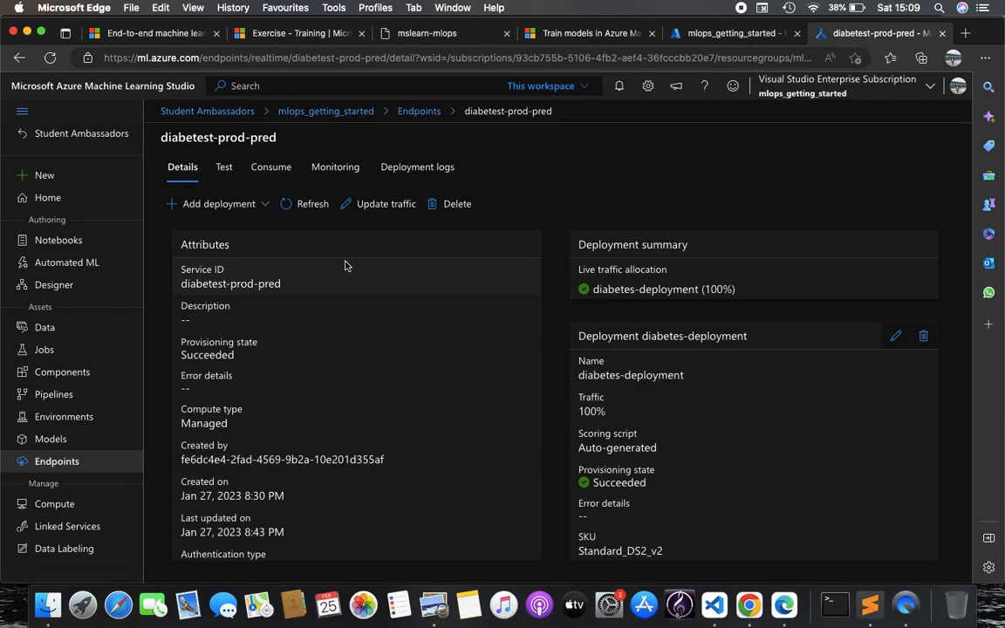
Open run #16's deploy-model job log, succeeded in 11m 7s, in the Deploy Latest Version of Model workflow
left_click(749, 604)
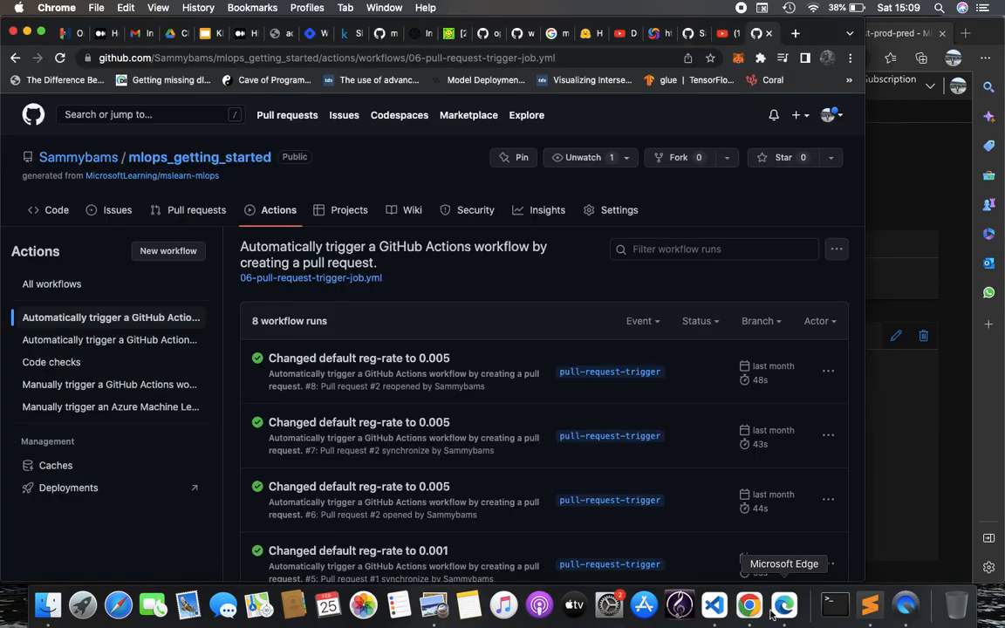
scroll(495, 421, "down", 1)
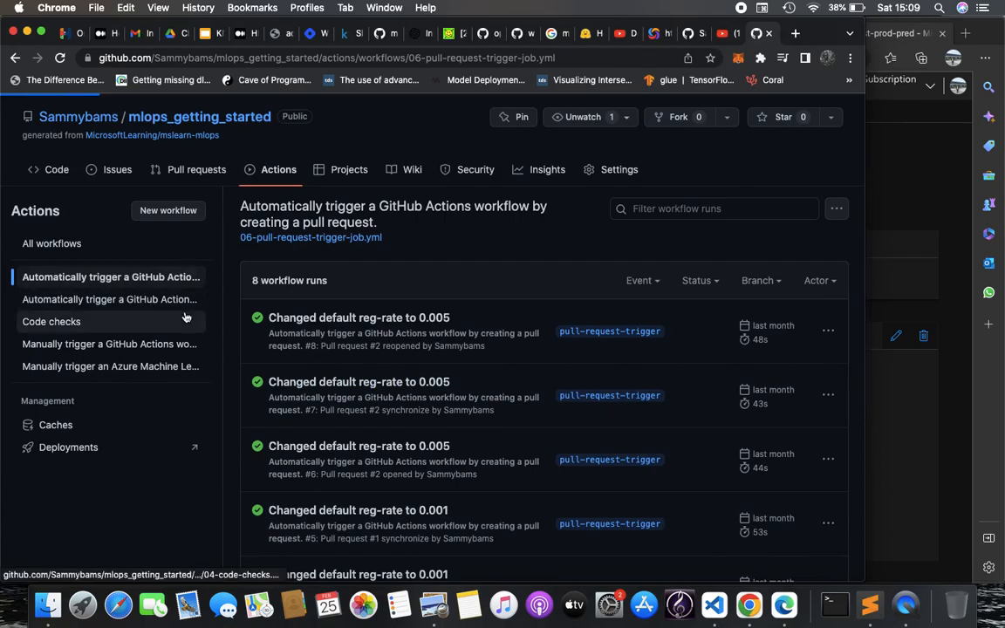
left_click(116, 367)
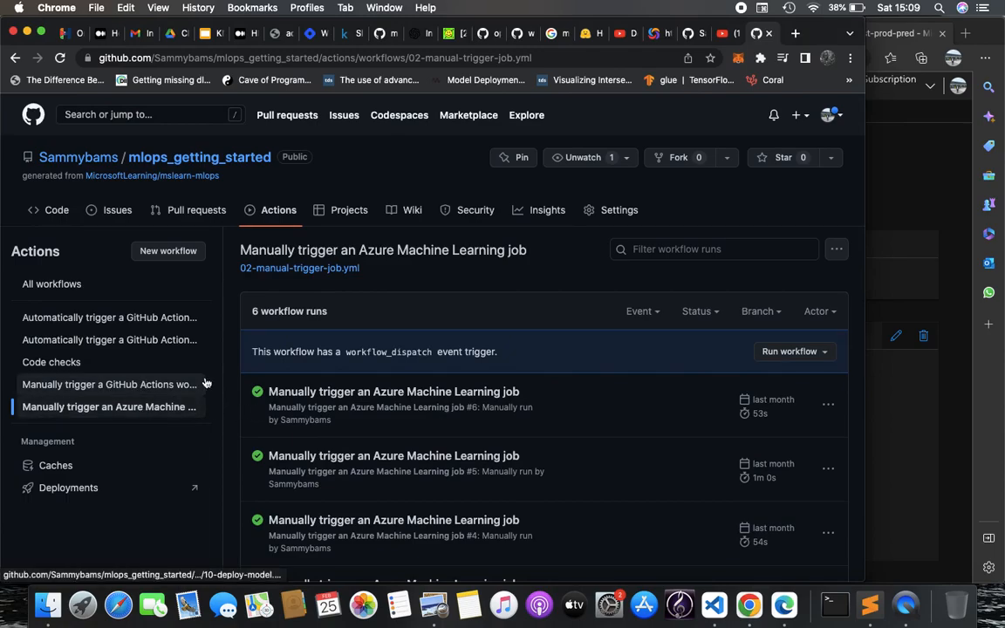
left_click(141, 393)
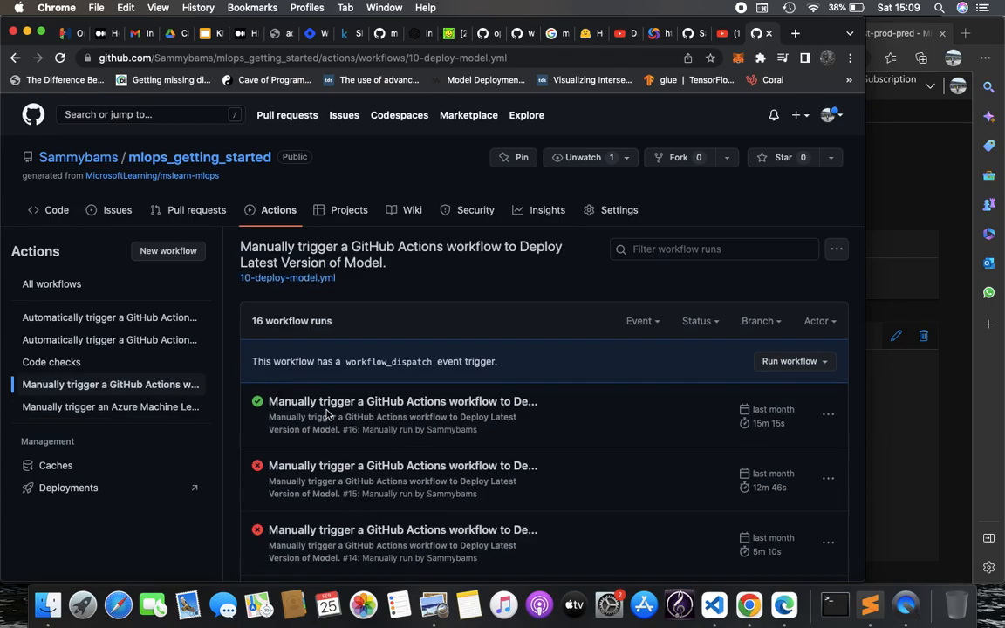
left_click(325, 405)
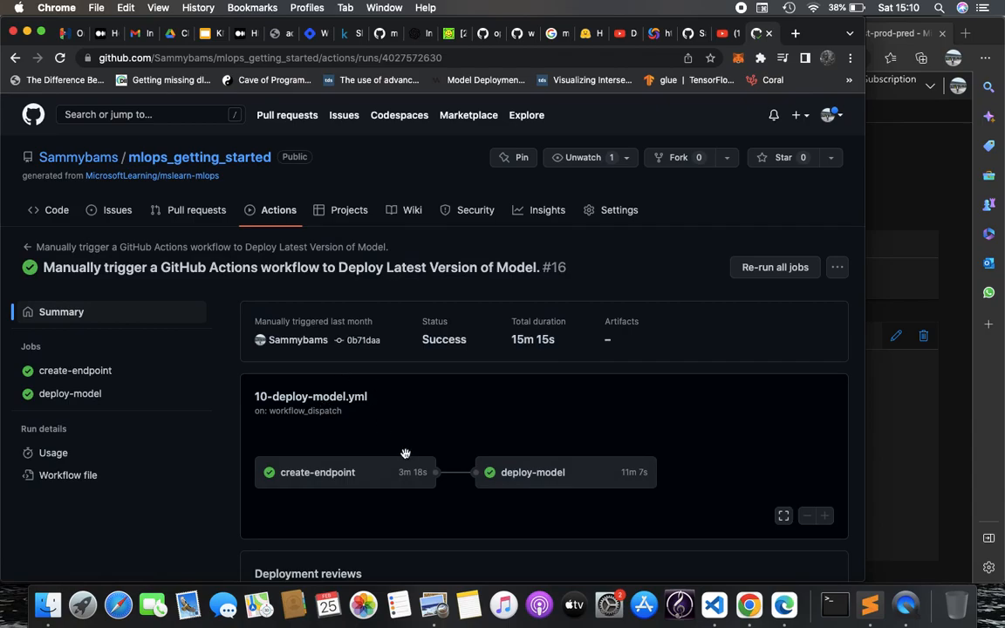
scroll(406, 454, "down", 5)
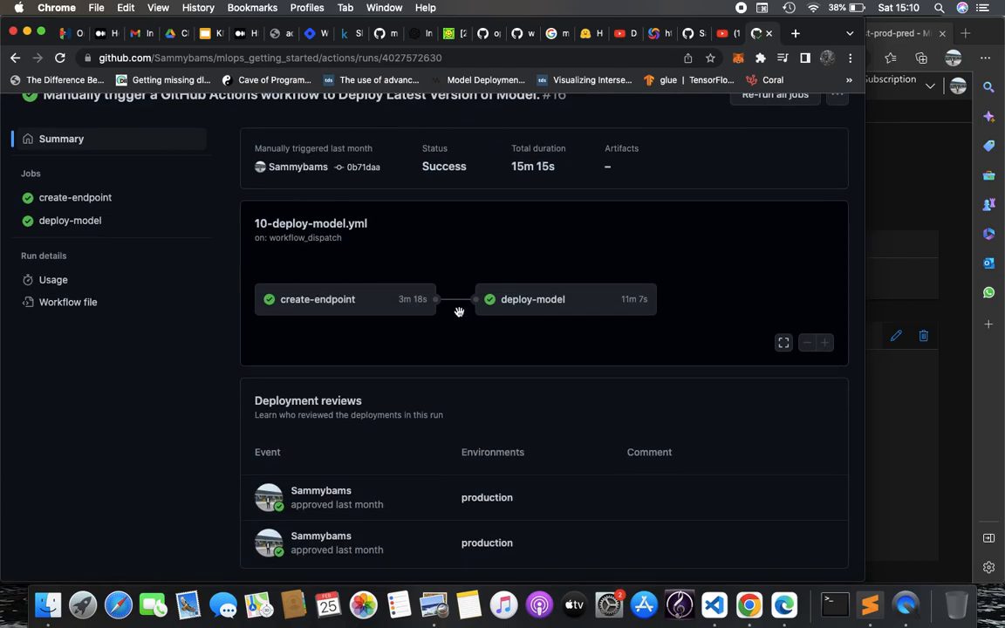
left_click(529, 300)
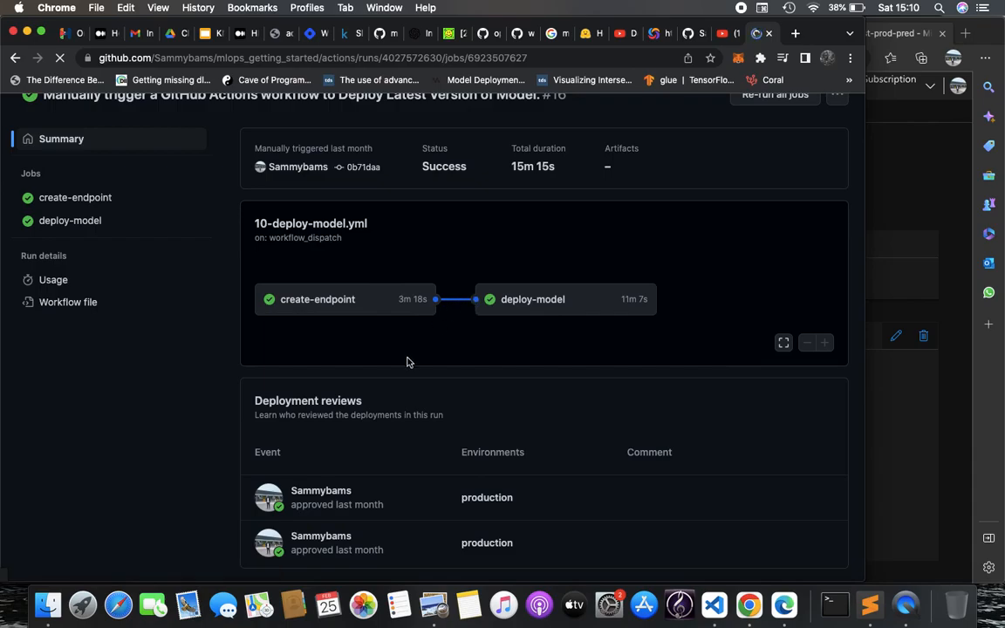
scroll(455, 410, "down", 1)
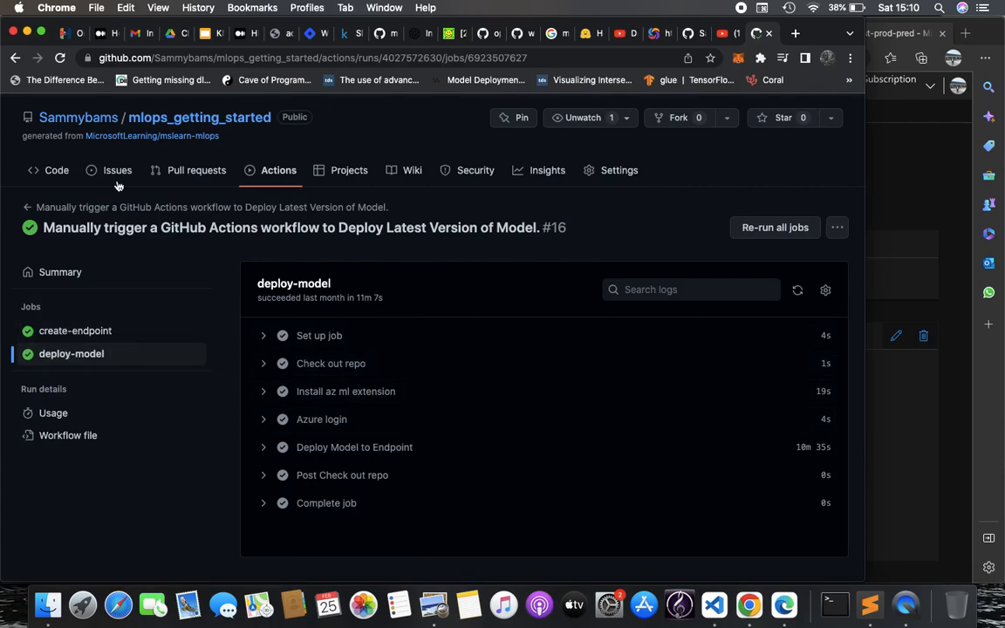
Go back through all workflow runs and the repo's files, then open Edge's Microsoft Learn learning path tab
left_click(265, 179)
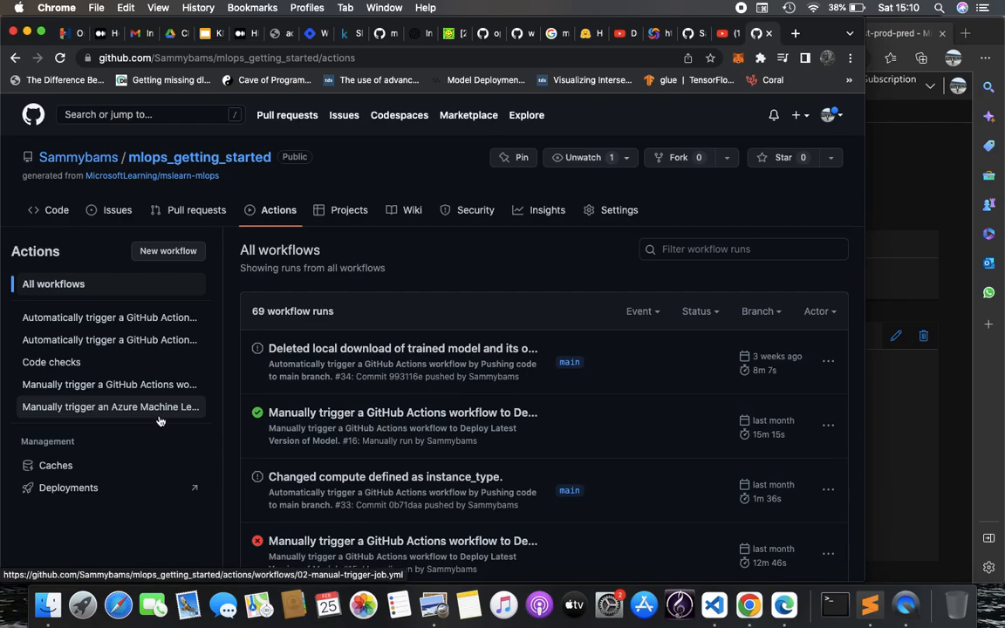
left_click(53, 209)
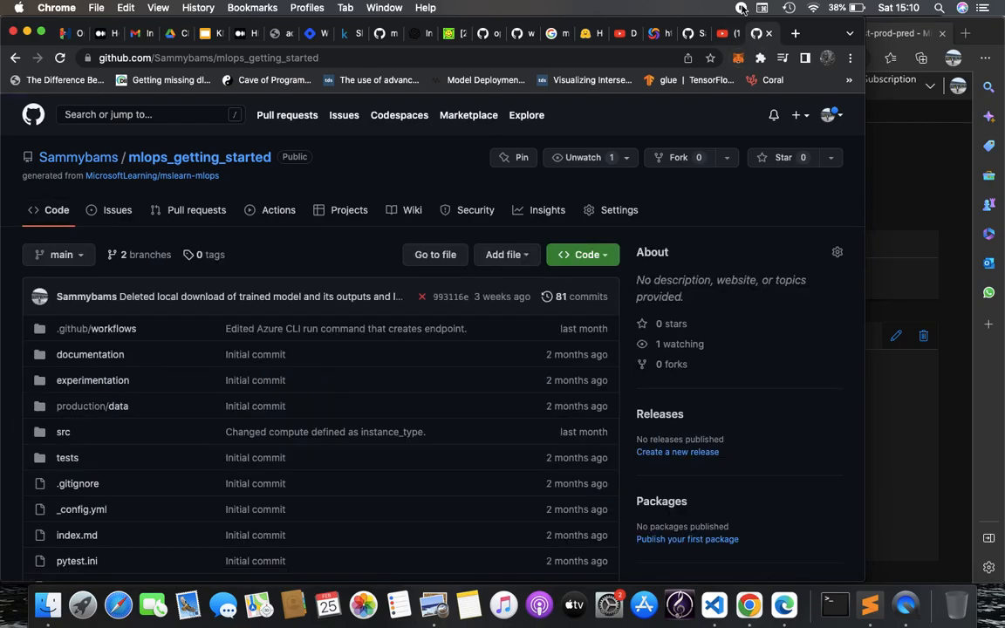
left_click(784, 605)
left_click(146, 34)
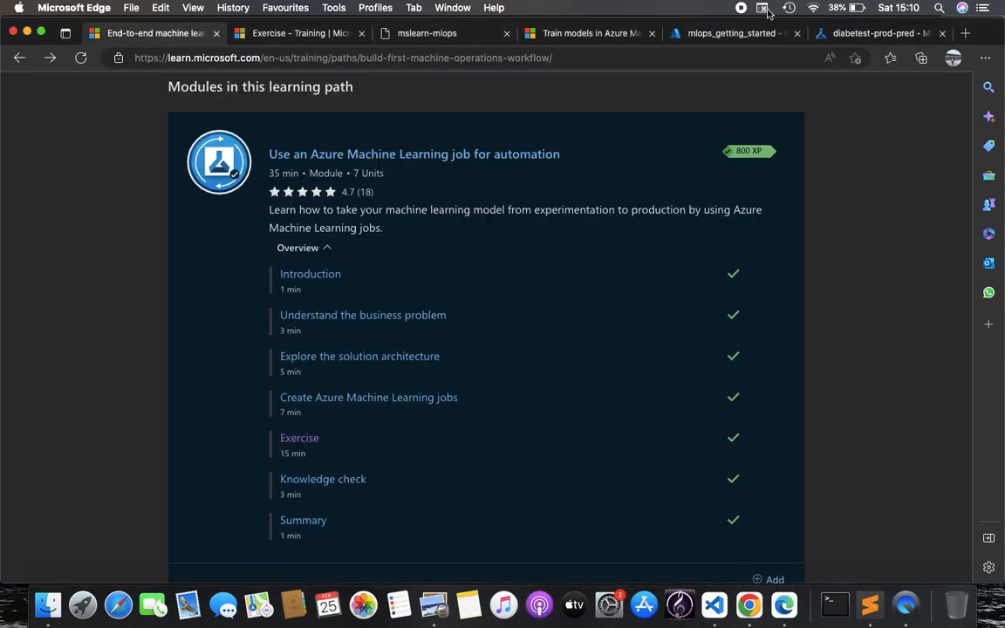